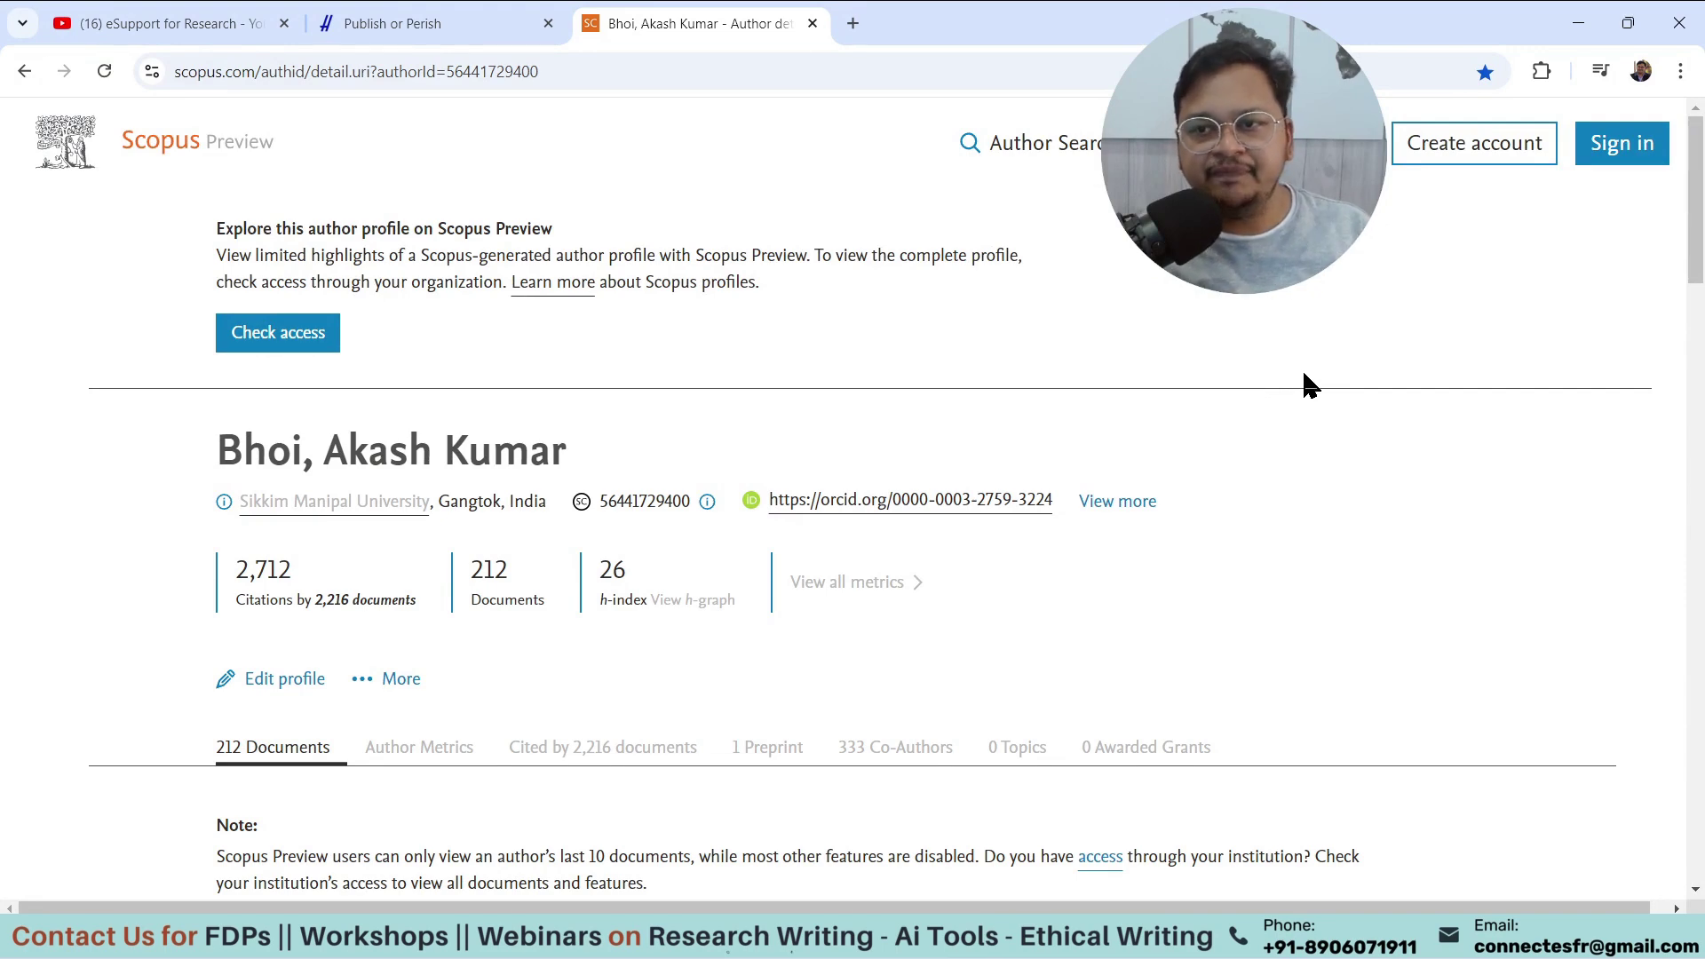
Look over the author's Scopus Preview profile, including the metrics and the documents list.
scroll(1571, 361, down, 20)
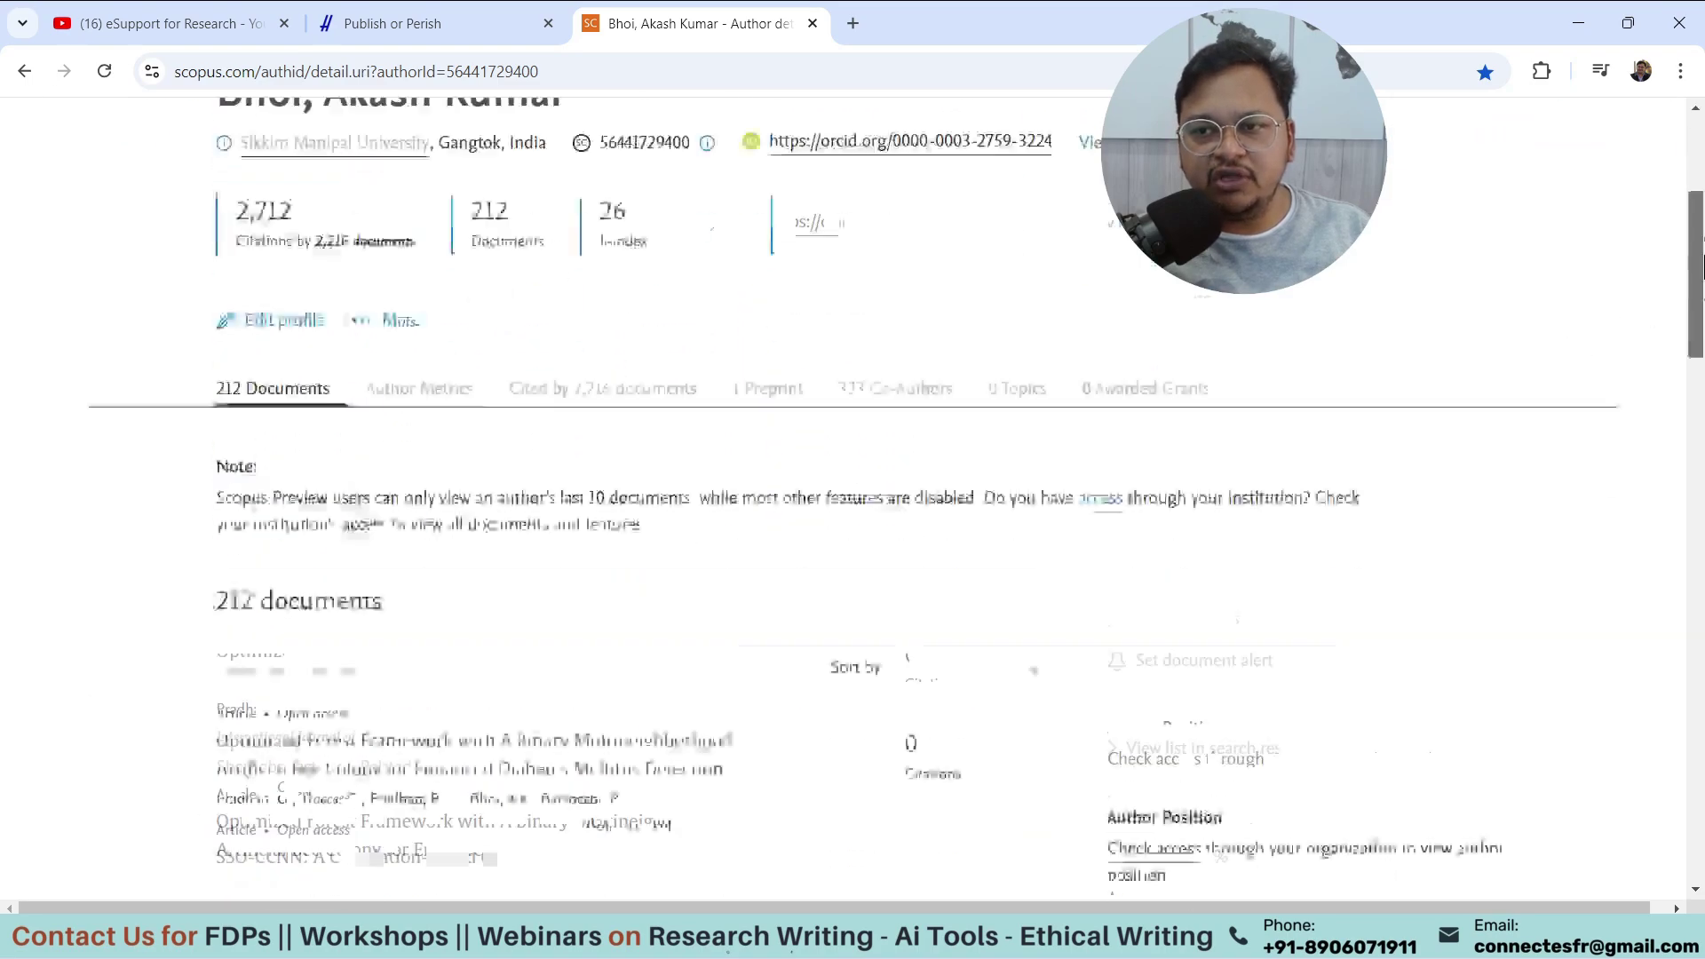
drag(1703, 678, 1698, 213)
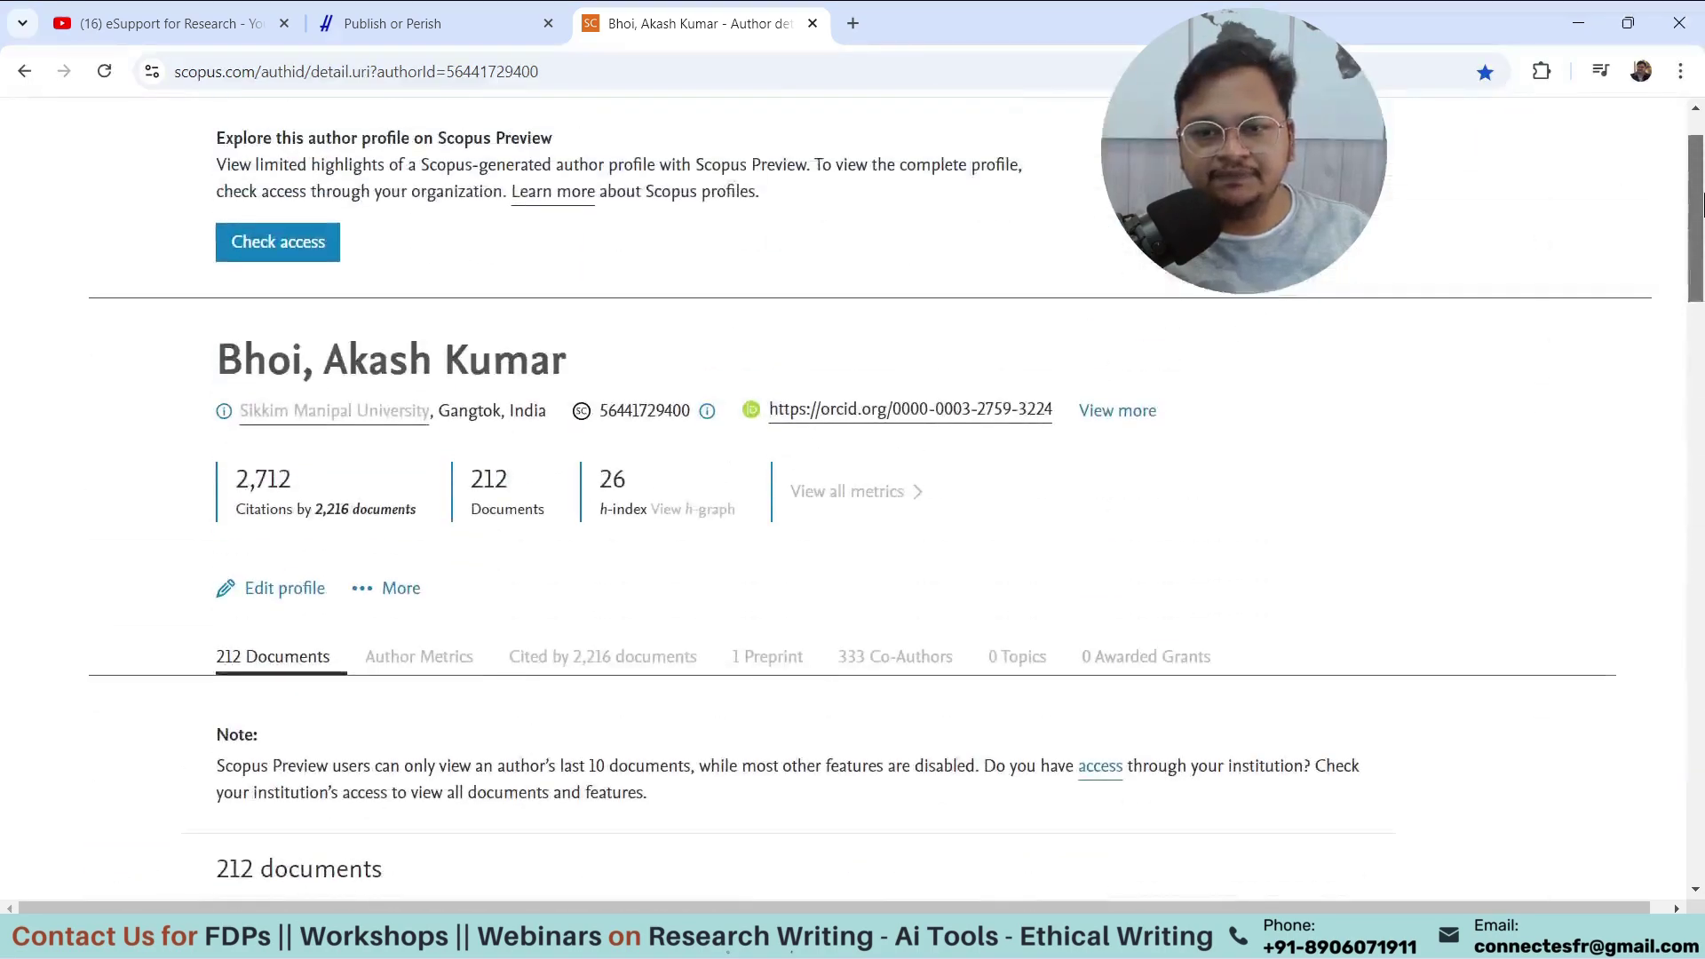
scroll(1487, 354, up, 2)
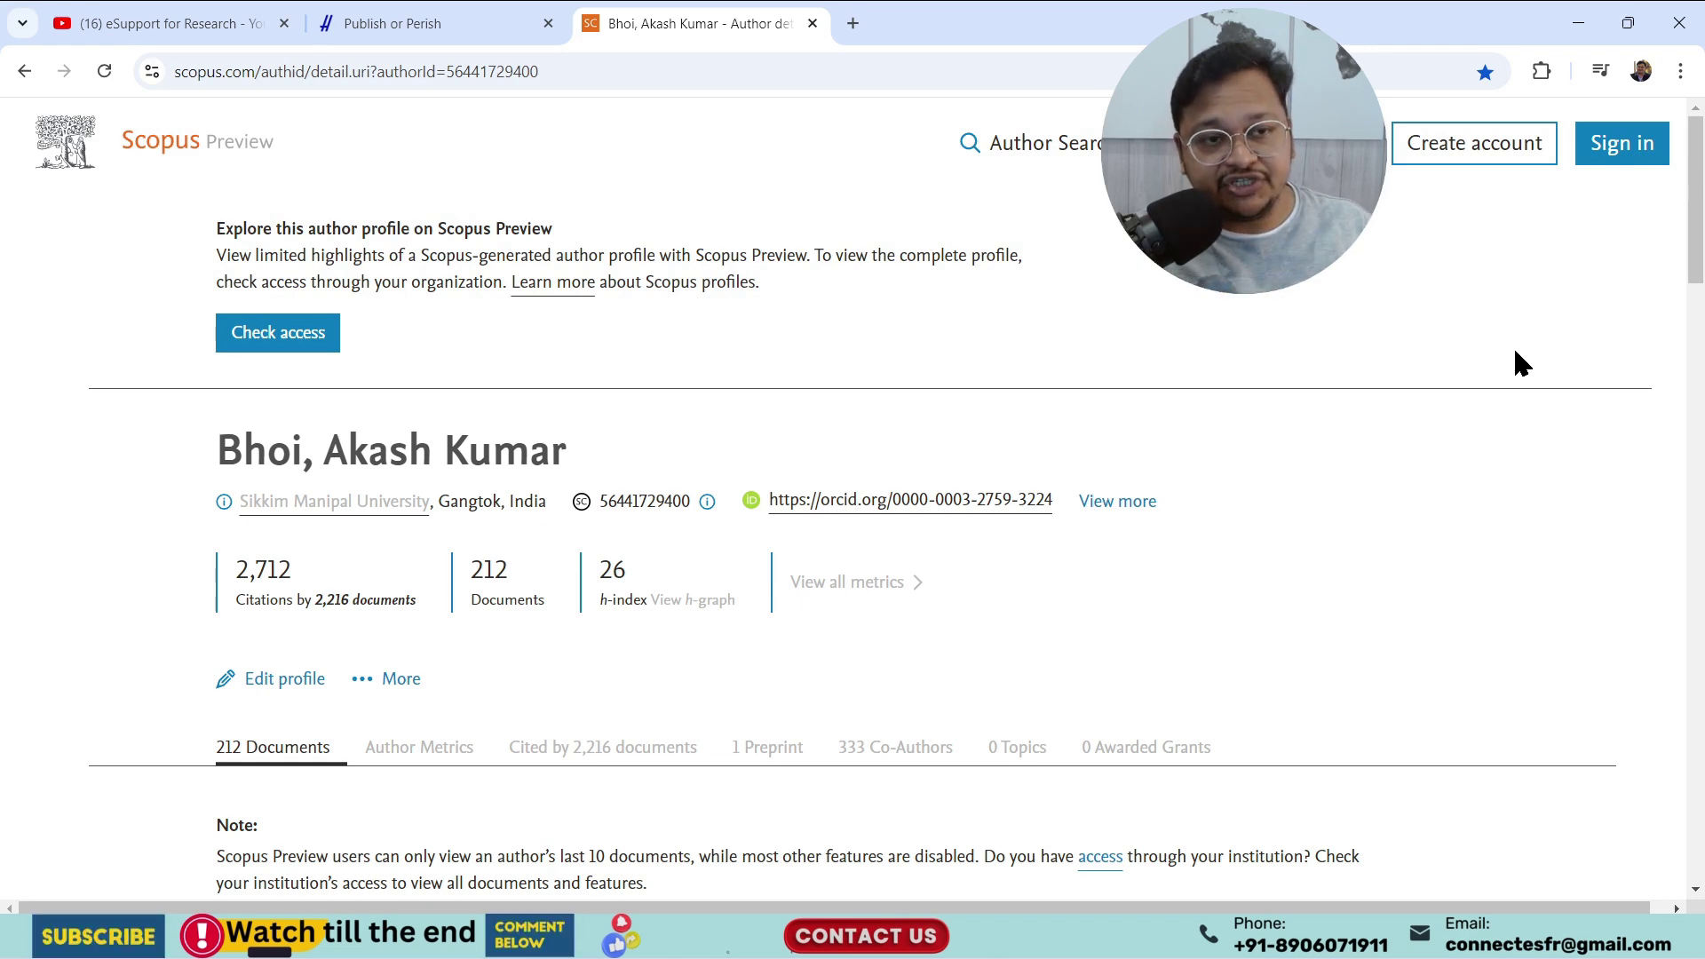
Search the eSupport for Research YouTube channel for "publish" and look through the listed videos.
click(159, 23)
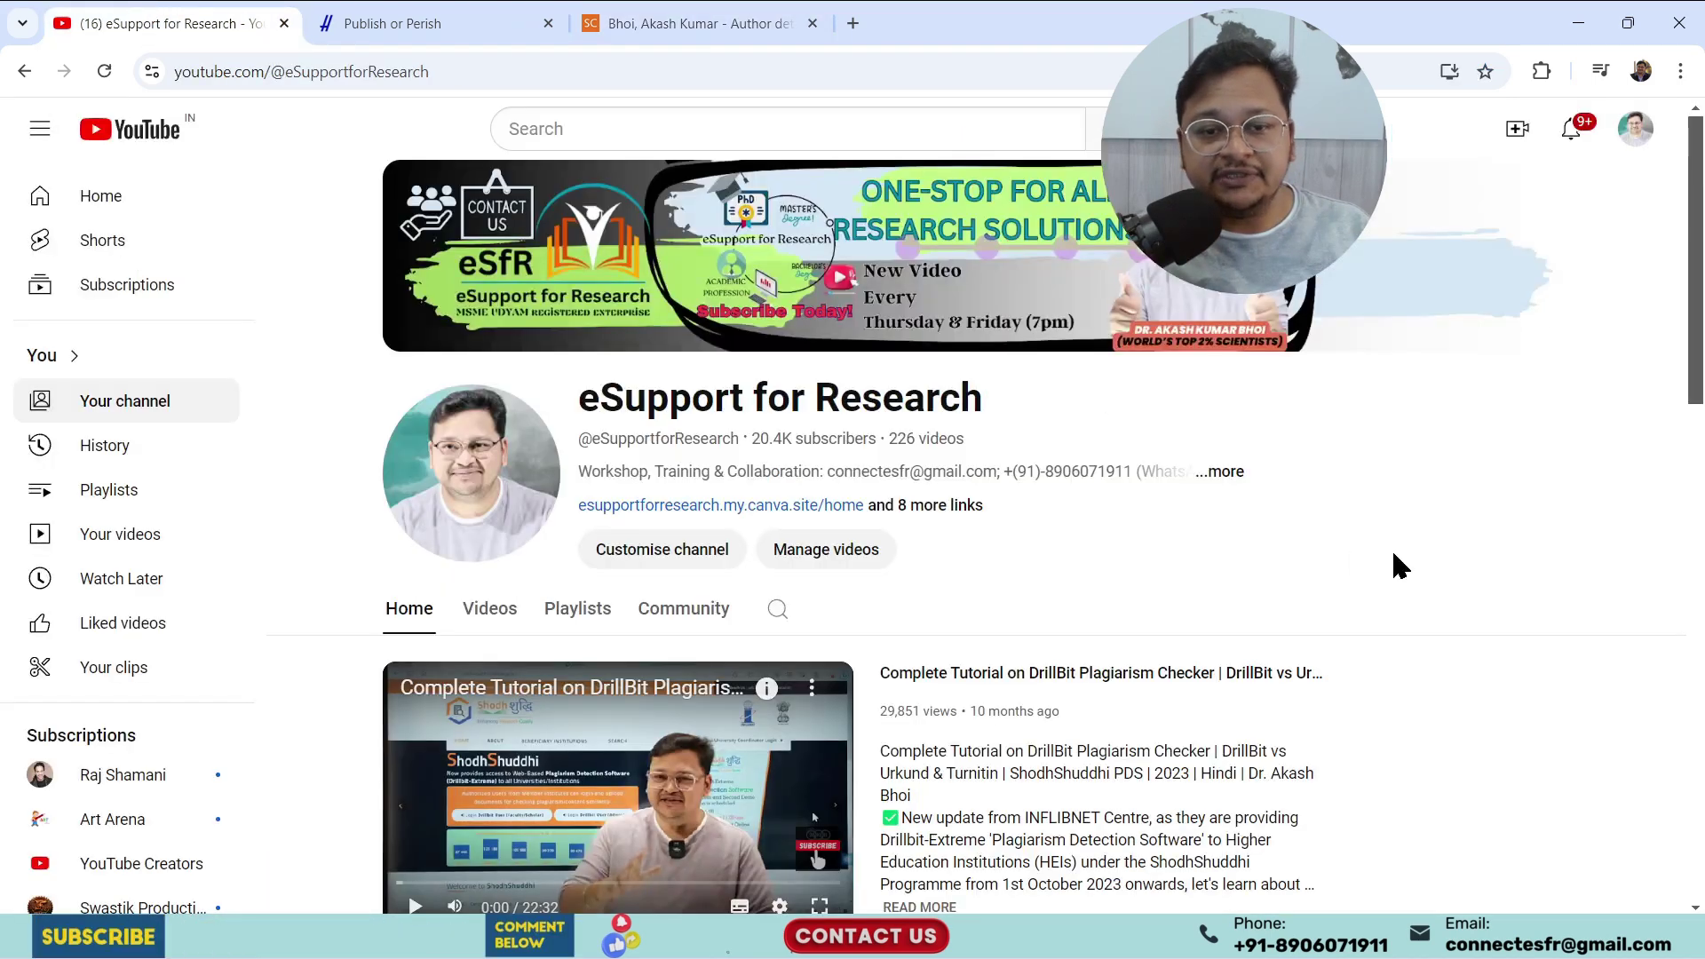
click(779, 610)
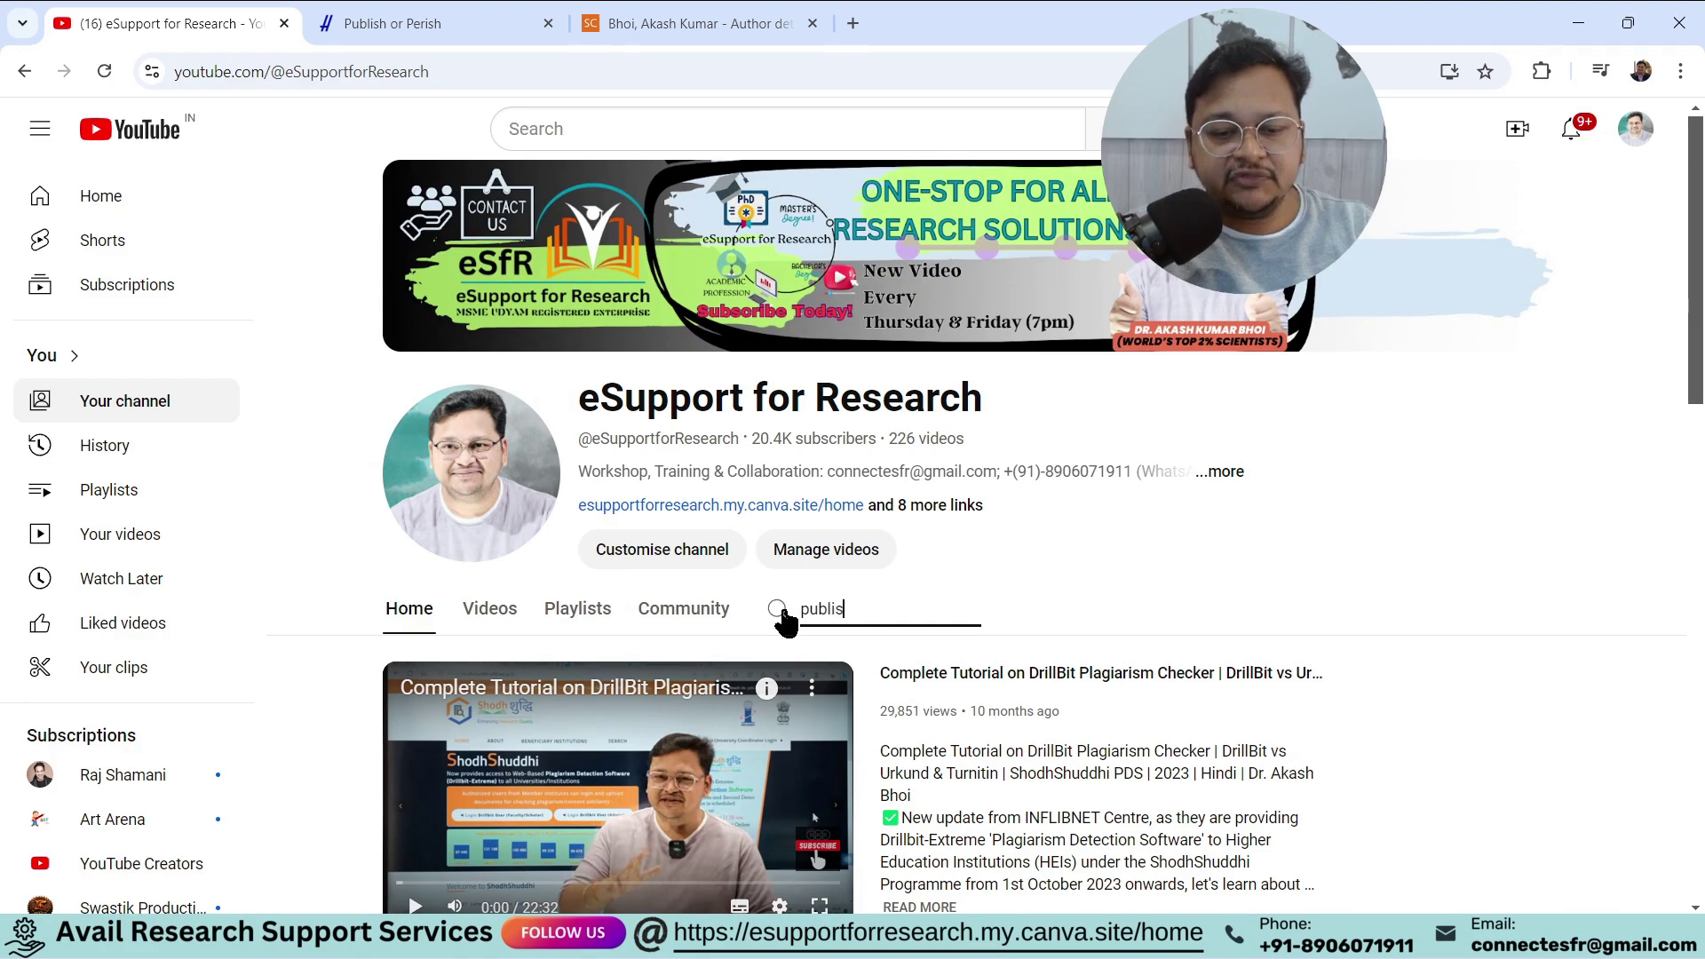
key(Return)
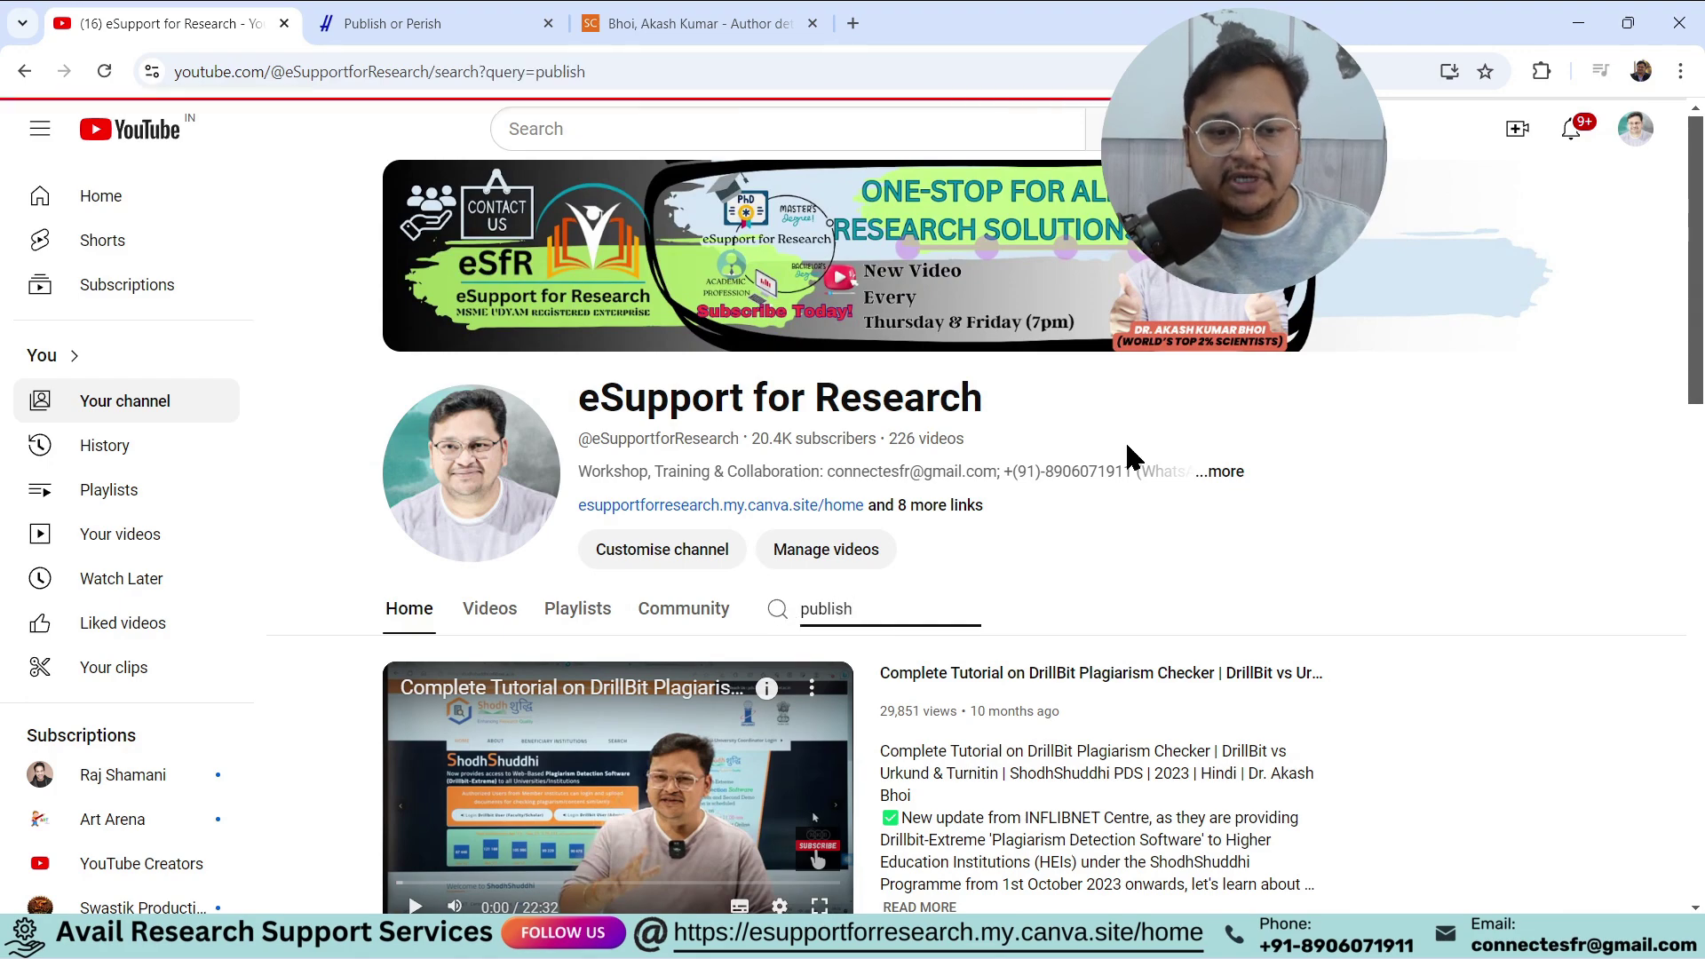
scroll(1197, 483, down, 2)
scroll(1228, 515, down, 2)
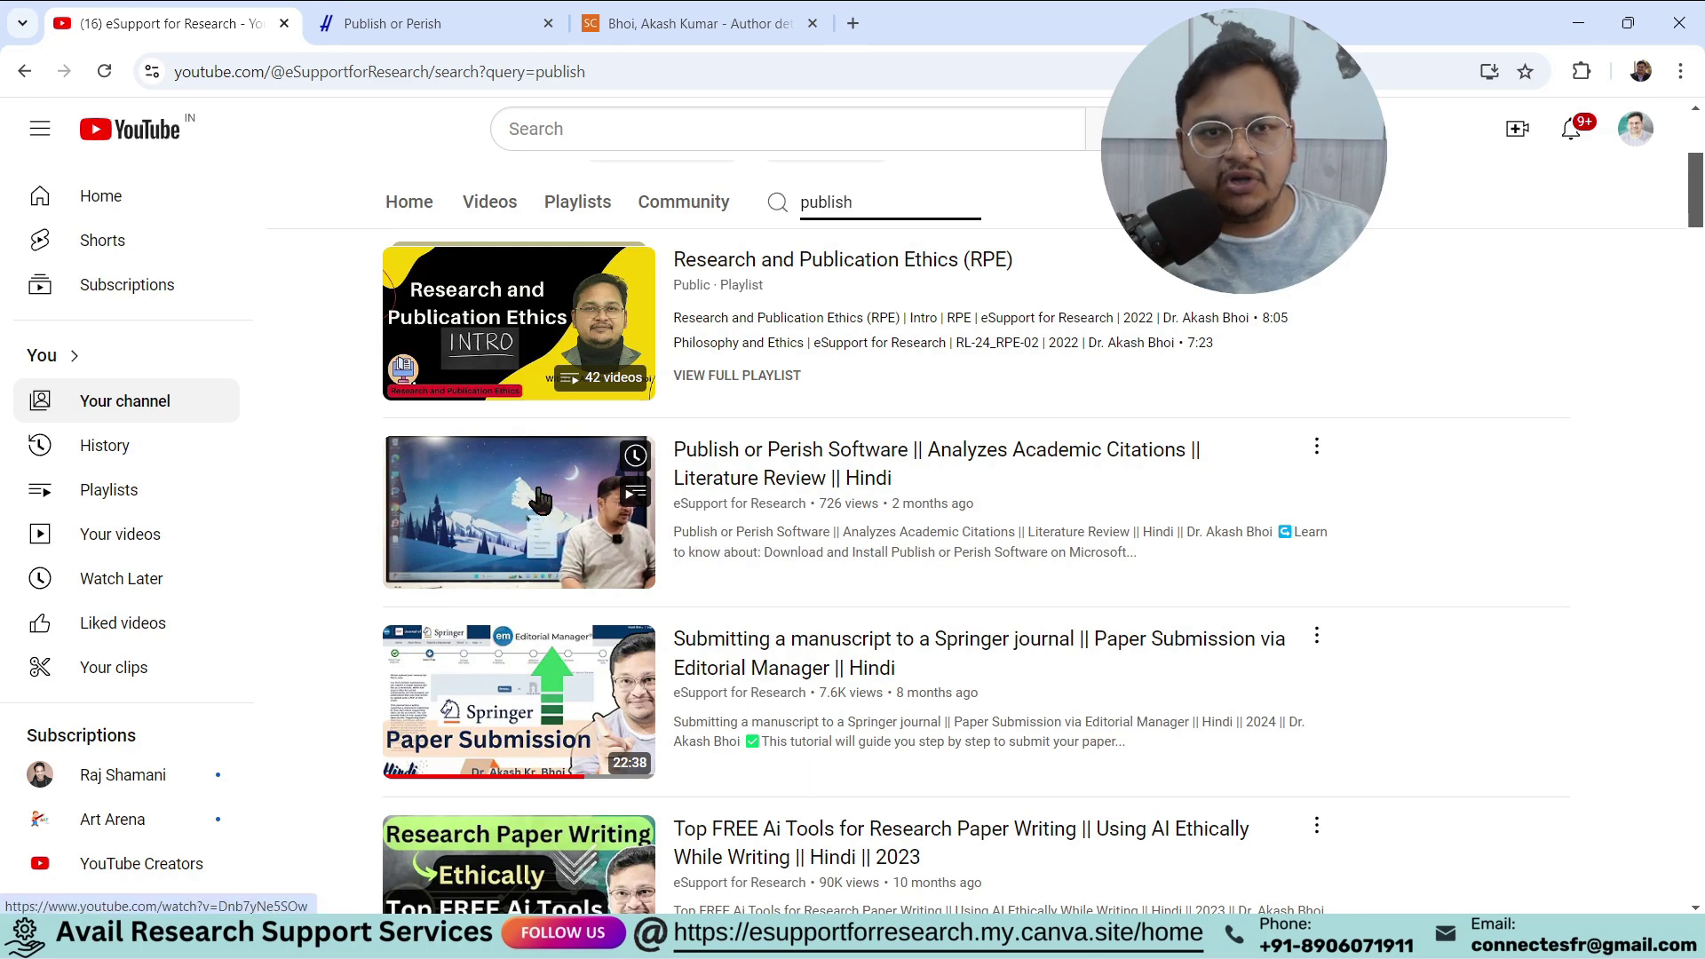
Show the Publish or Perish web page, then launch the Publish or Perish 8 desktop app and decline the donation request.
click(431, 24)
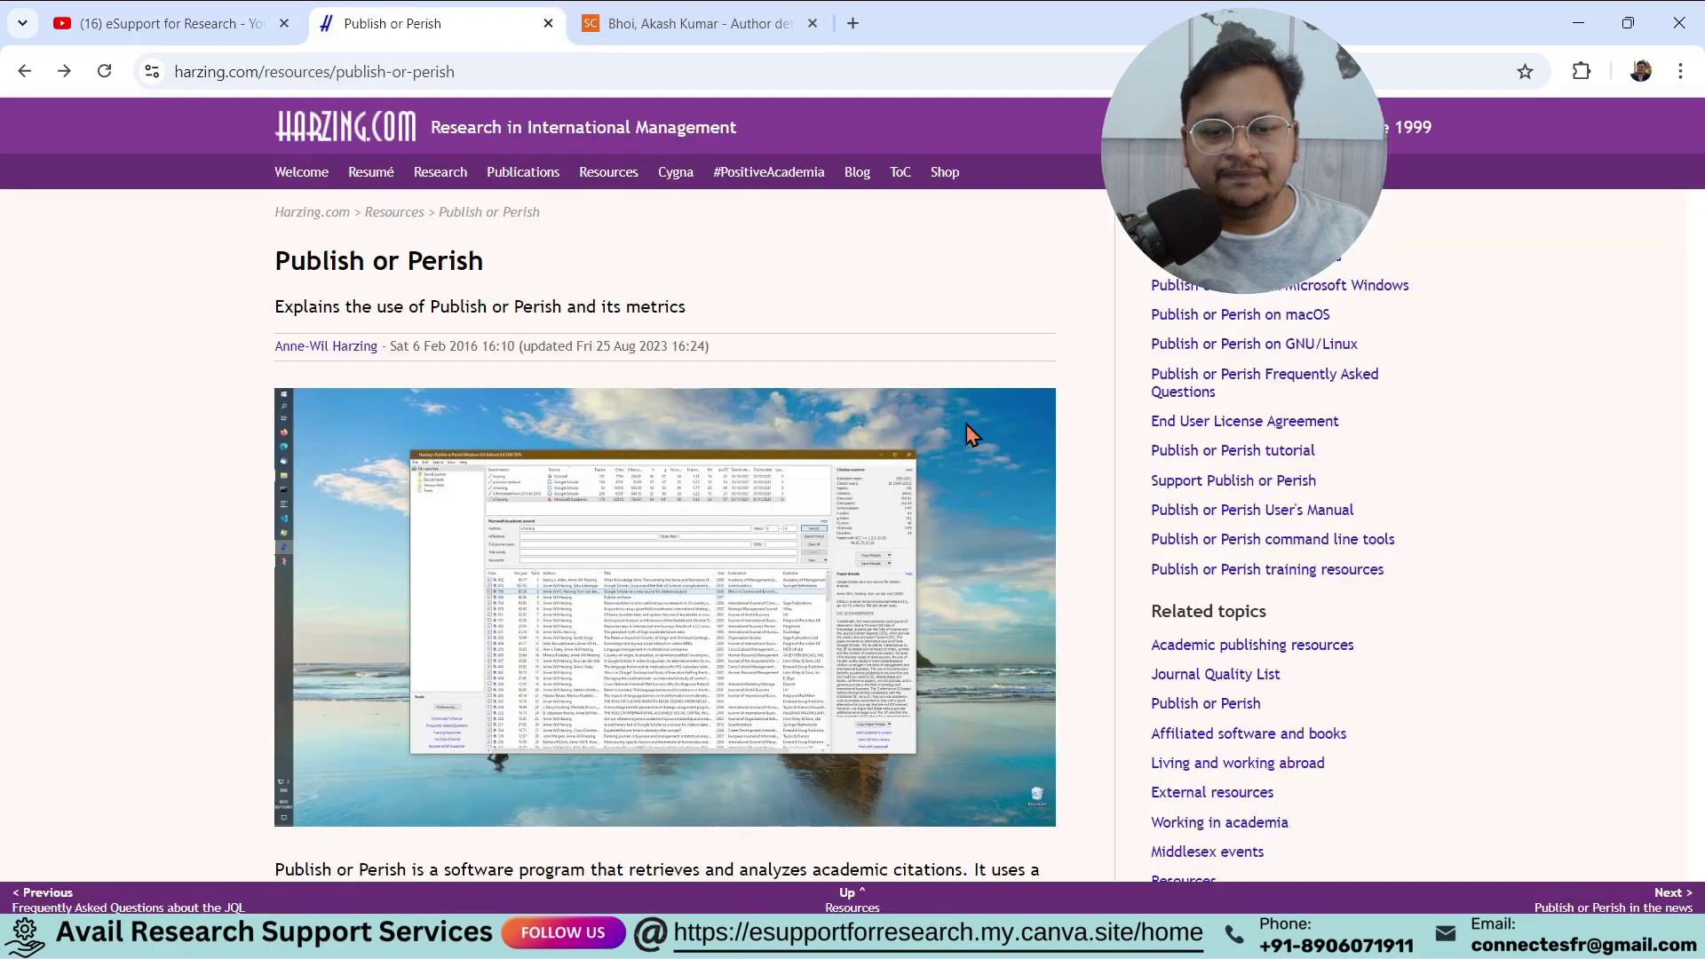
key(super)
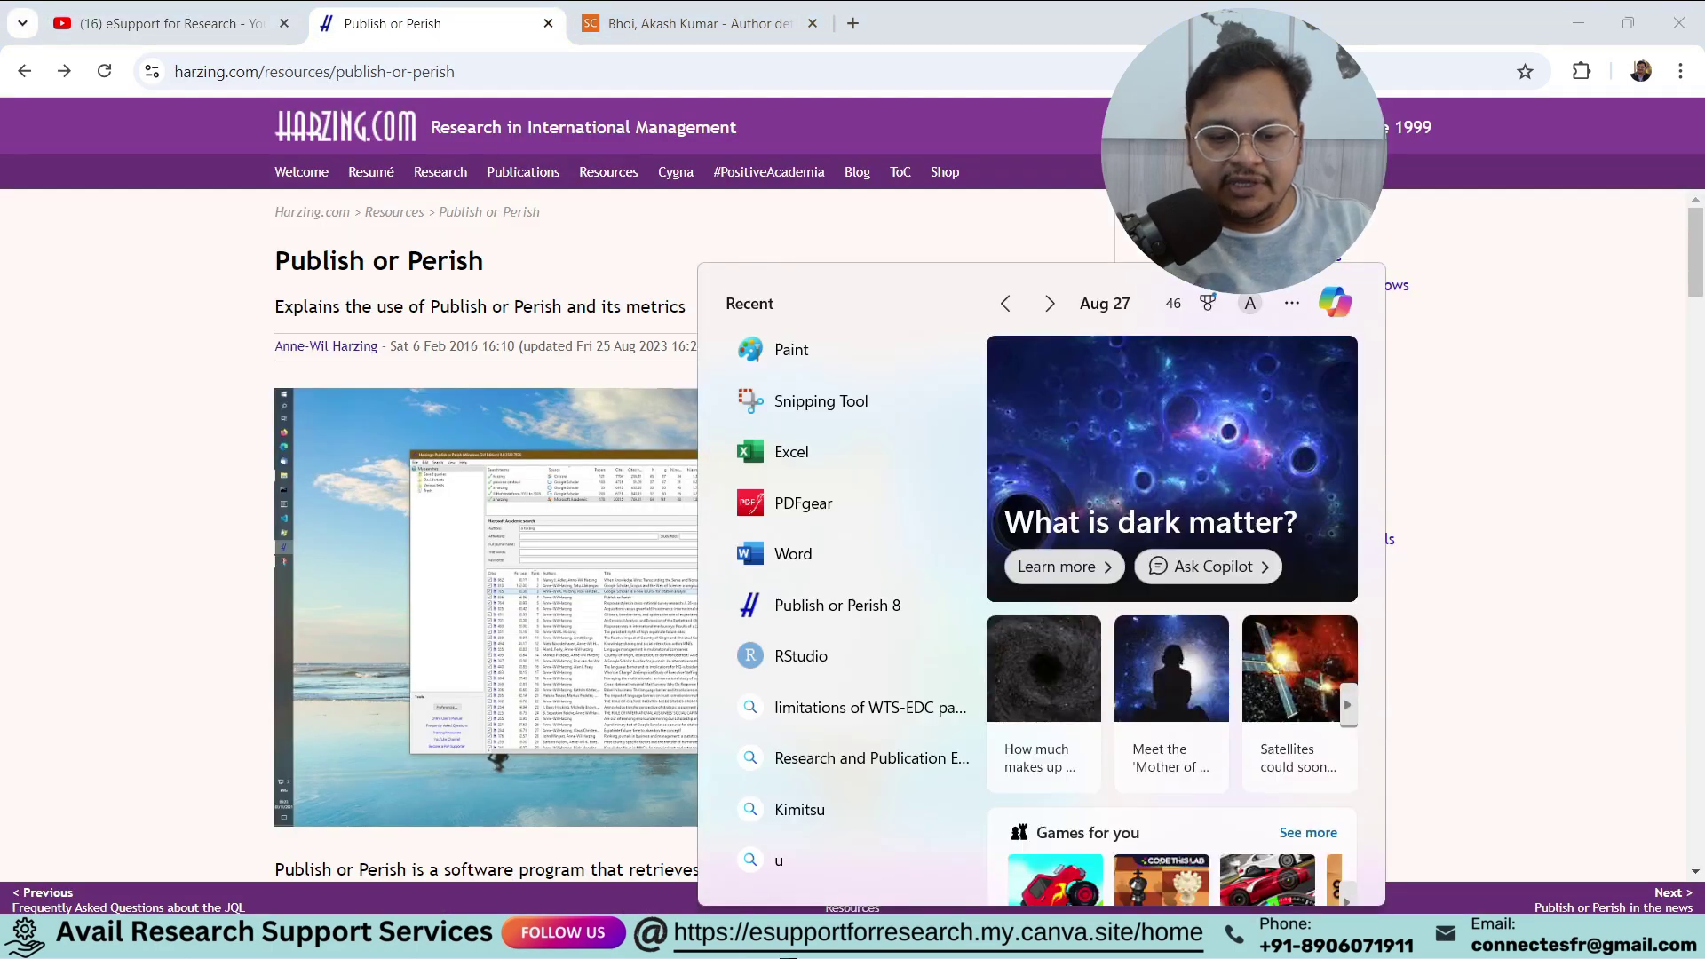
text(publ)
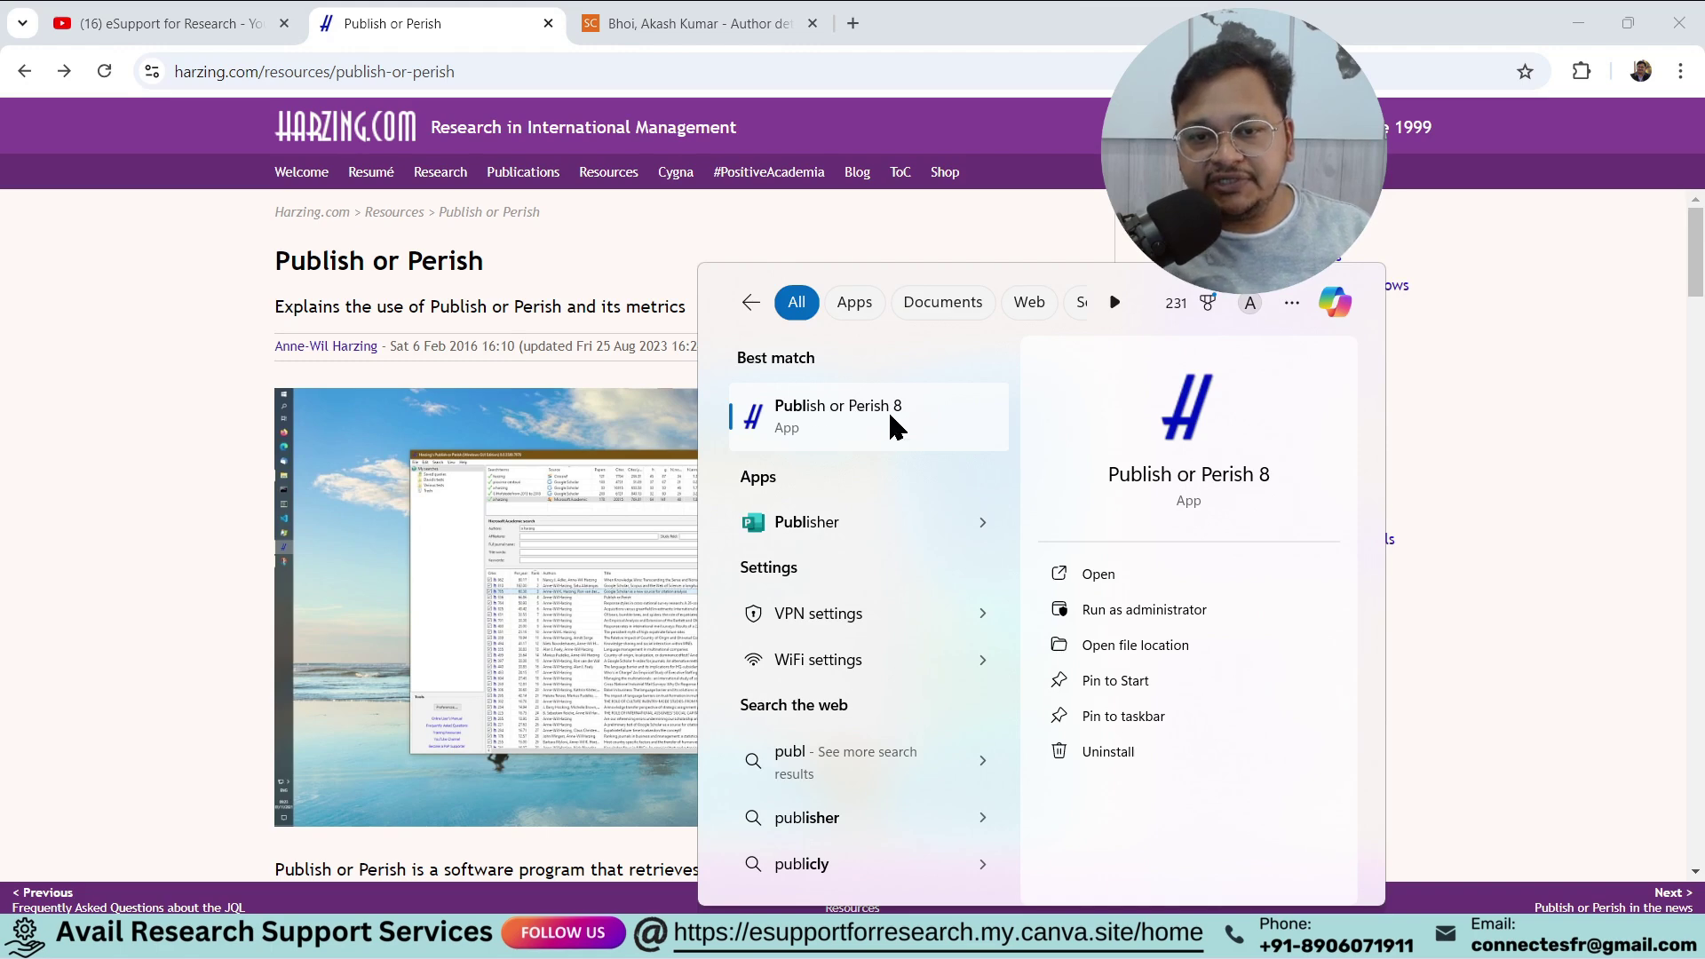
click(819, 426)
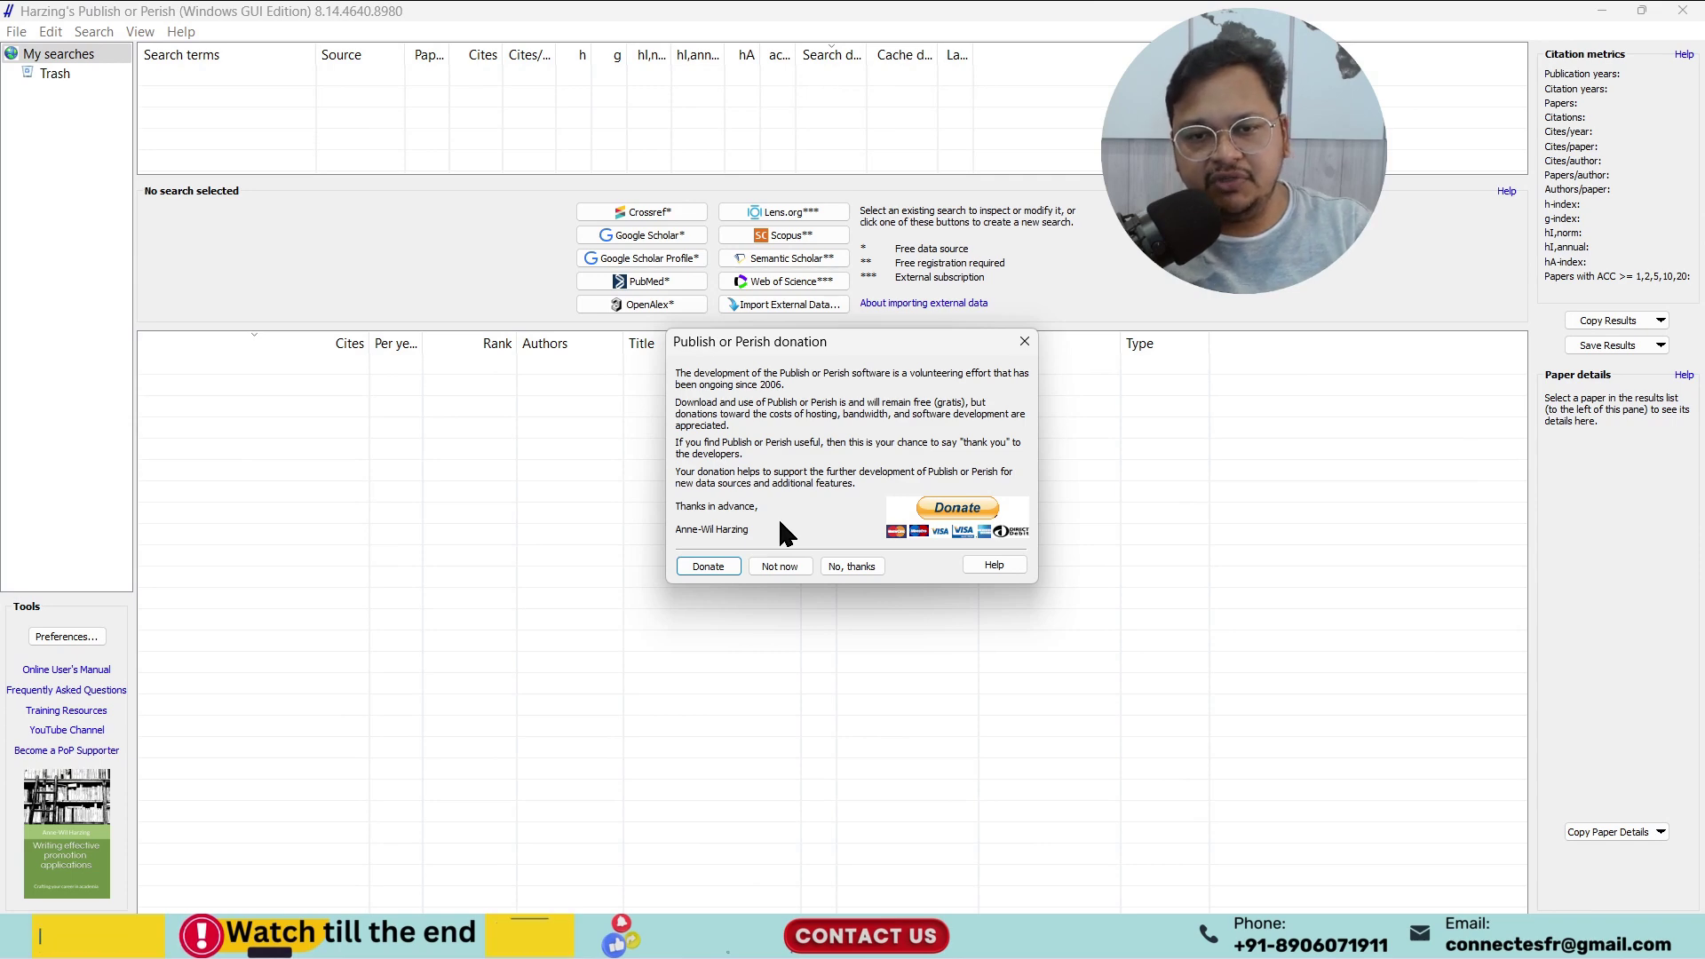
click(854, 566)
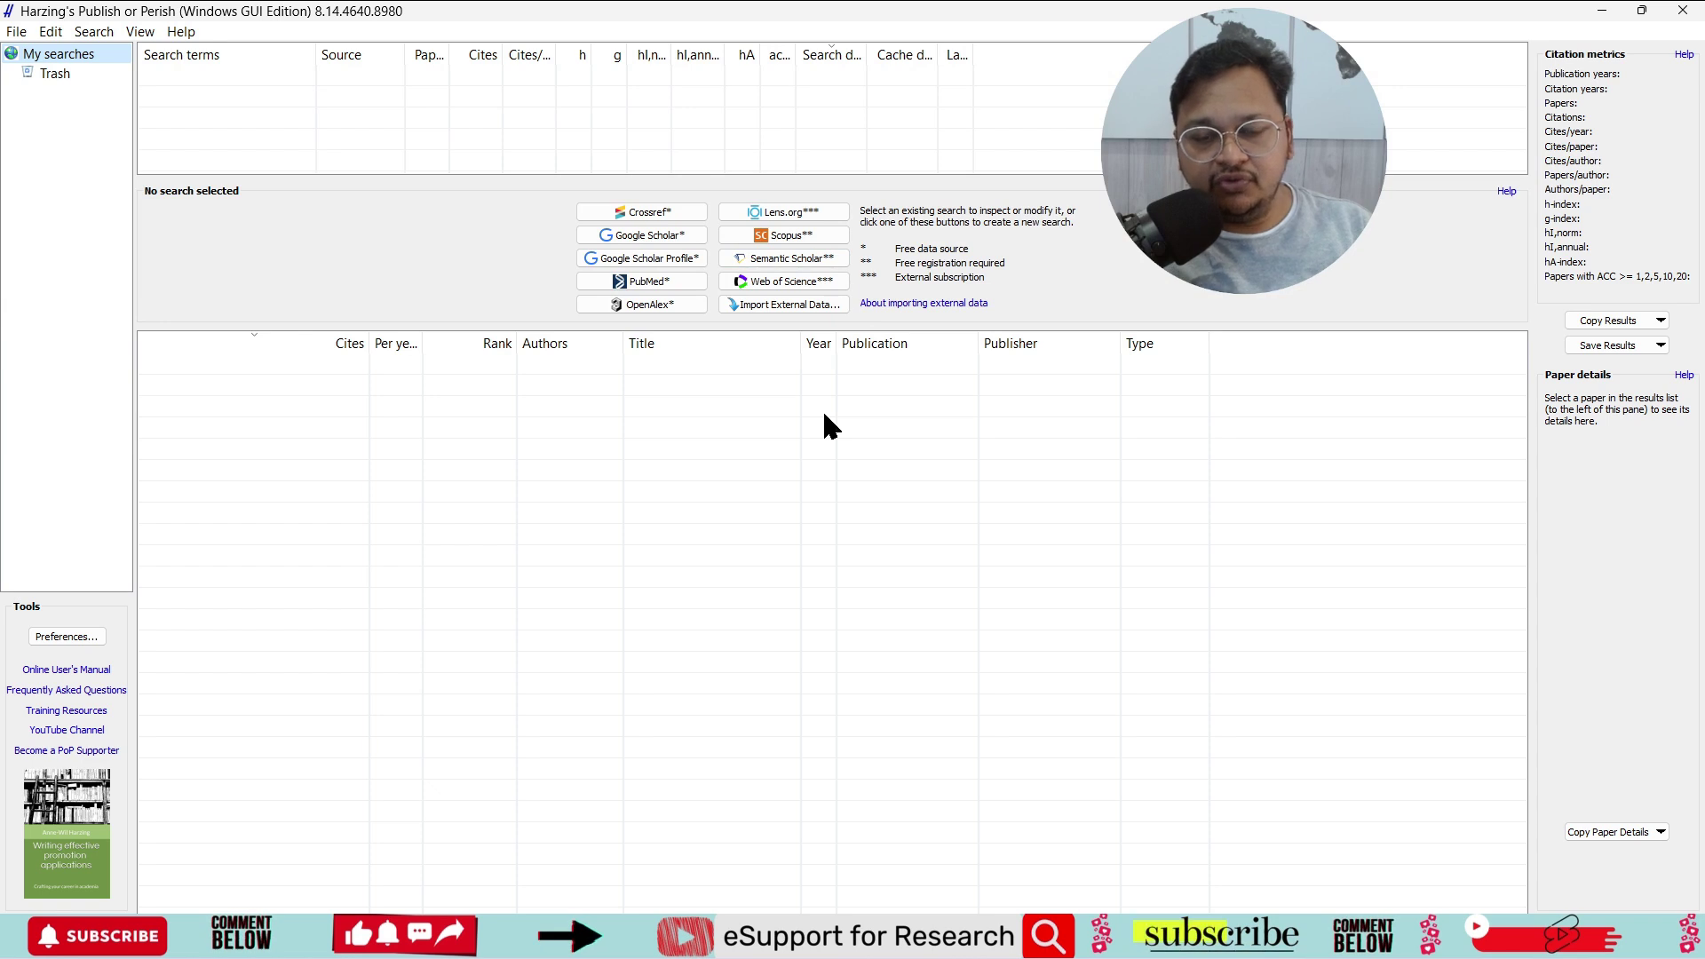
Create a new Scopus search and copy the author ID from the Scopus profile page in the browser.
click(778, 242)
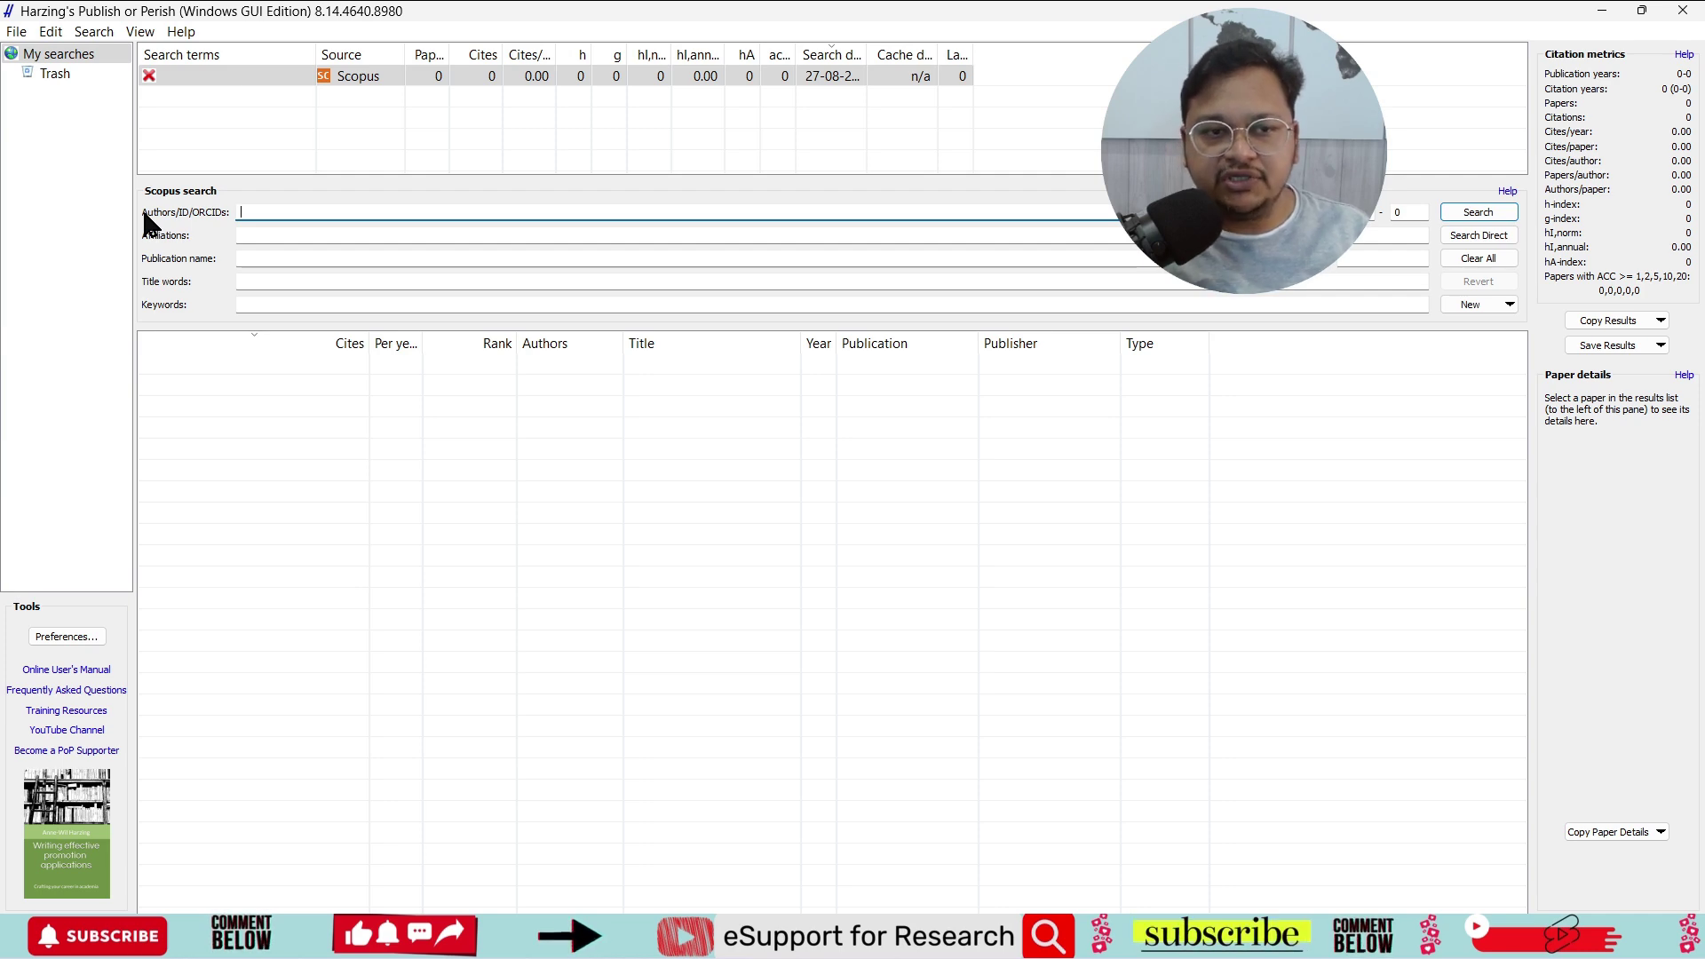
click(1146, 940)
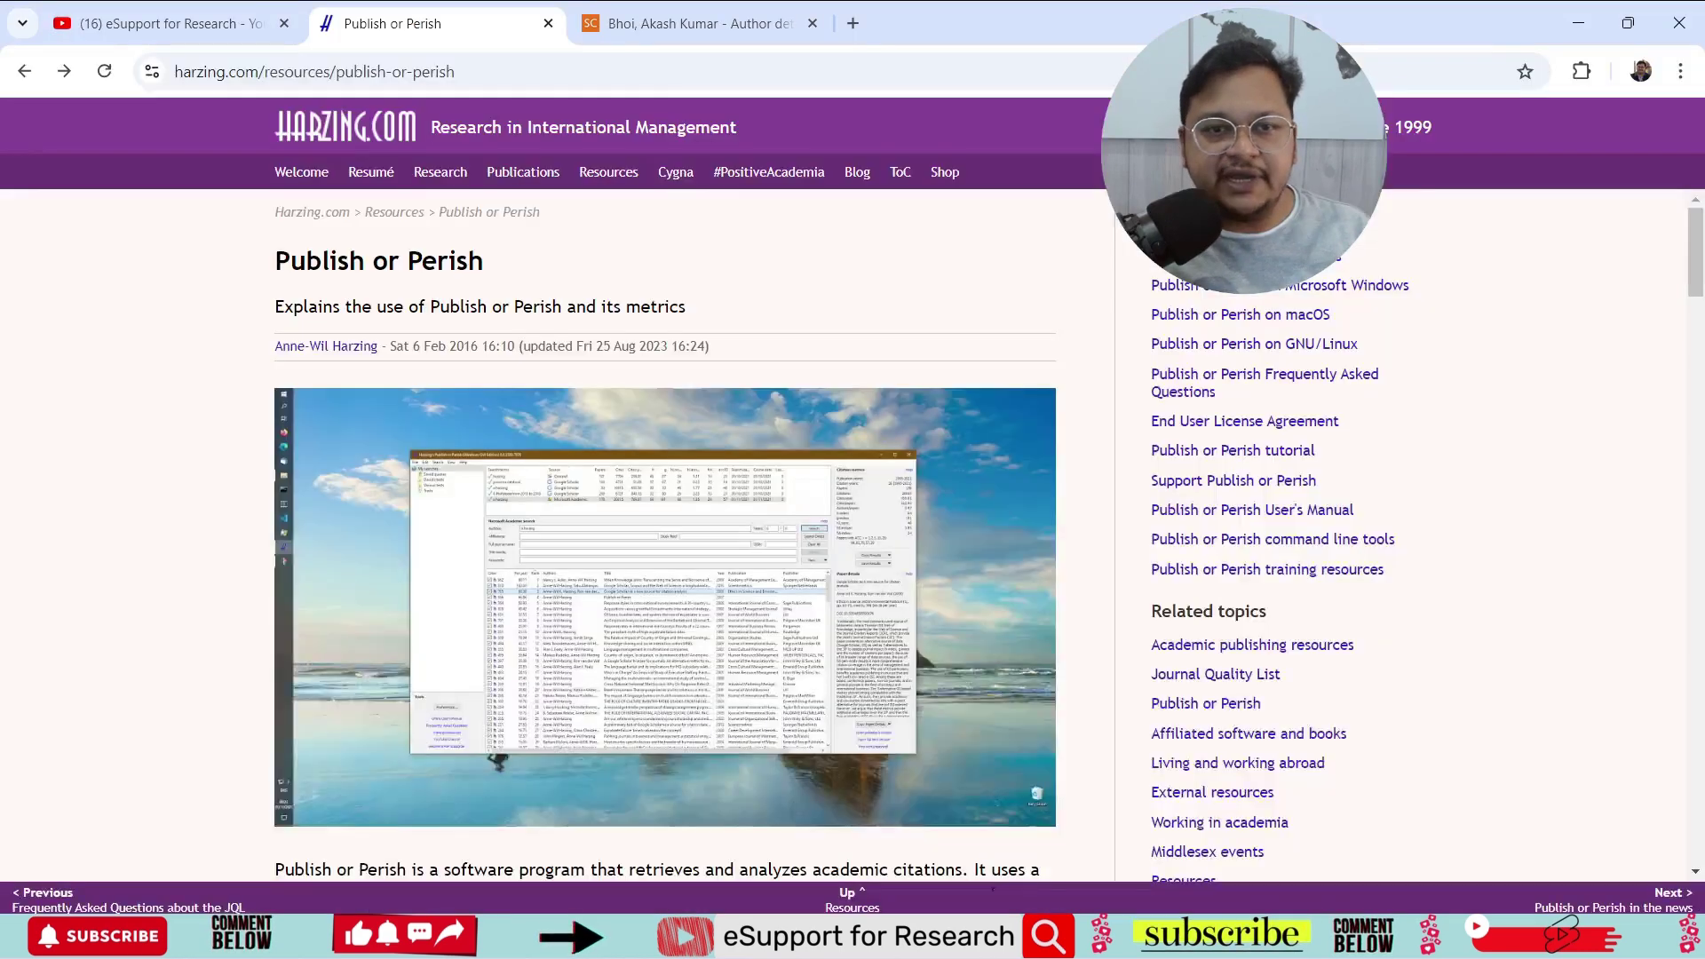
click(701, 22)
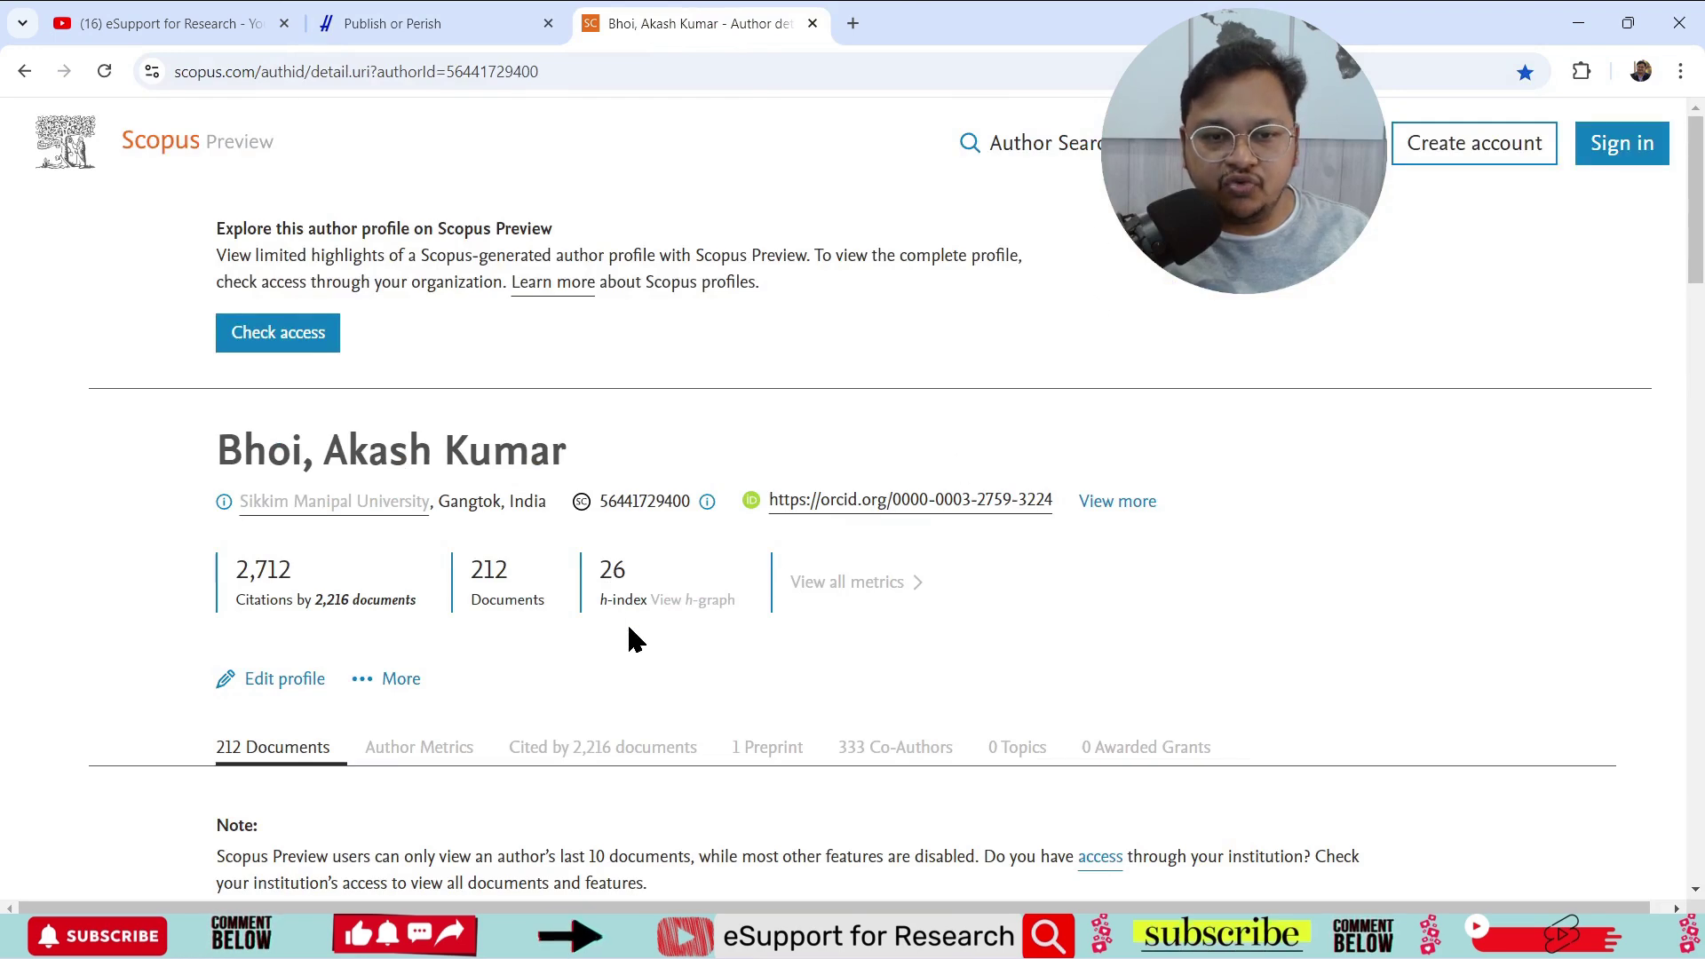
drag(599, 501, 690, 501)
key(ctrl+c)
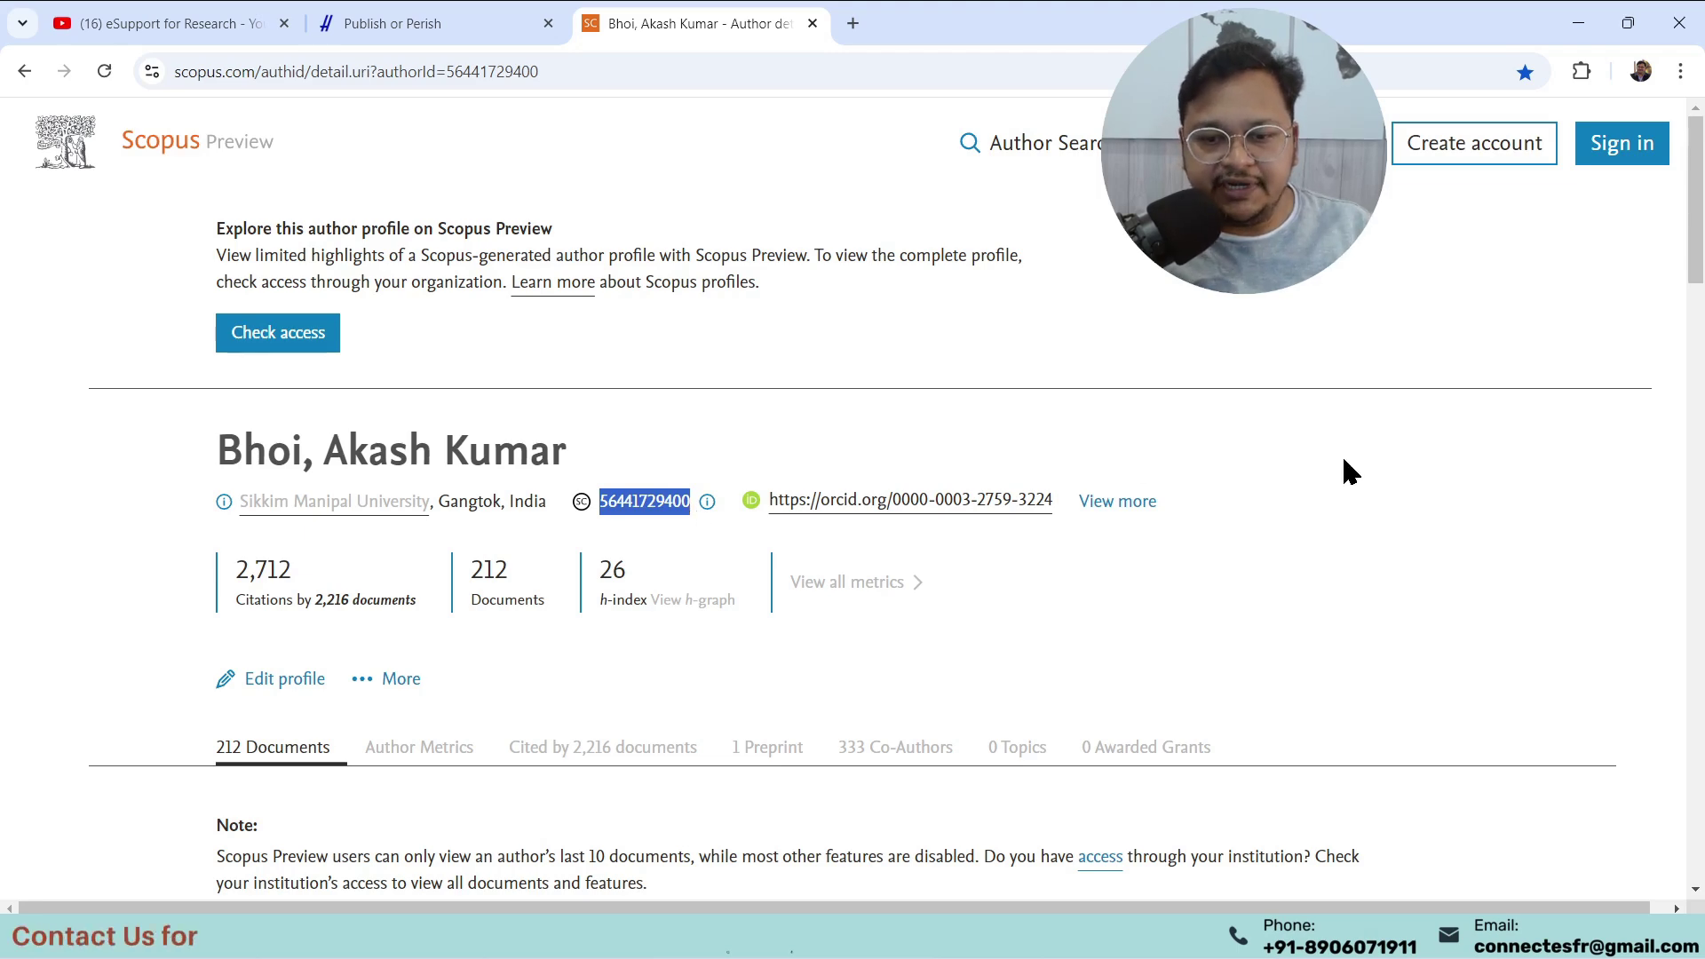
Switch back to Publish or Perish, enter the copied author ID as the author criterion and run the Scopus search.
key(alt+Tab)
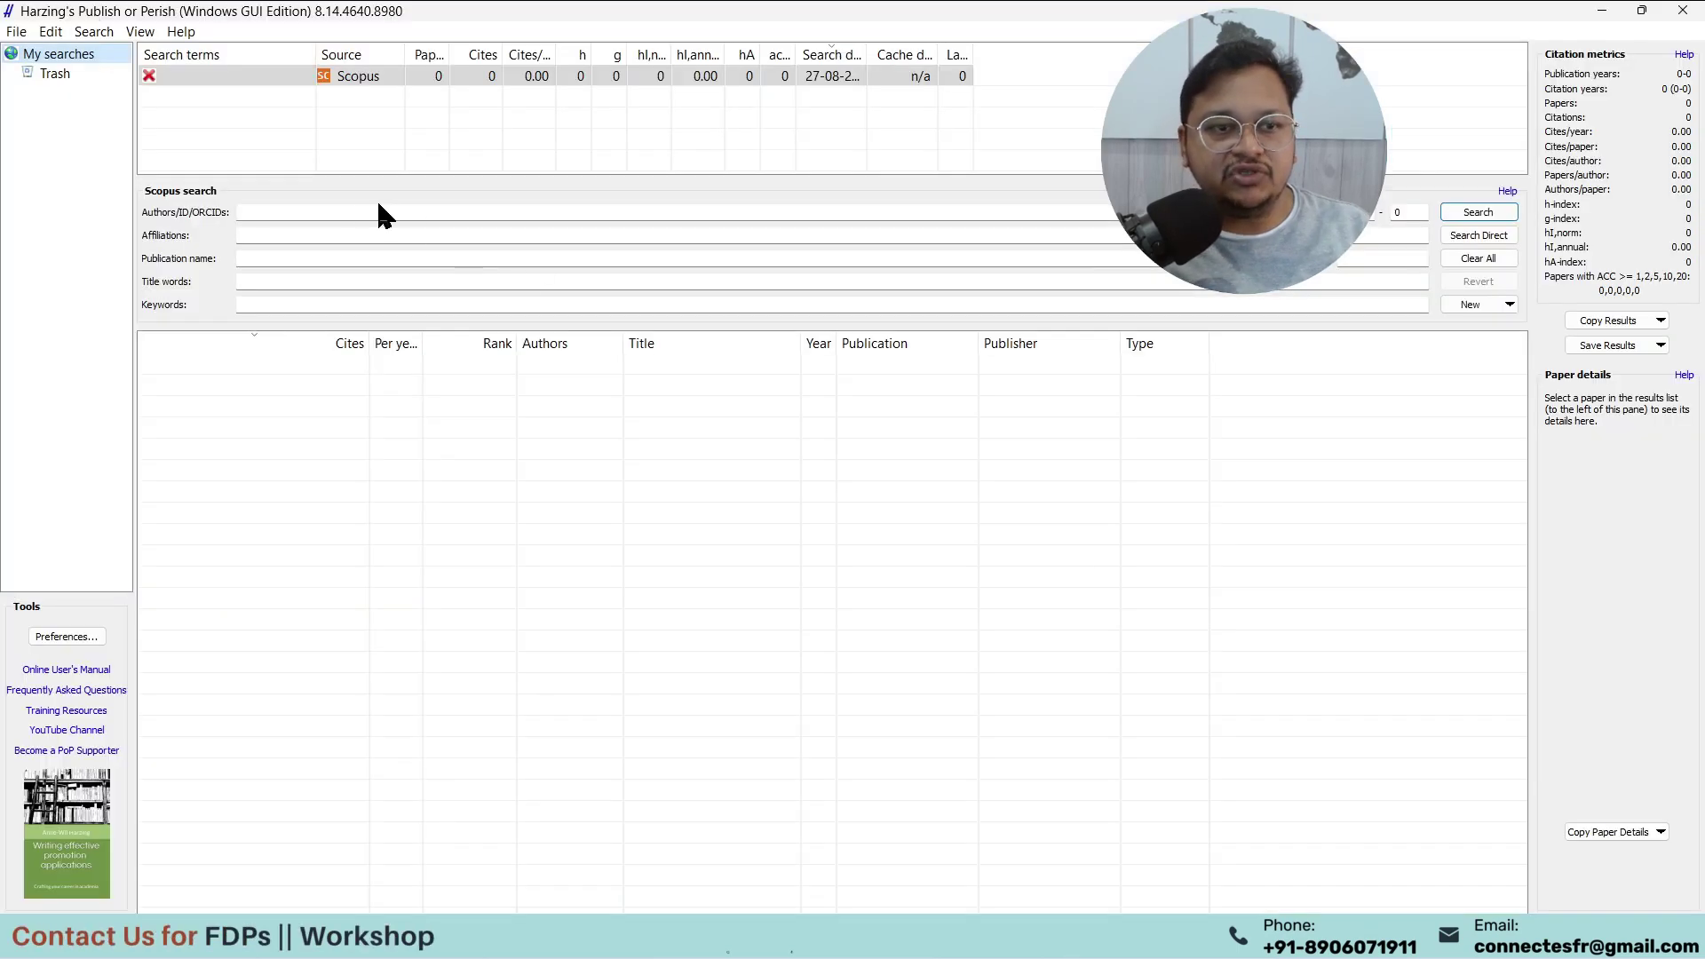
click(354, 211)
key(ctrl+v)
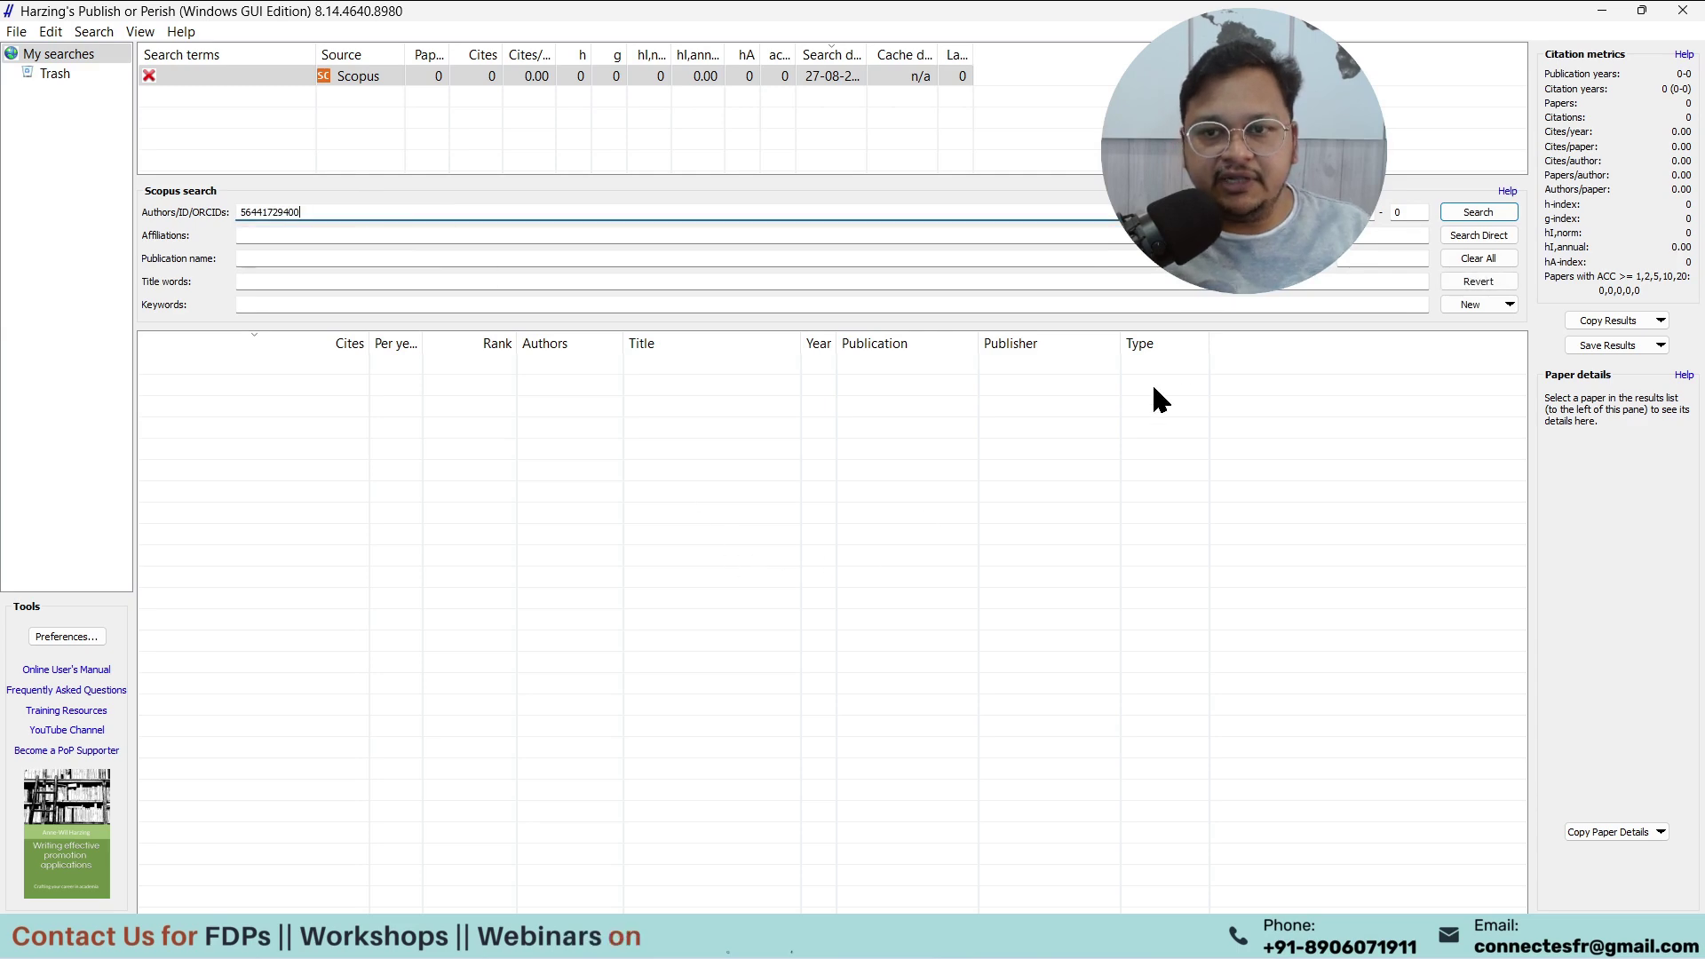
click(1479, 213)
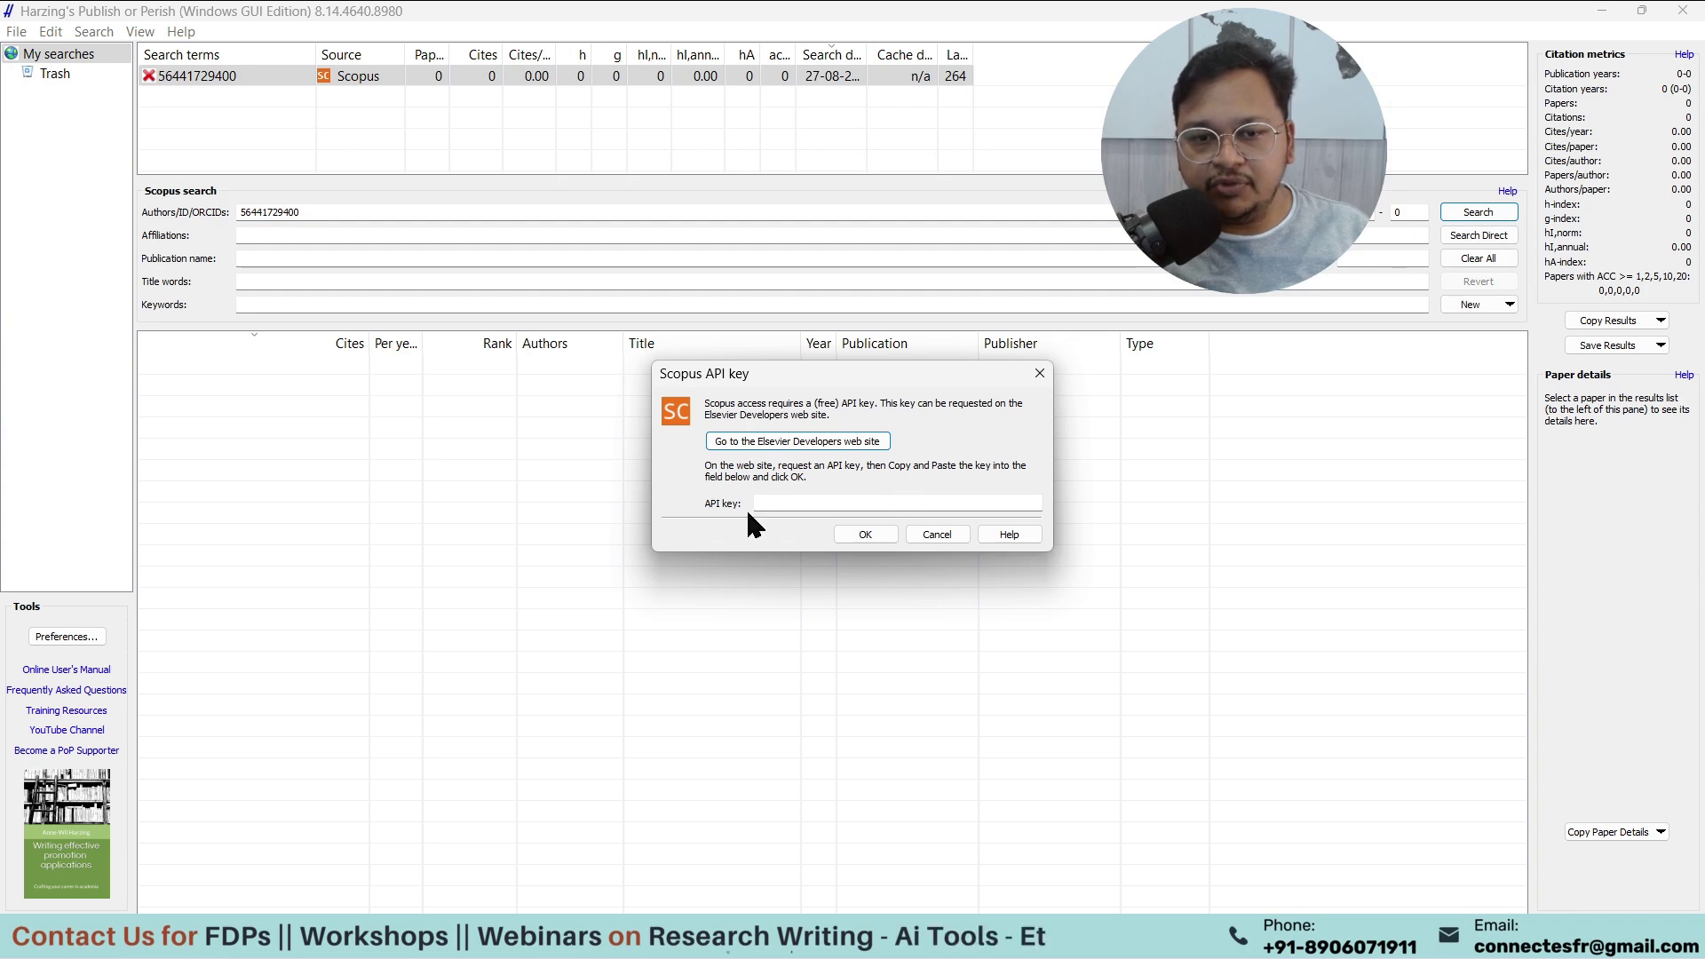
Go from the Scopus API key prompt to the Elsevier Developers web site and sign in to the account.
click(761, 503)
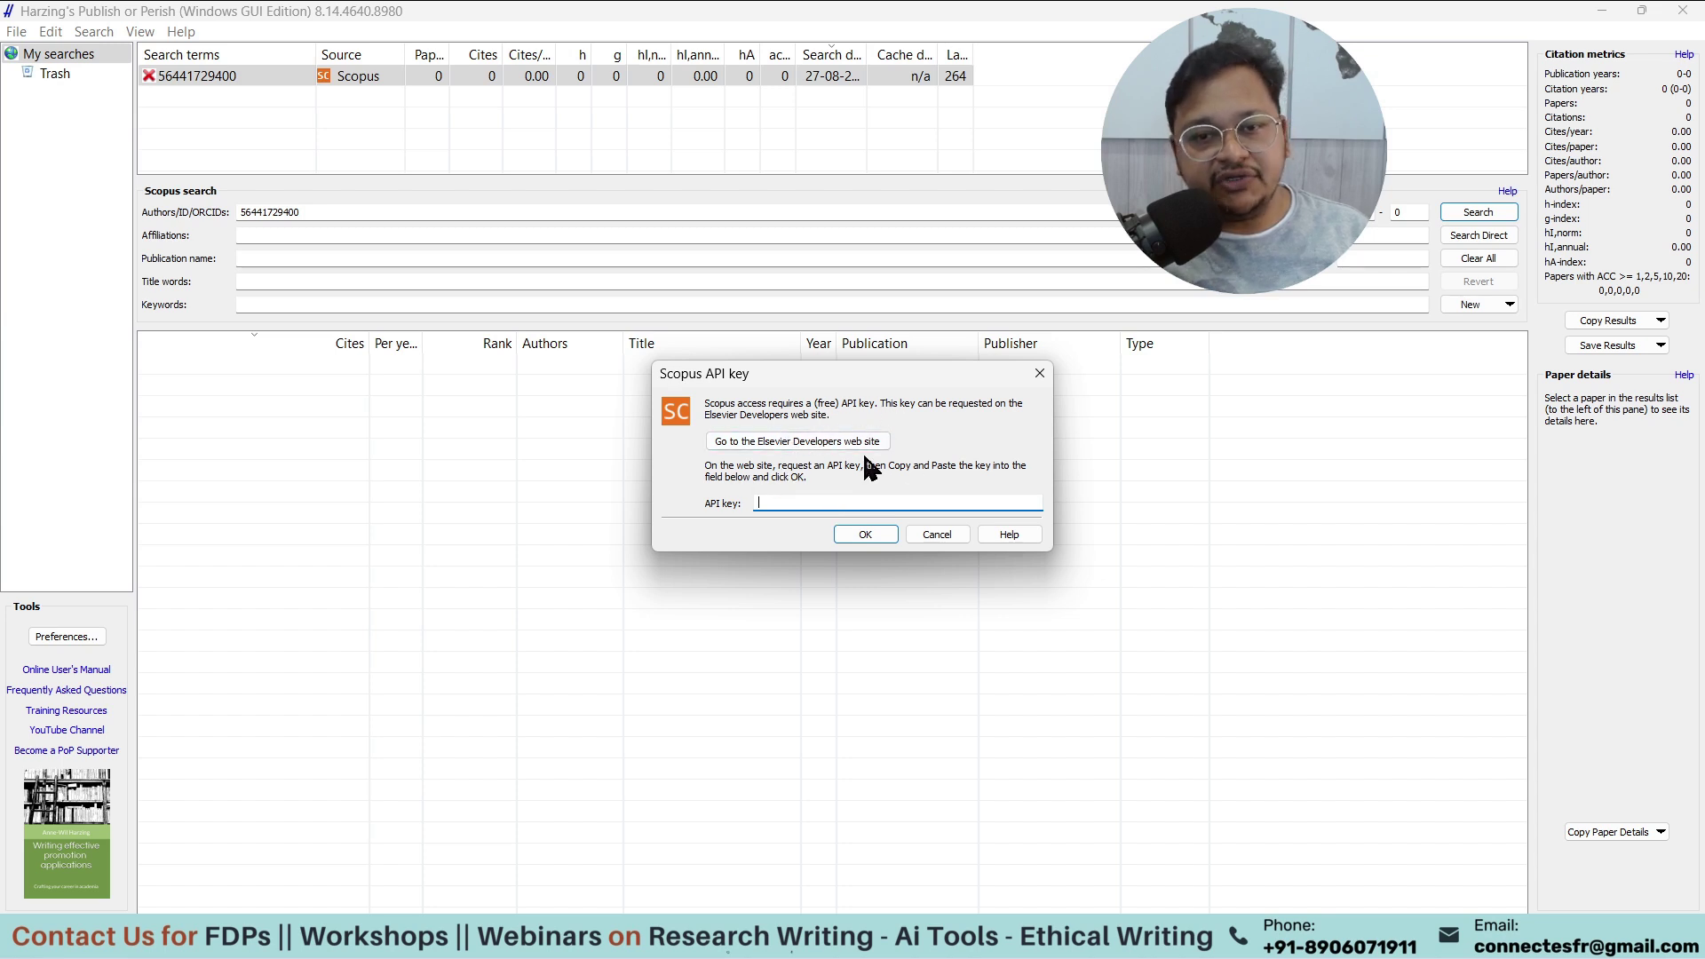
click(762, 448)
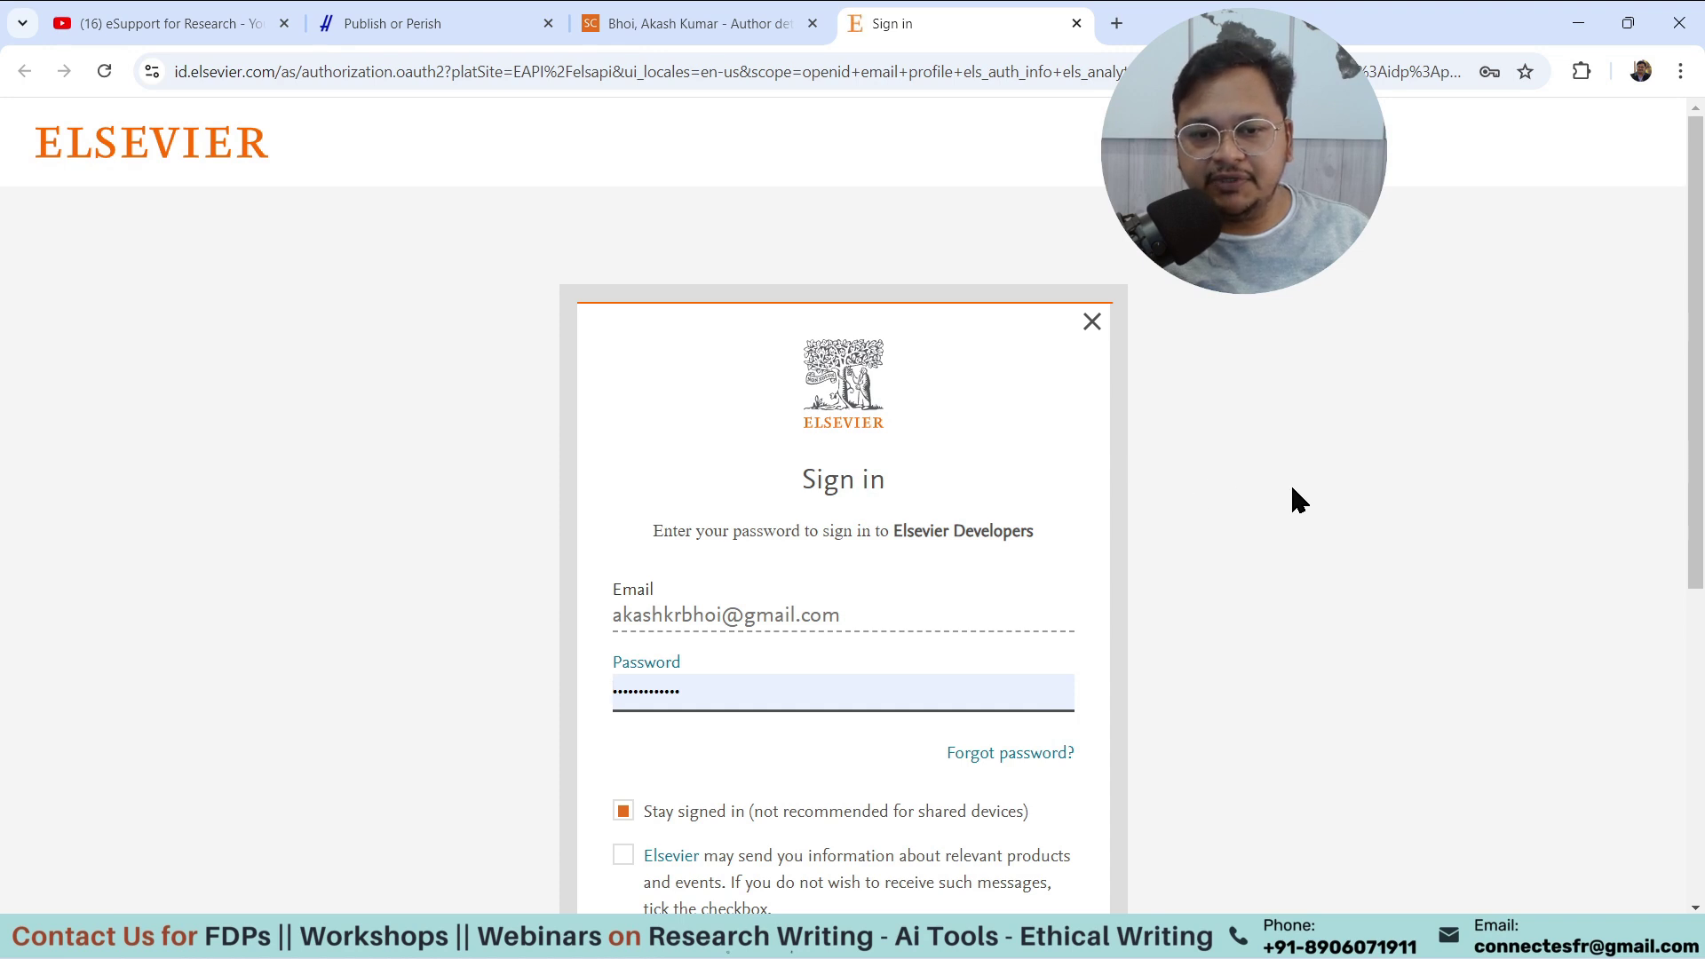
scroll(1289, 481, down, 2)
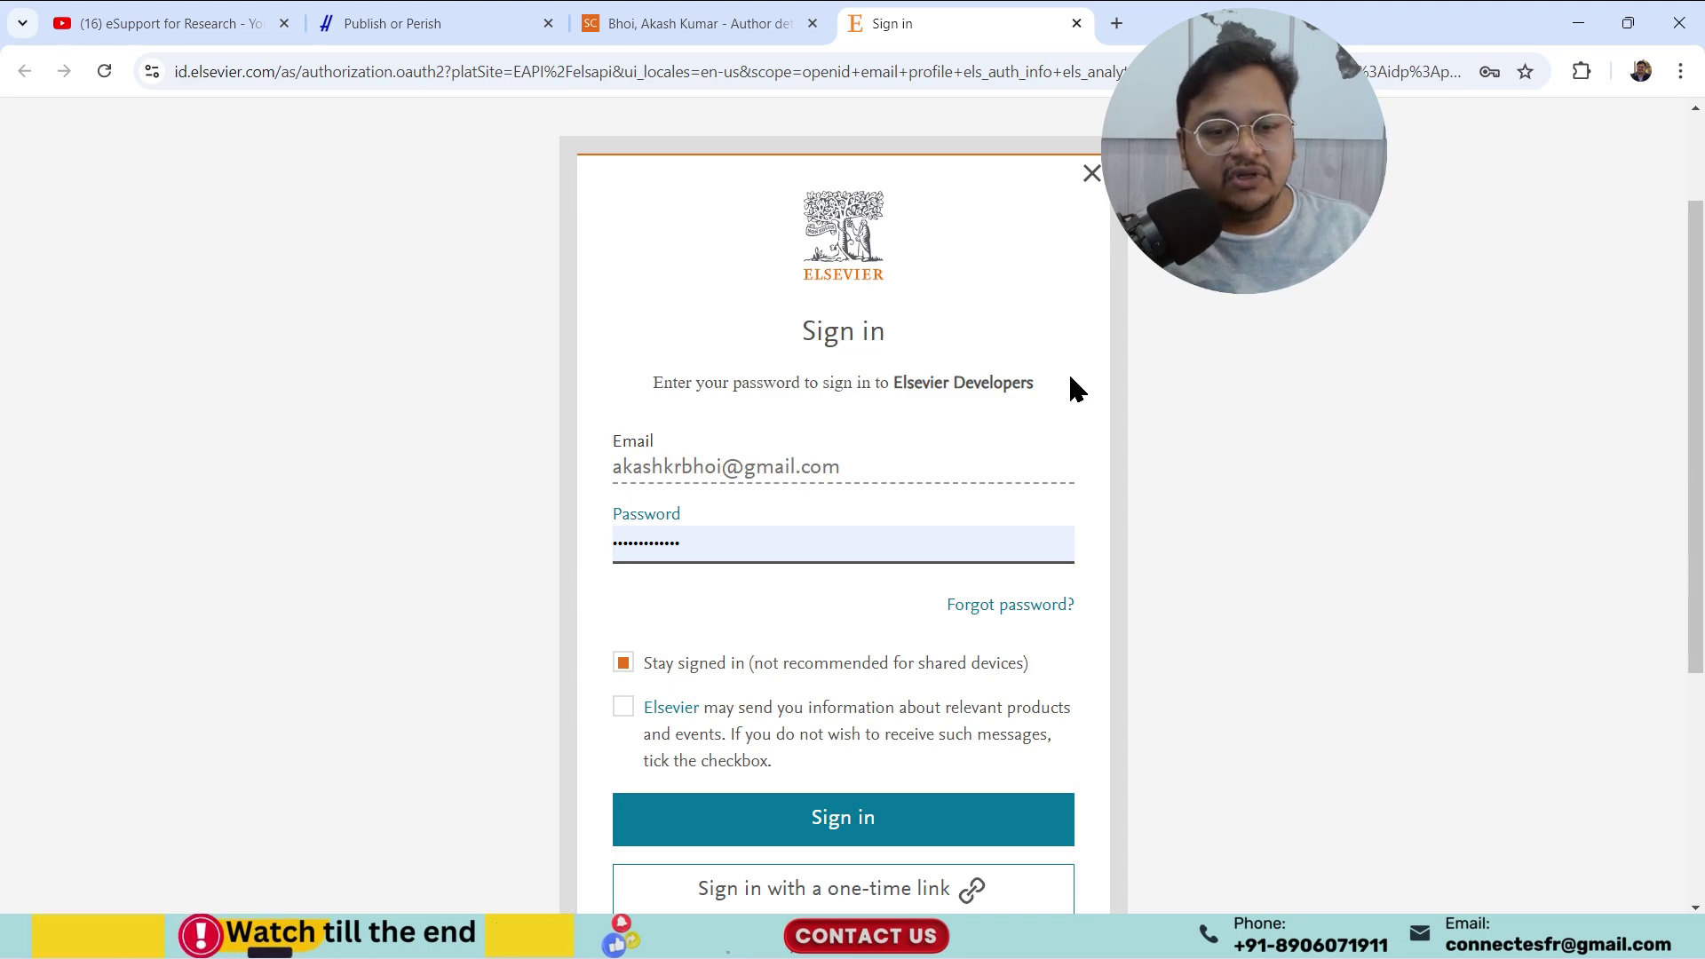
click(755, 617)
scroll(1192, 528, down, 1)
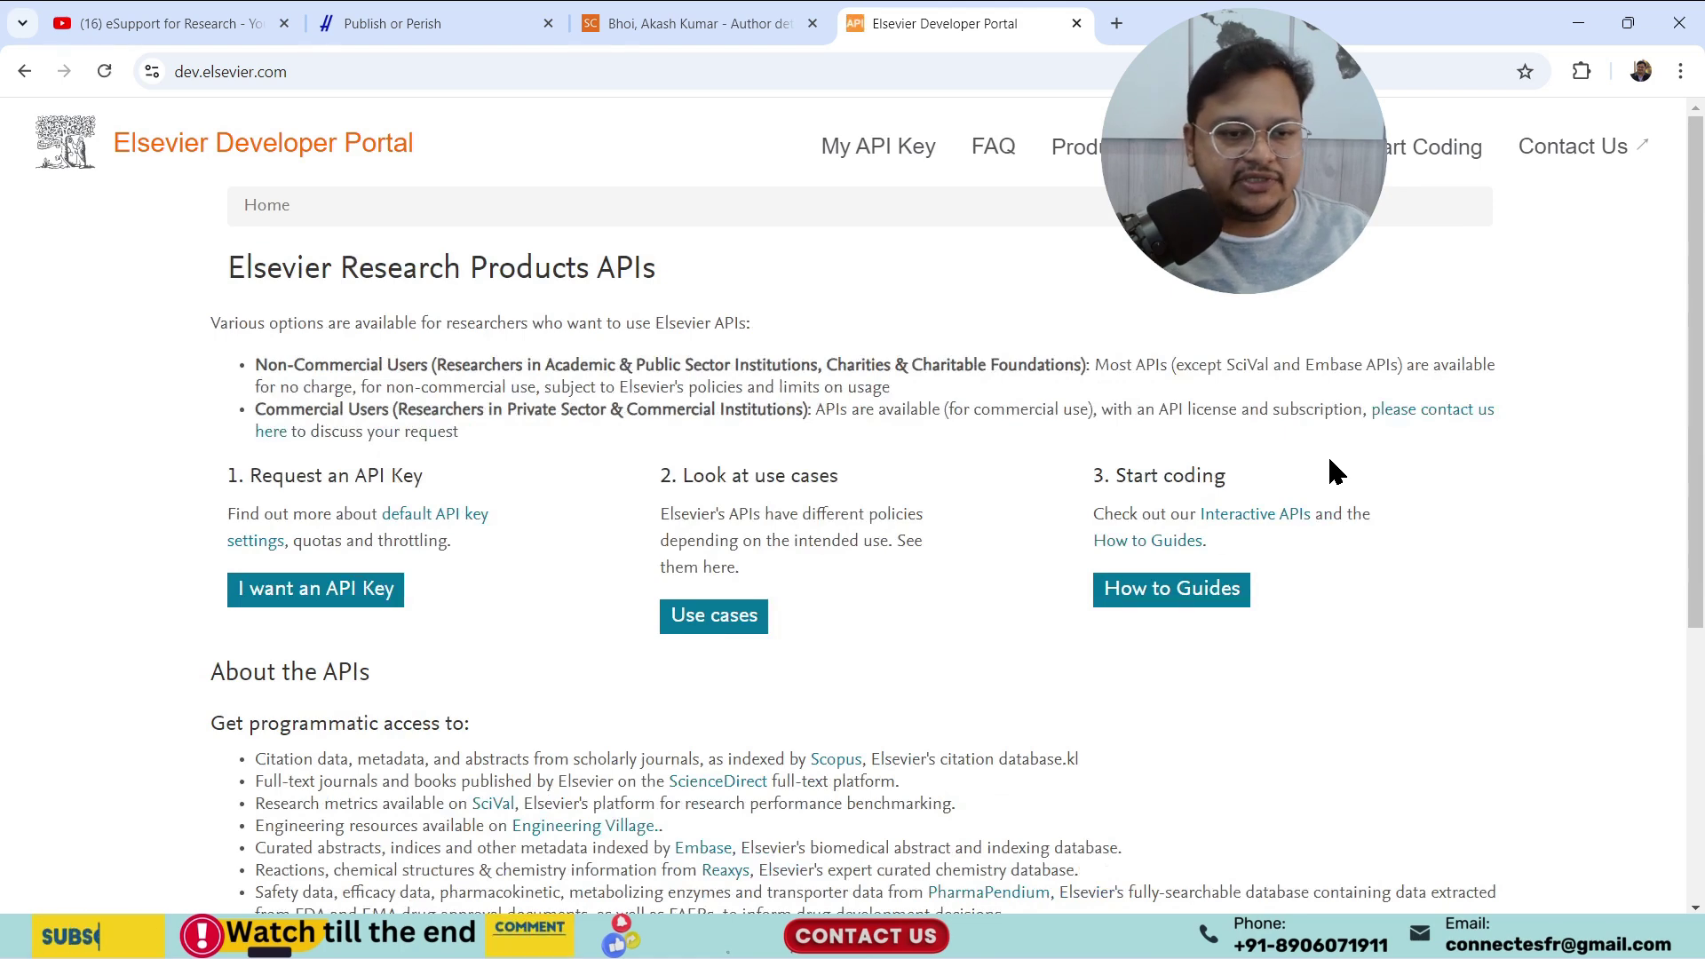
Request an API key on the Elsevier Developer Portal to open the list of registered API keys.
scroll(467, 384, down, 2)
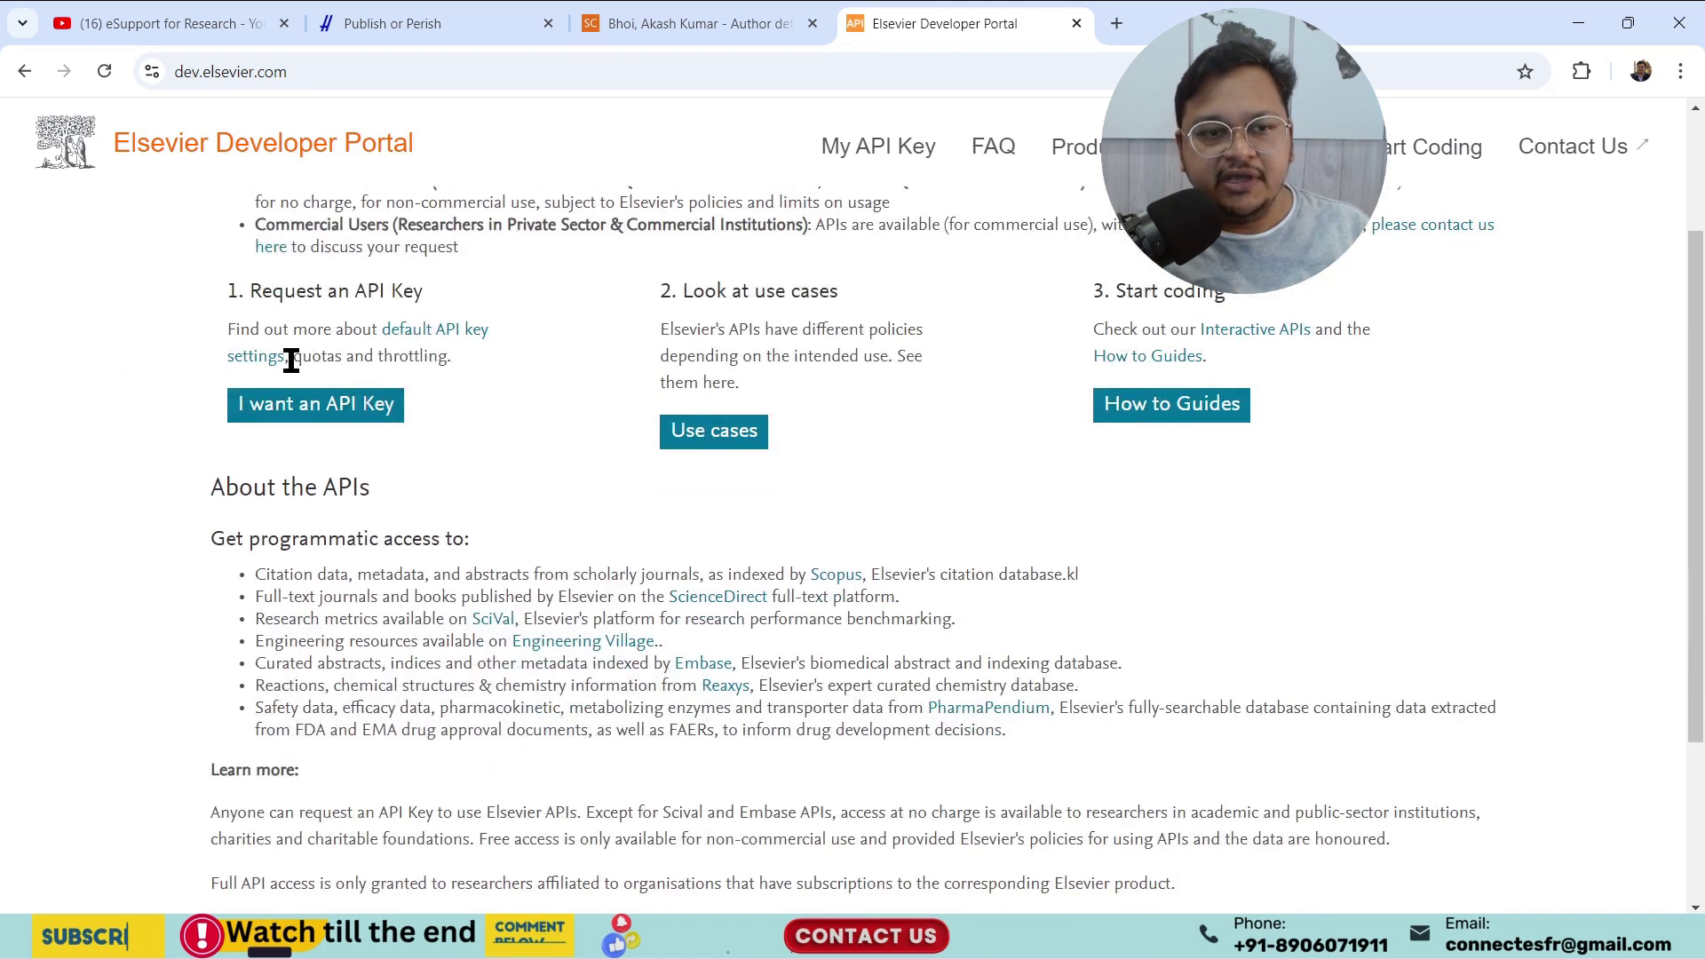
scroll(292, 360, up, 1)
drag(251, 365, 425, 366)
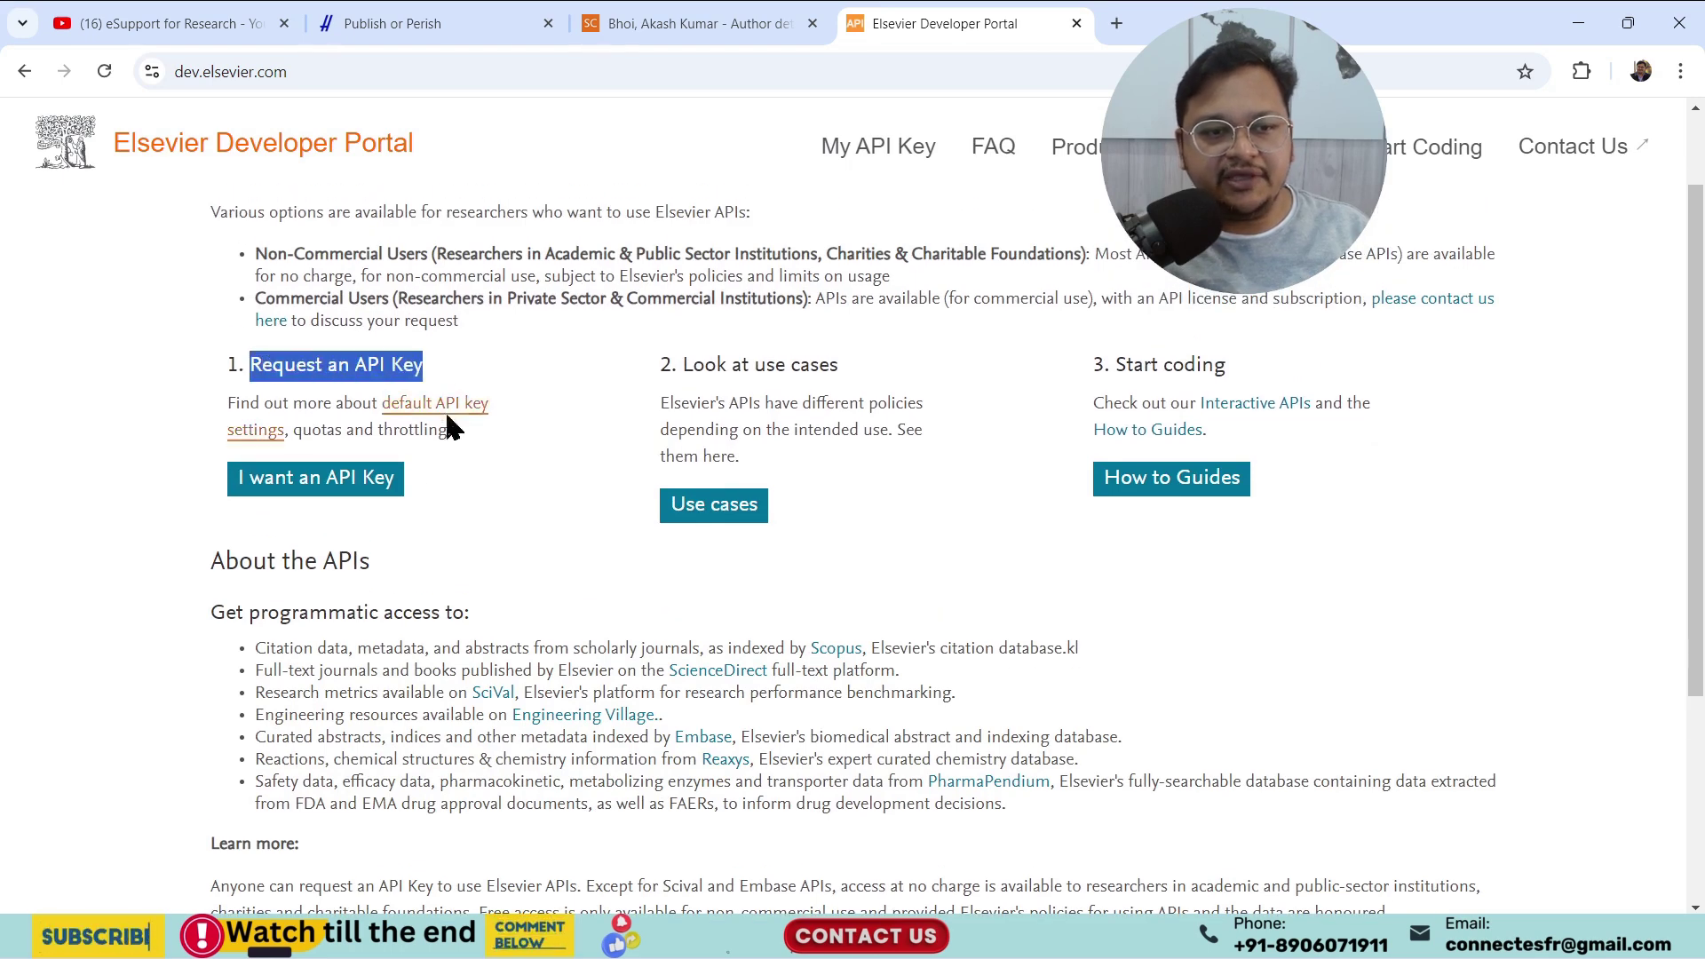
click(304, 498)
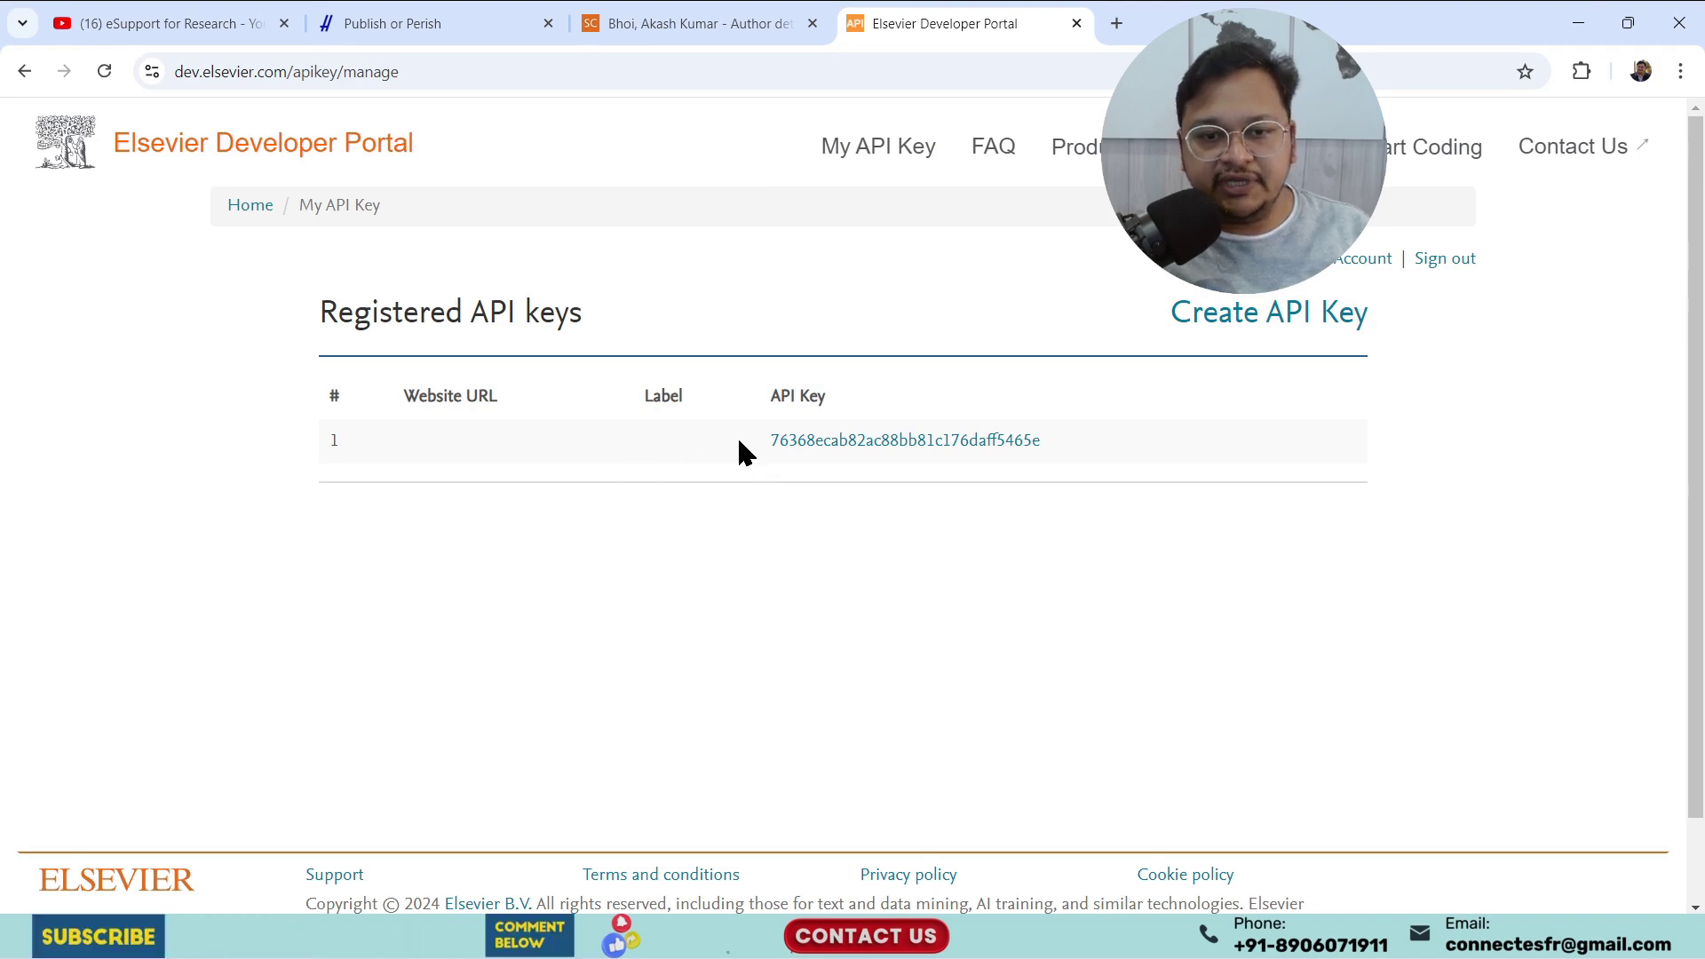
Copy the registered API key and submit it in the Scopus API key prompt of Publish or Perish.
drag(740, 441, 1108, 444)
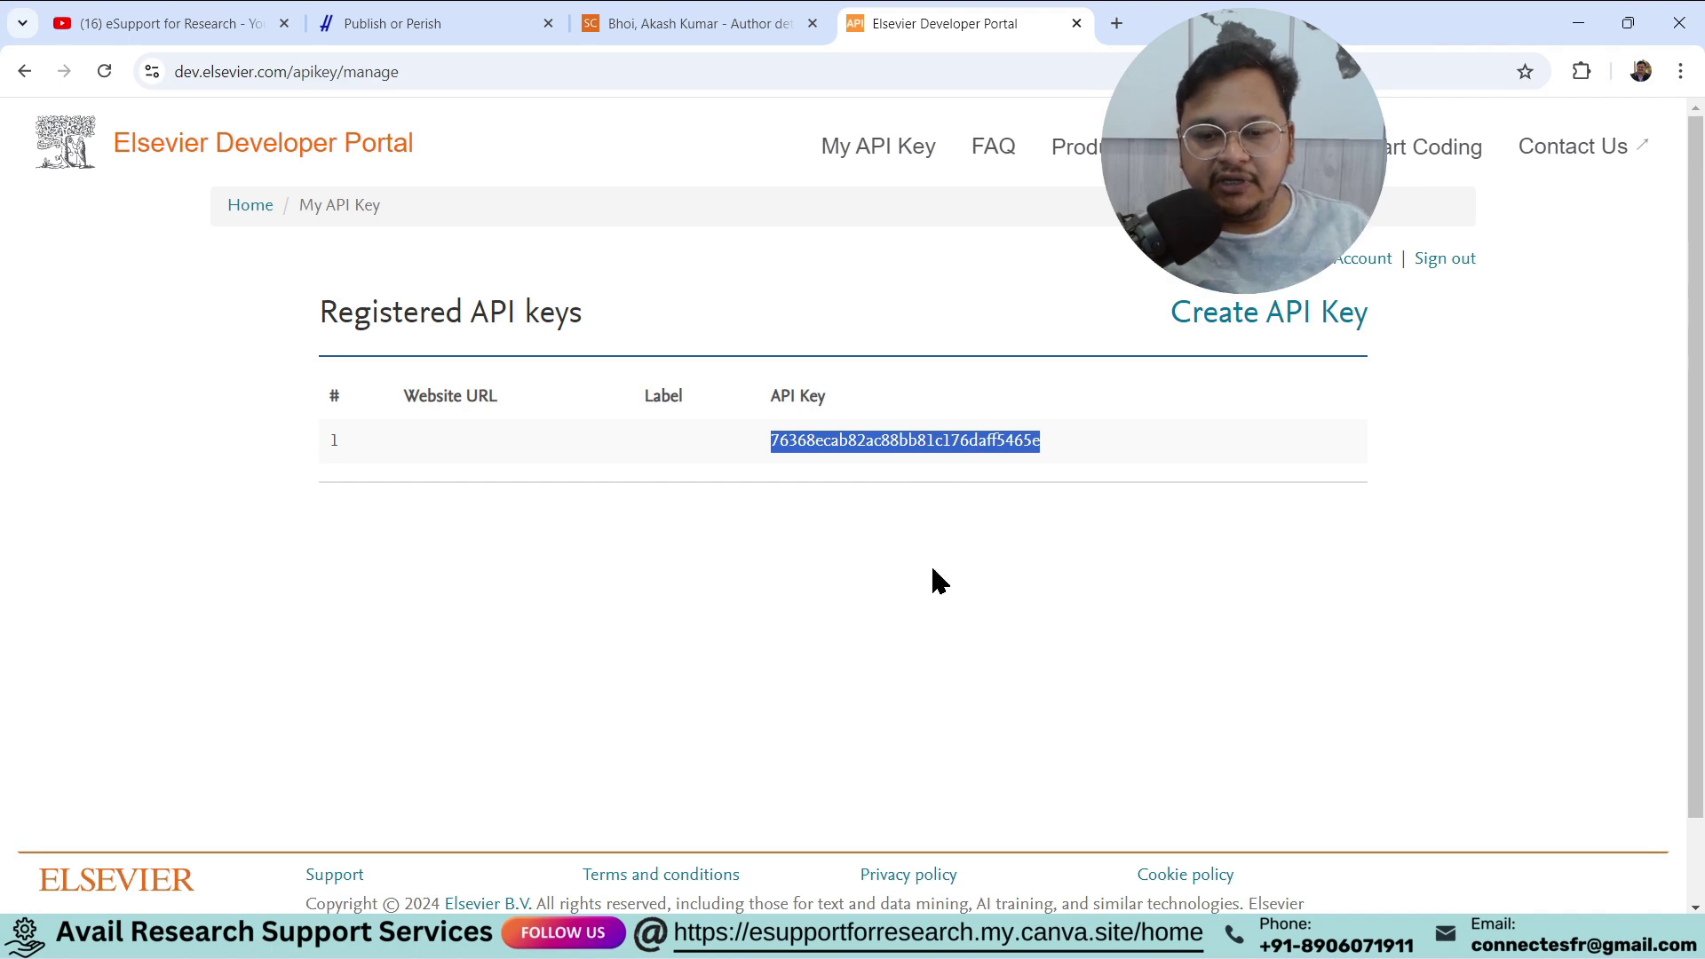
key(alt+Tab)
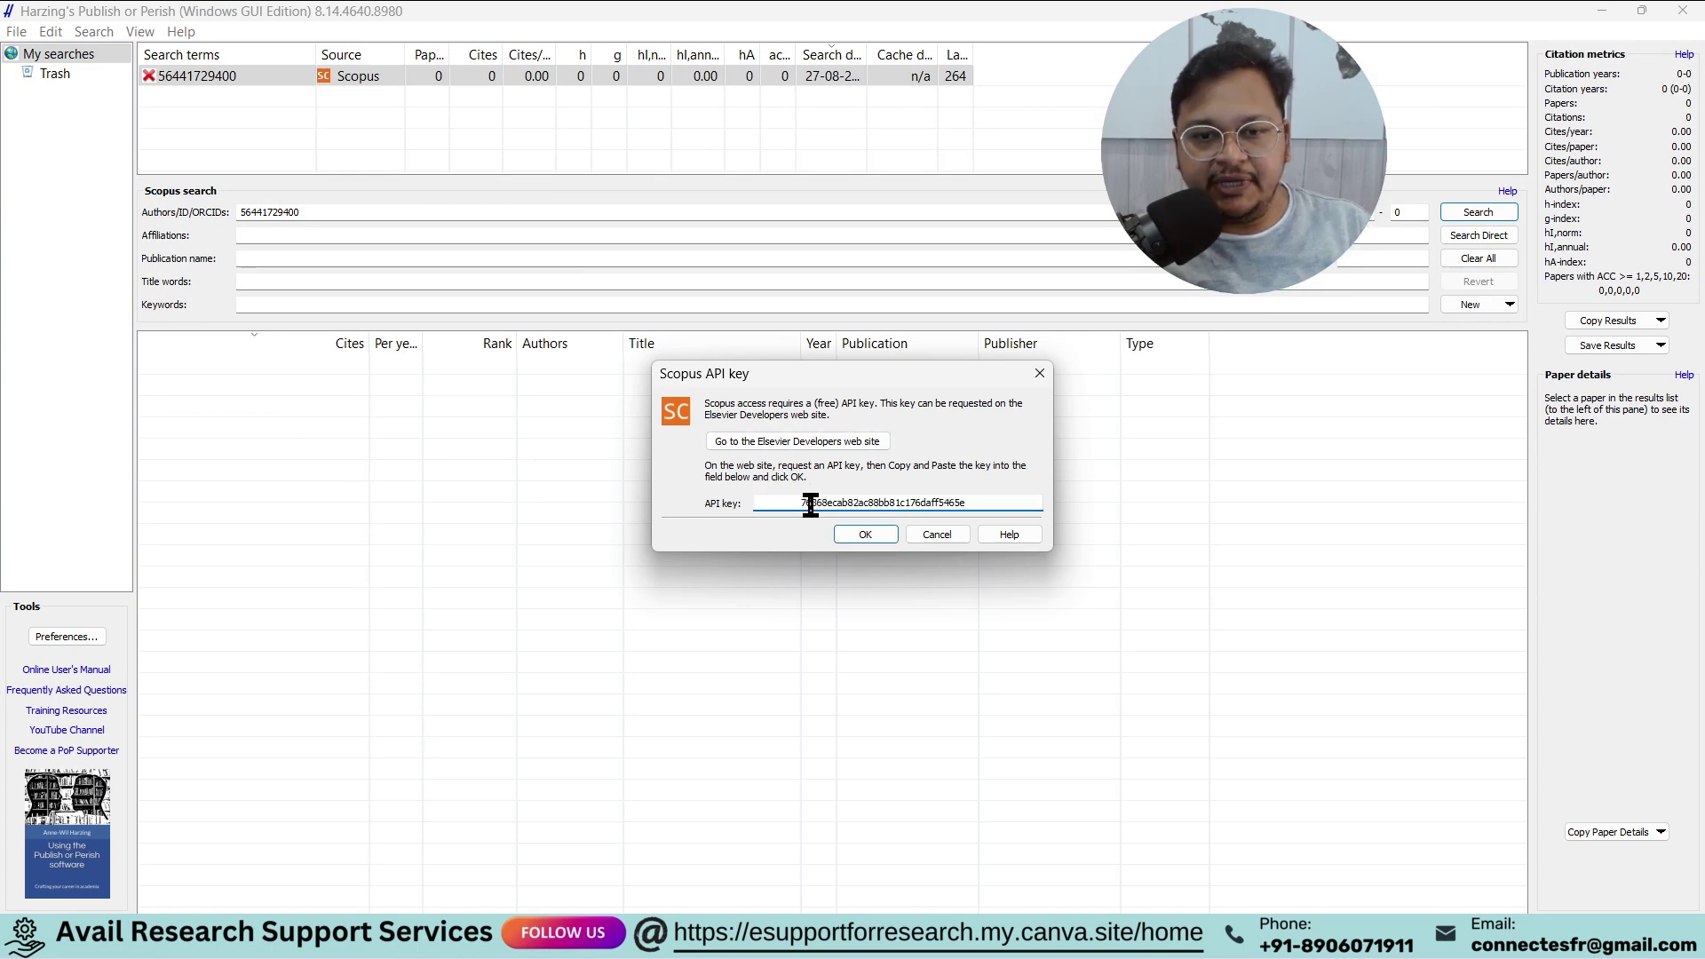
click(867, 533)
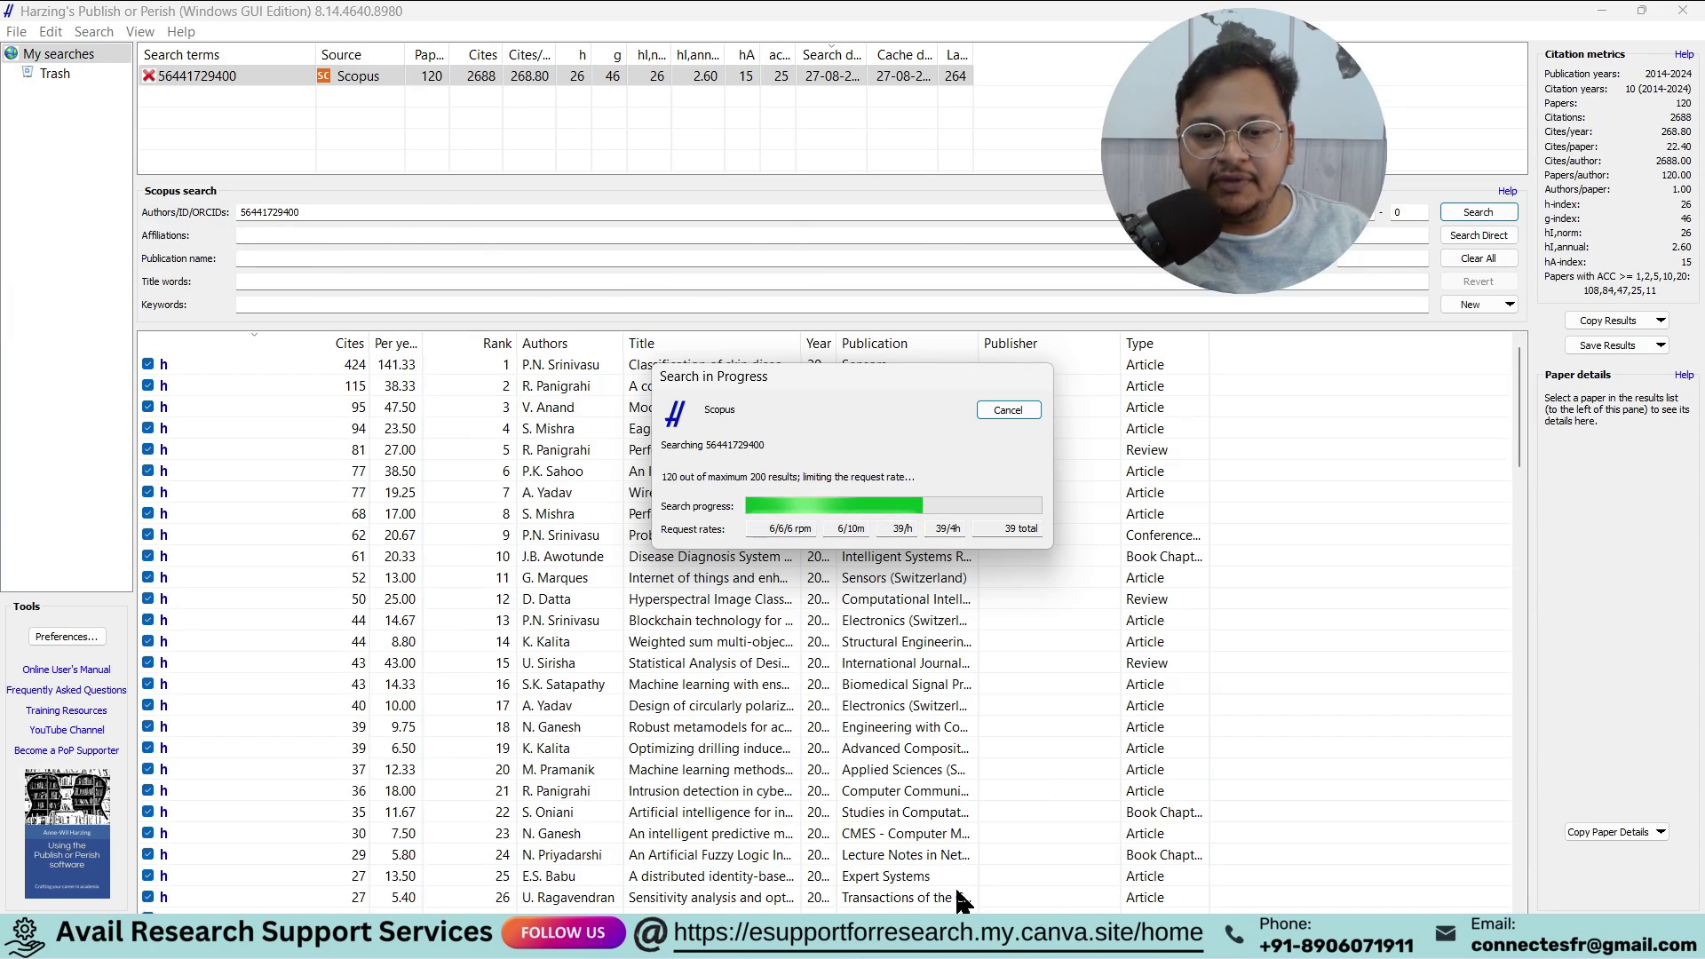
Return to the author's Scopus profile in the browser and examine the citations, document count and h-index.
click(966, 957)
click(704, 29)
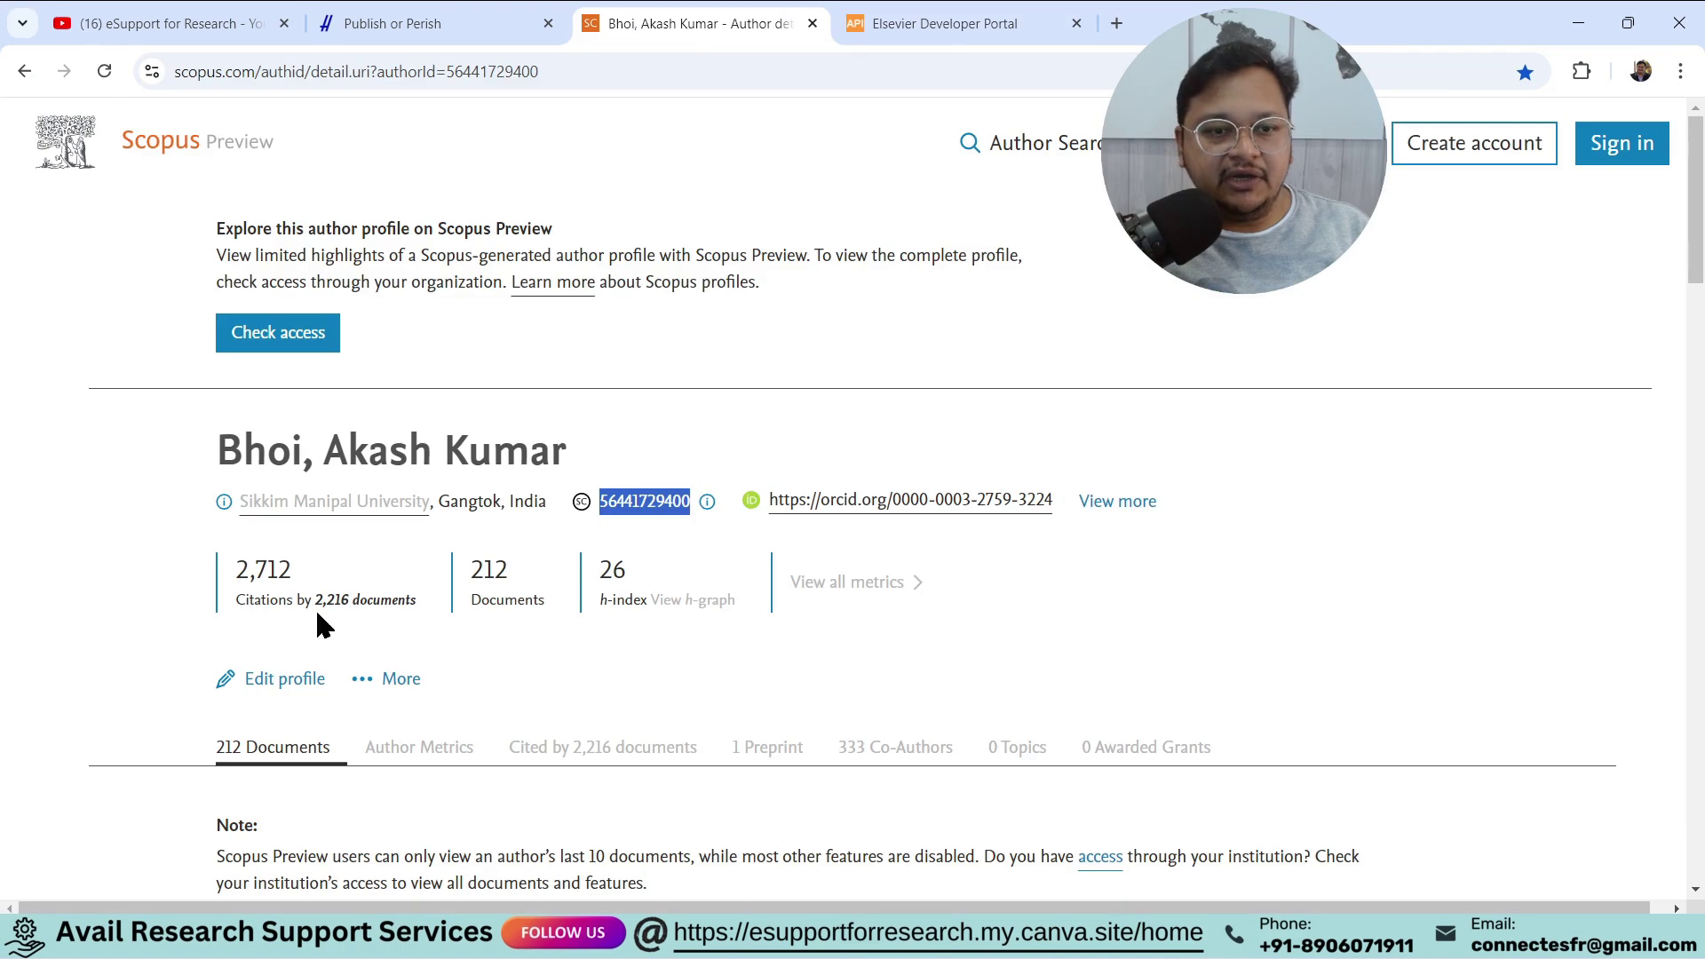
scroll(459, 593, down, 1)
scroll(462, 607, down, 4)
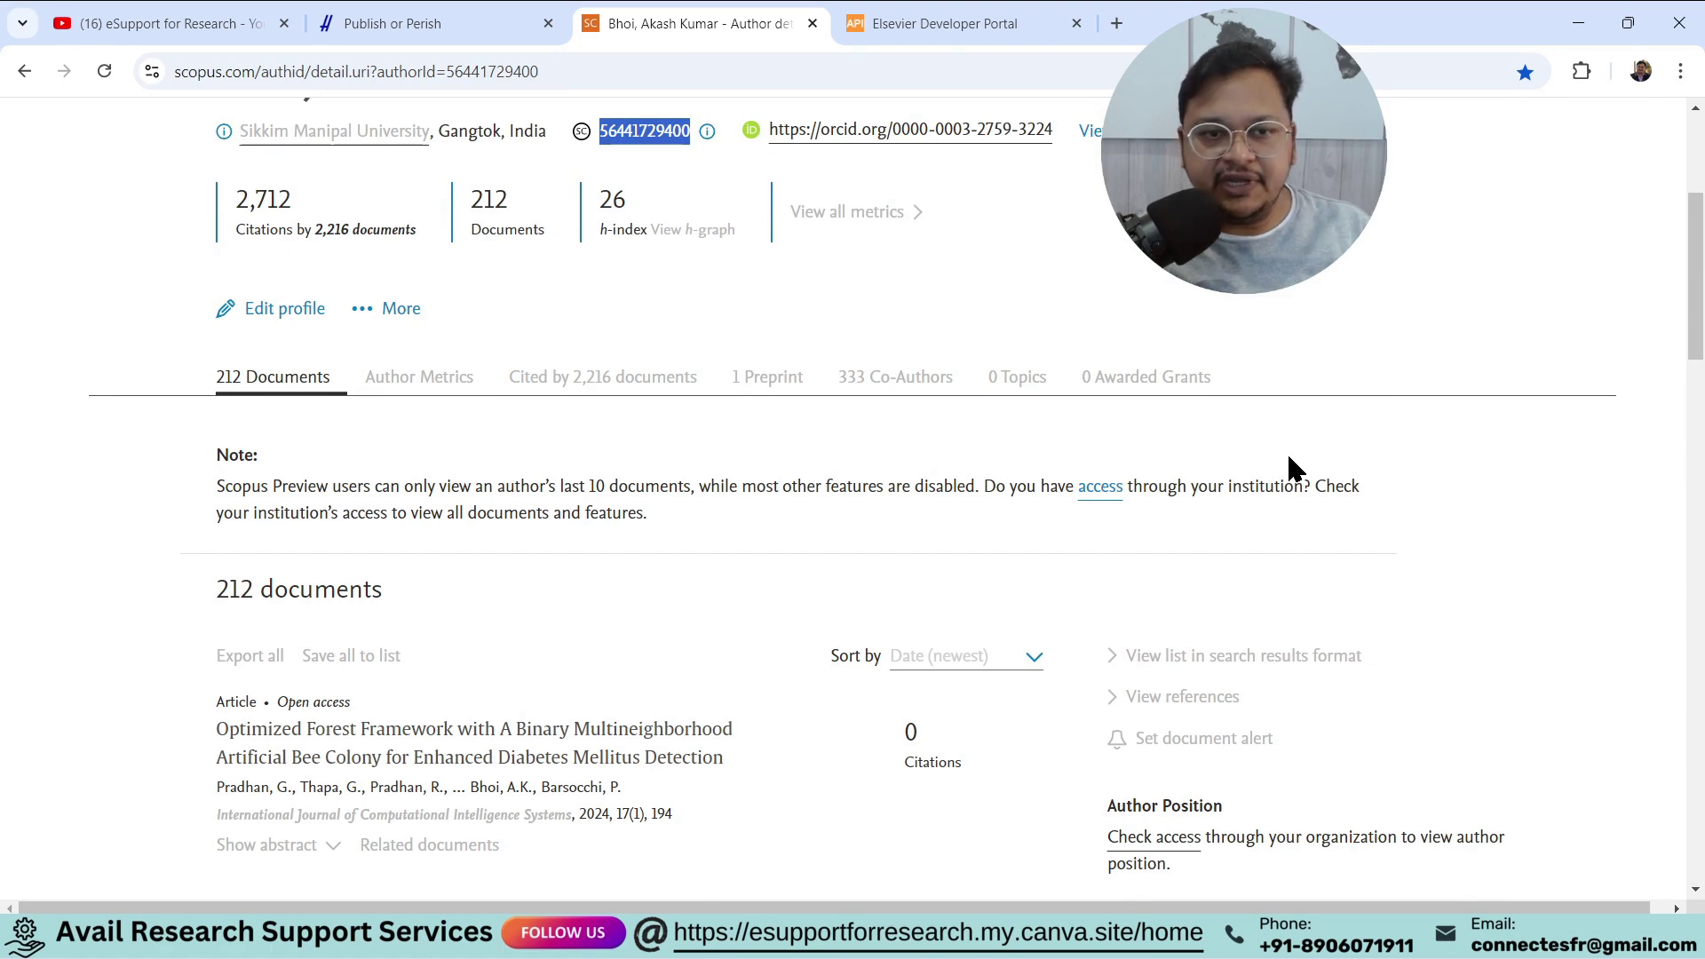
click(474, 200)
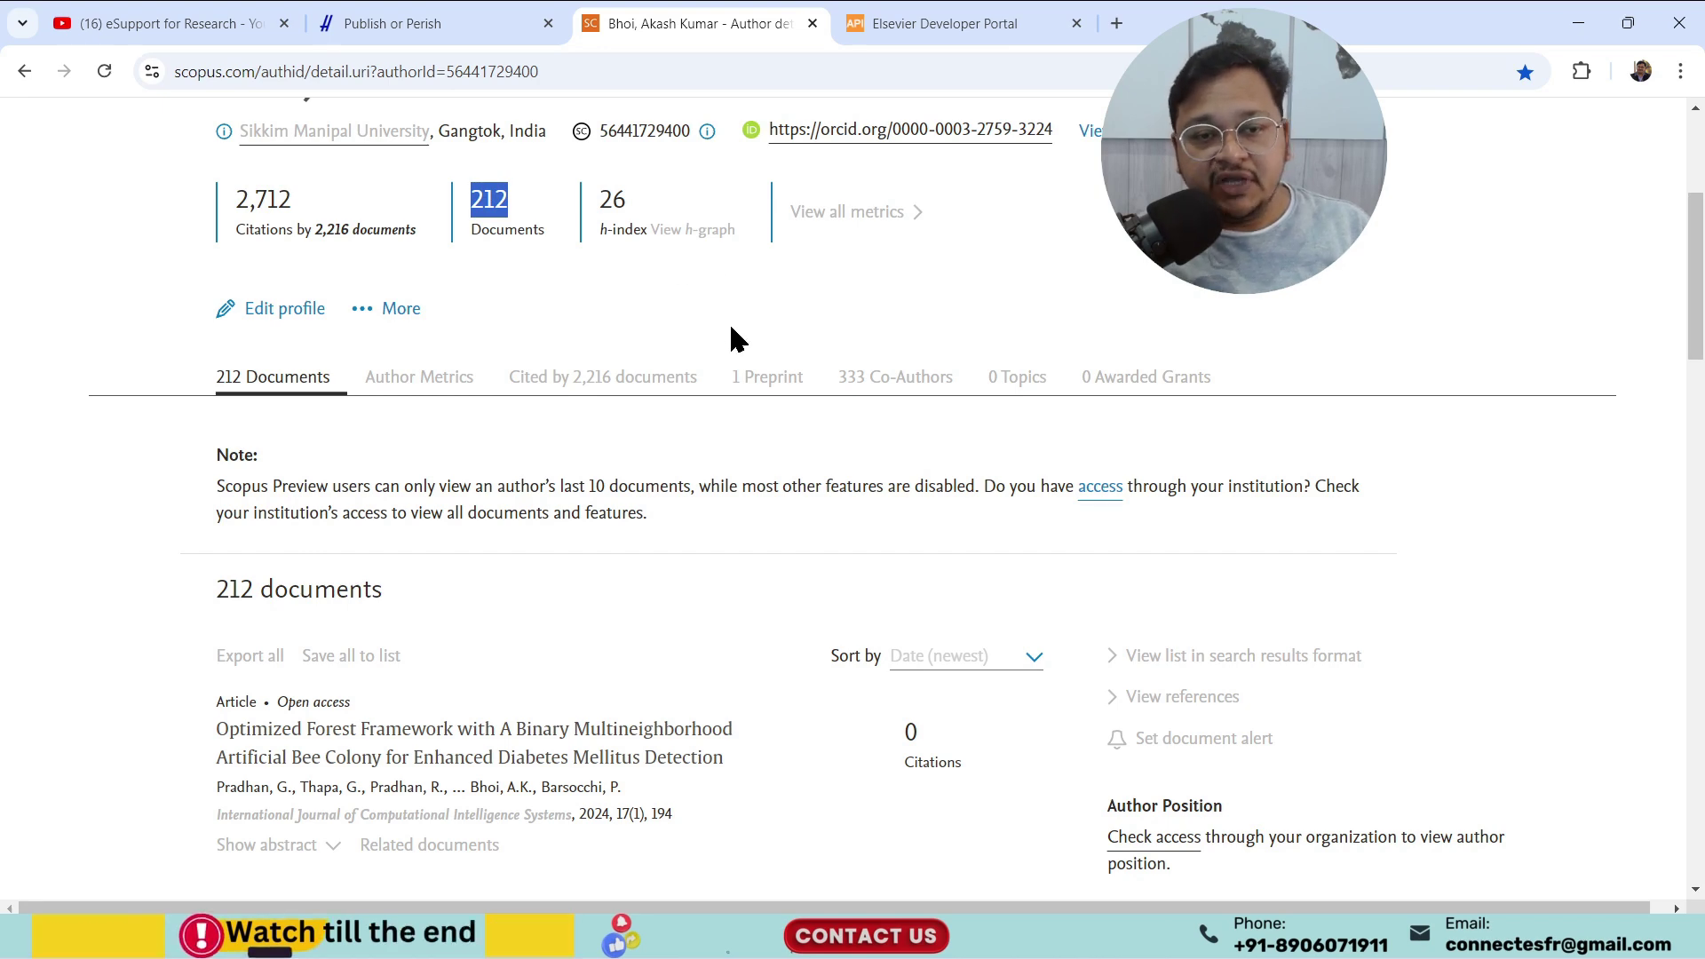
drag(598, 199, 627, 195)
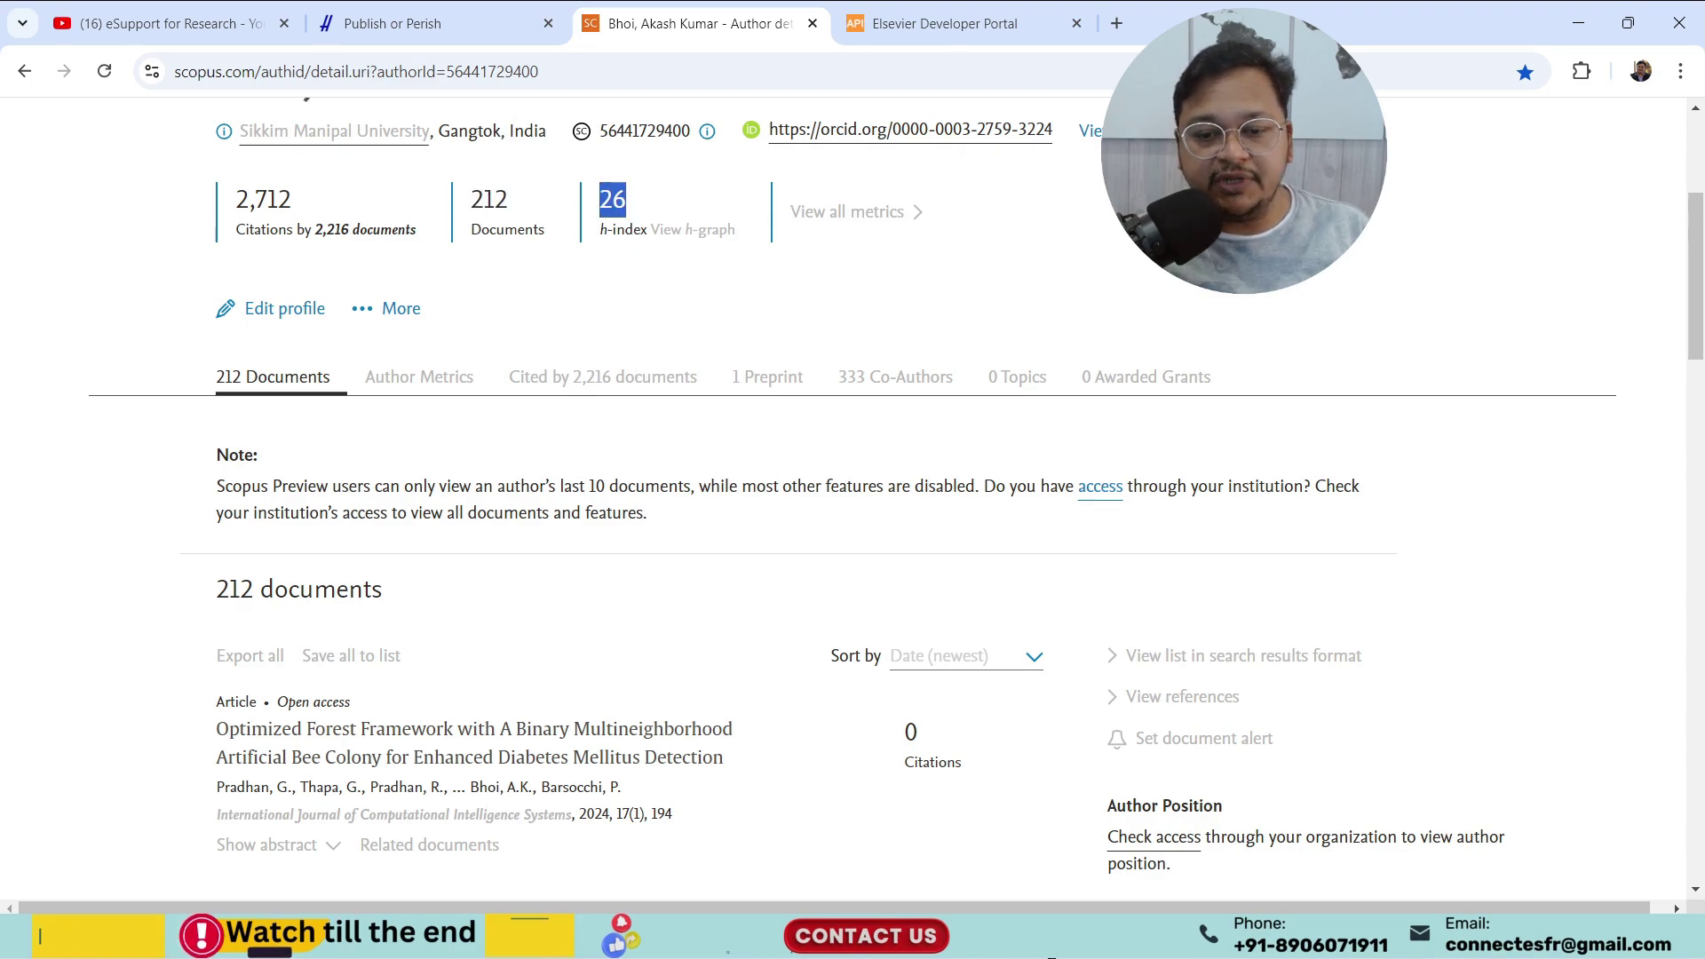
Switch to Publish or Perish and look through the retrieved list of papers for the author.
click(1042, 936)
scroll(1020, 509, down, 4)
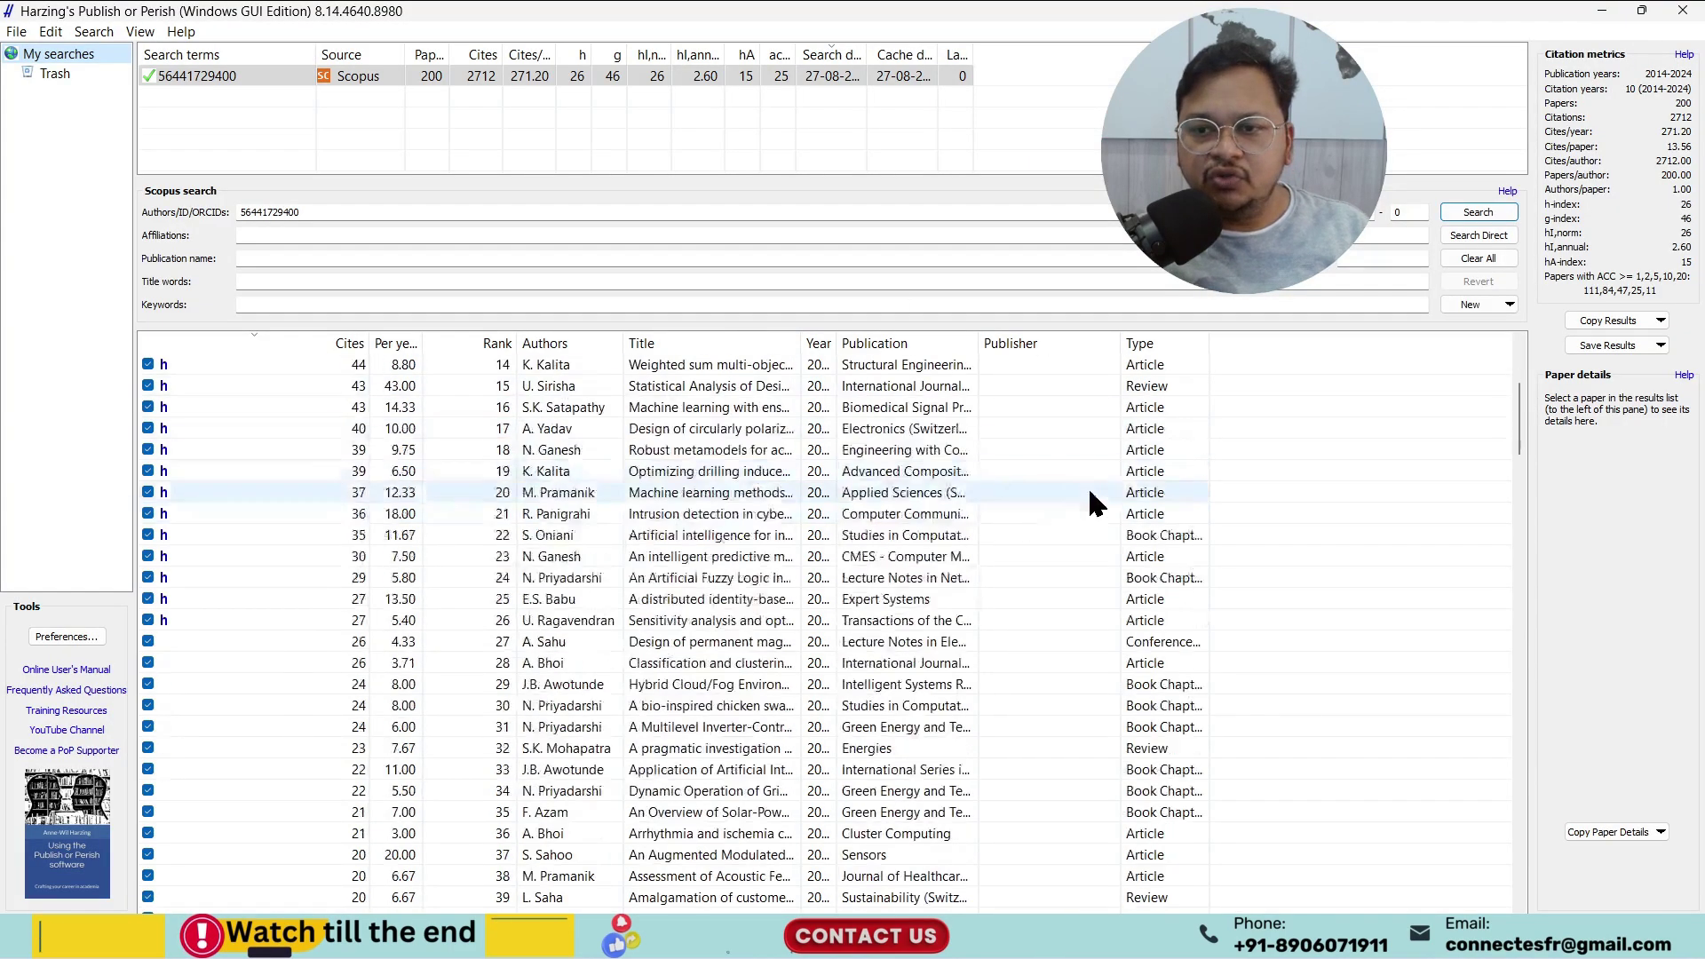
drag(1519, 420, 1501, 313)
scroll(805, 429, down, 3)
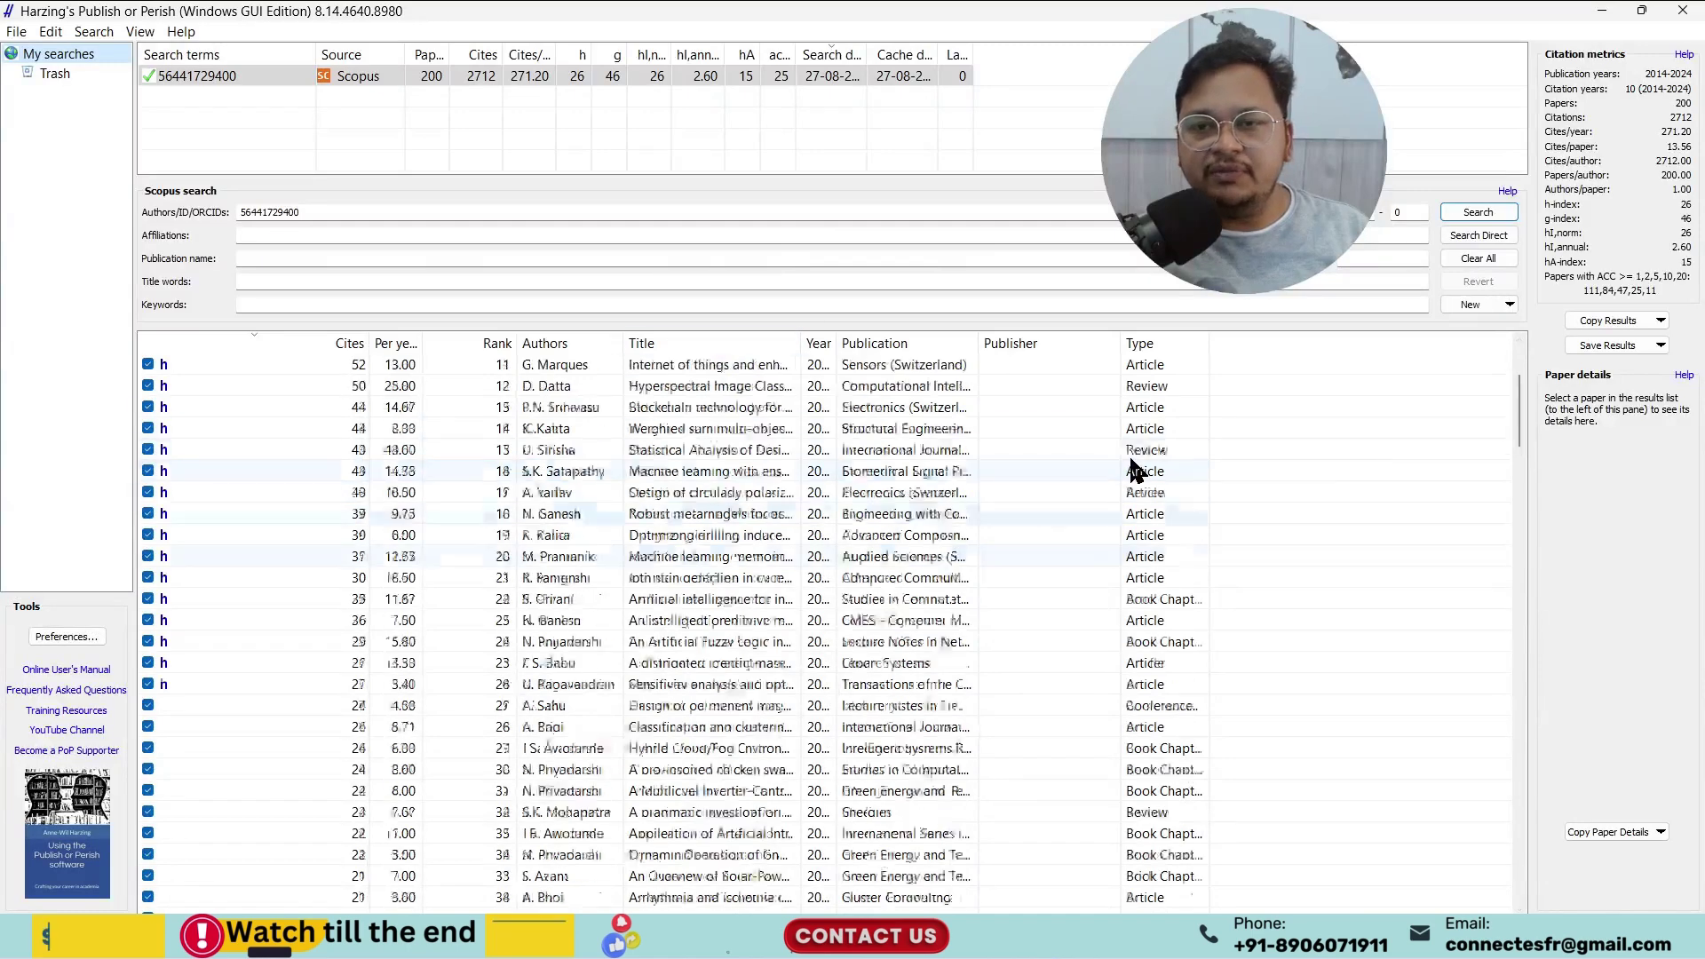
Save the results as a basic search report named SearchReport.rtf in the Downloads folder.
scroll(1307, 520, up, 4)
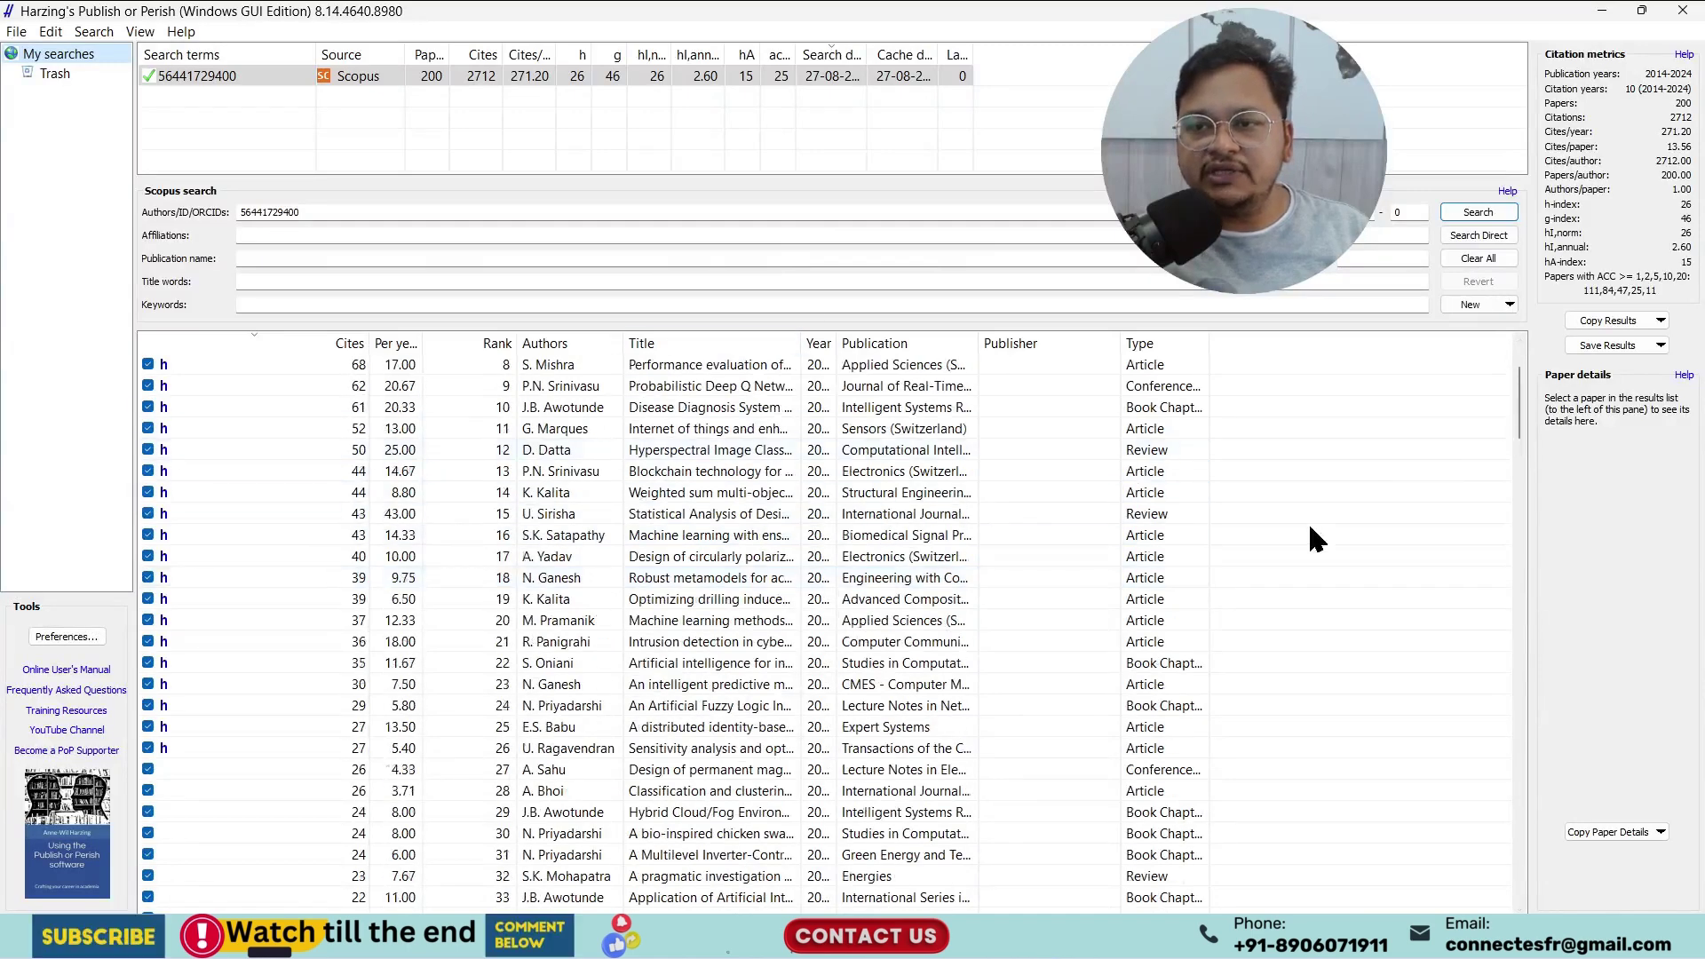
click(1604, 348)
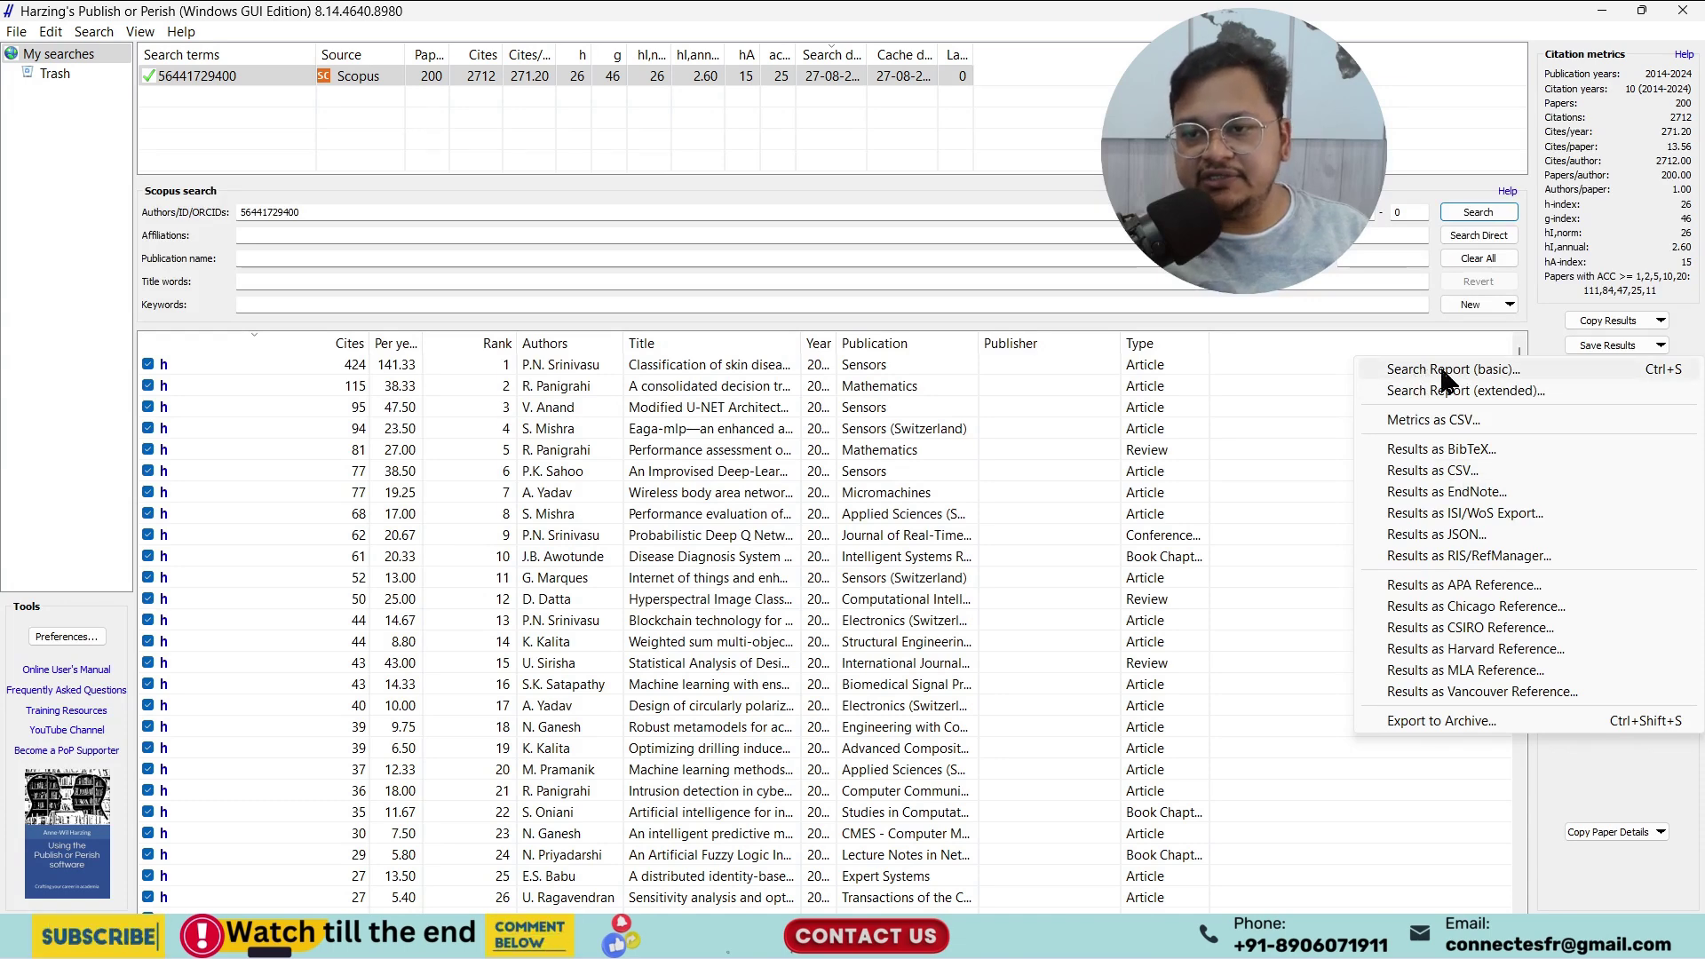
click(1411, 373)
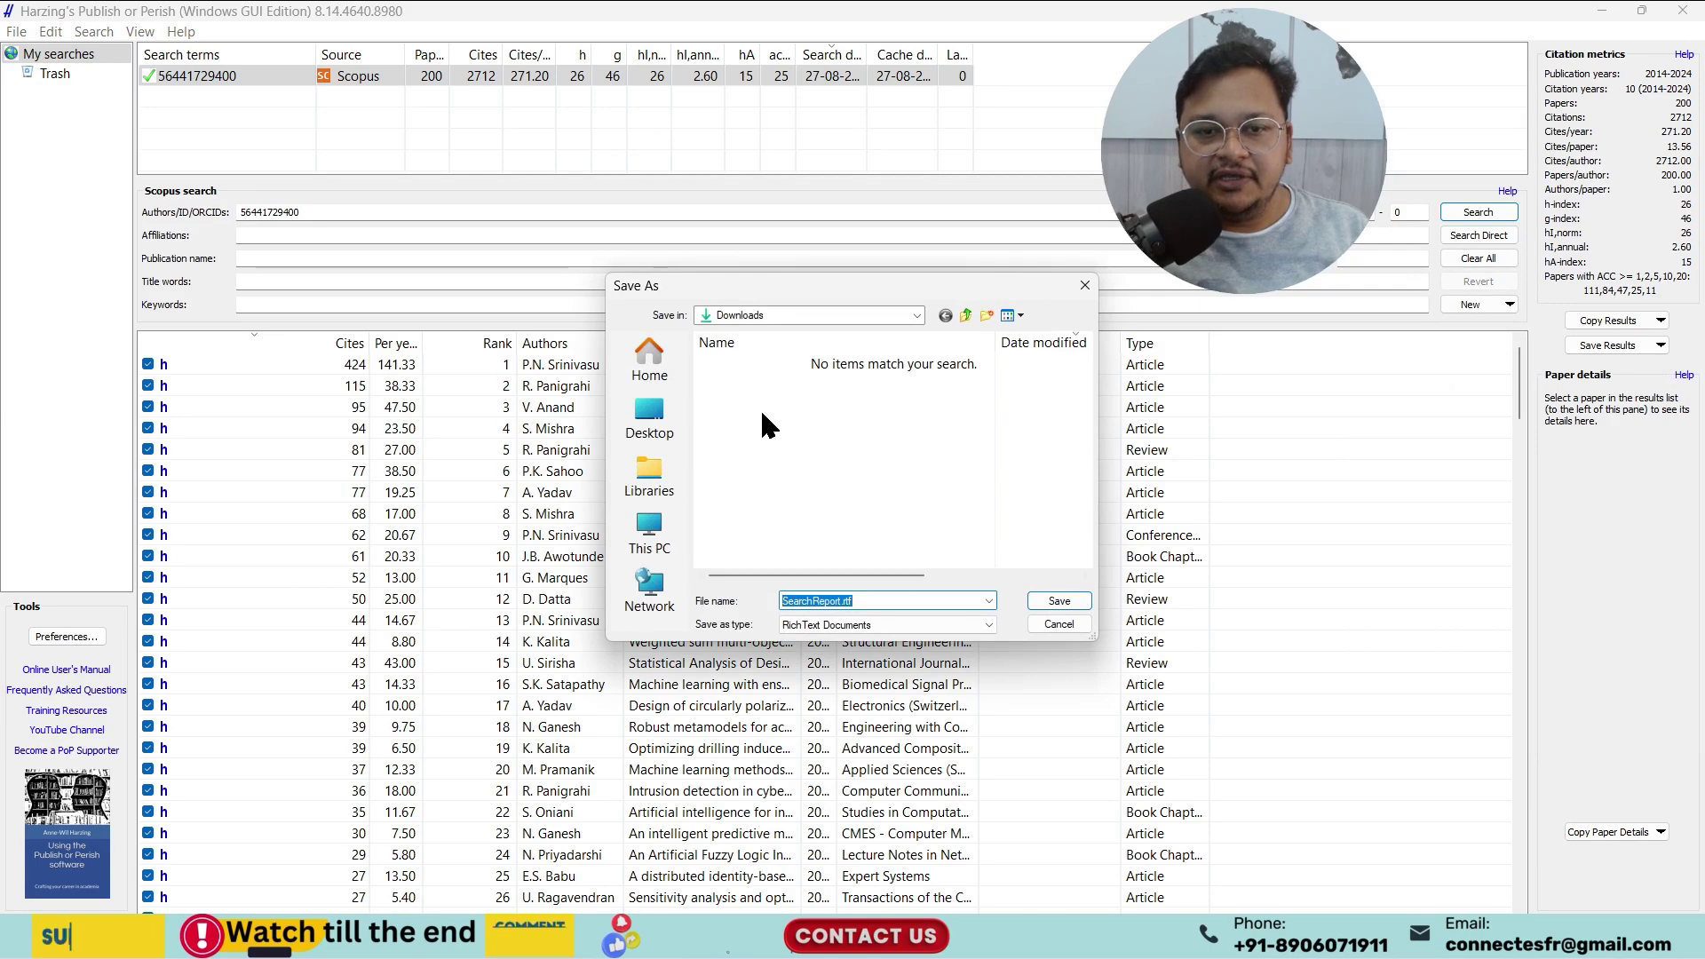
click(1059, 601)
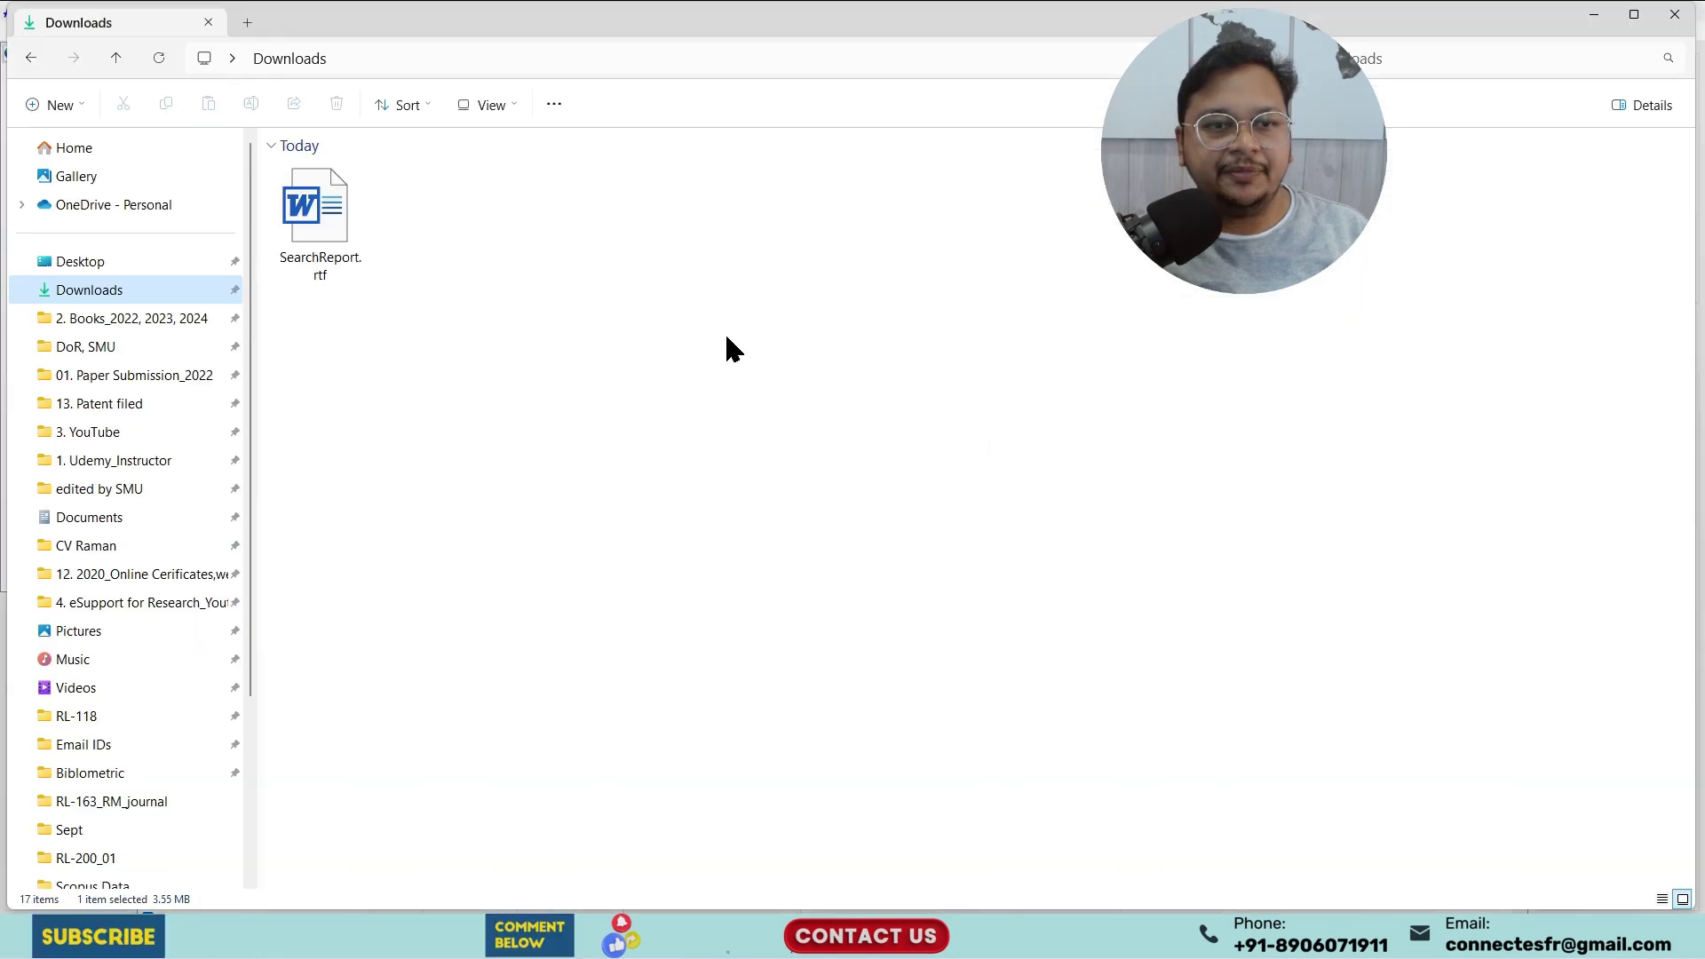
Open SearchReport.rtf from the Downloads folder and check the author ID heading and search terms.
double_click(306, 213)
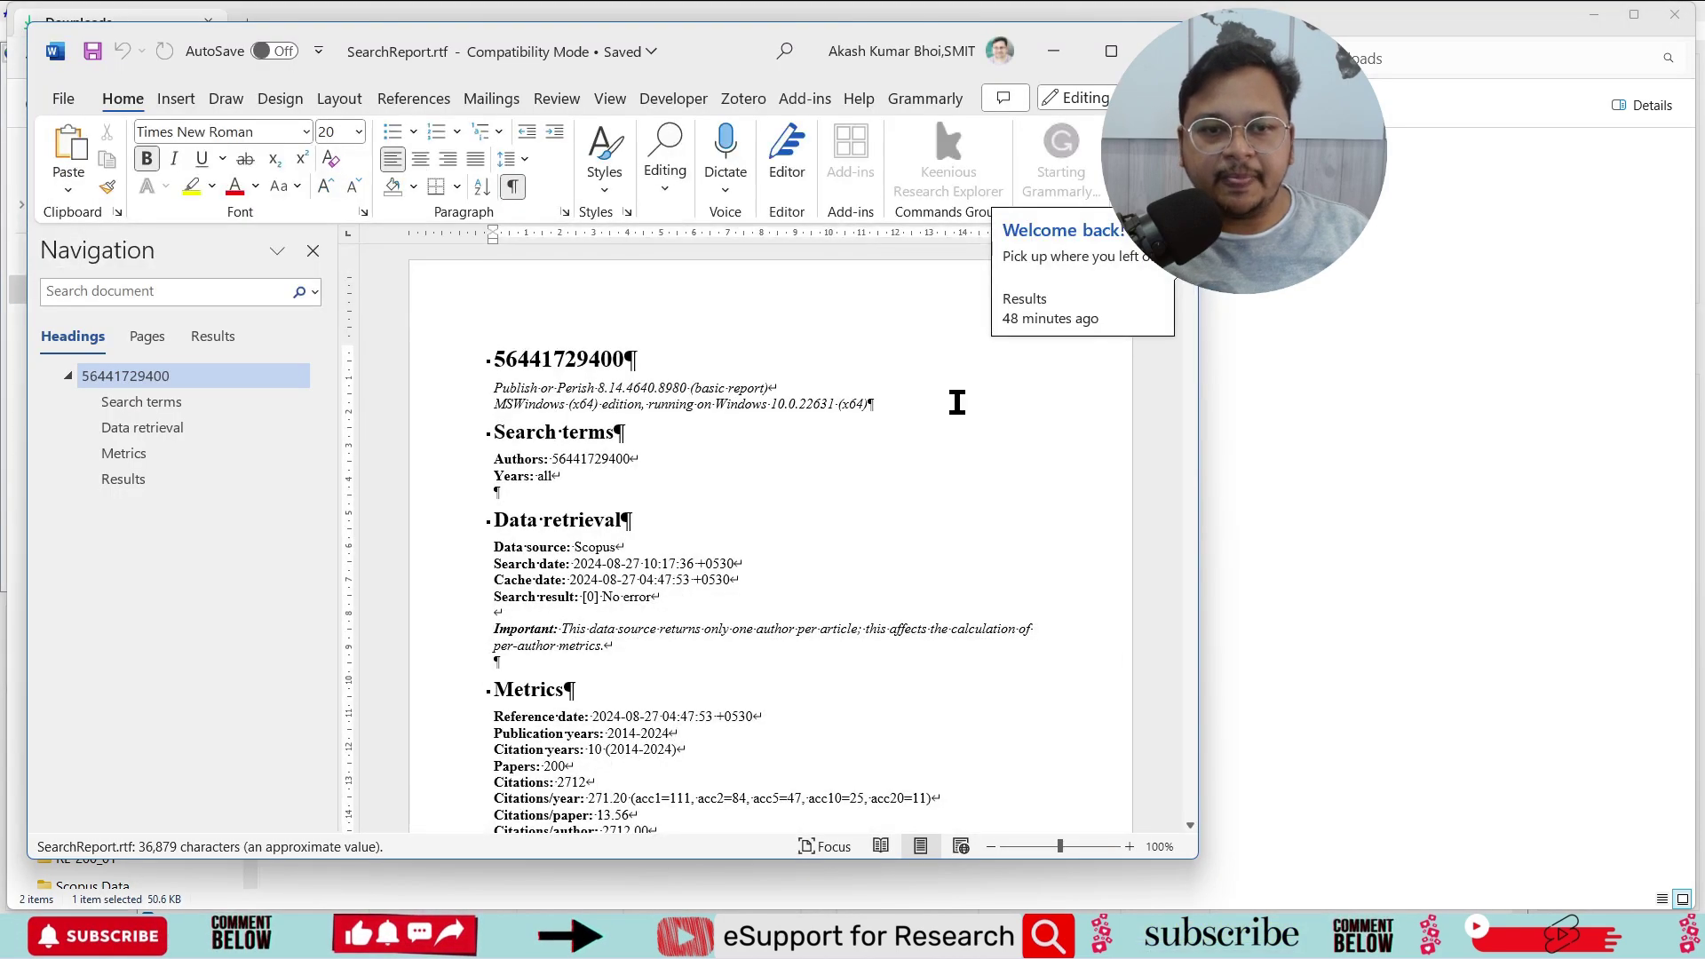
scroll(654, 377, down, 1)
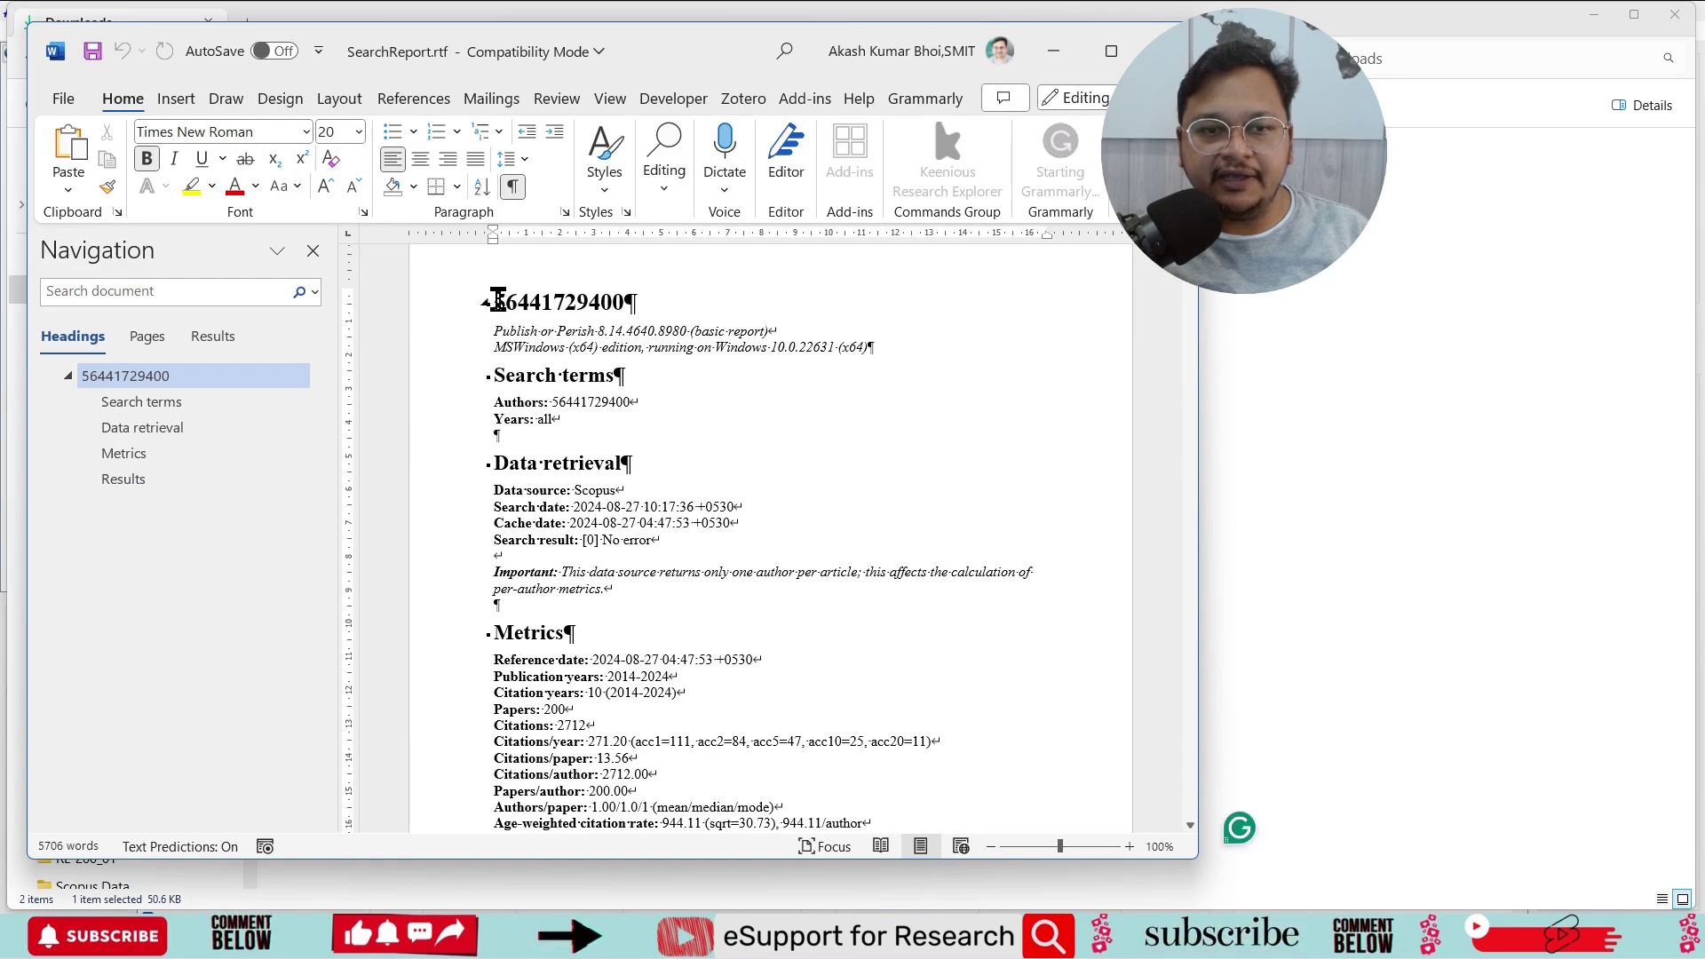
drag(510, 315, 666, 295)
scroll(710, 426, down, 1)
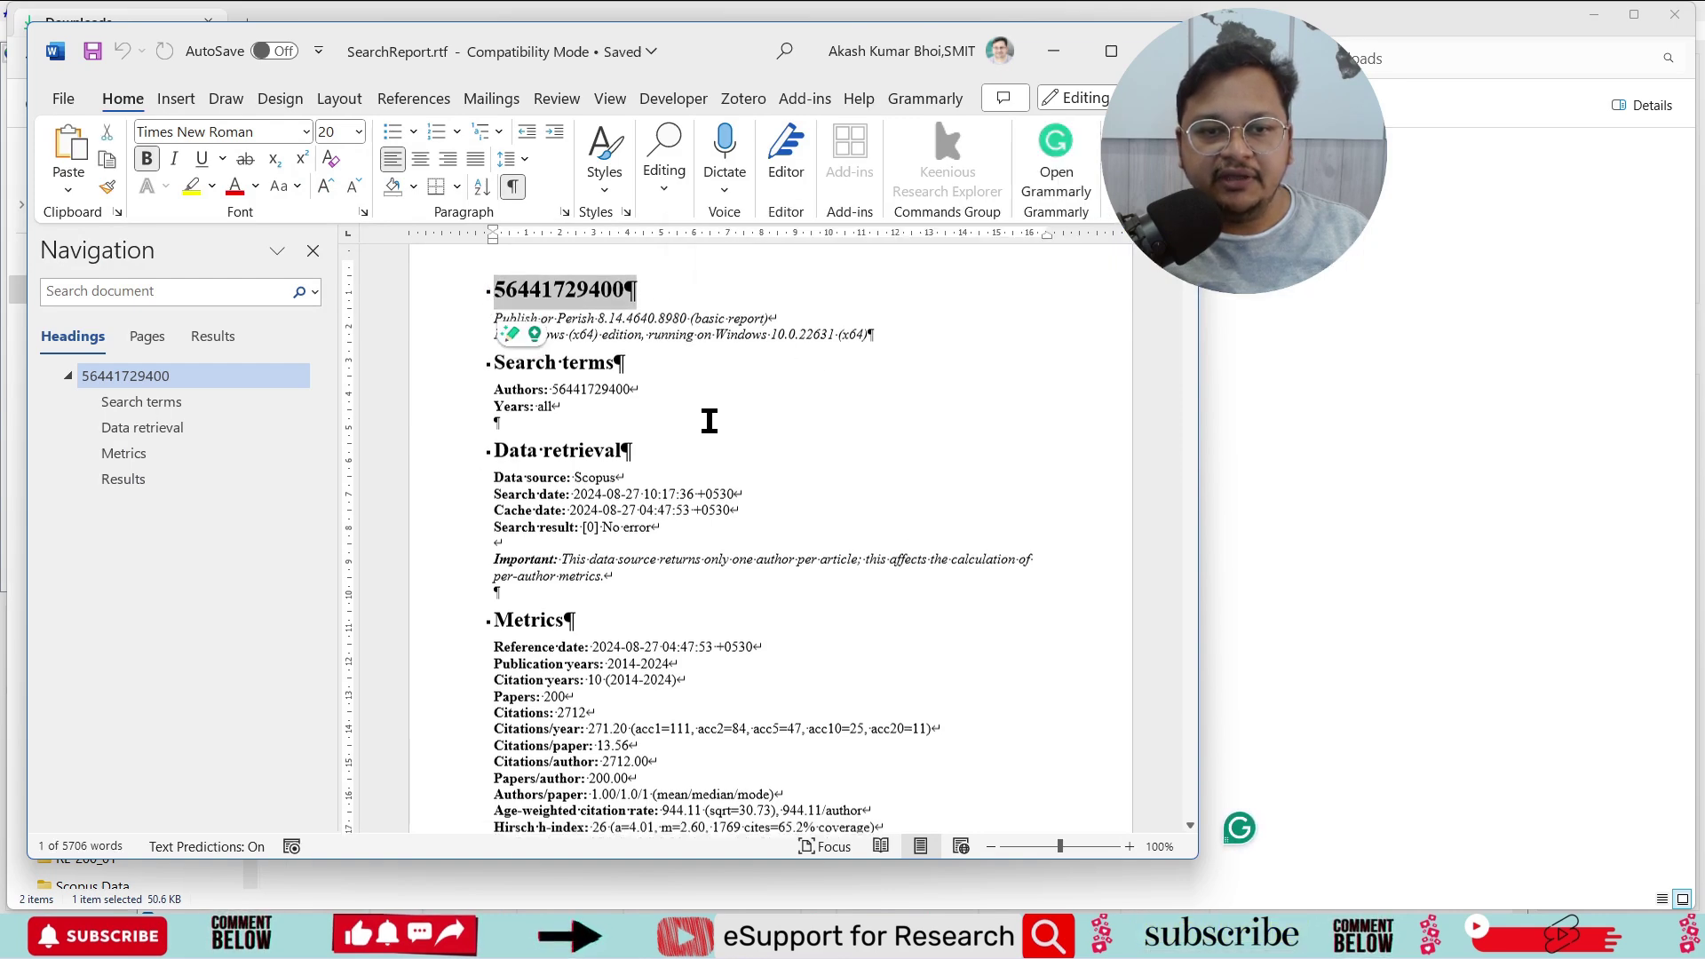
click(688, 380)
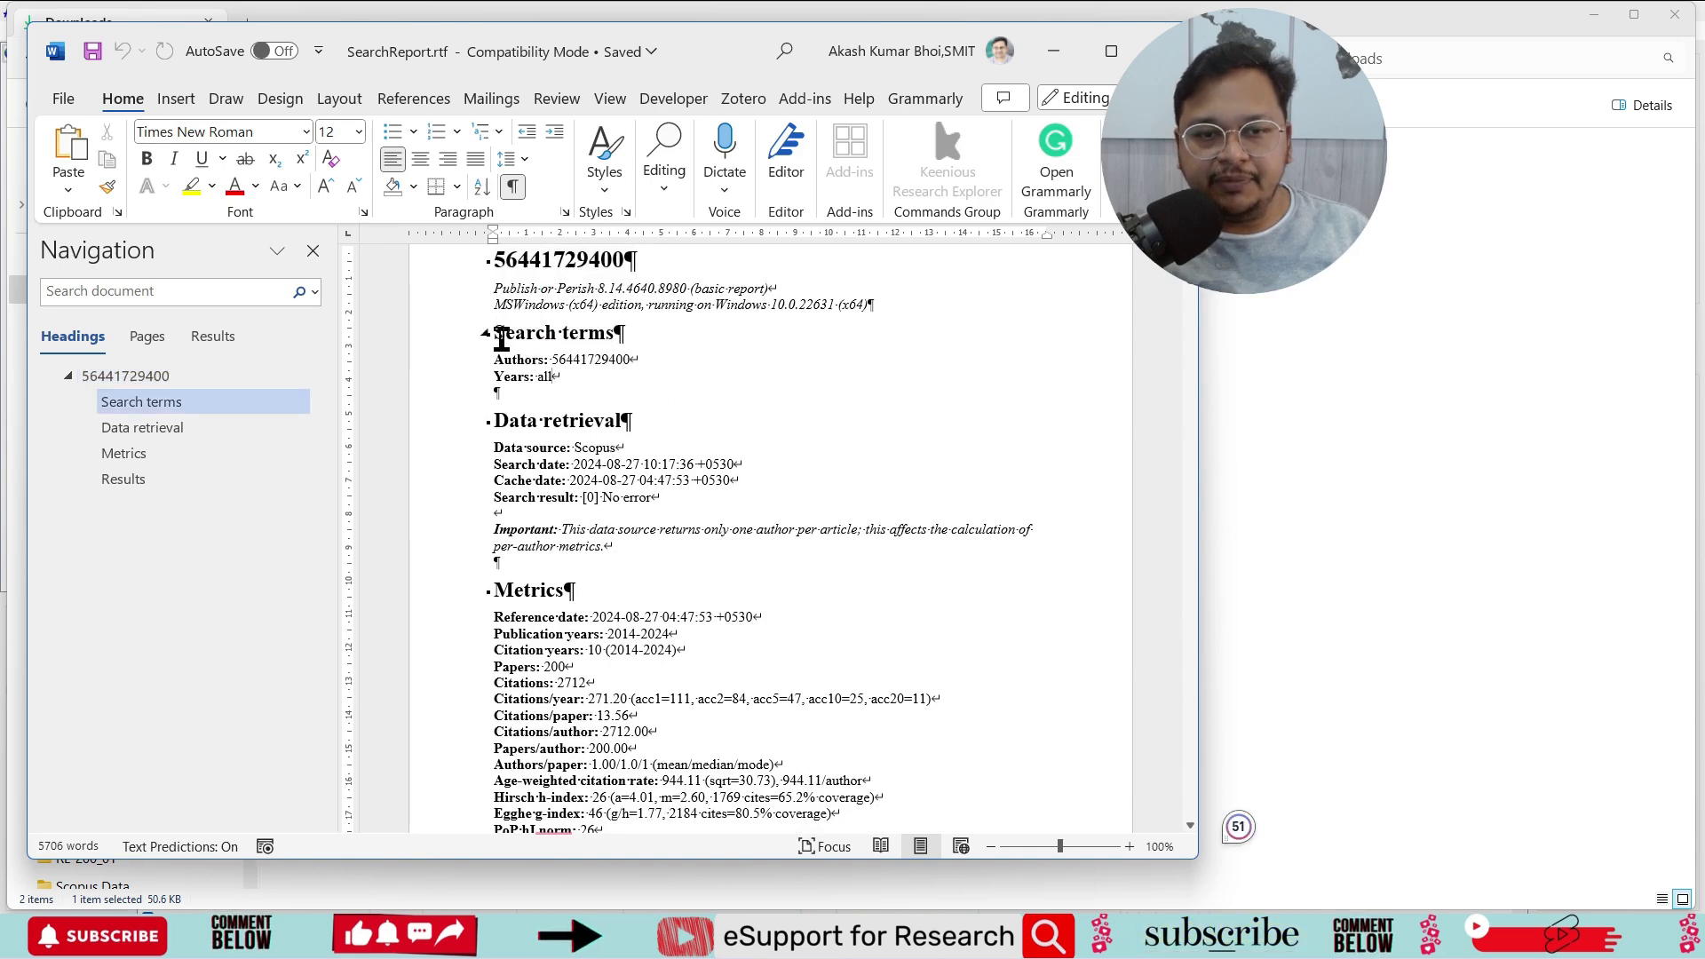
Examine the data retrieval details and the Metrics section of the basic report, including the index values.
drag(475, 336, 868, 724)
scroll(853, 456, down, 1)
scroll(853, 456, down, 1)
scroll(793, 519, down, 2)
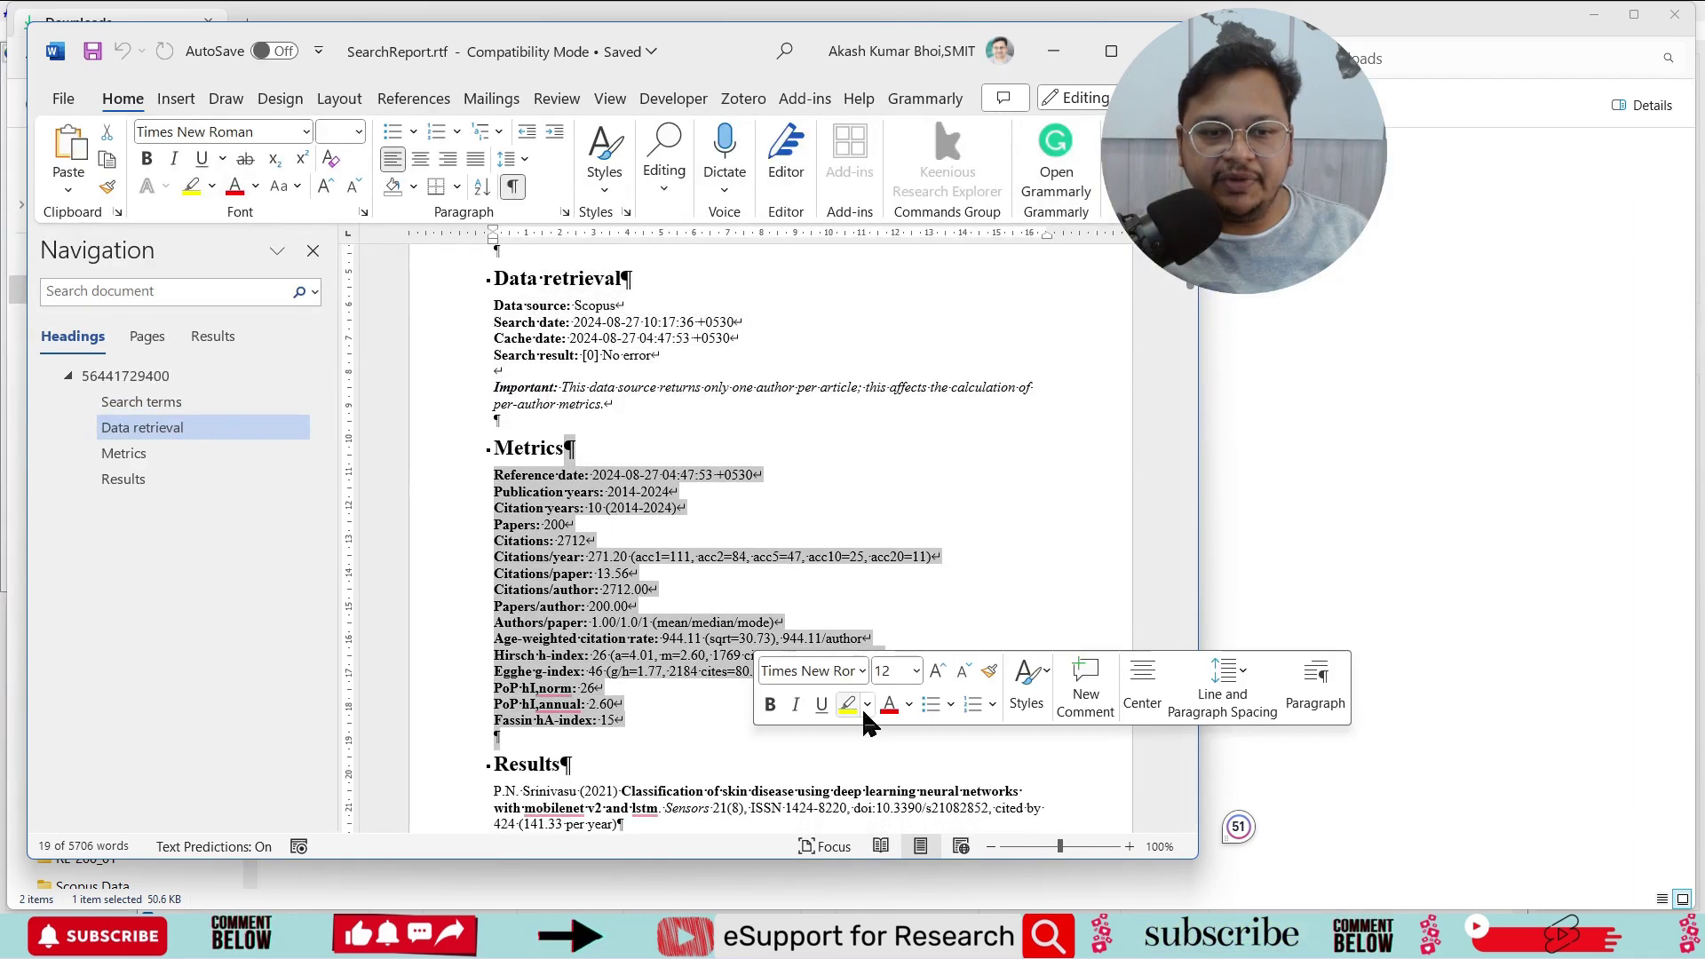
click(977, 493)
scroll(977, 495, down, 1)
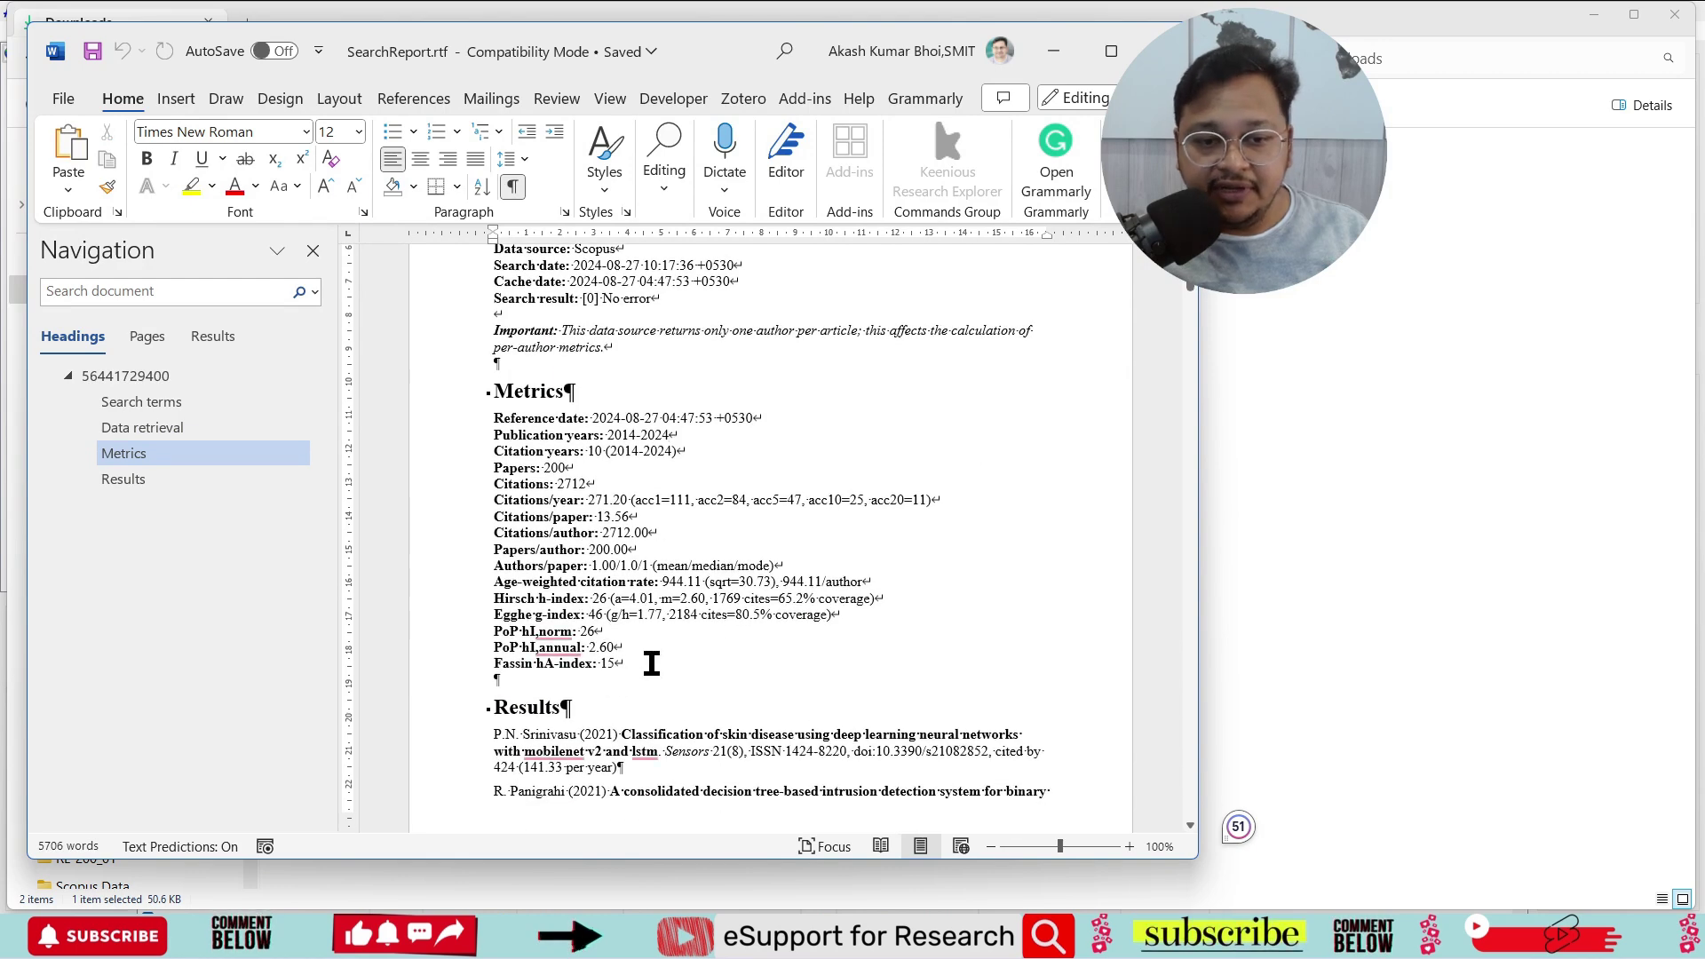
drag(655, 664, 502, 590)
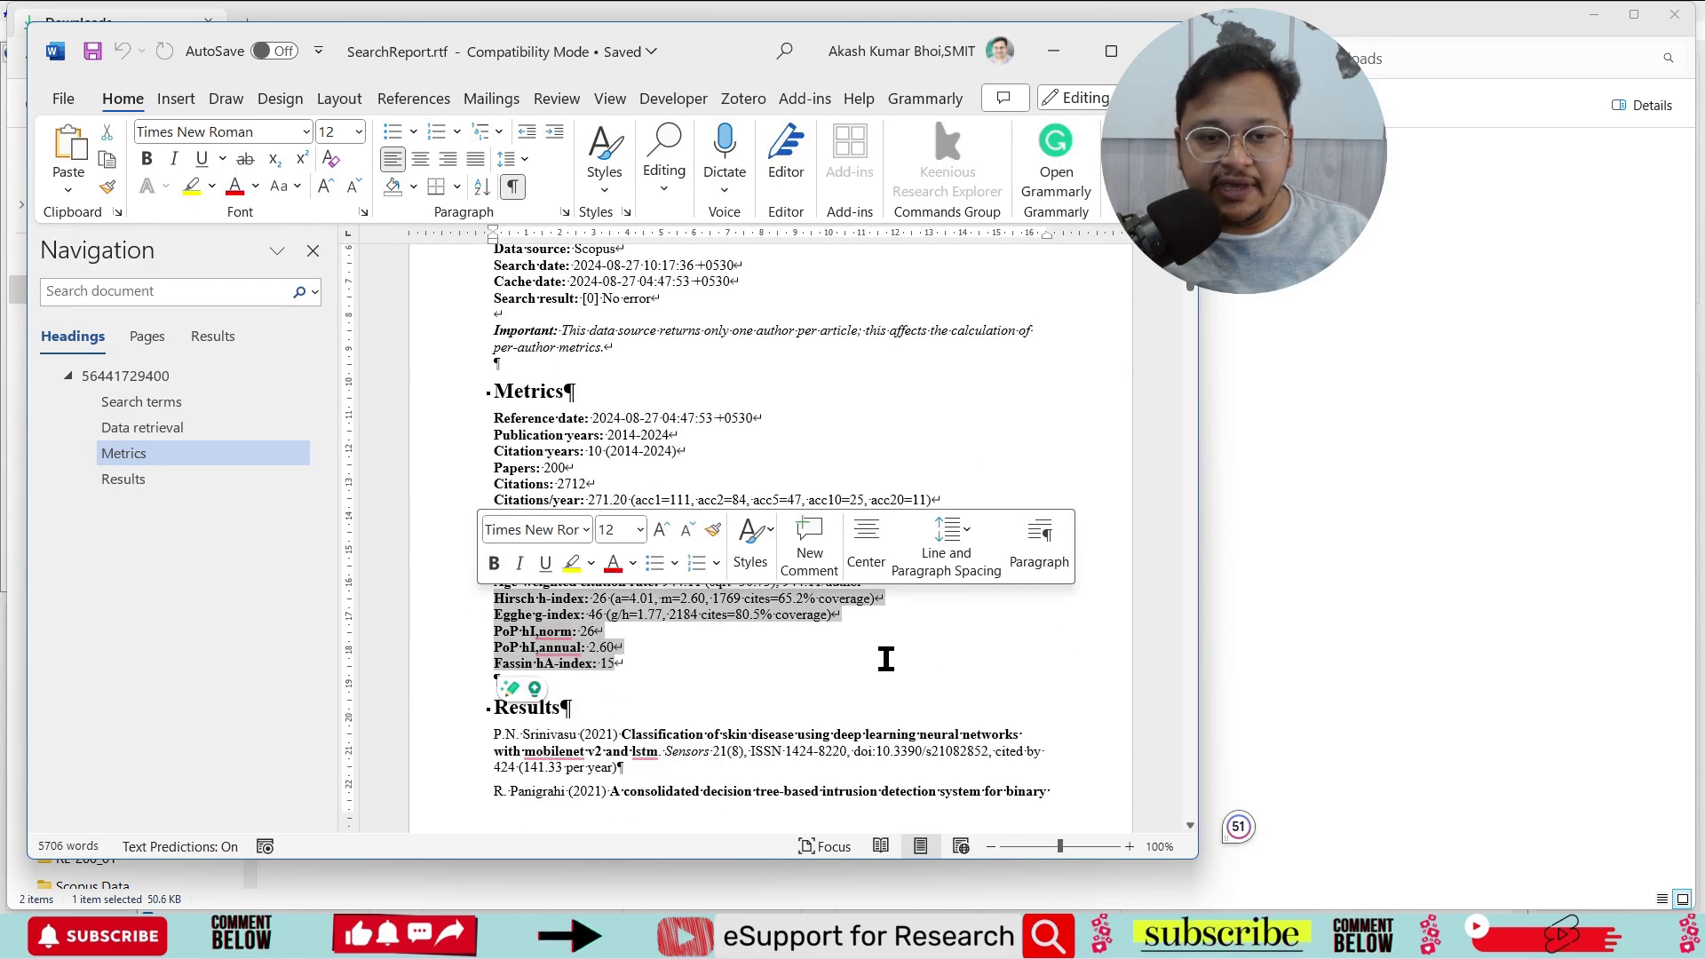
Maximize the report window, enlarge the page and examine the Hirsch h-index and Egghe g-index values.
click(1111, 51)
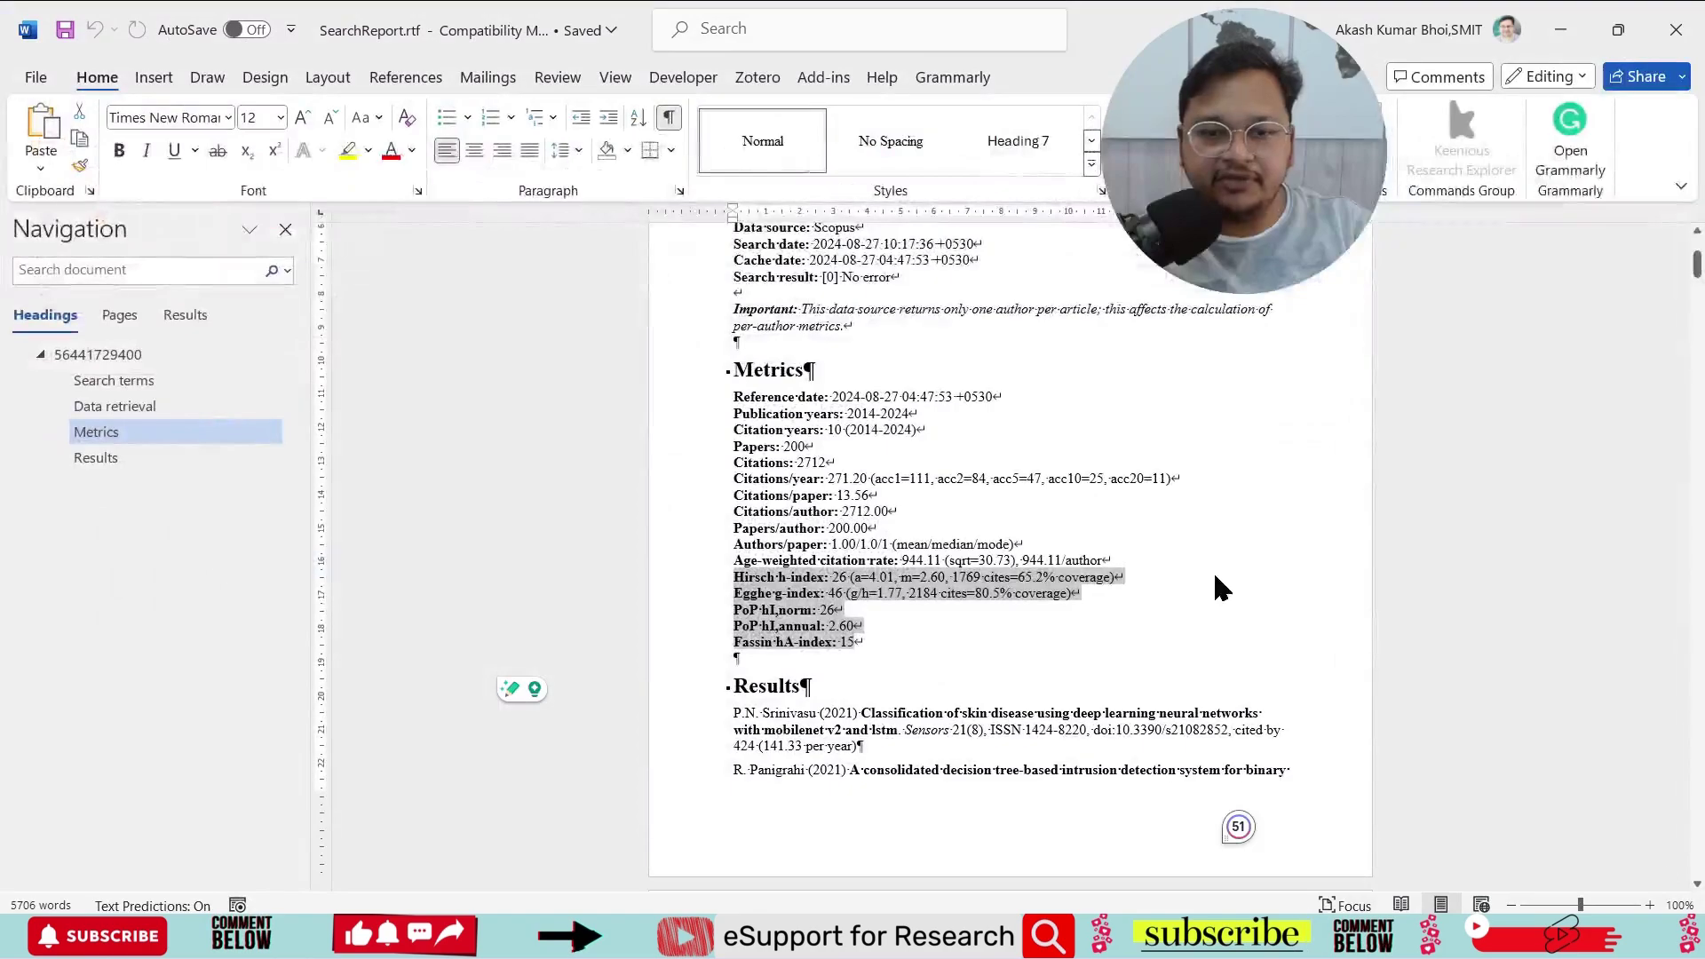
scroll(1212, 569, up, 5)
scroll(1212, 568, up, 3)
click(778, 683)
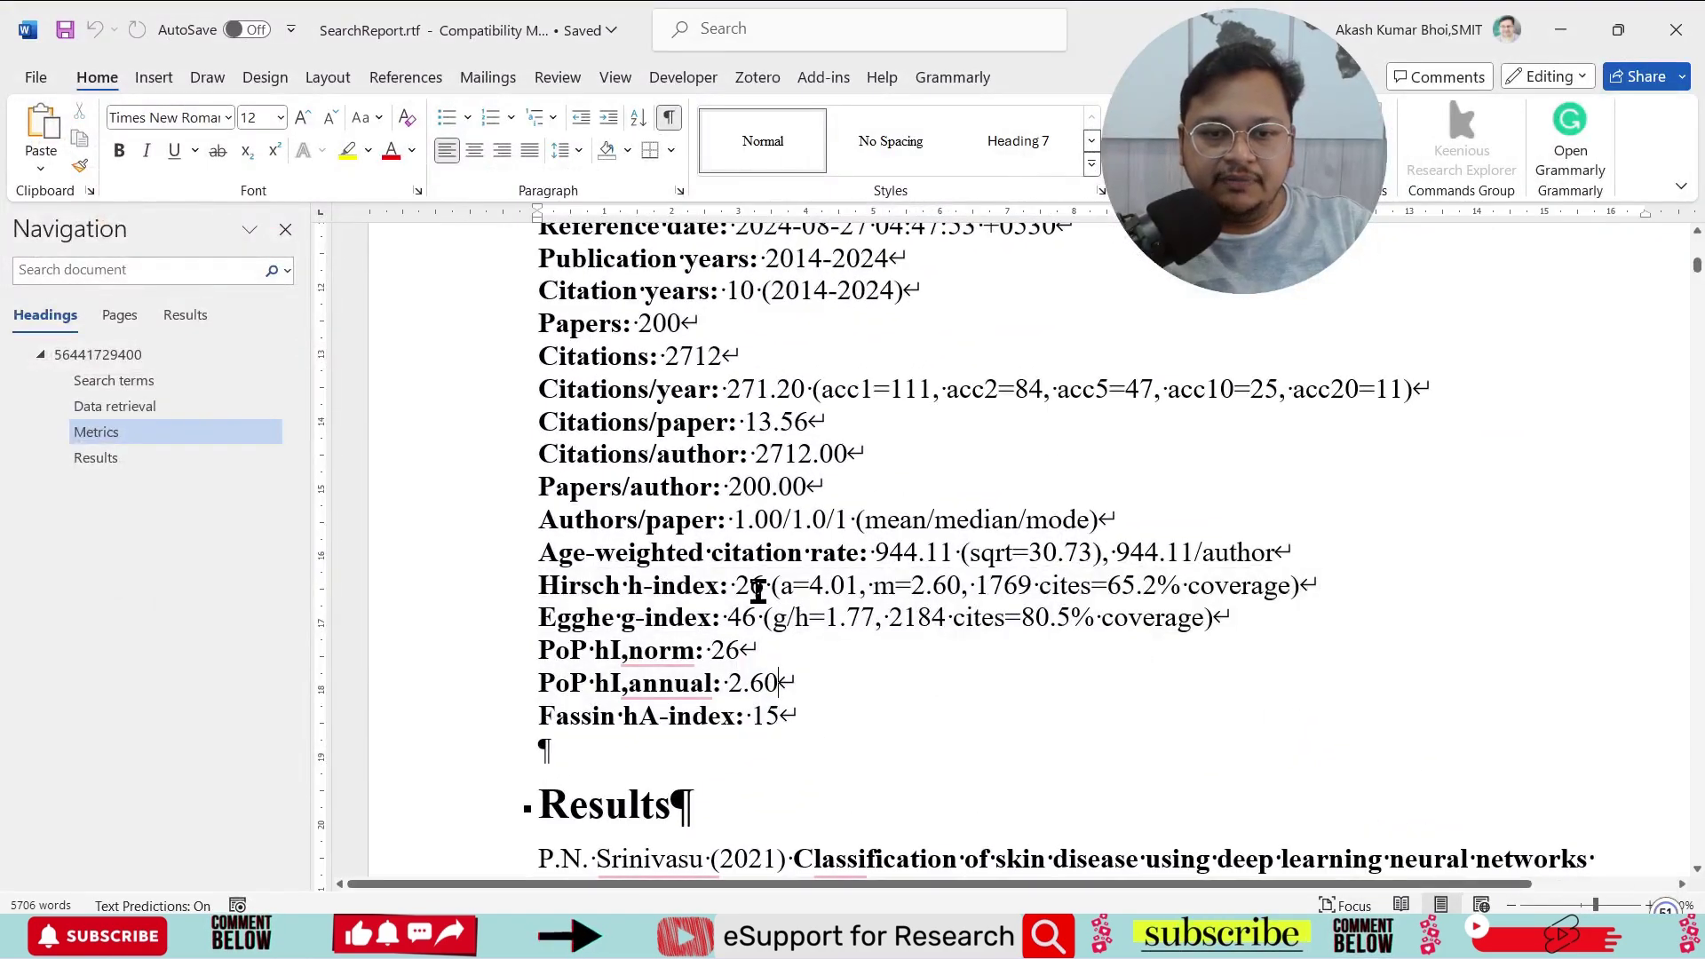
double_click(740, 586)
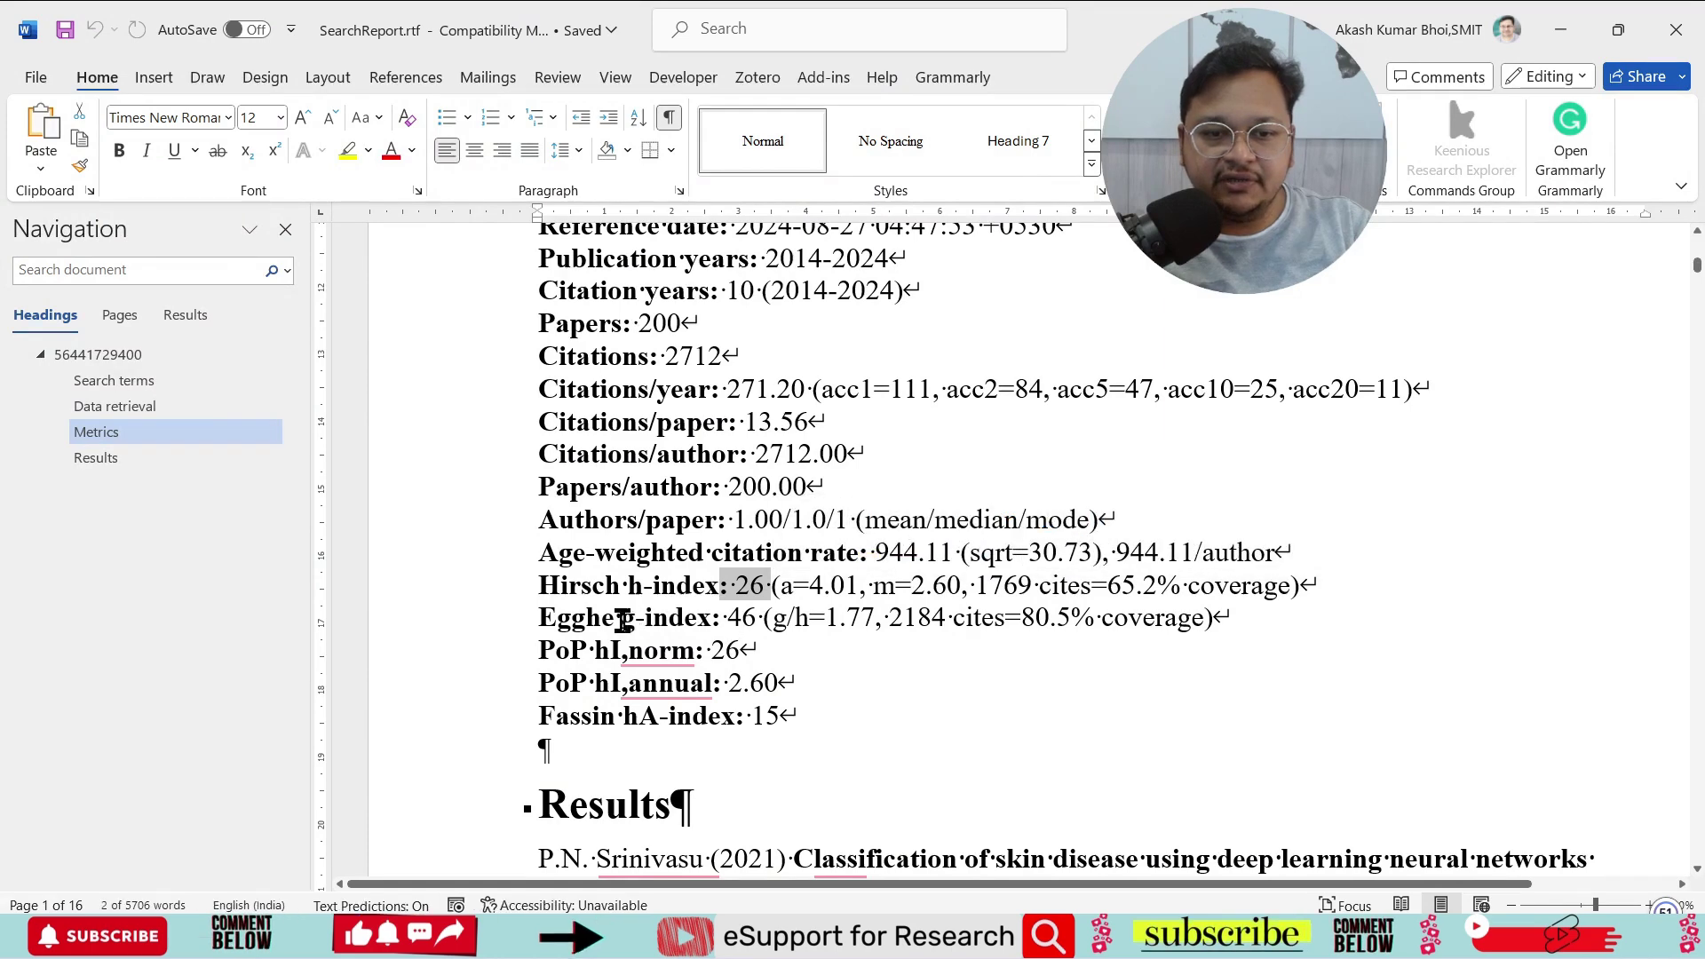
double_click(743, 617)
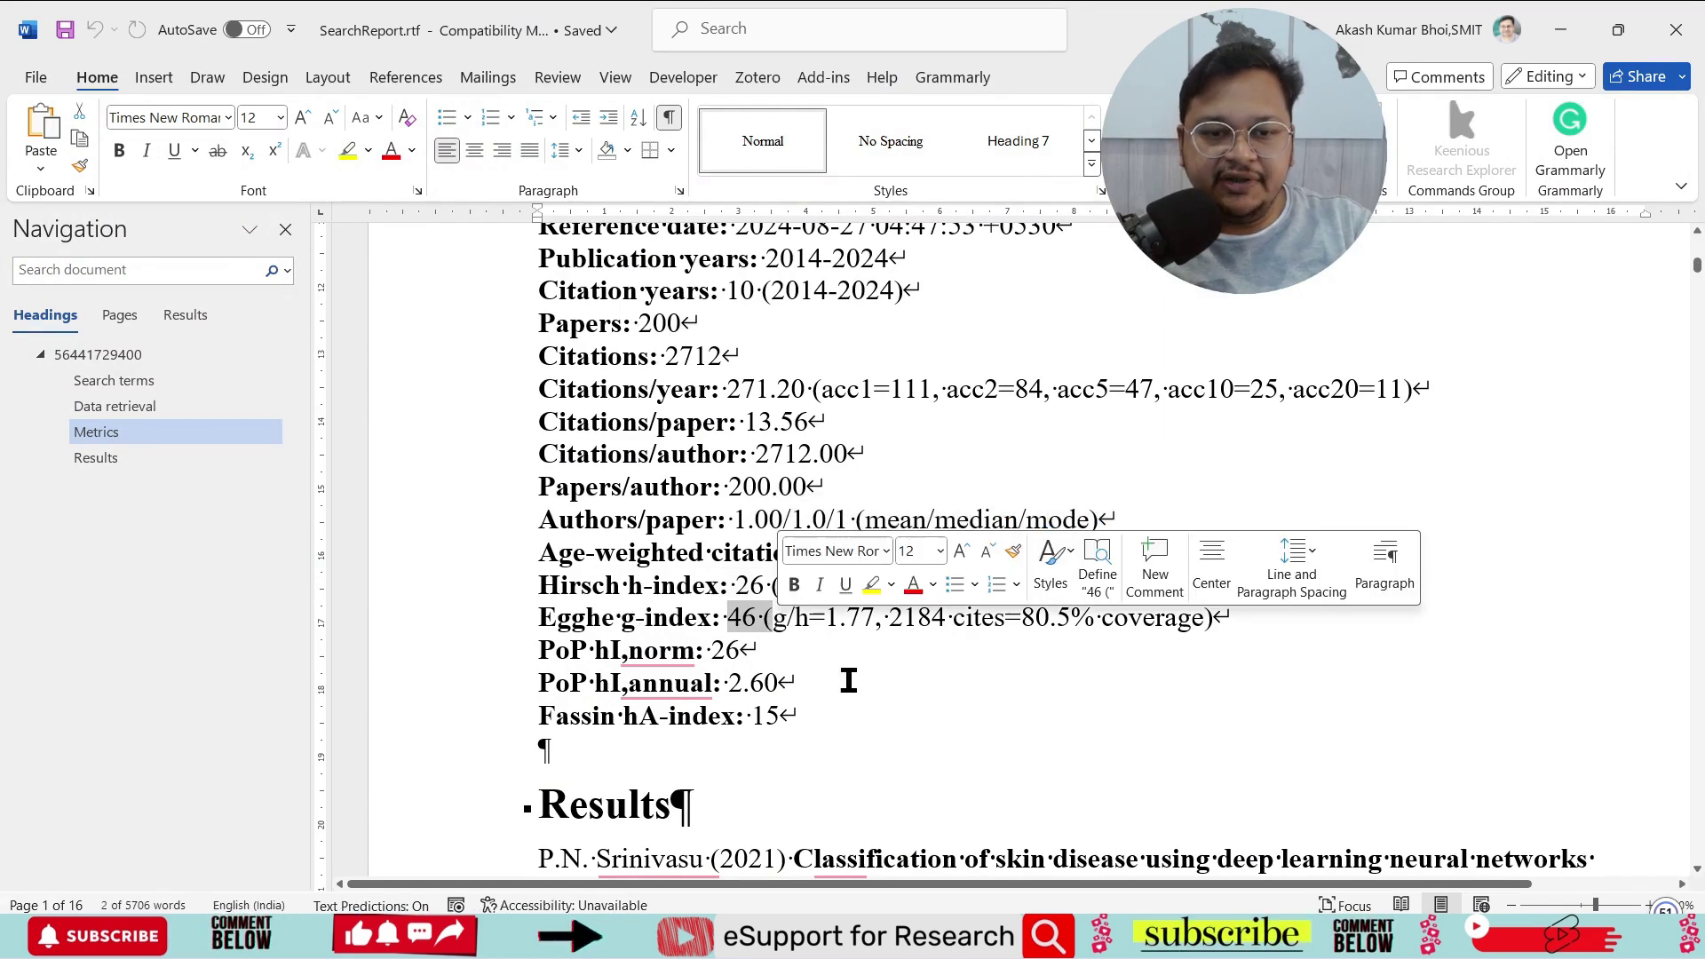
Look through the Results section of the basic report and examine how each publication is listed.
scroll(897, 704, down, 2)
scroll(968, 577, down, 2)
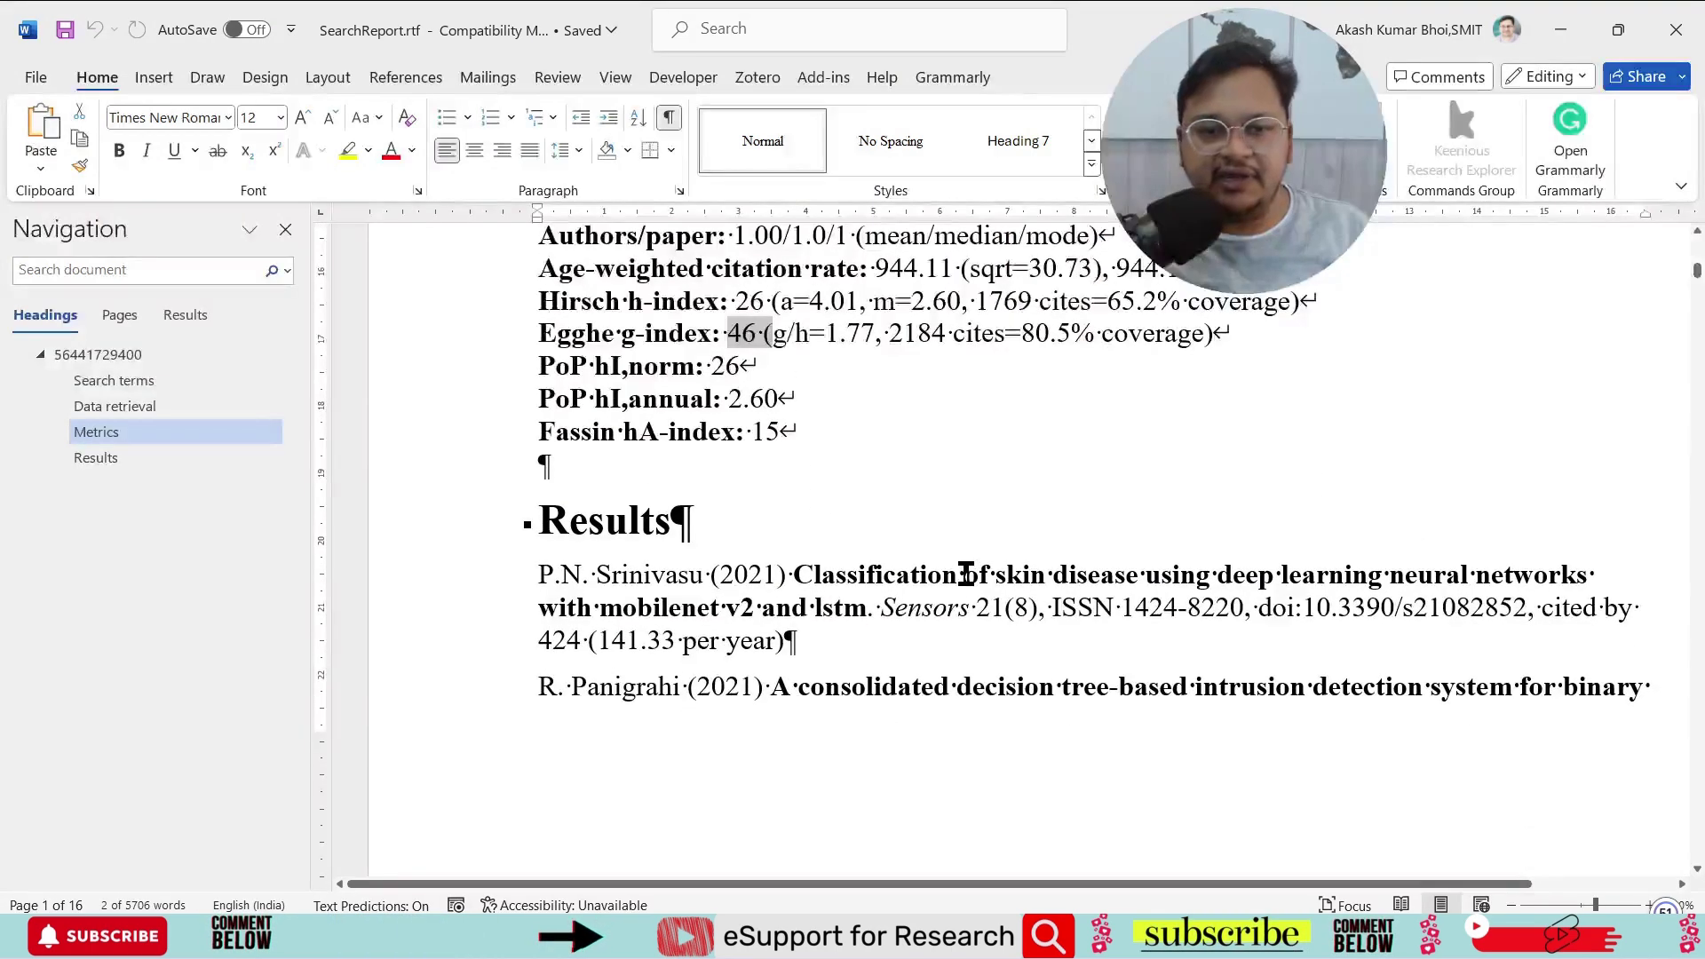
scroll(965, 575, down, 2)
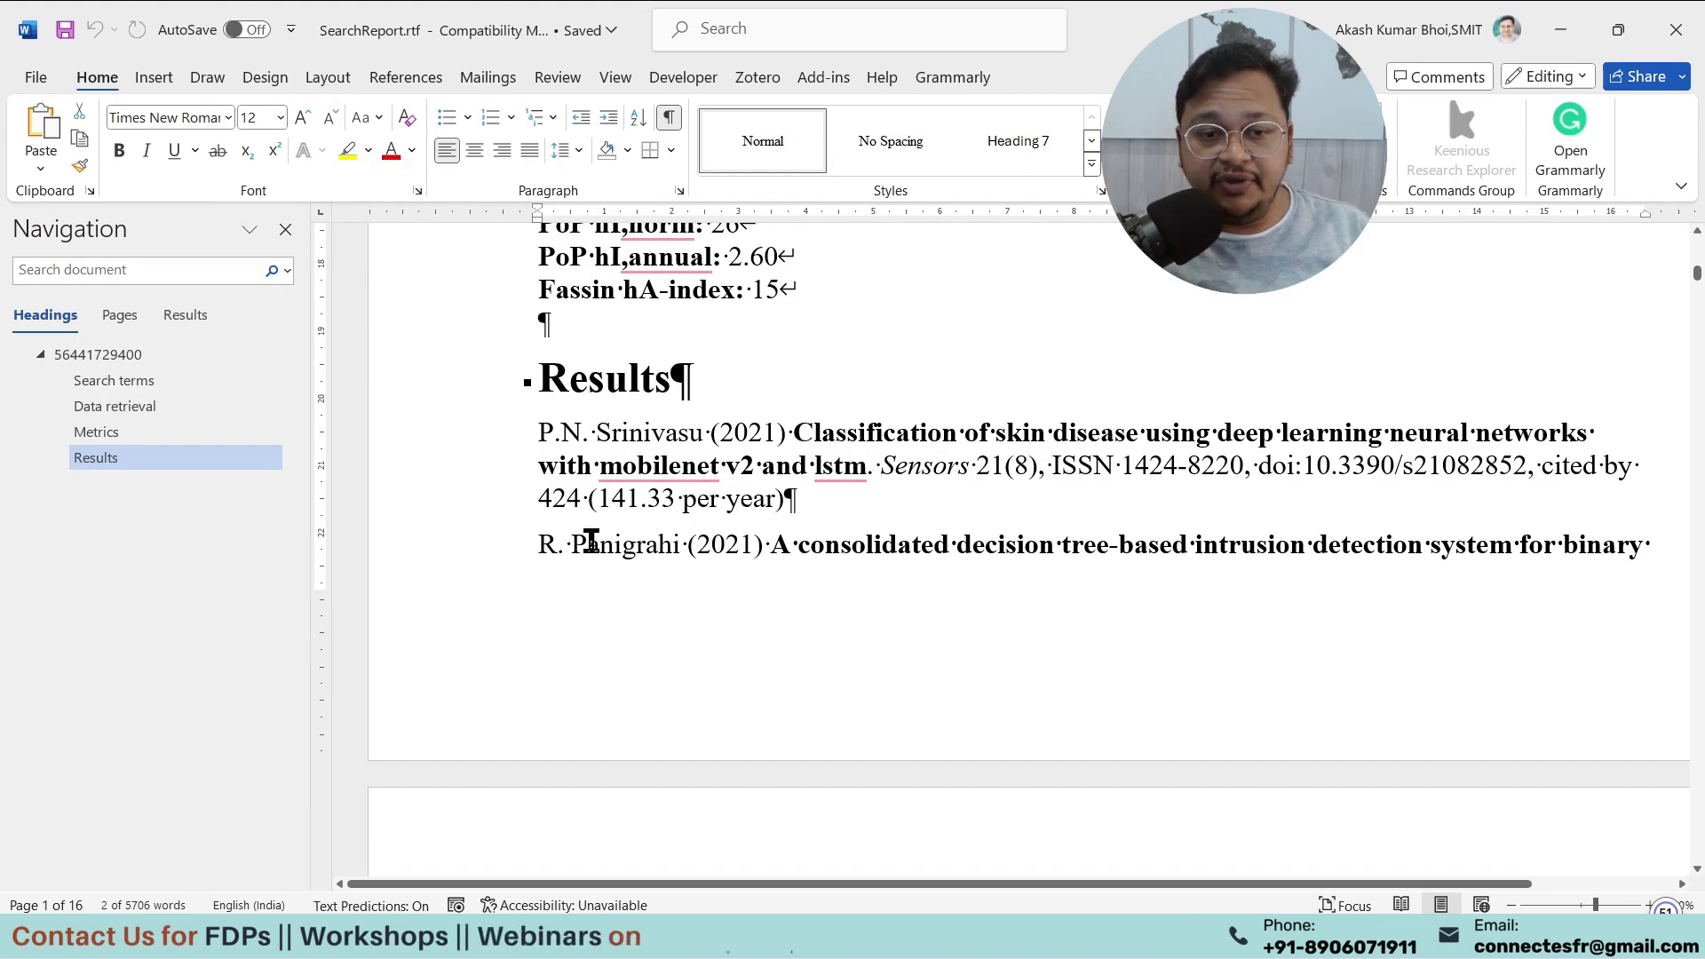
scroll(831, 470, down, 5)
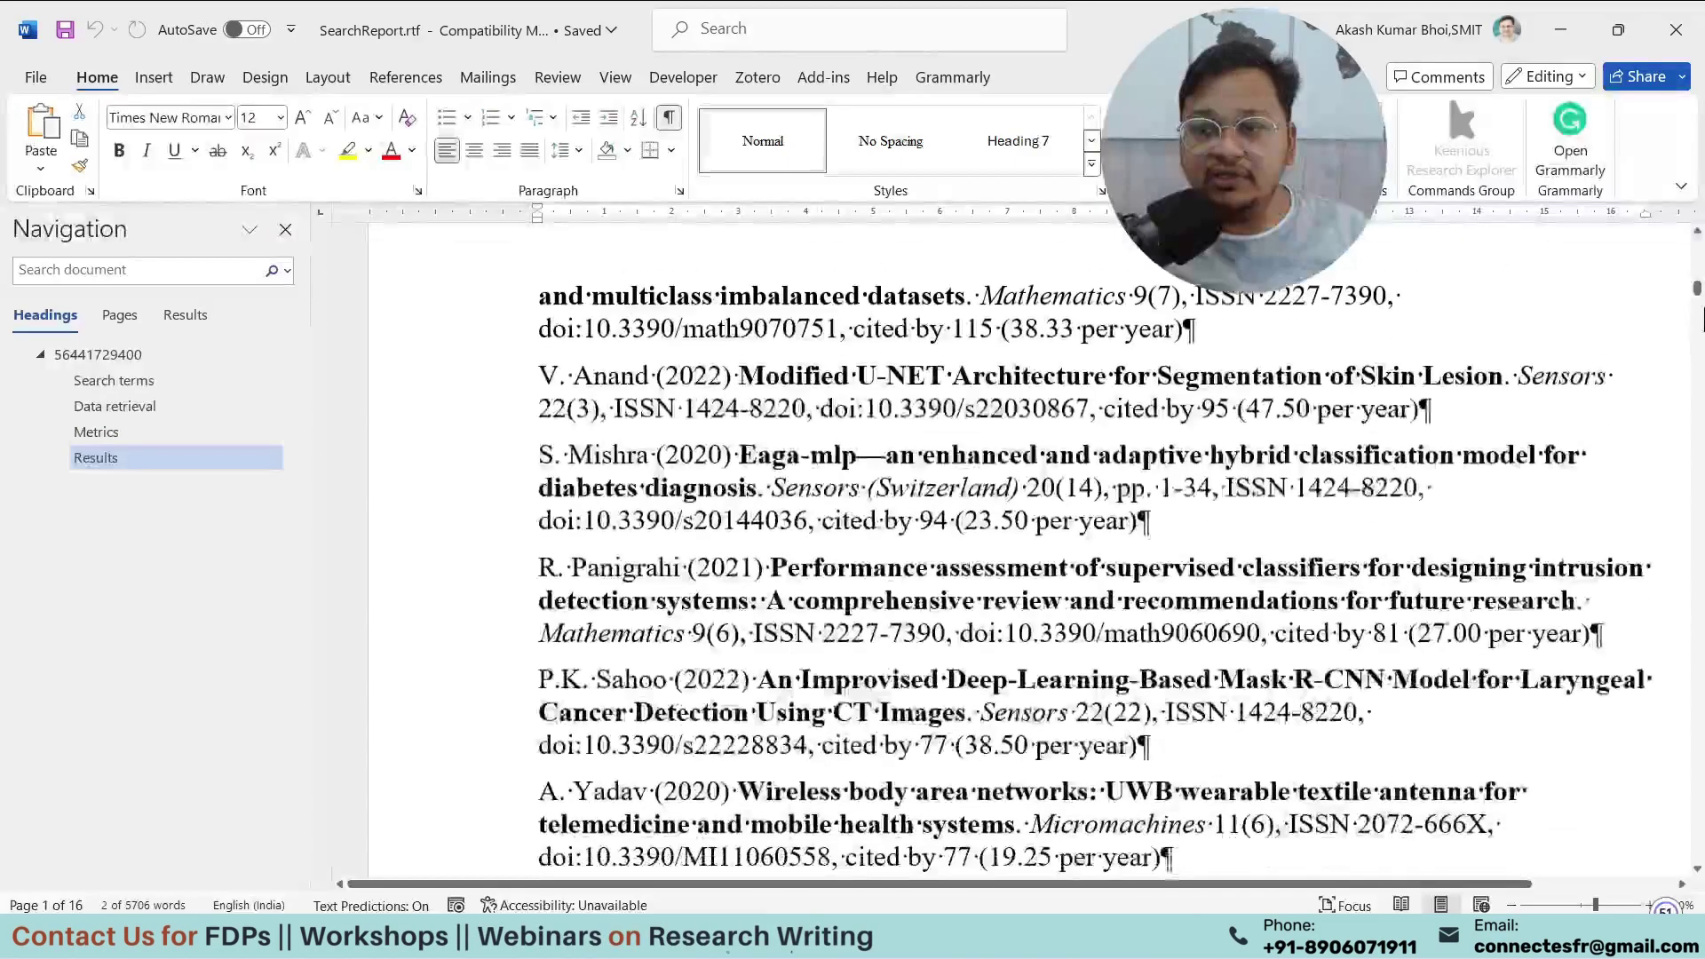
drag(1697, 277, 1697, 491)
scroll(518, 434, up, 2)
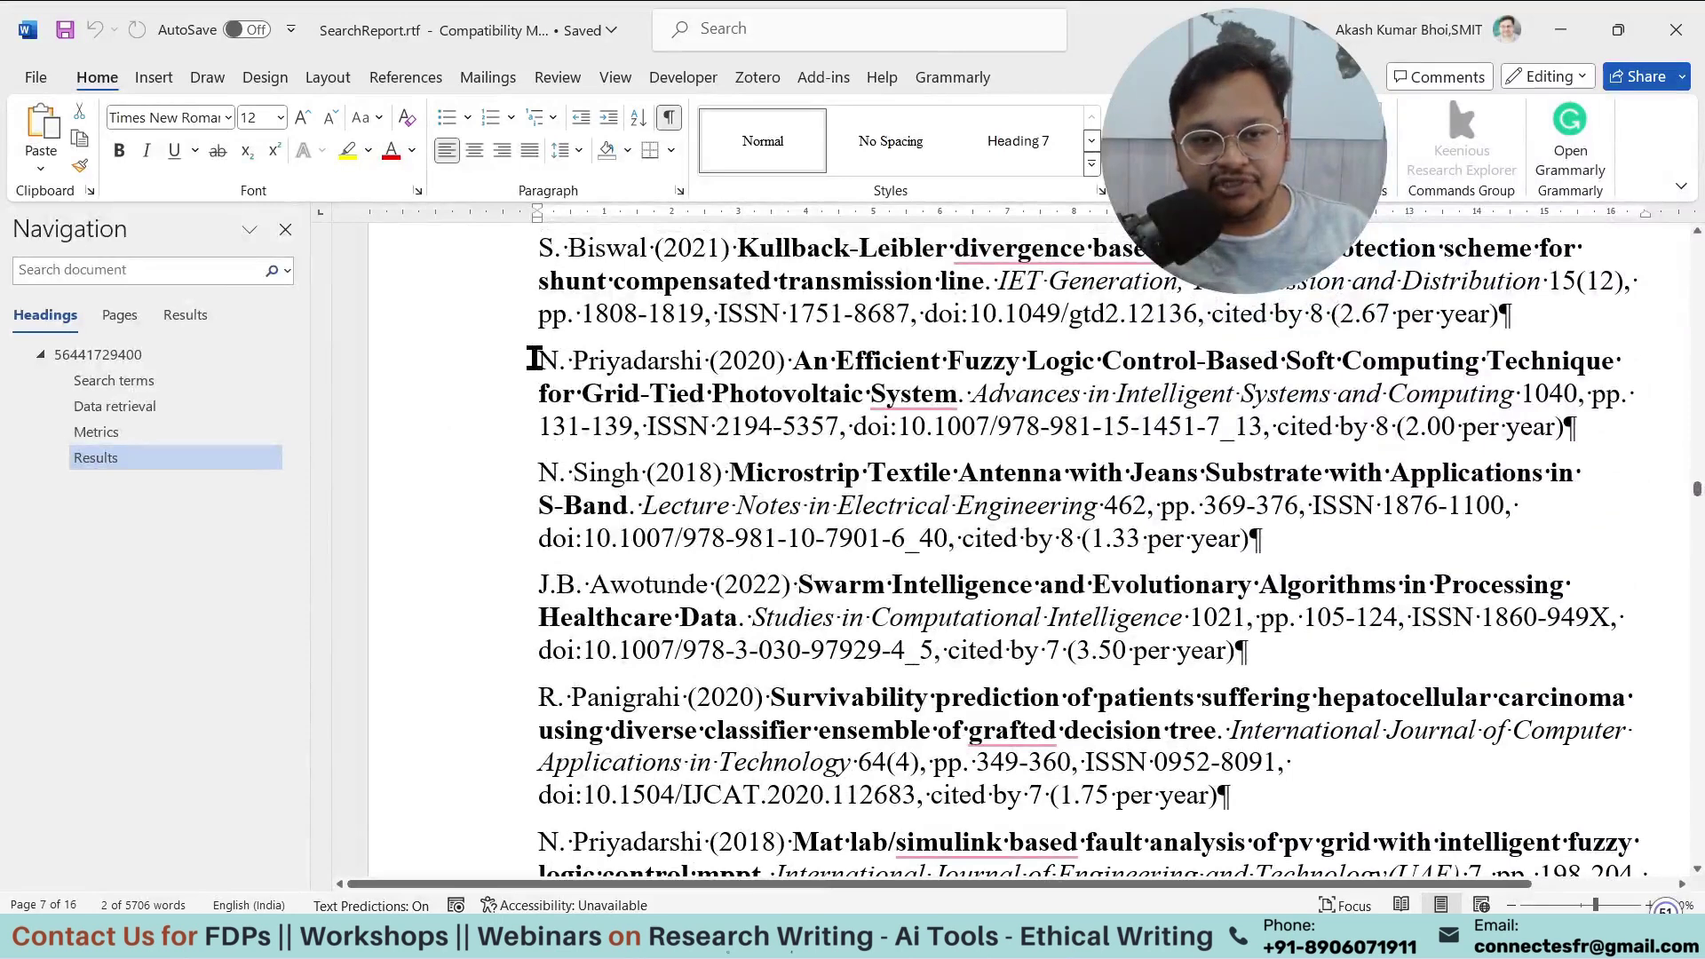
drag(536, 359, 914, 393)
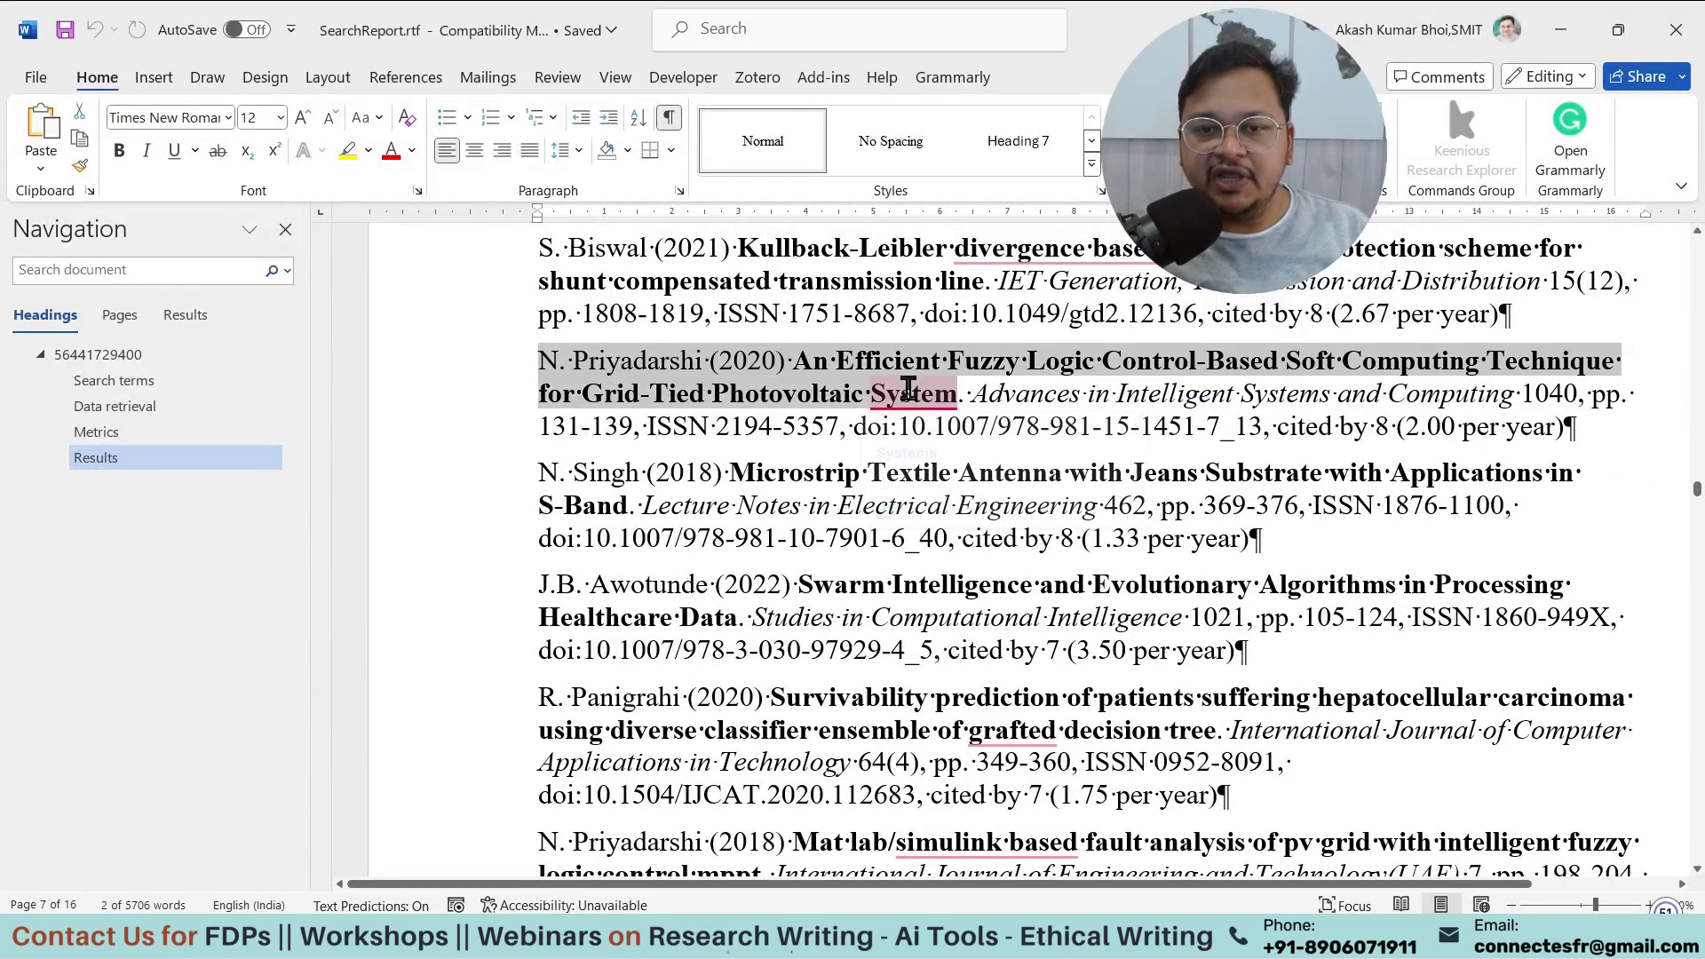
mouse_move(913, 394)
click(734, 482)
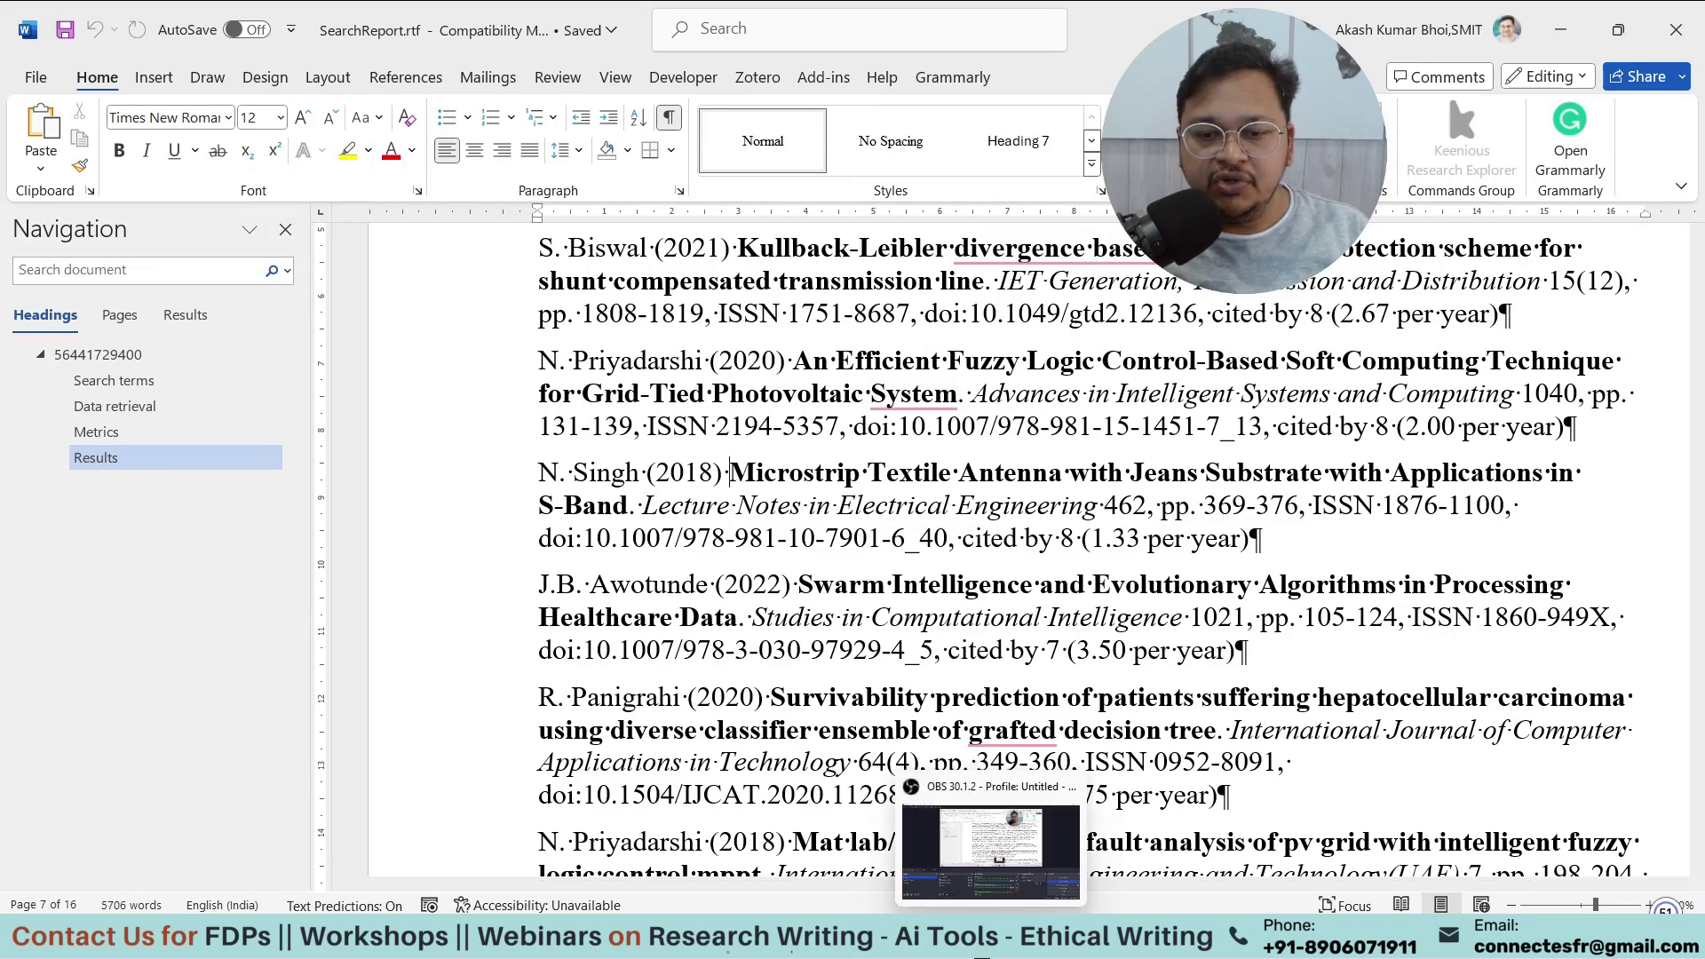
Switch to Publish or Perish and save the results as an extended search report named extSearchReport.rtf in Downloads.
click(991, 939)
click(1607, 346)
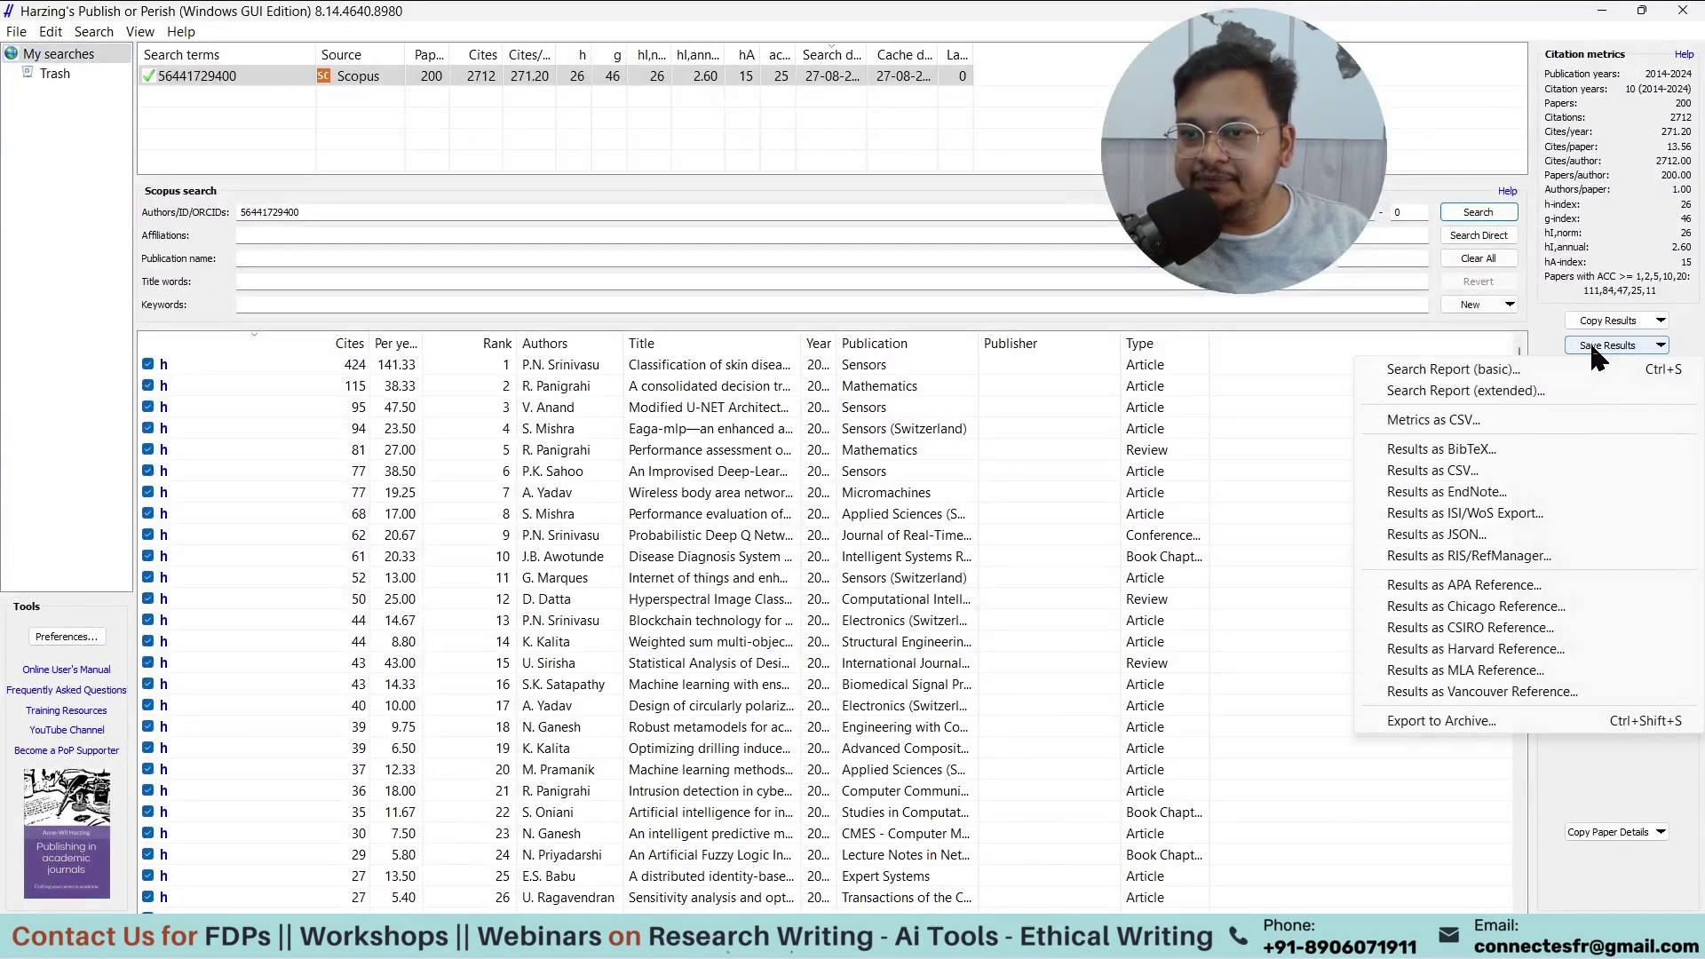
click(1469, 391)
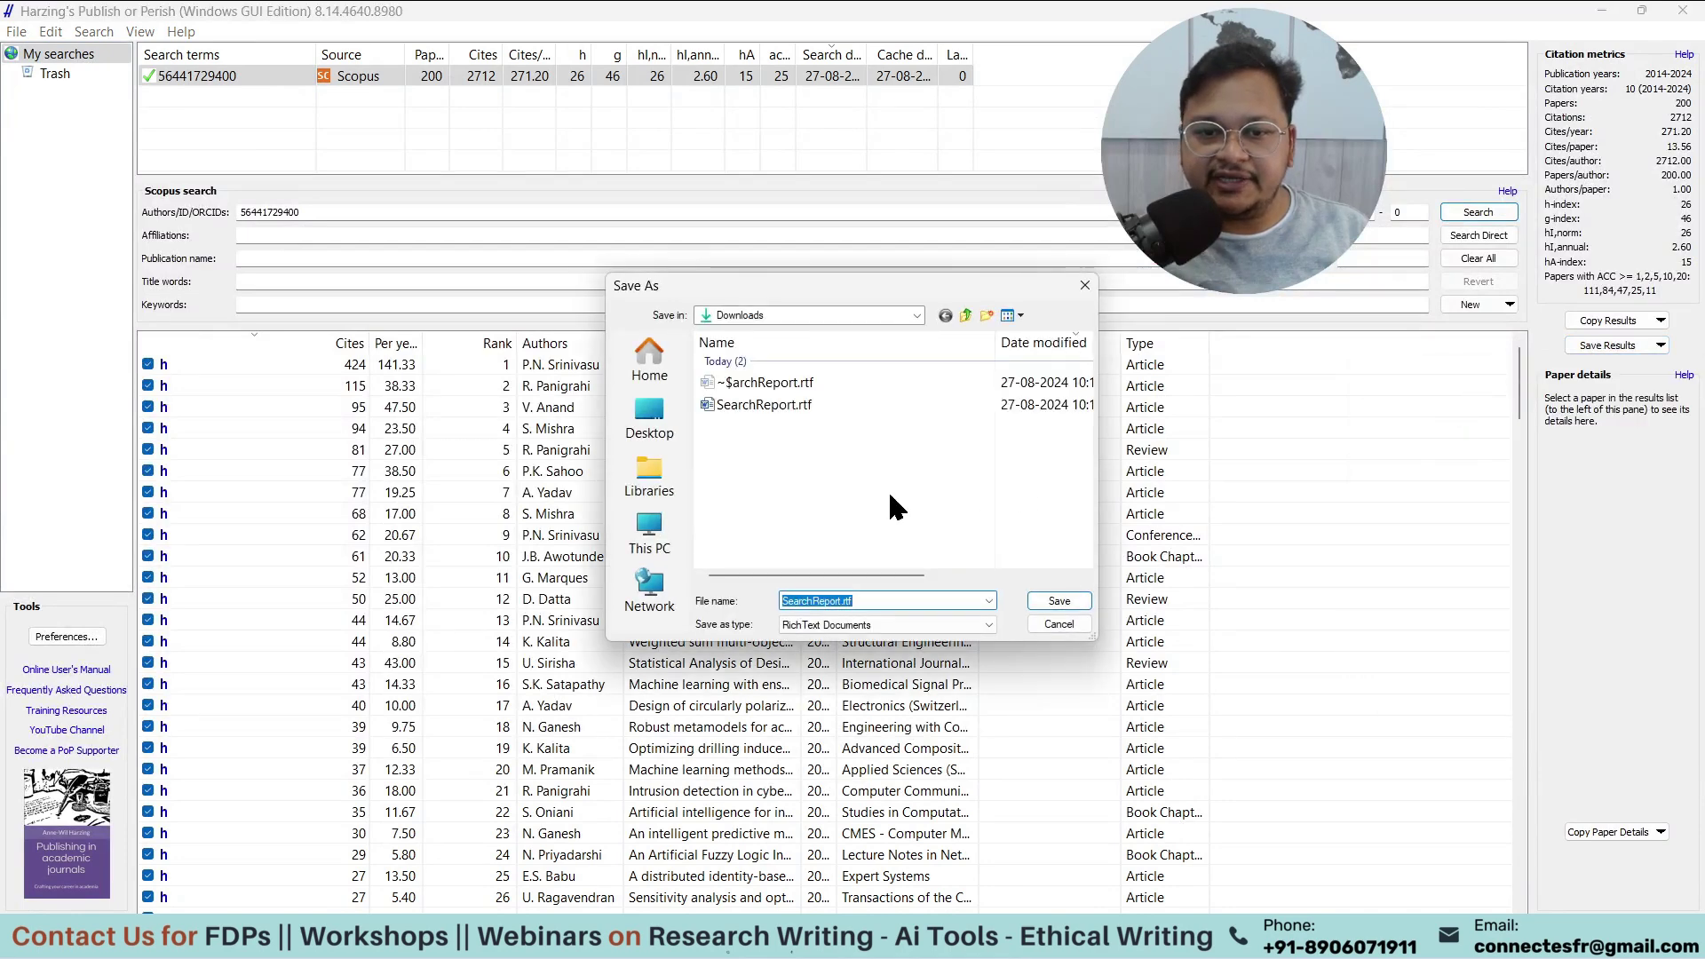
click(783, 603)
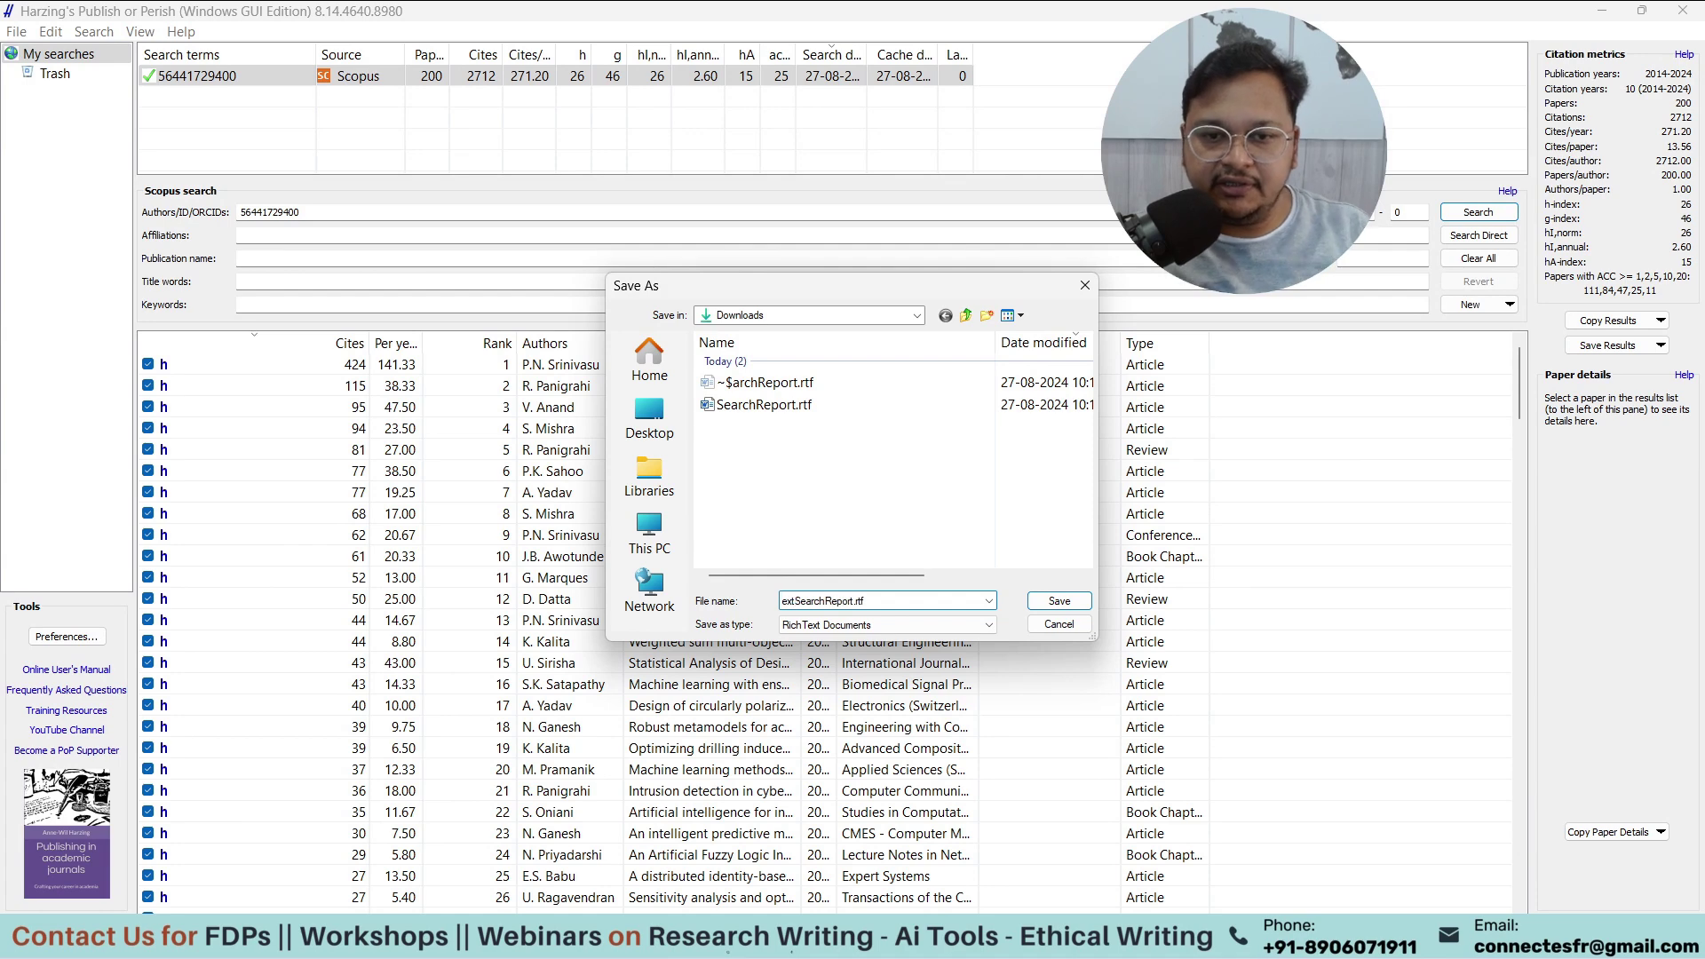
click(1058, 600)
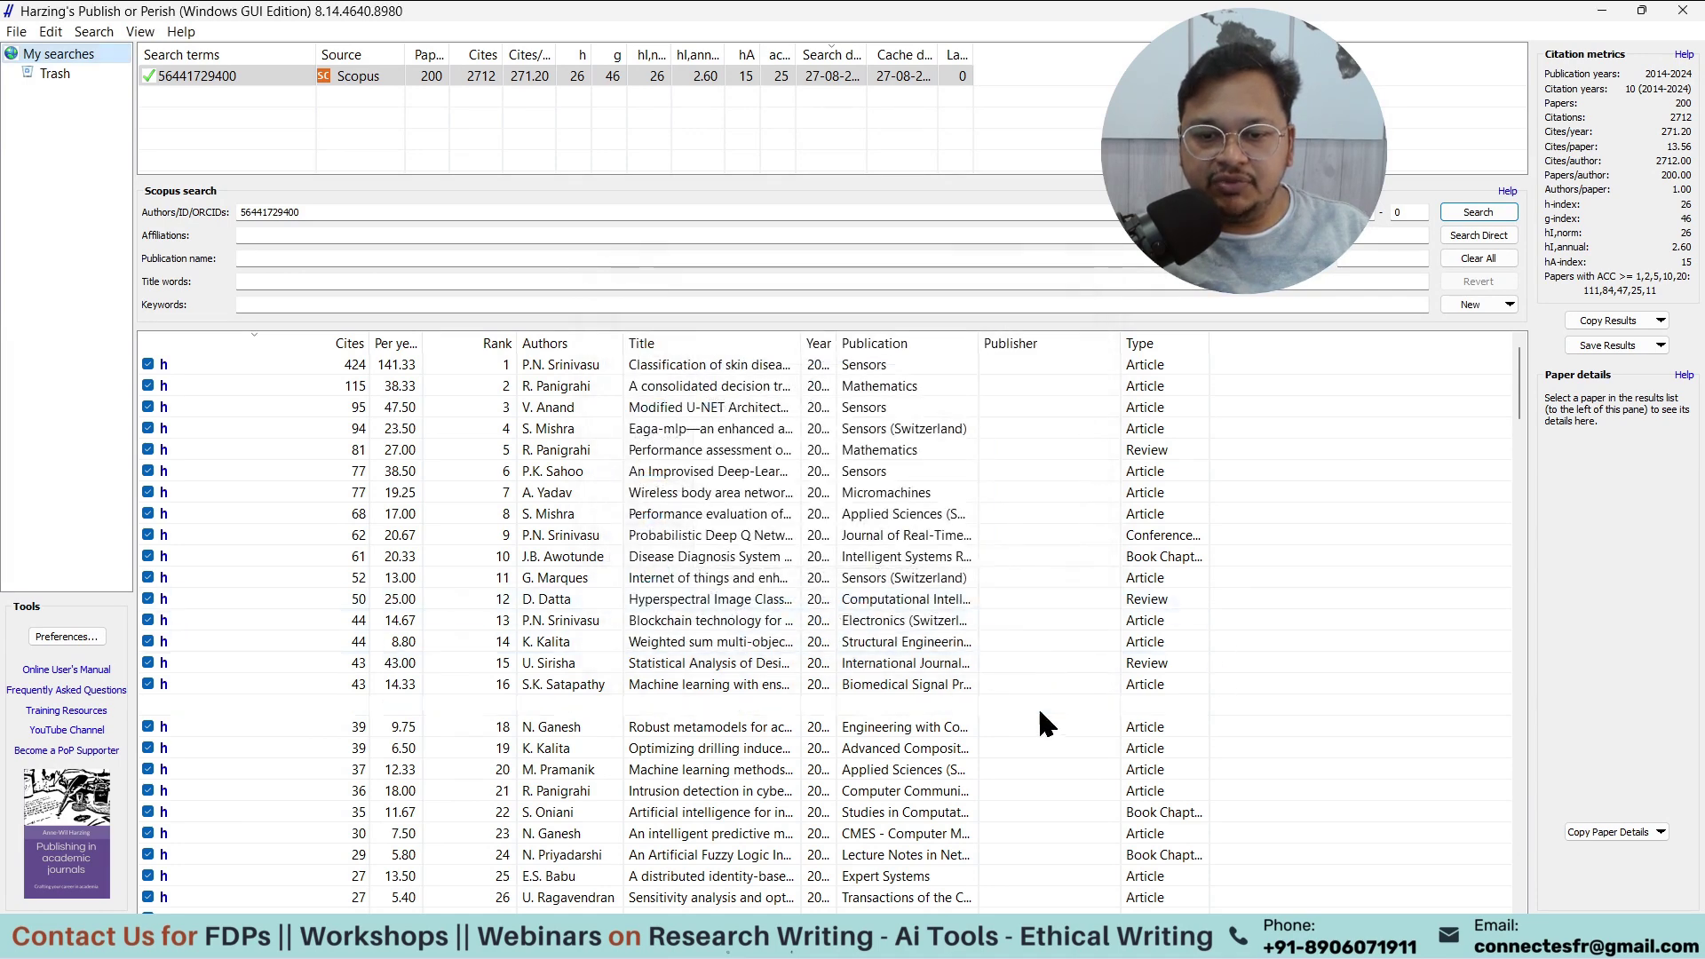
Open extSearchReport.rtf from the Downloads folder and examine its data retrieval and Metrics sections.
key(alt+Tab)
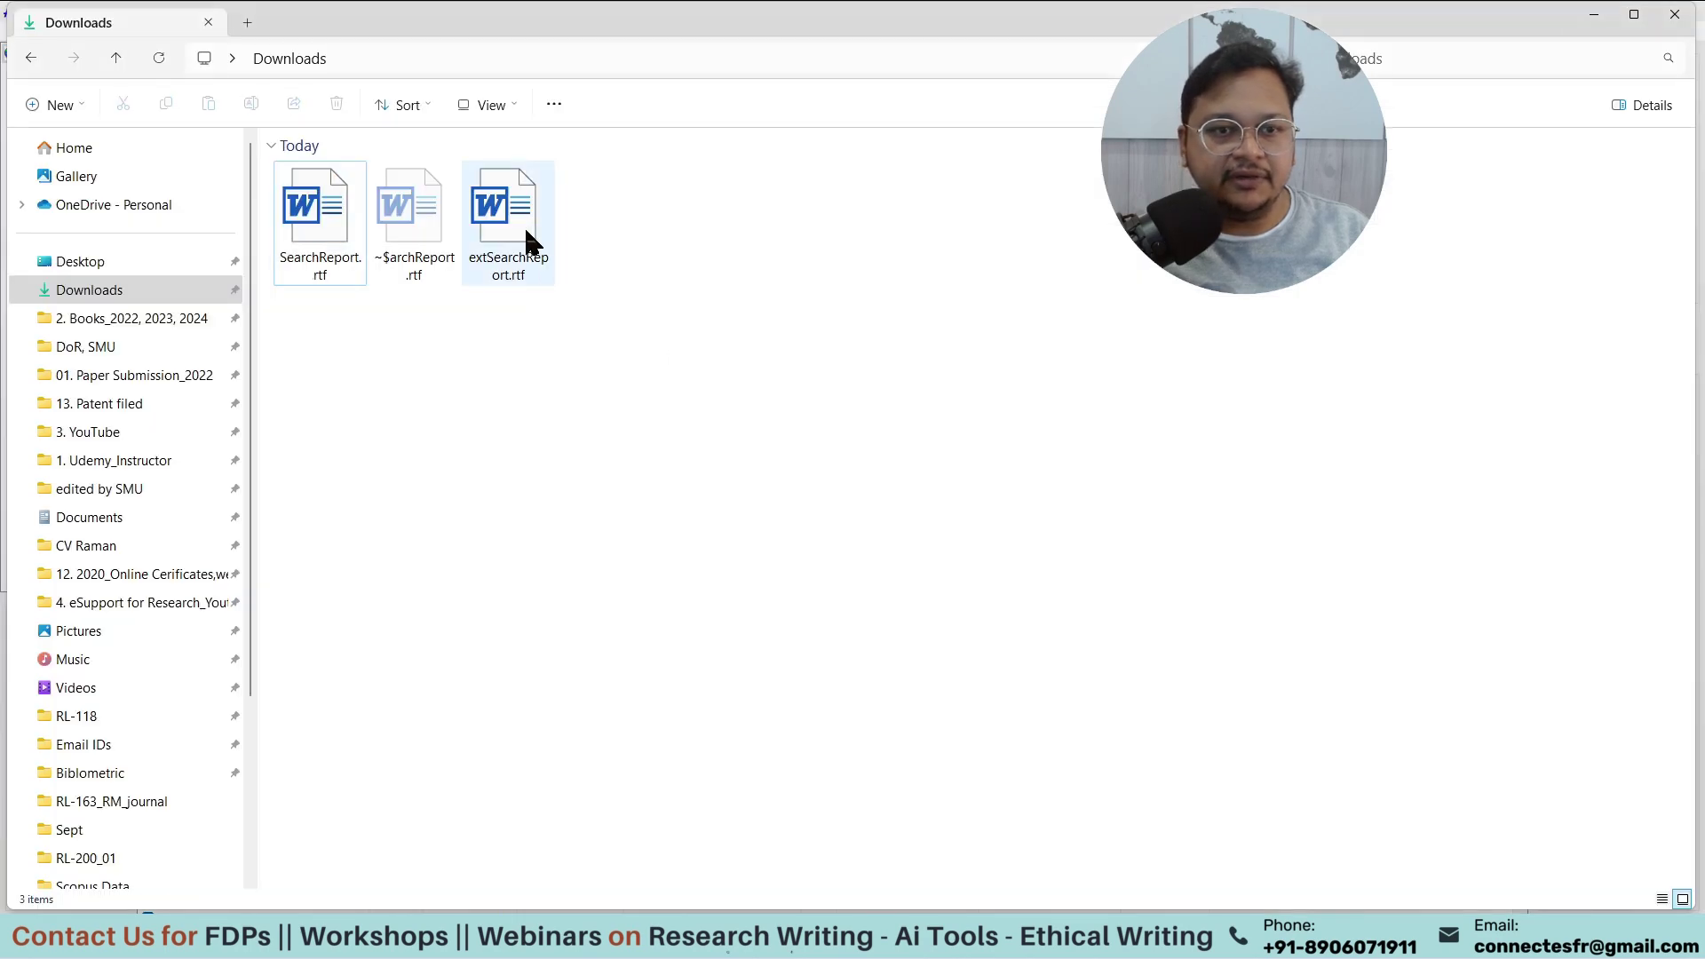
double_click(525, 229)
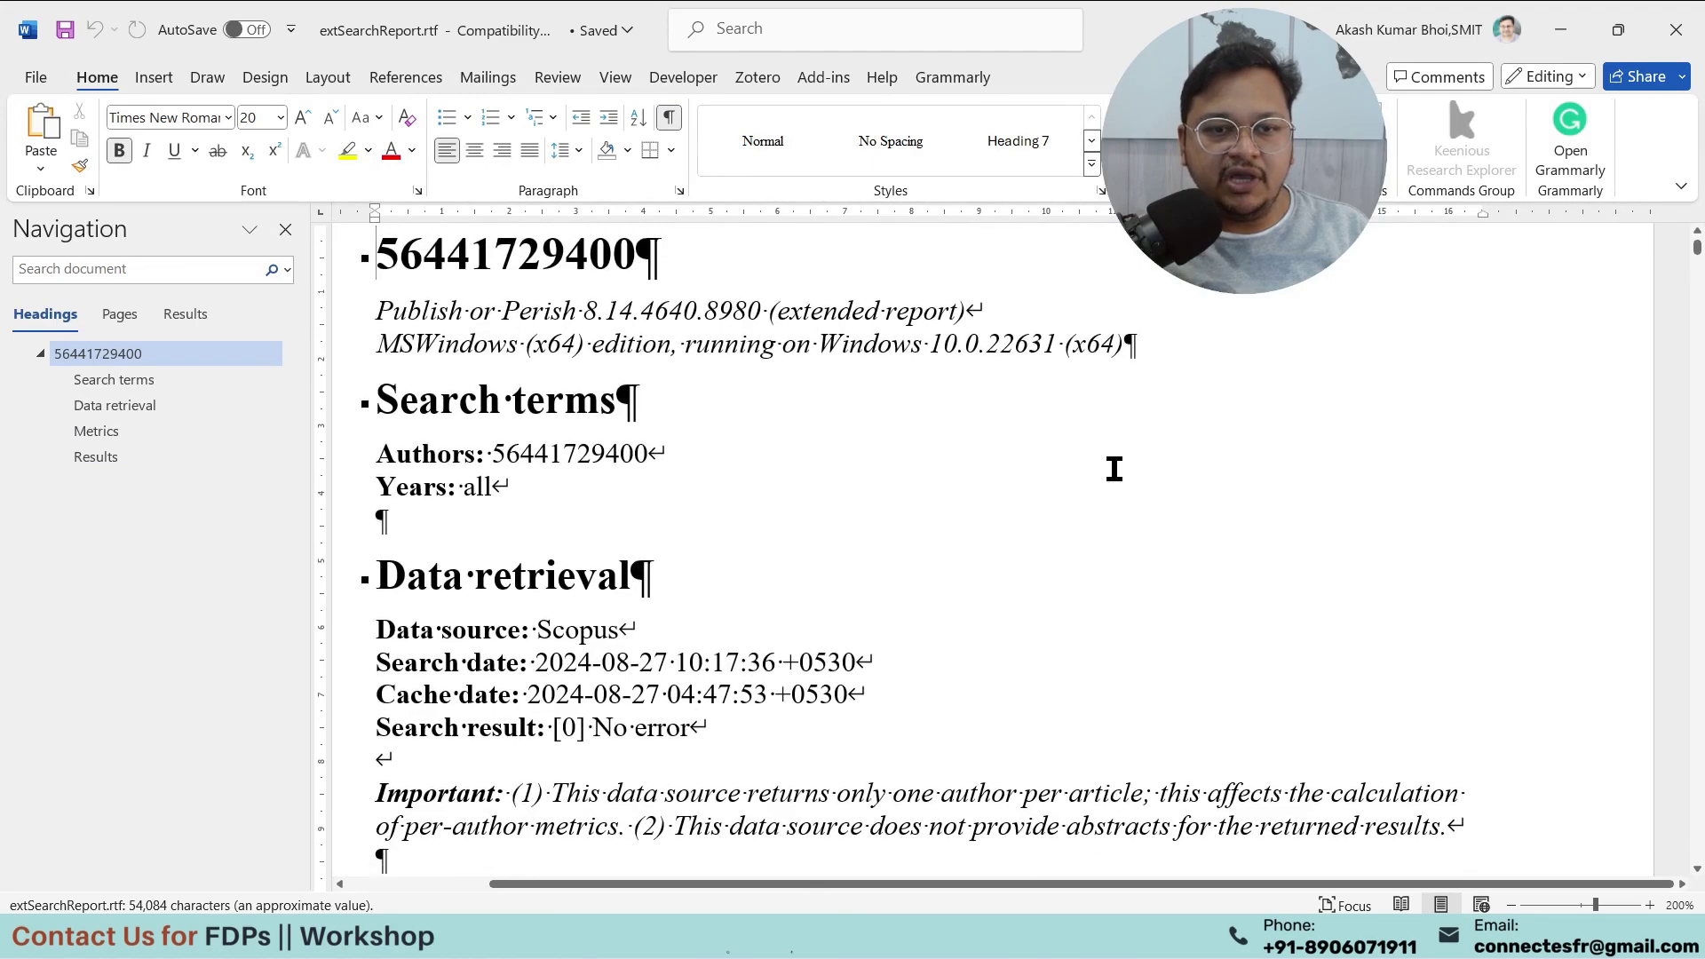
scroll(1114, 469, down, 5)
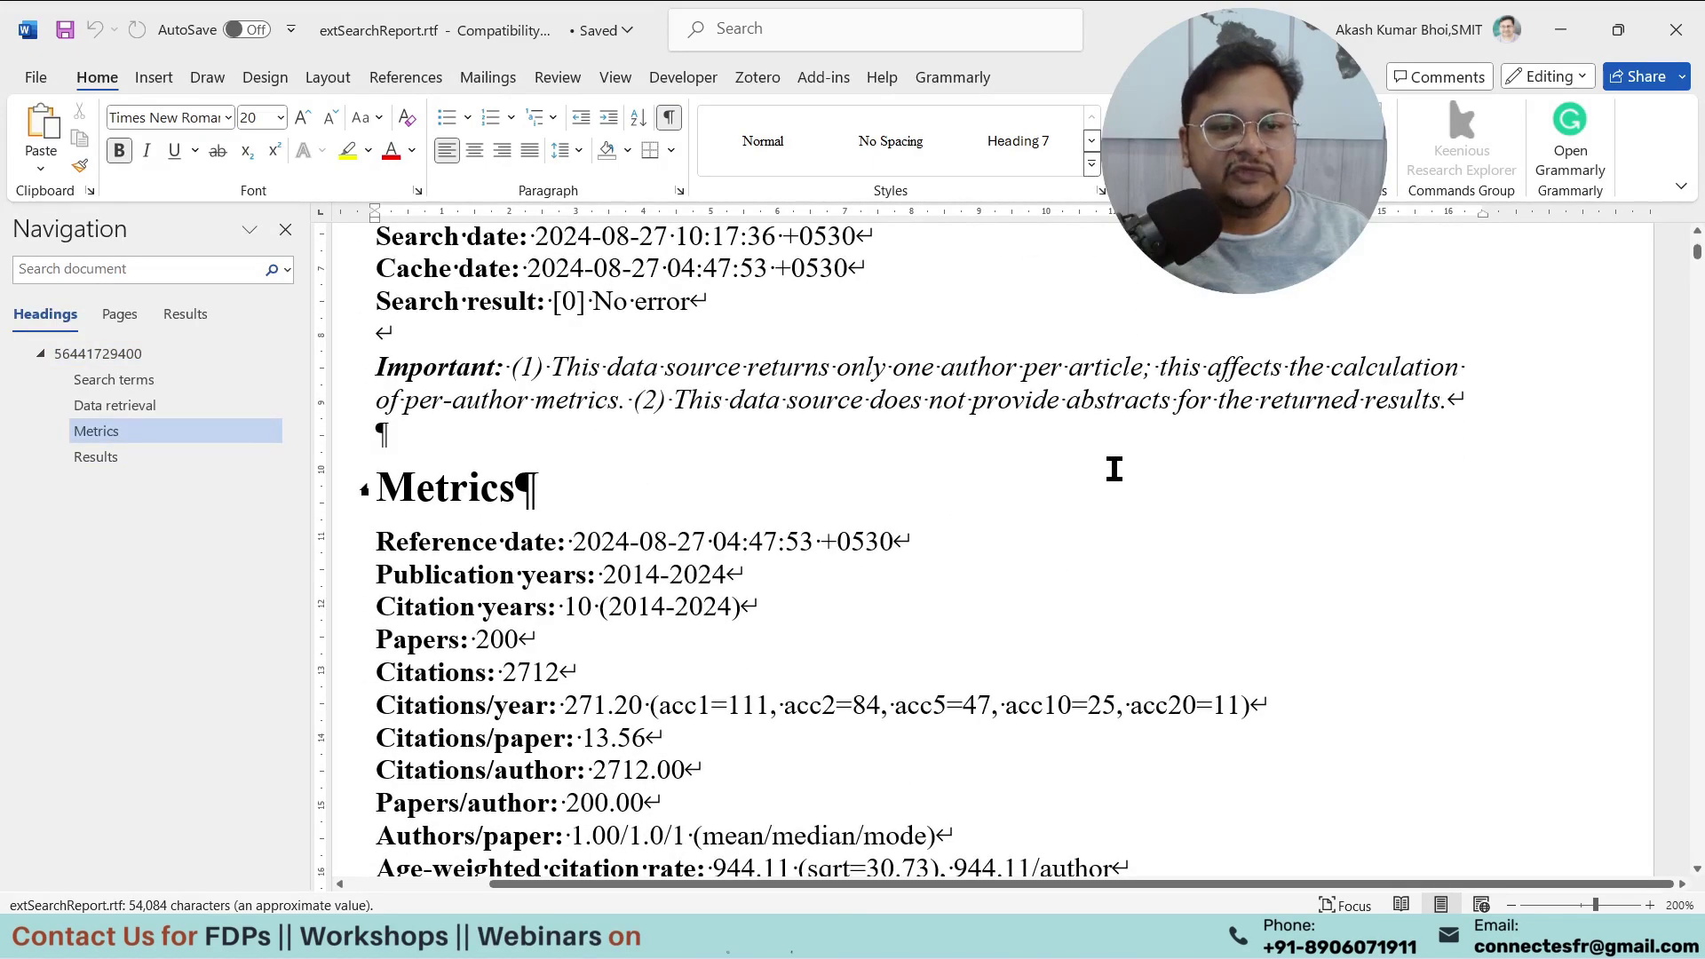
scroll(1115, 469, down, 5)
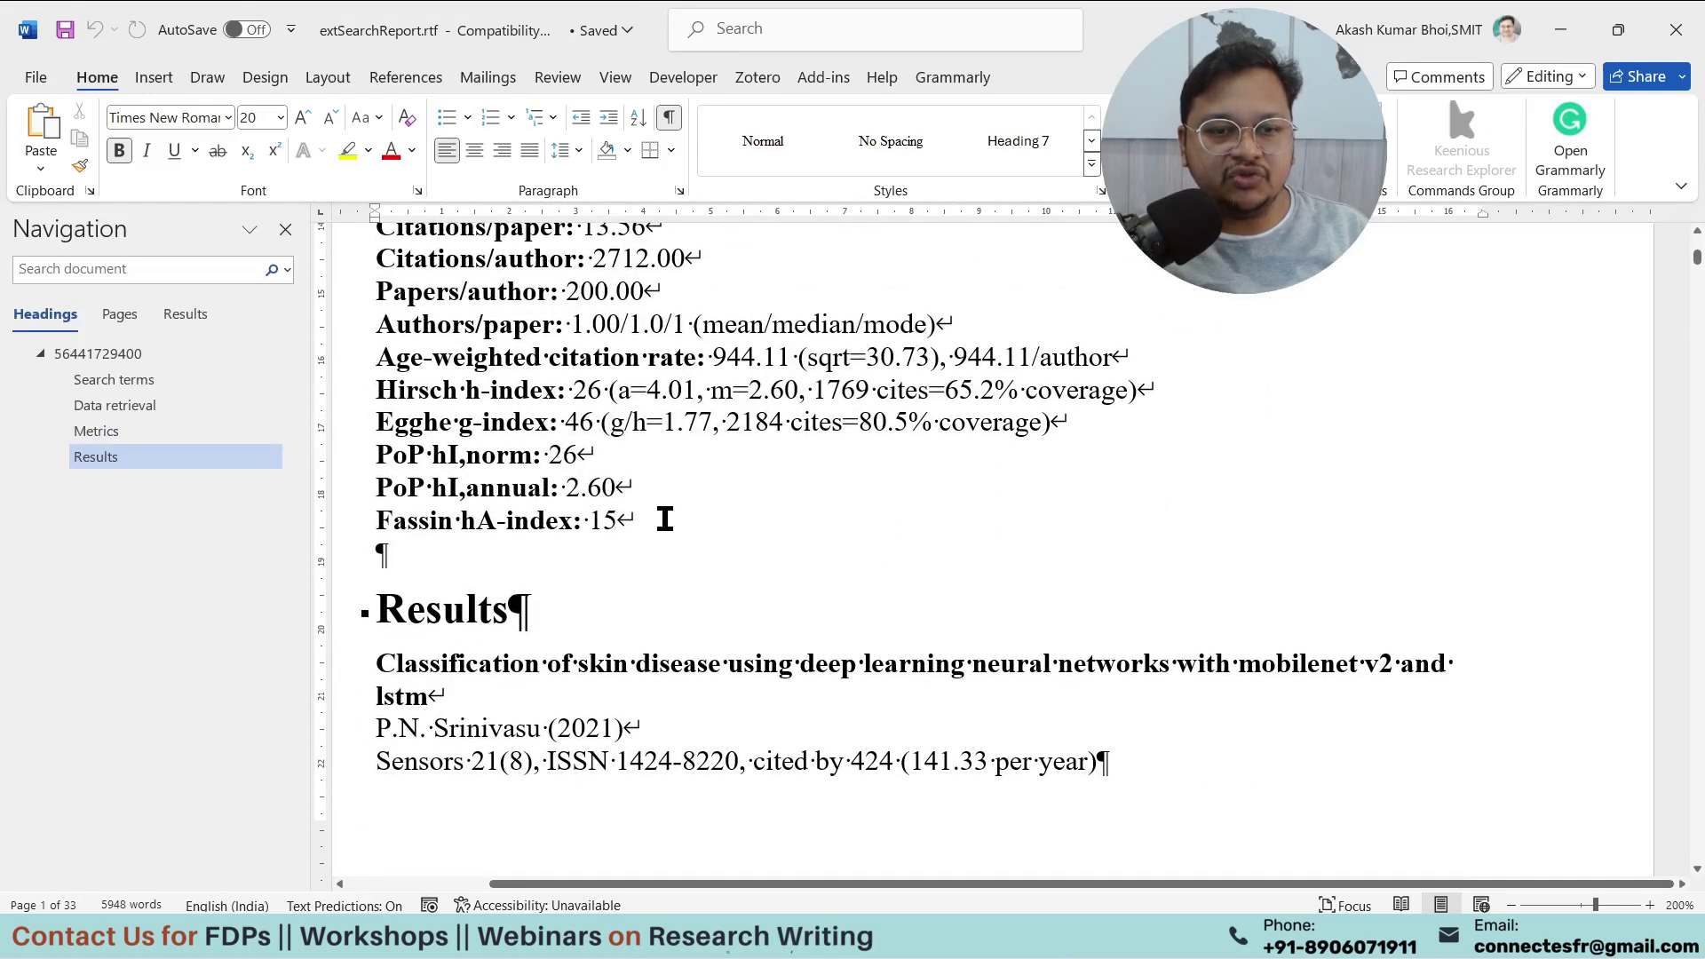
drag(665, 520, 590, 455)
Examine the title, author, journal and citation lines and the DOI links of the papers in the extended report's Results section.
scroll(1302, 609, down, 3)
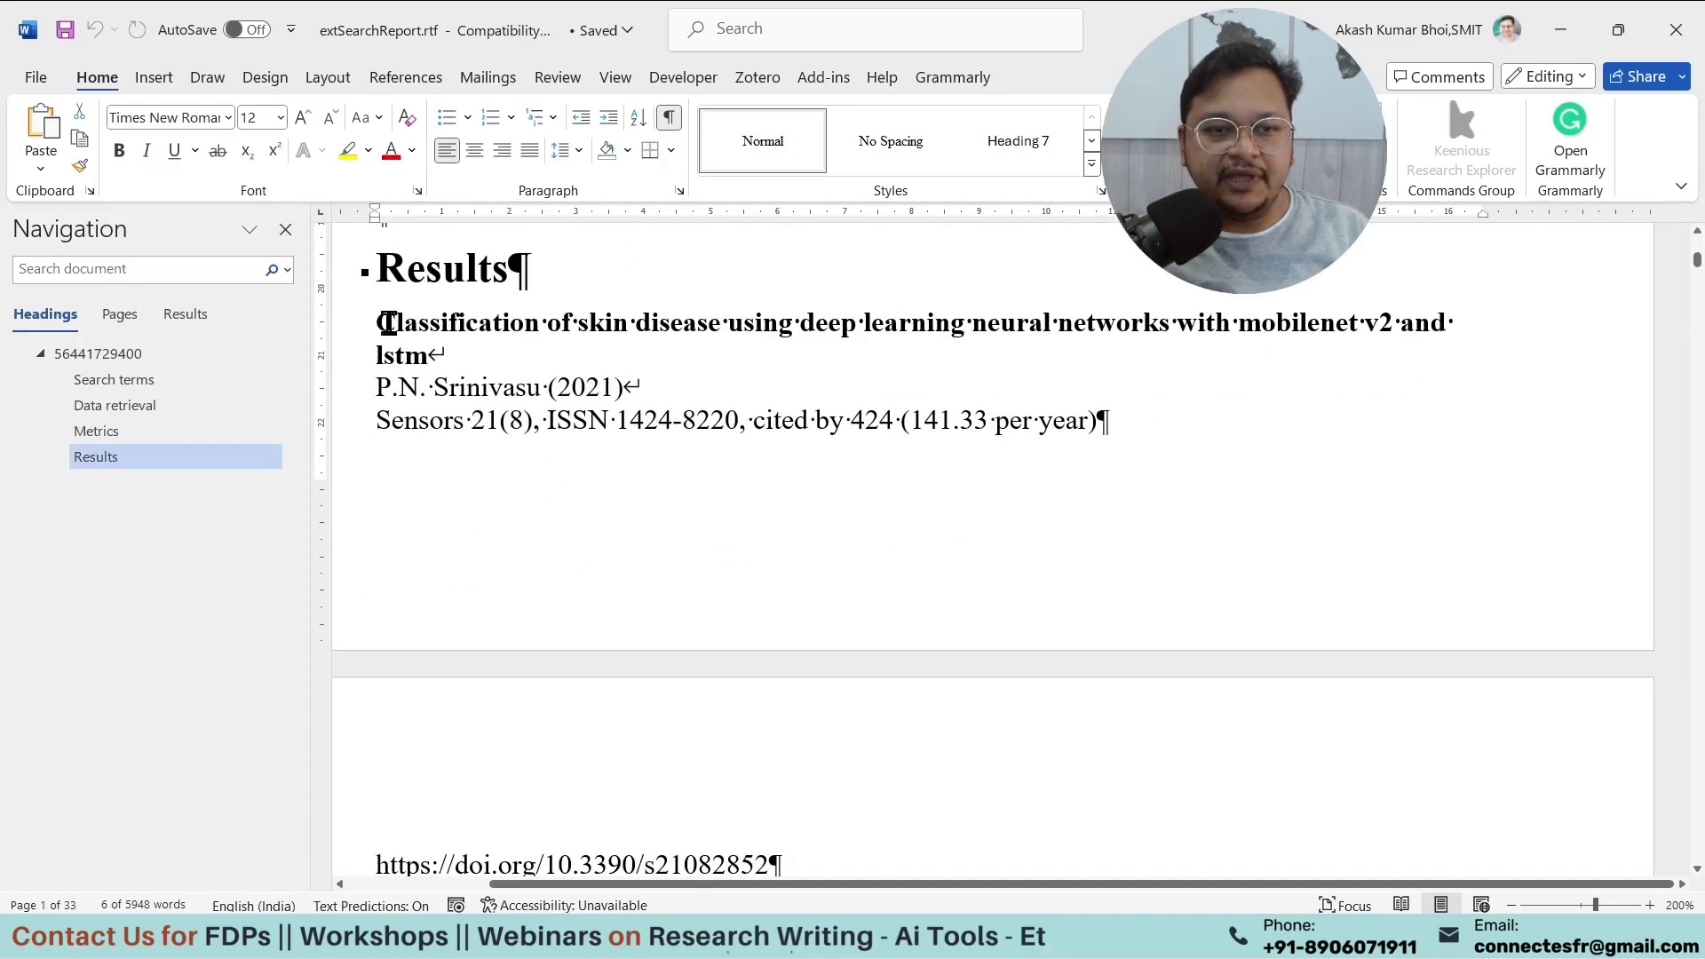
scroll(879, 491, down, 4)
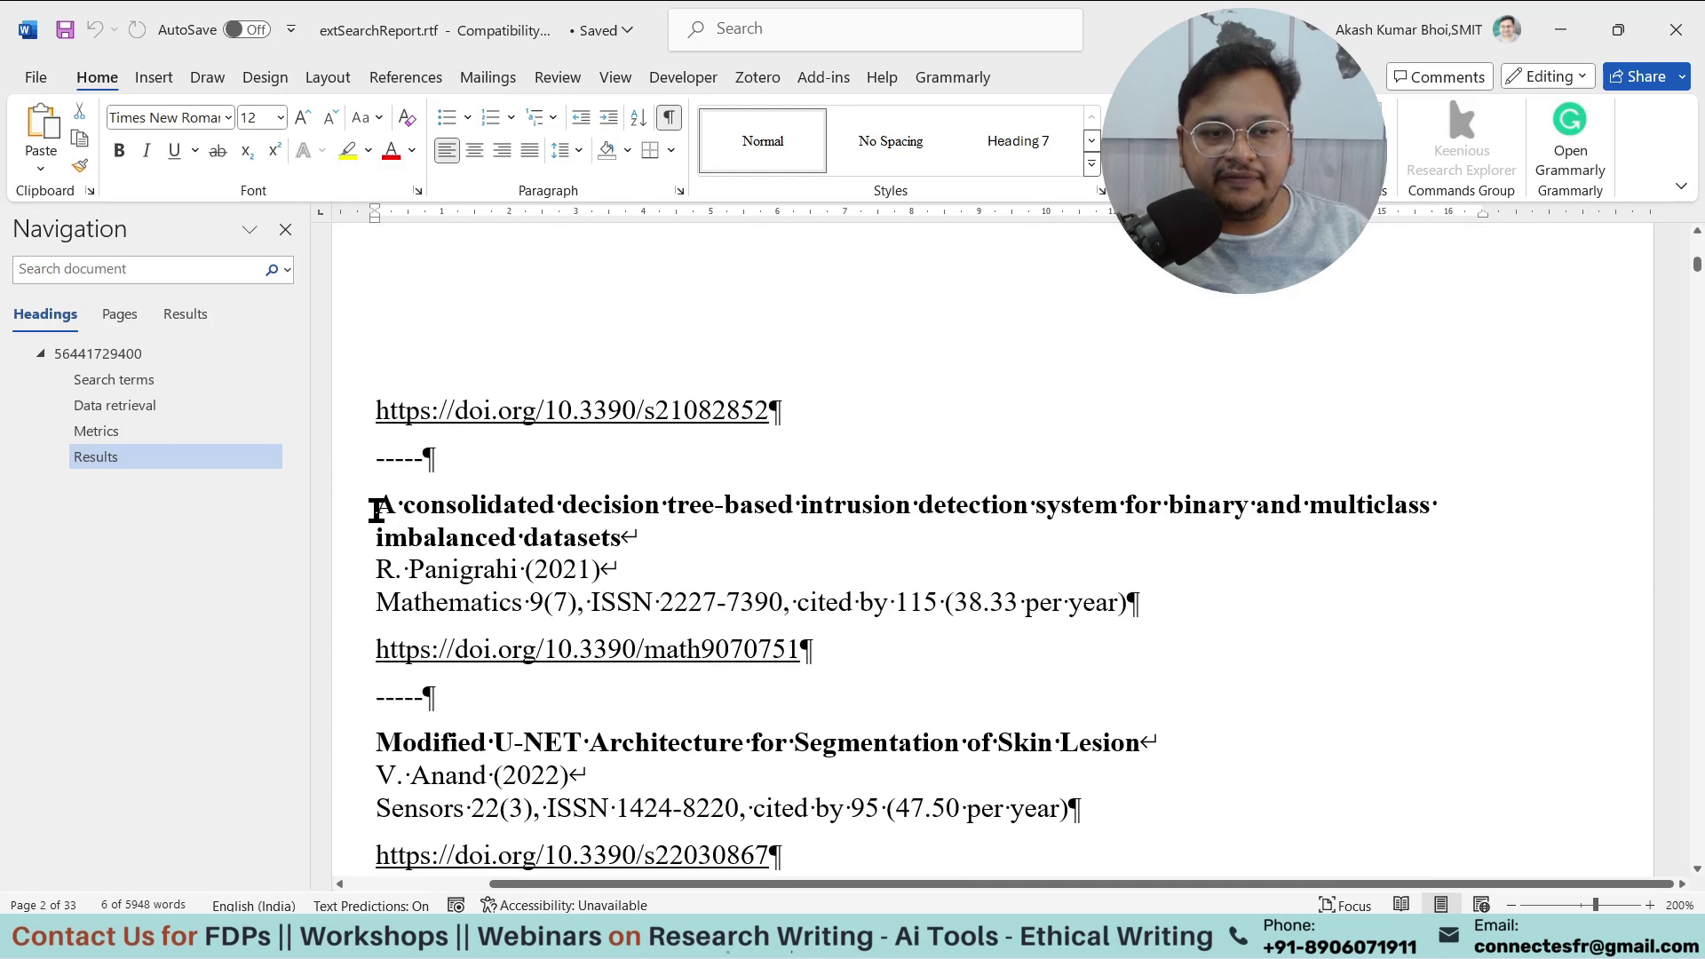
drag(376, 509, 687, 529)
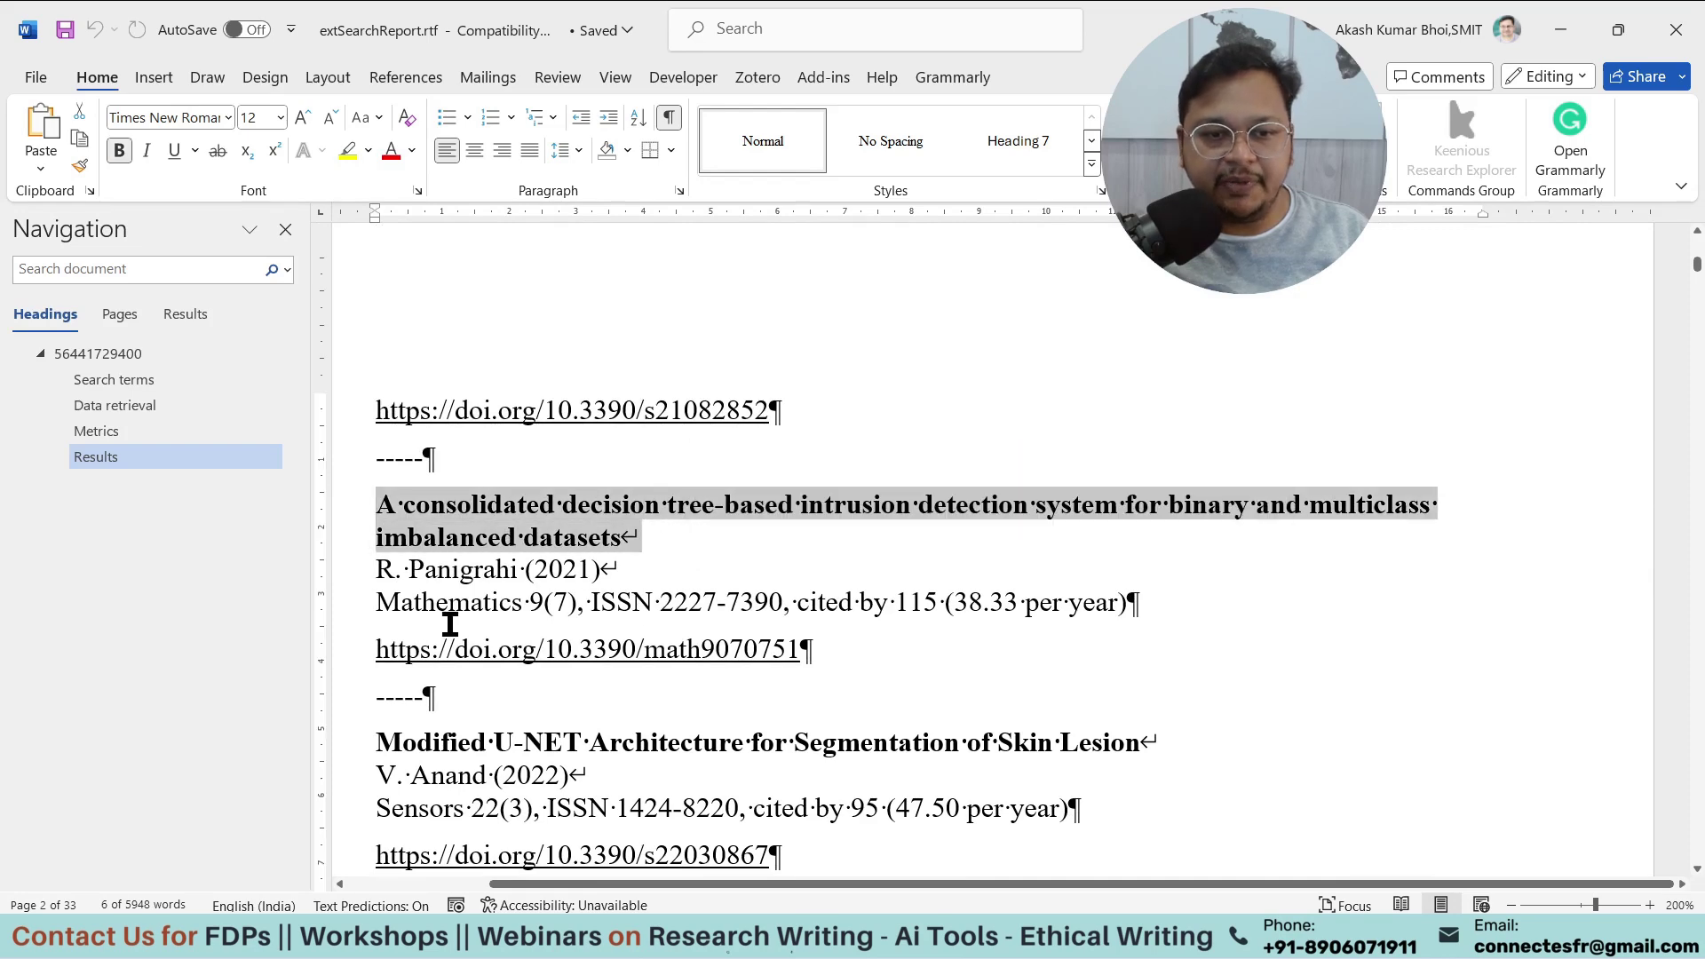
drag(377, 573, 697, 582)
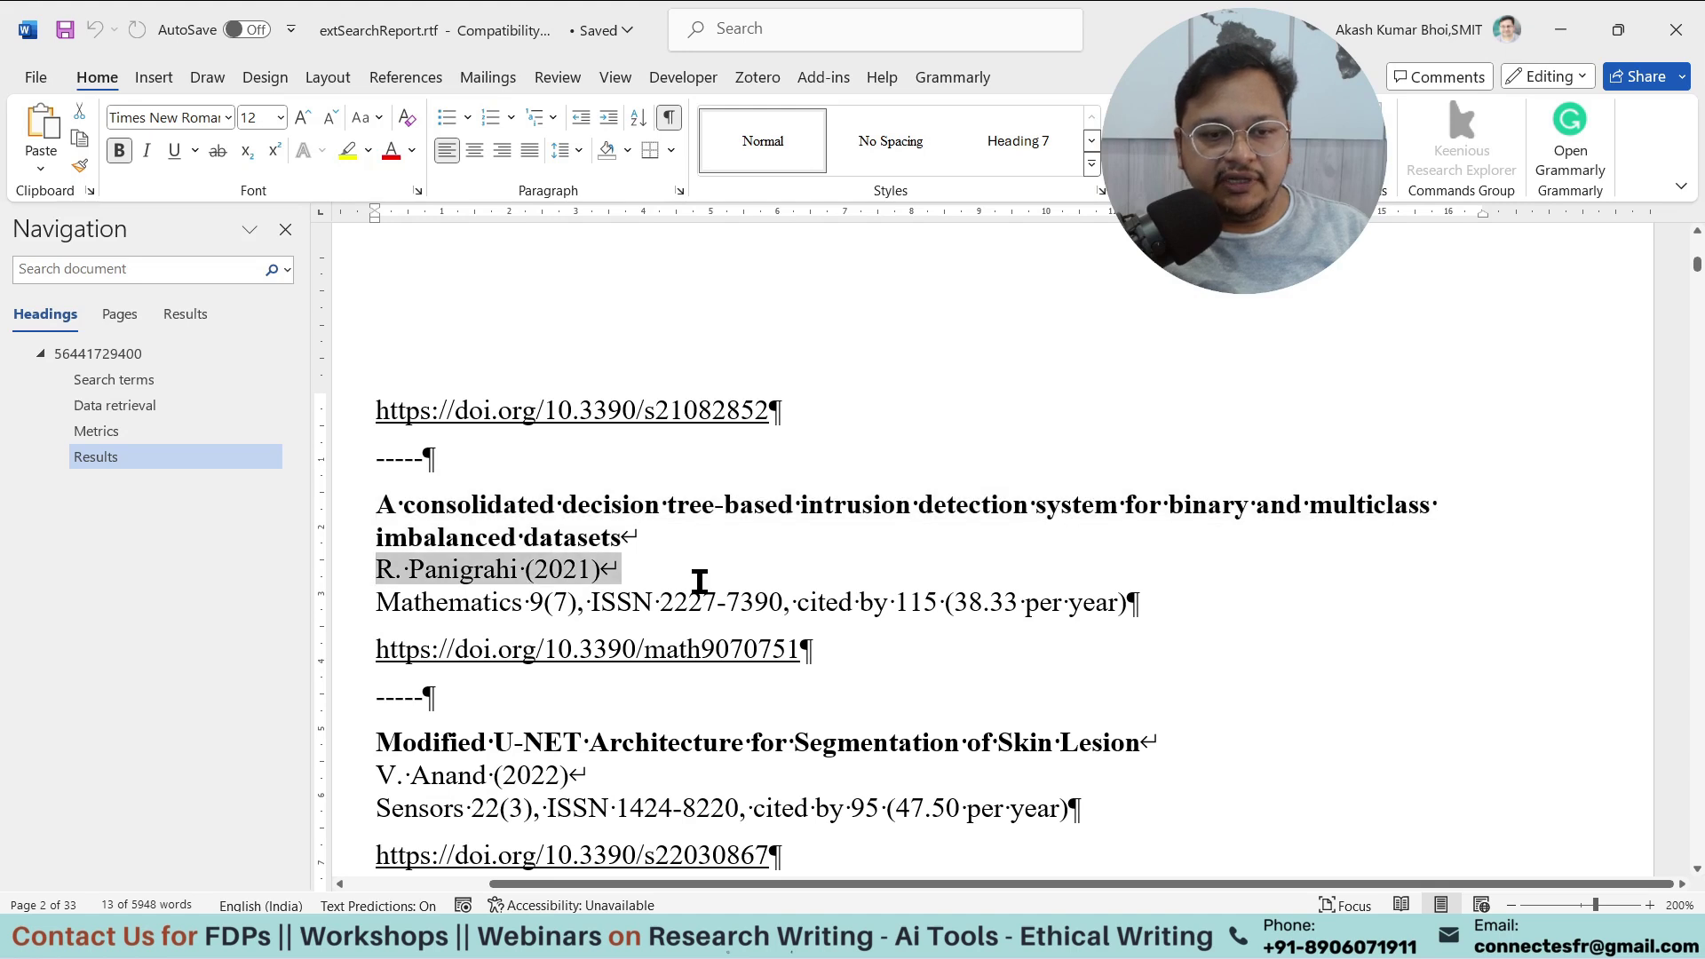
drag(380, 610, 1230, 592)
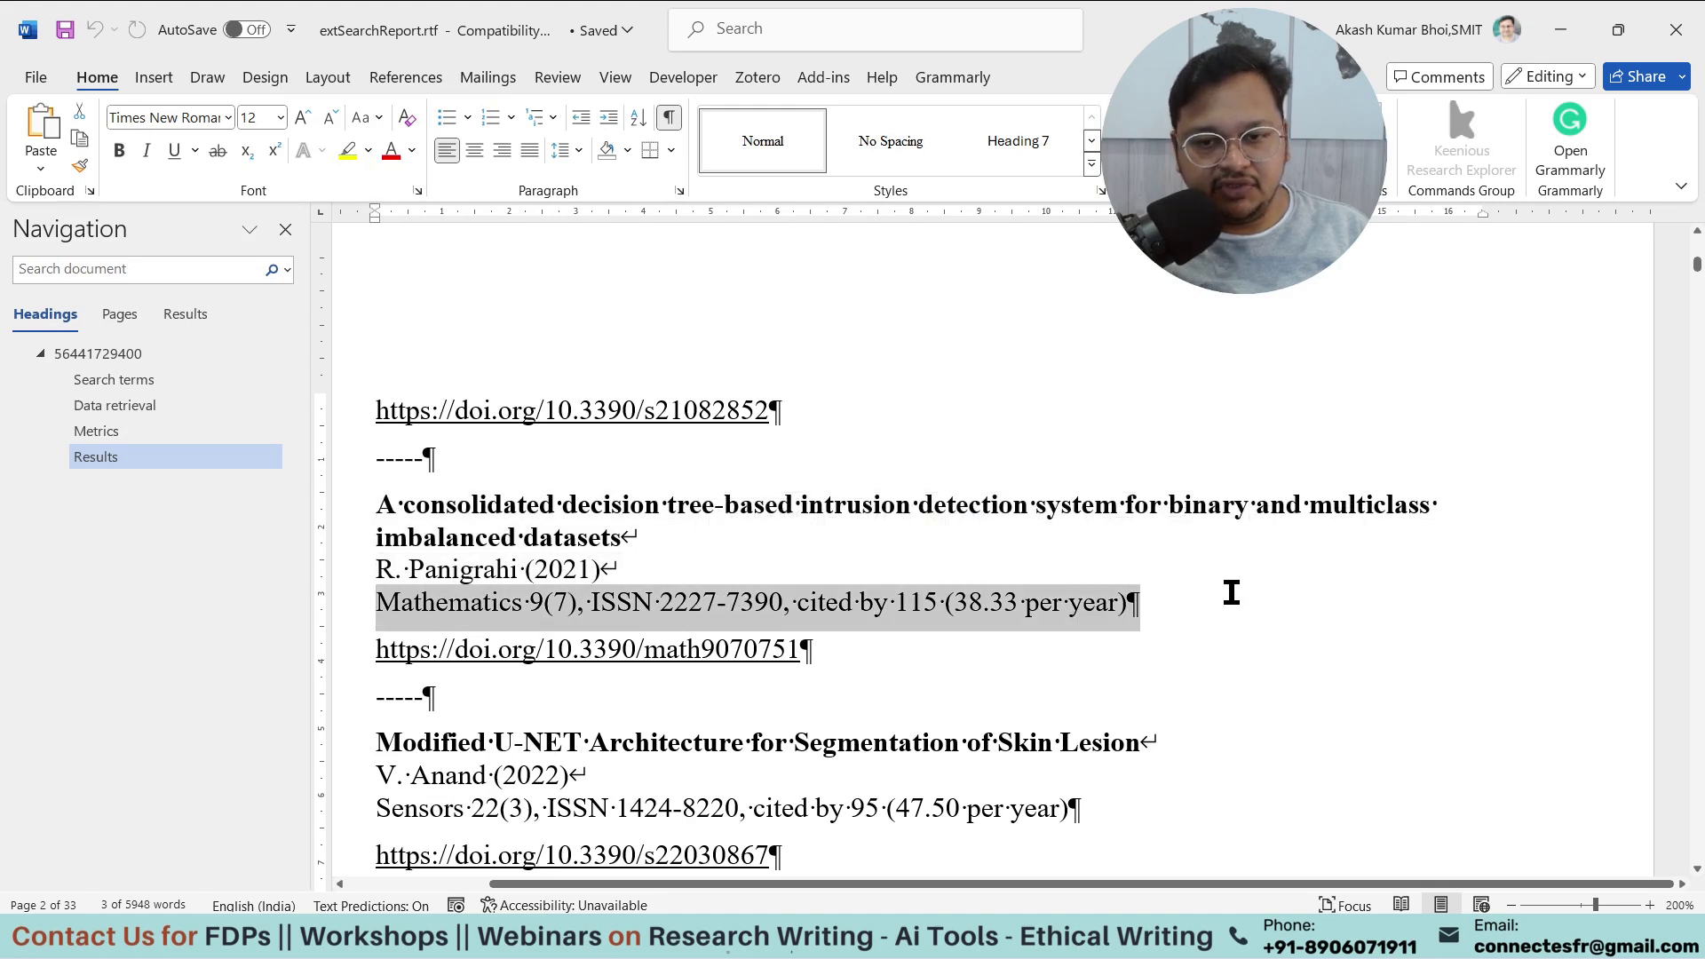
scroll(1252, 679, down, 1)
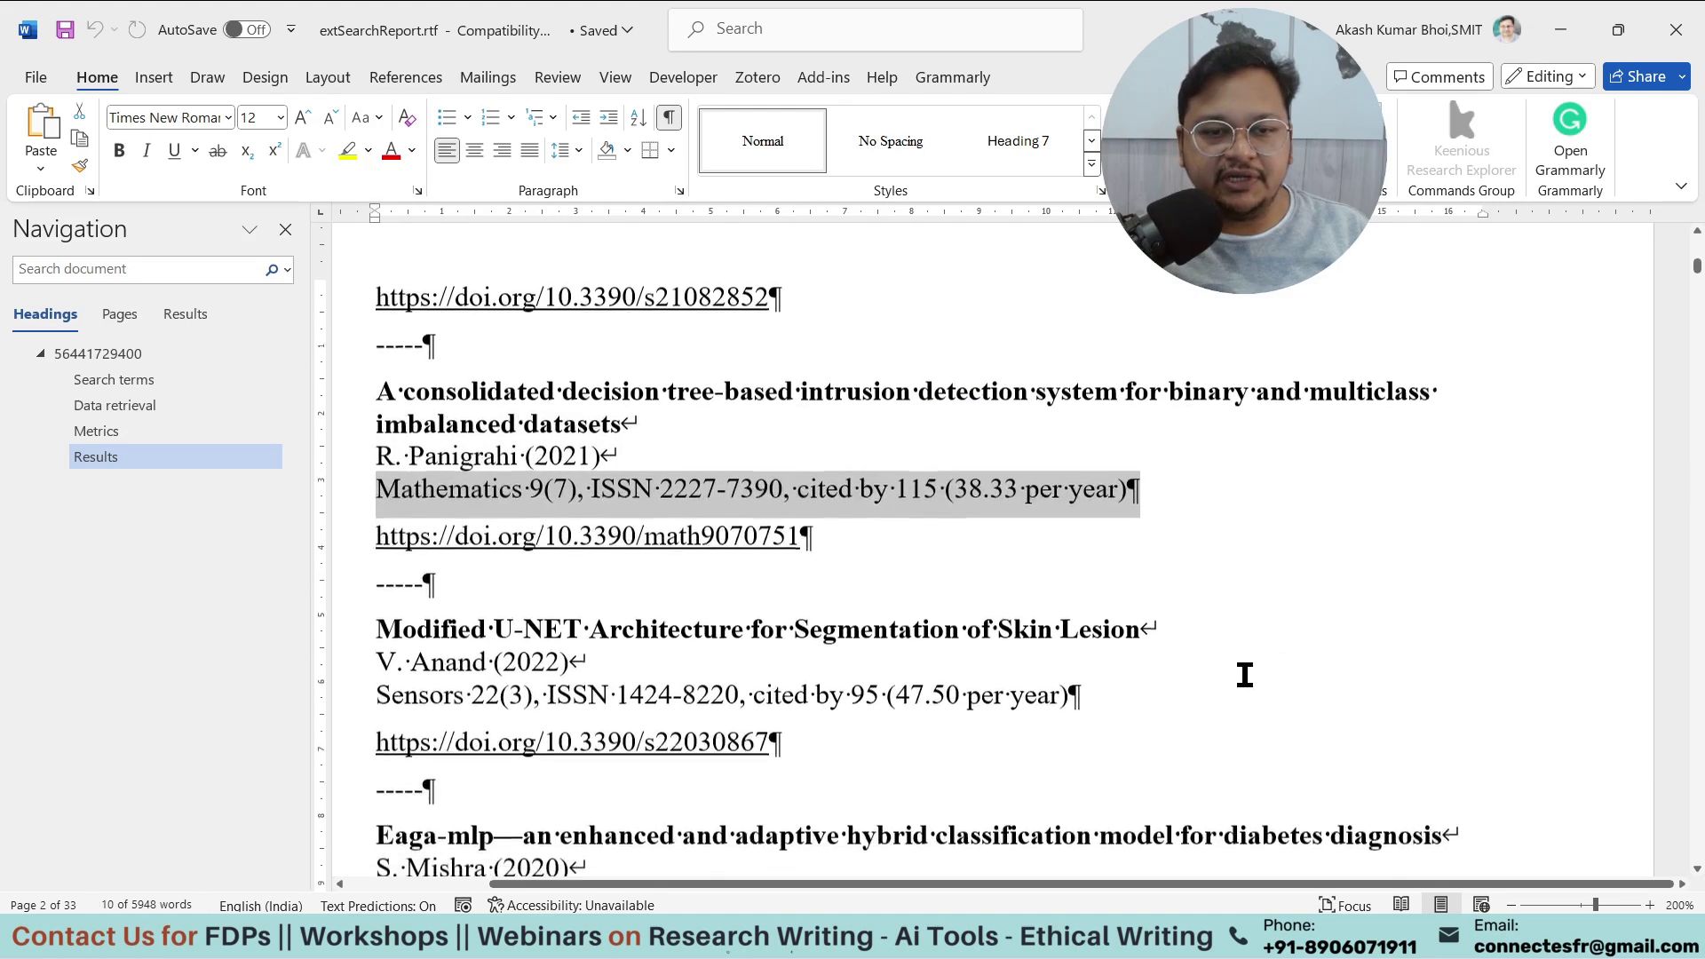
Examine the citation counts, per-year rates and DOI links of the remaining papers through to the end of the extended report.
click(891, 491)
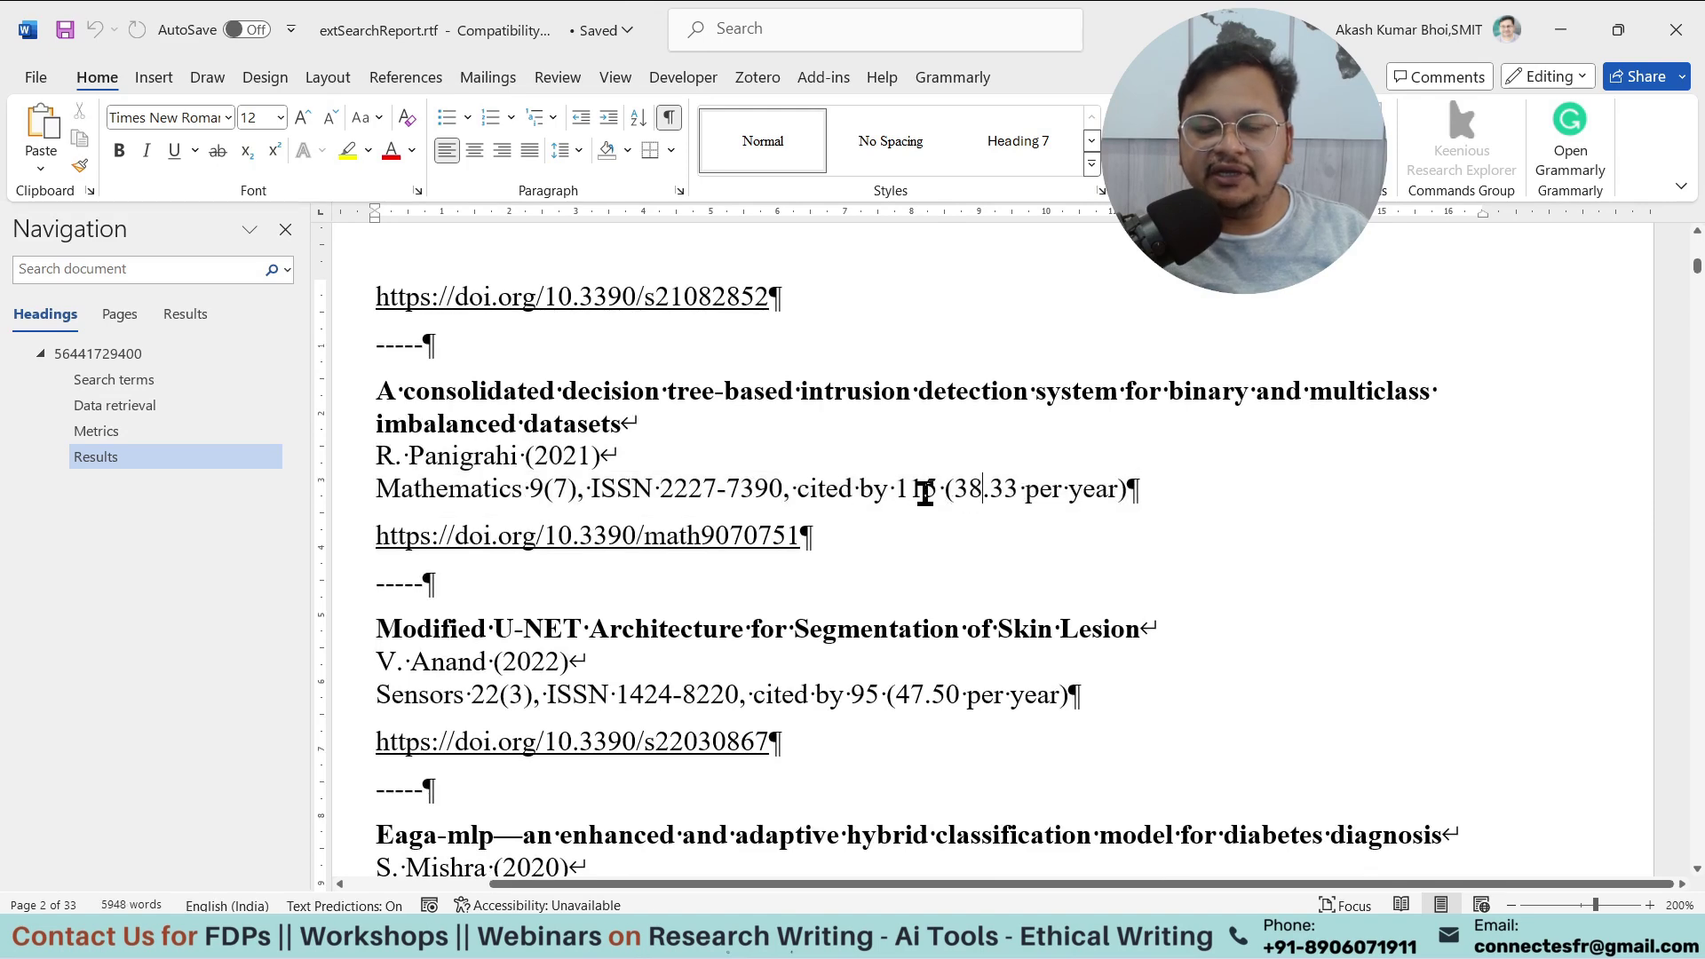
scroll(1066, 533, down, 1)
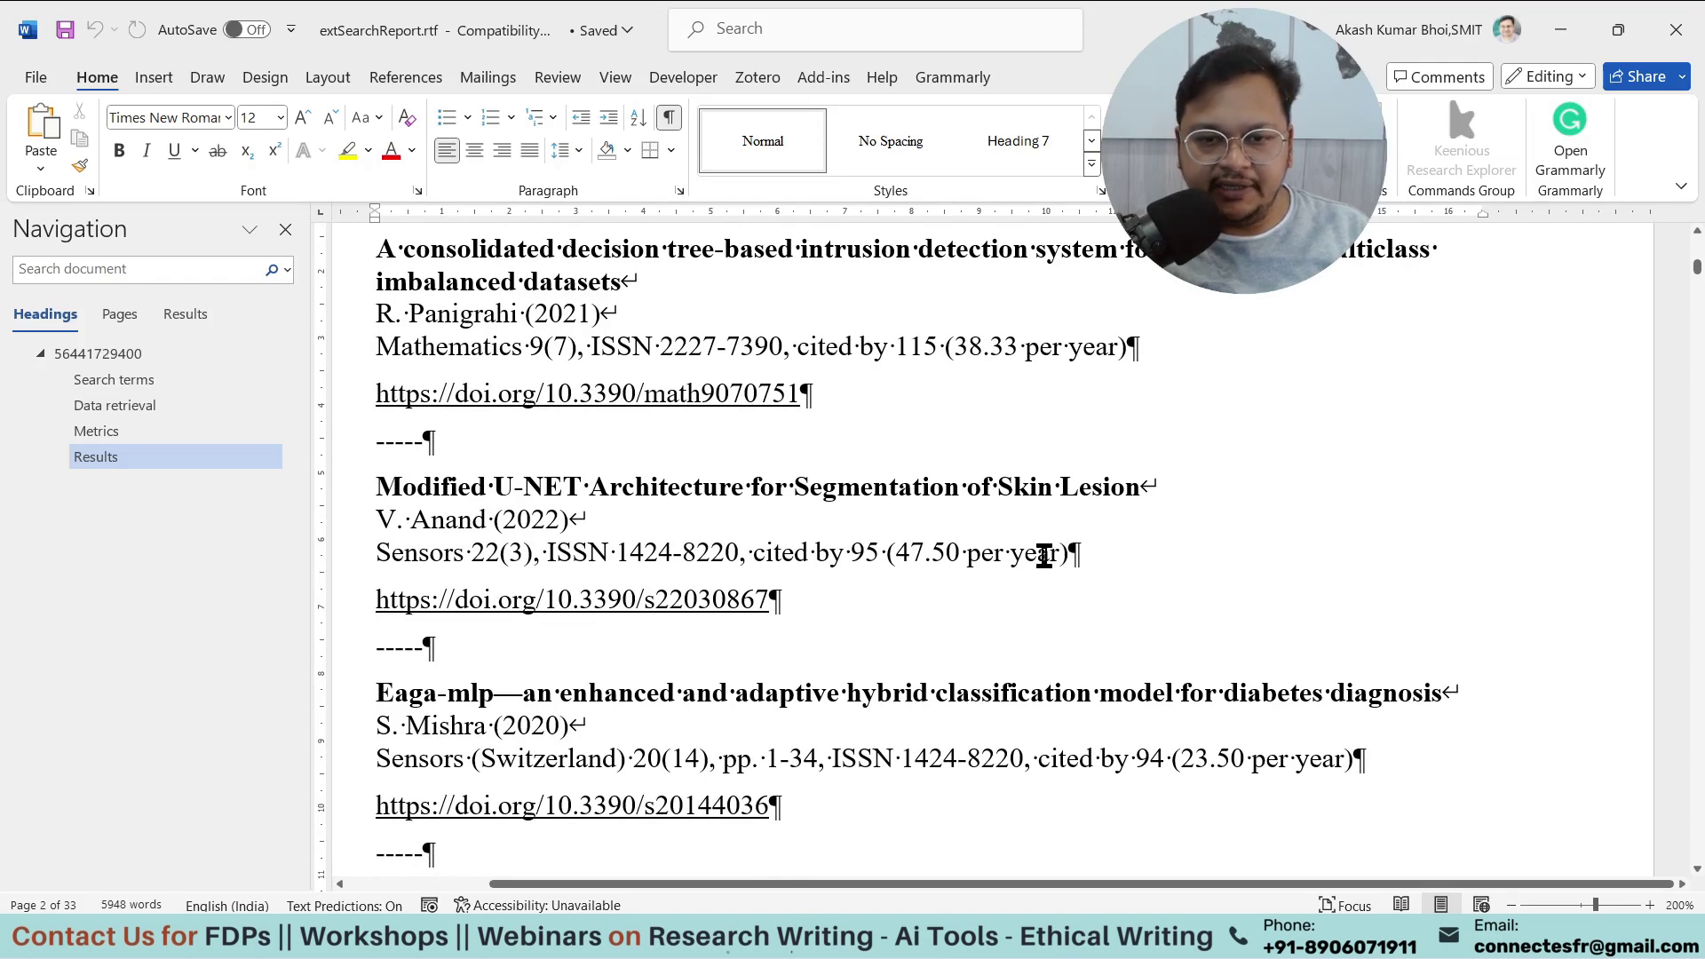
drag(888, 551, 586, 524)
scroll(586, 624, down, 2)
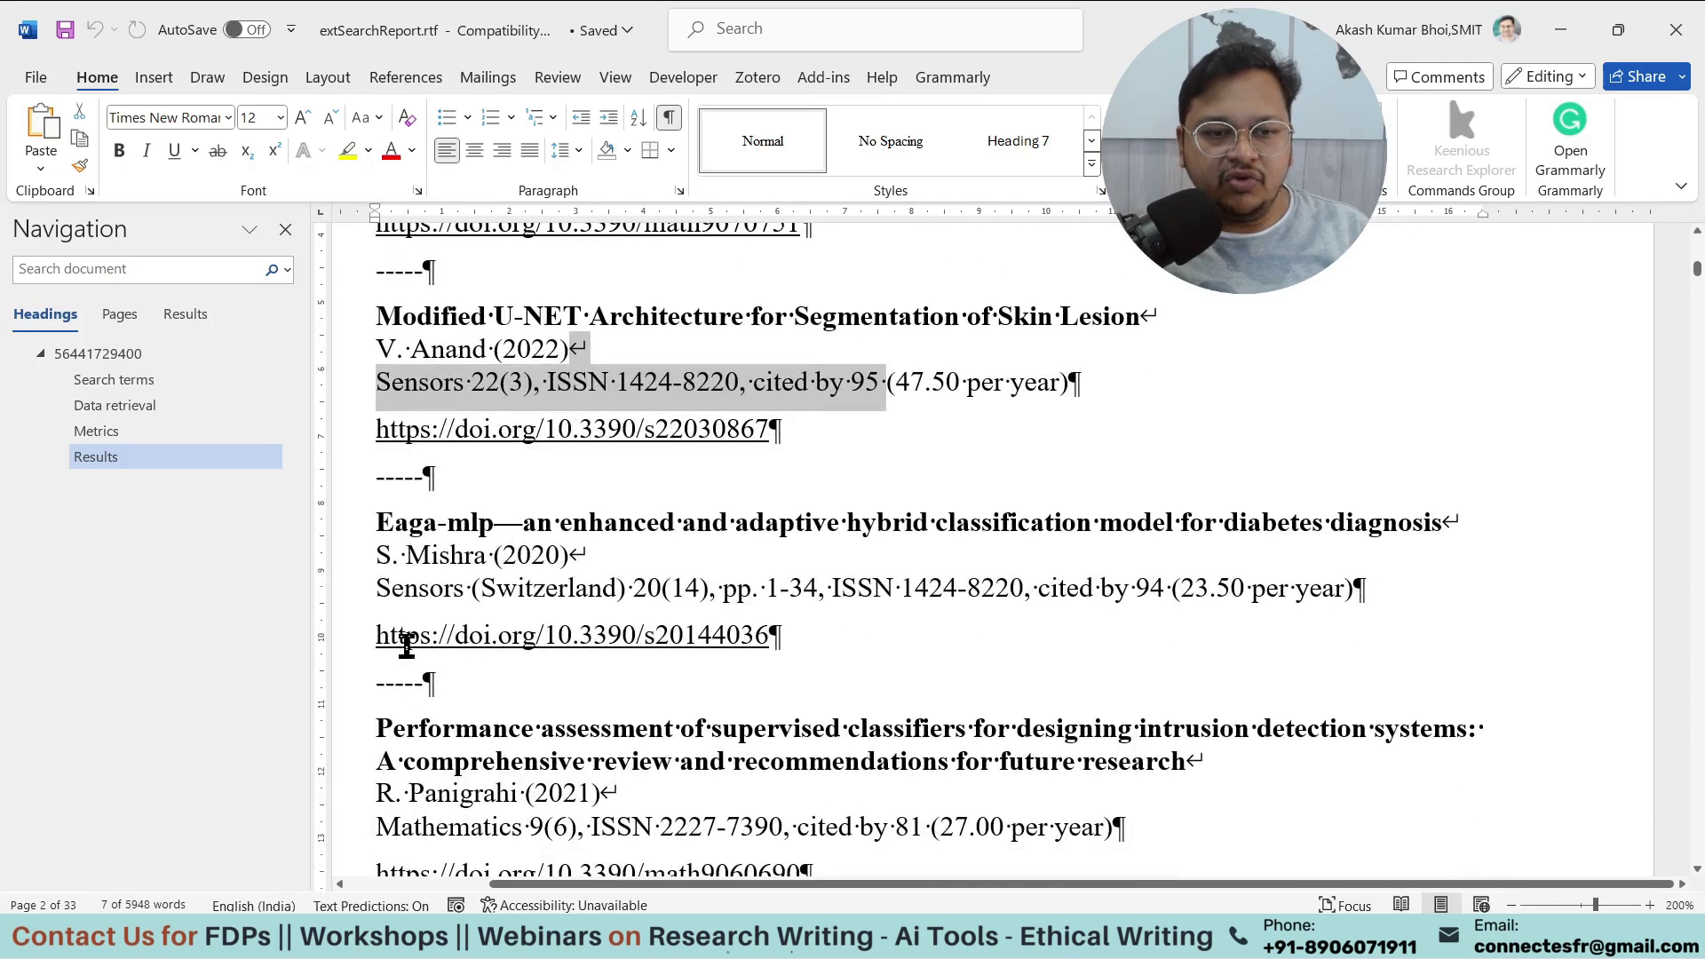
scroll(1025, 598, down, 2)
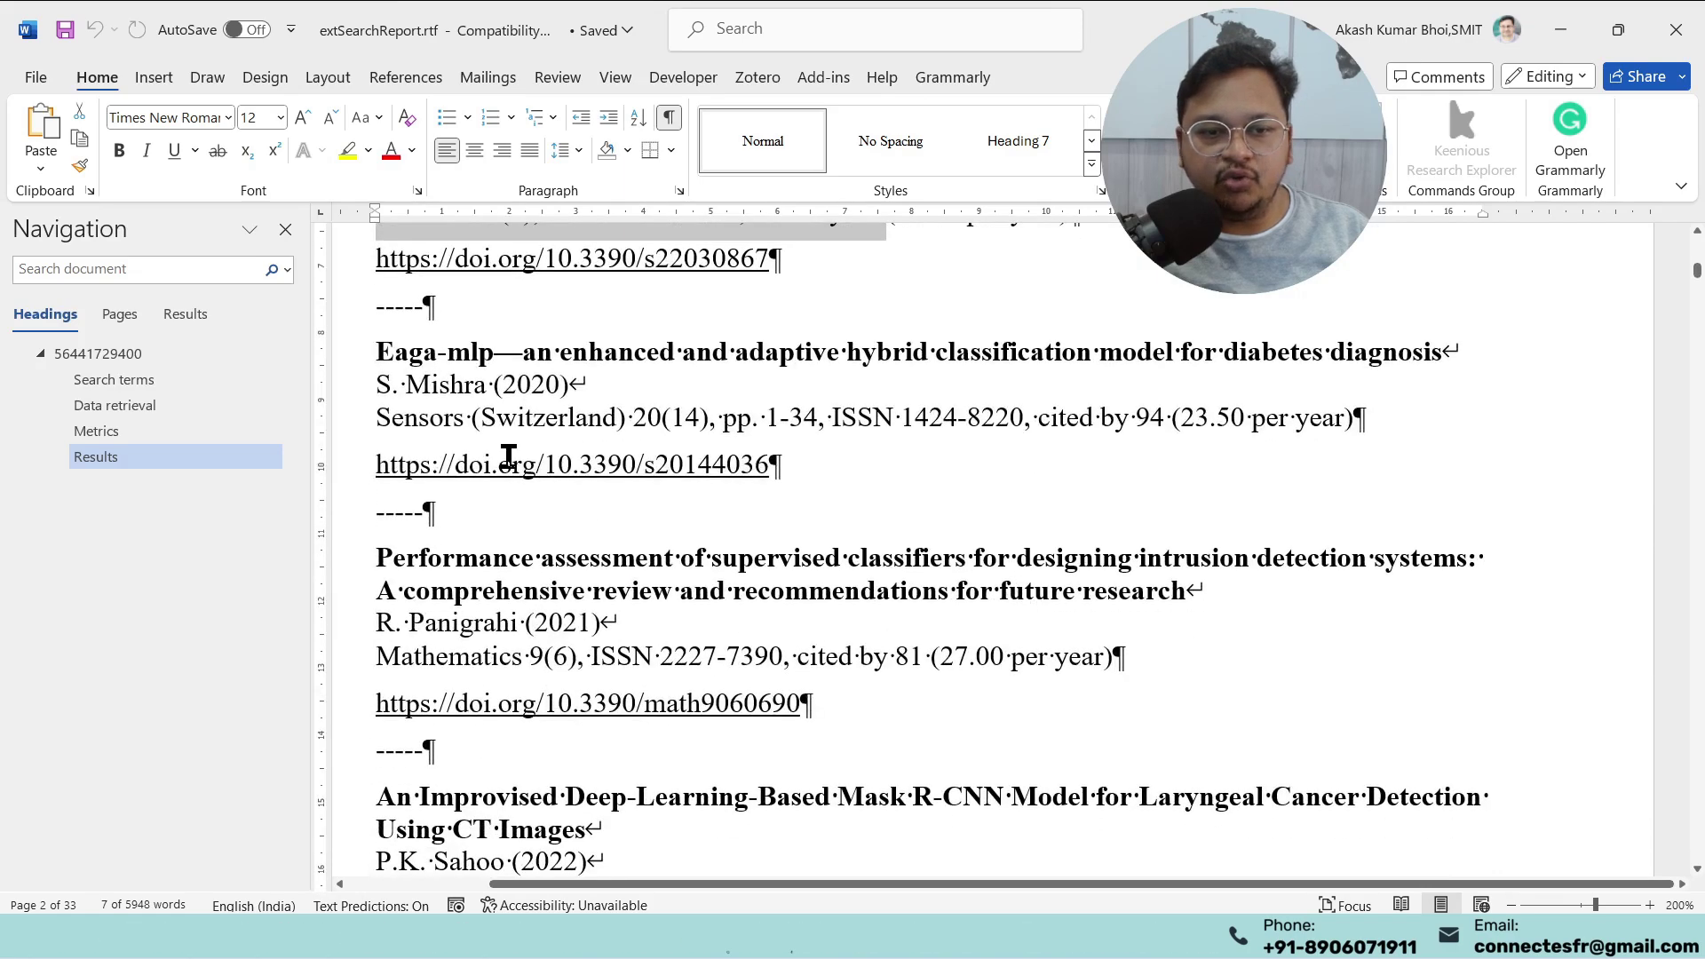
scroll(653, 627, down, 2)
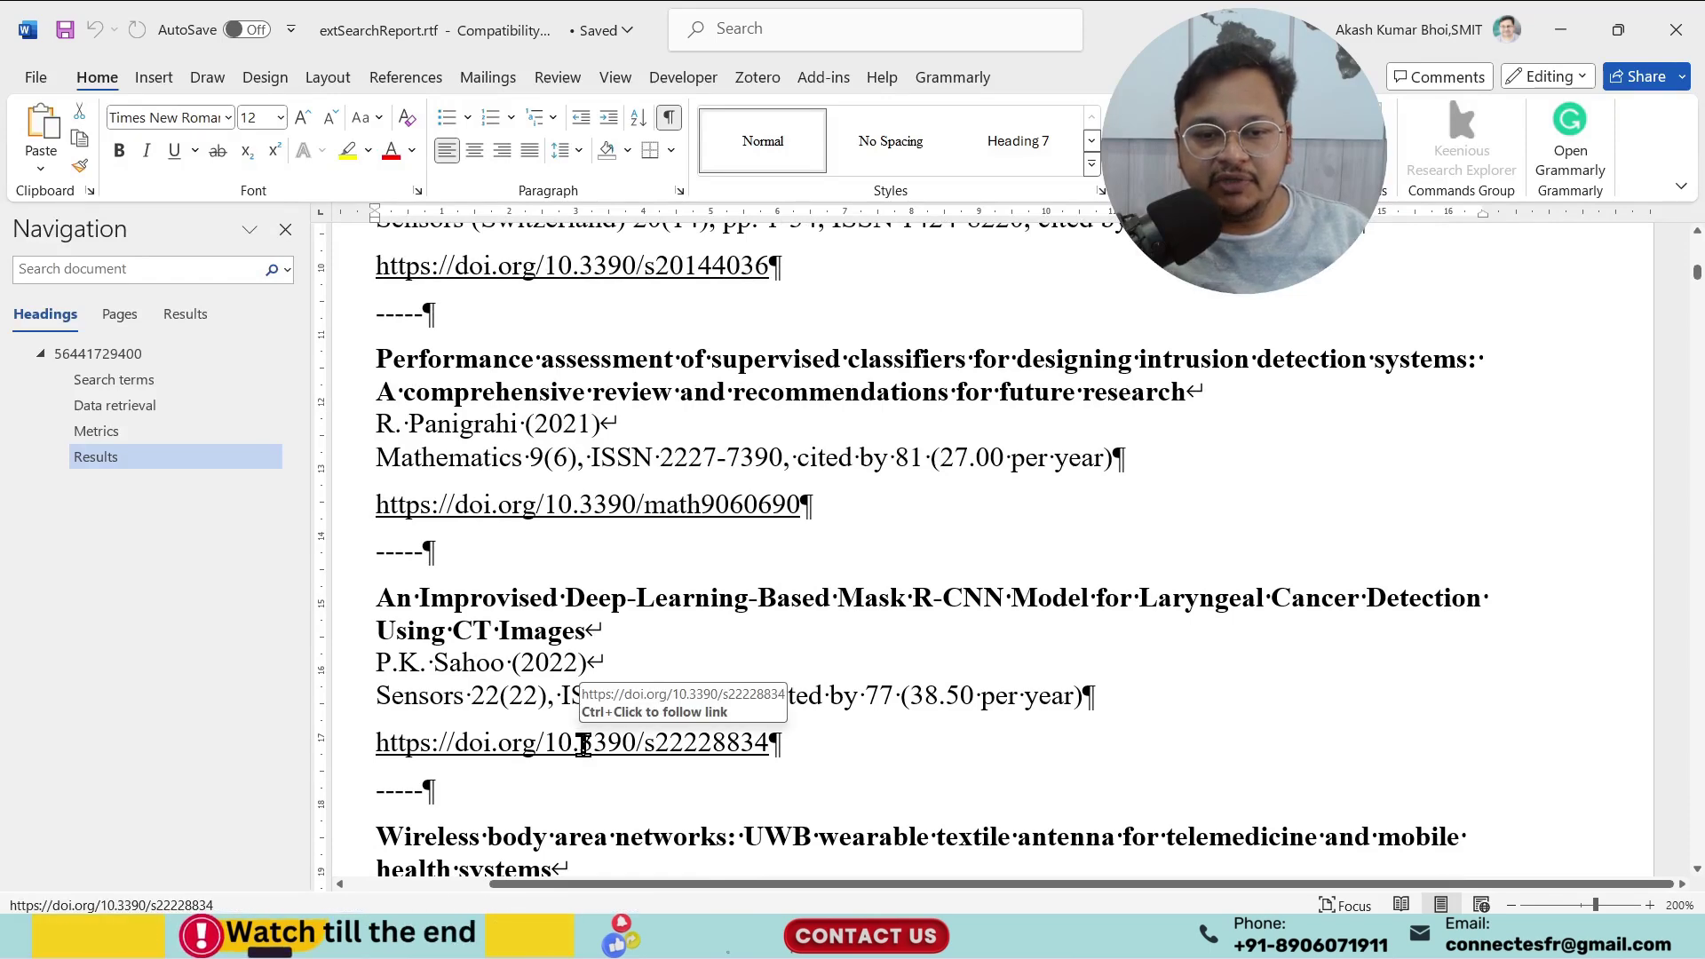
scroll(1542, 483, down, 2)
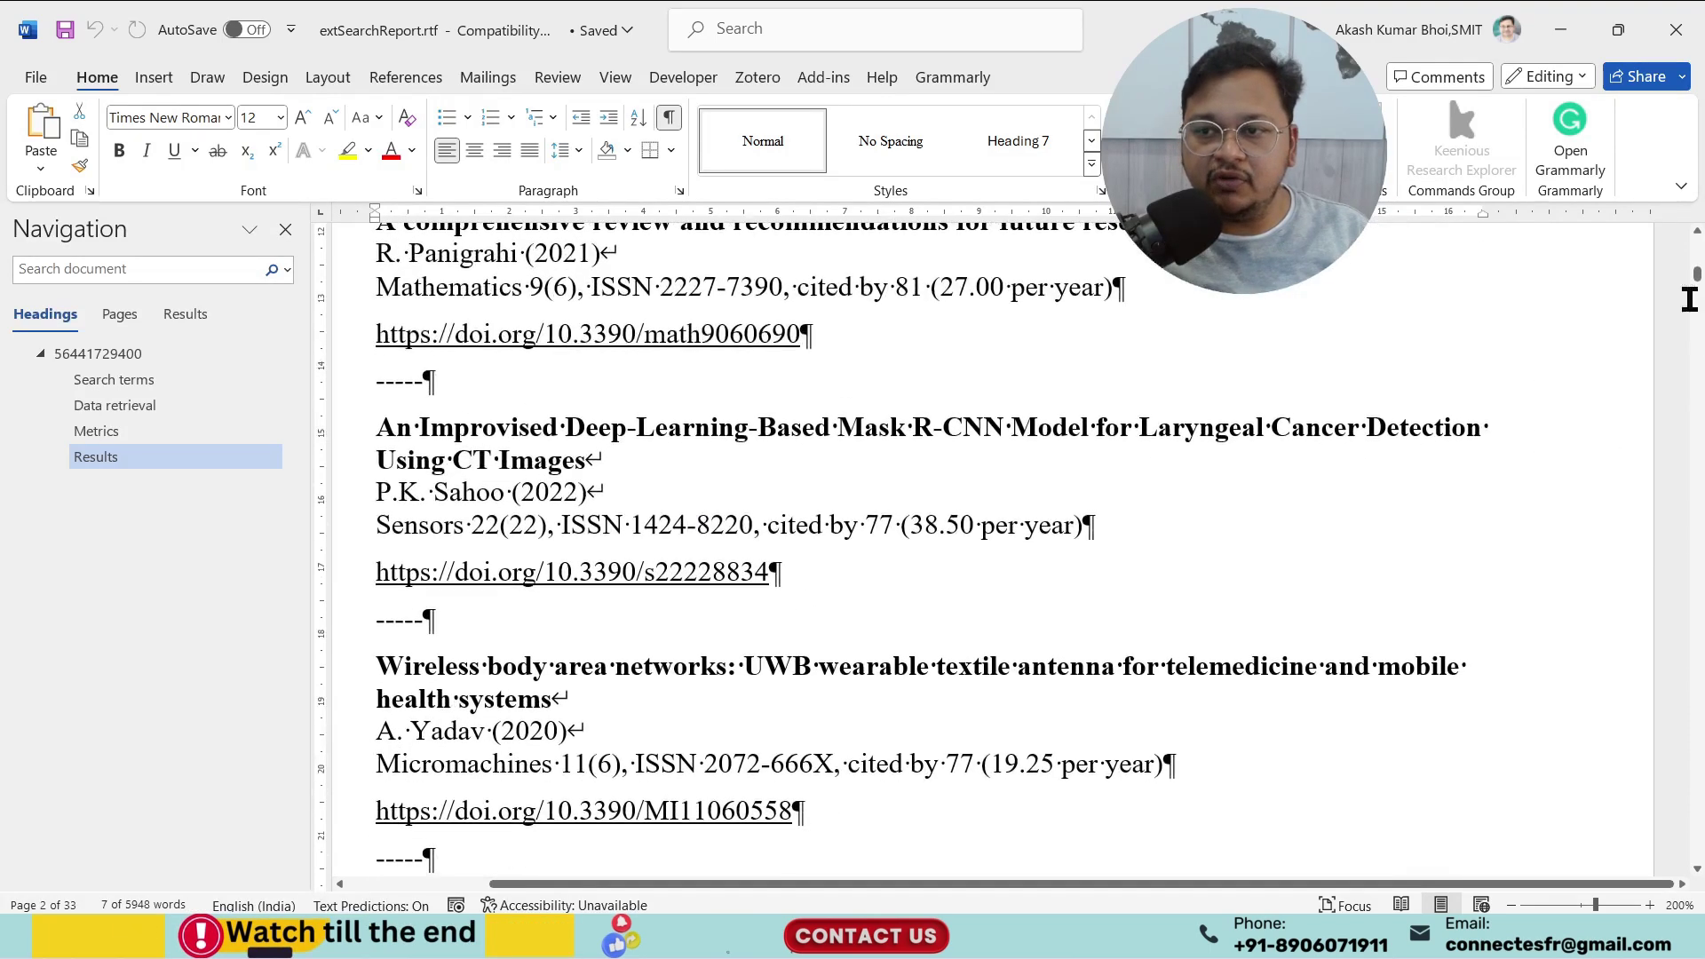
drag(1698, 295, 1688, 830)
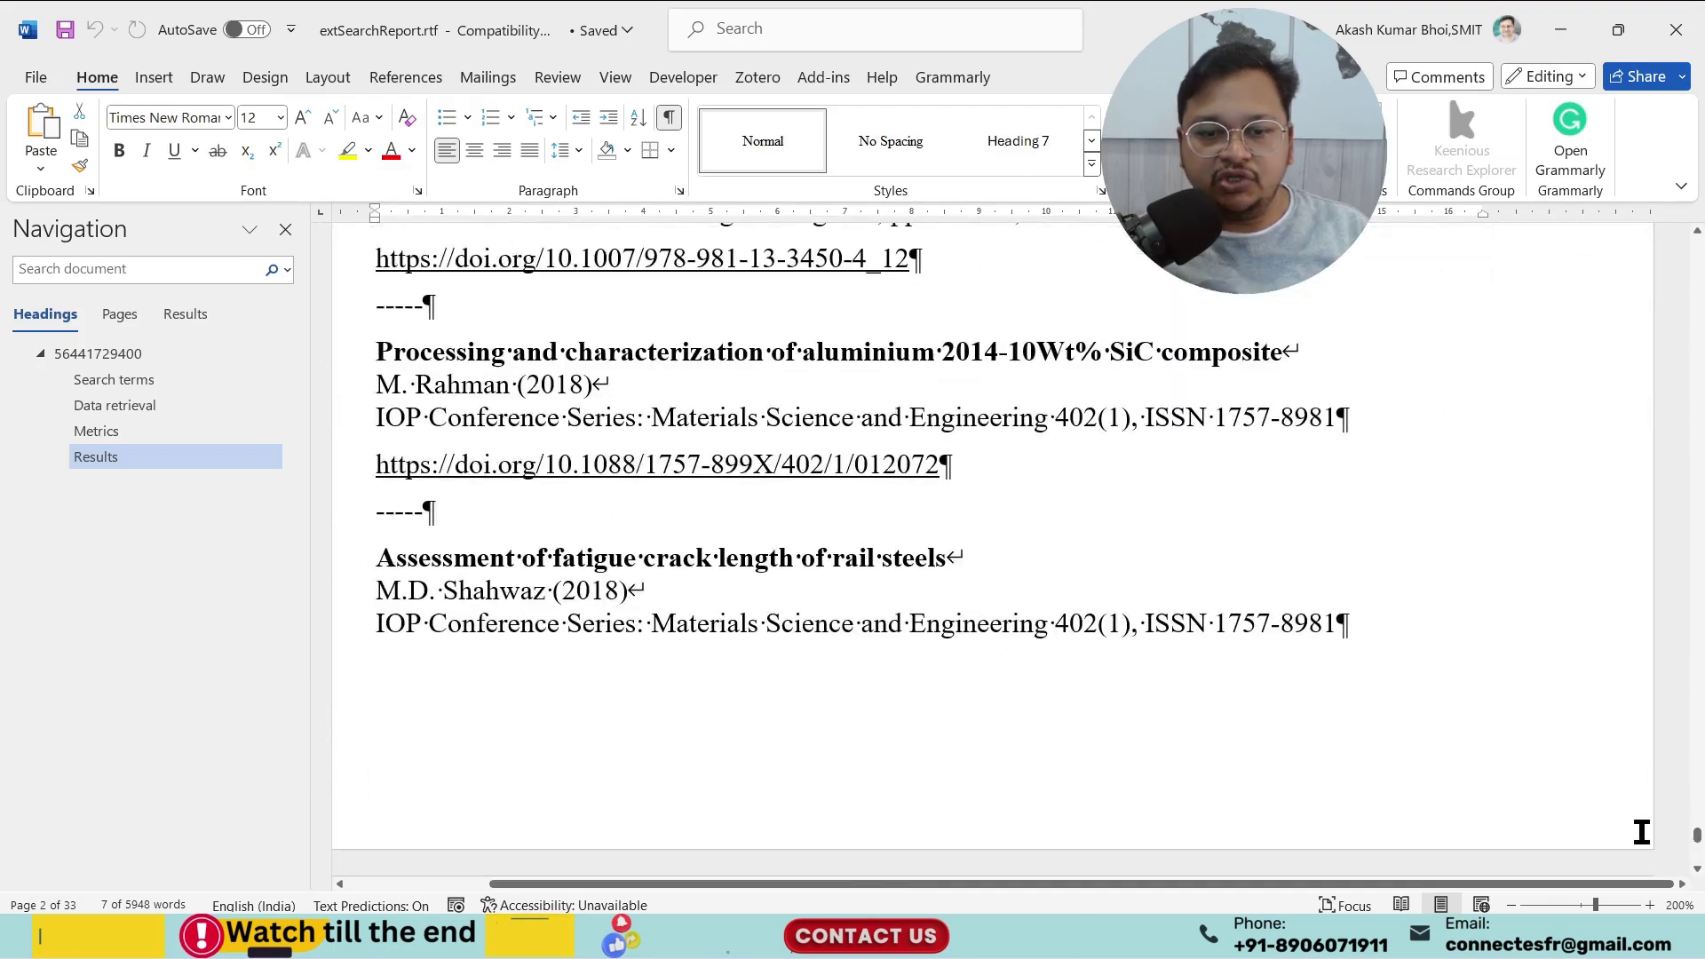
Switch to Publish or Perish and save the citation metrics in CSV format as PoPMetrics.csv in Downloads.
click(992, 839)
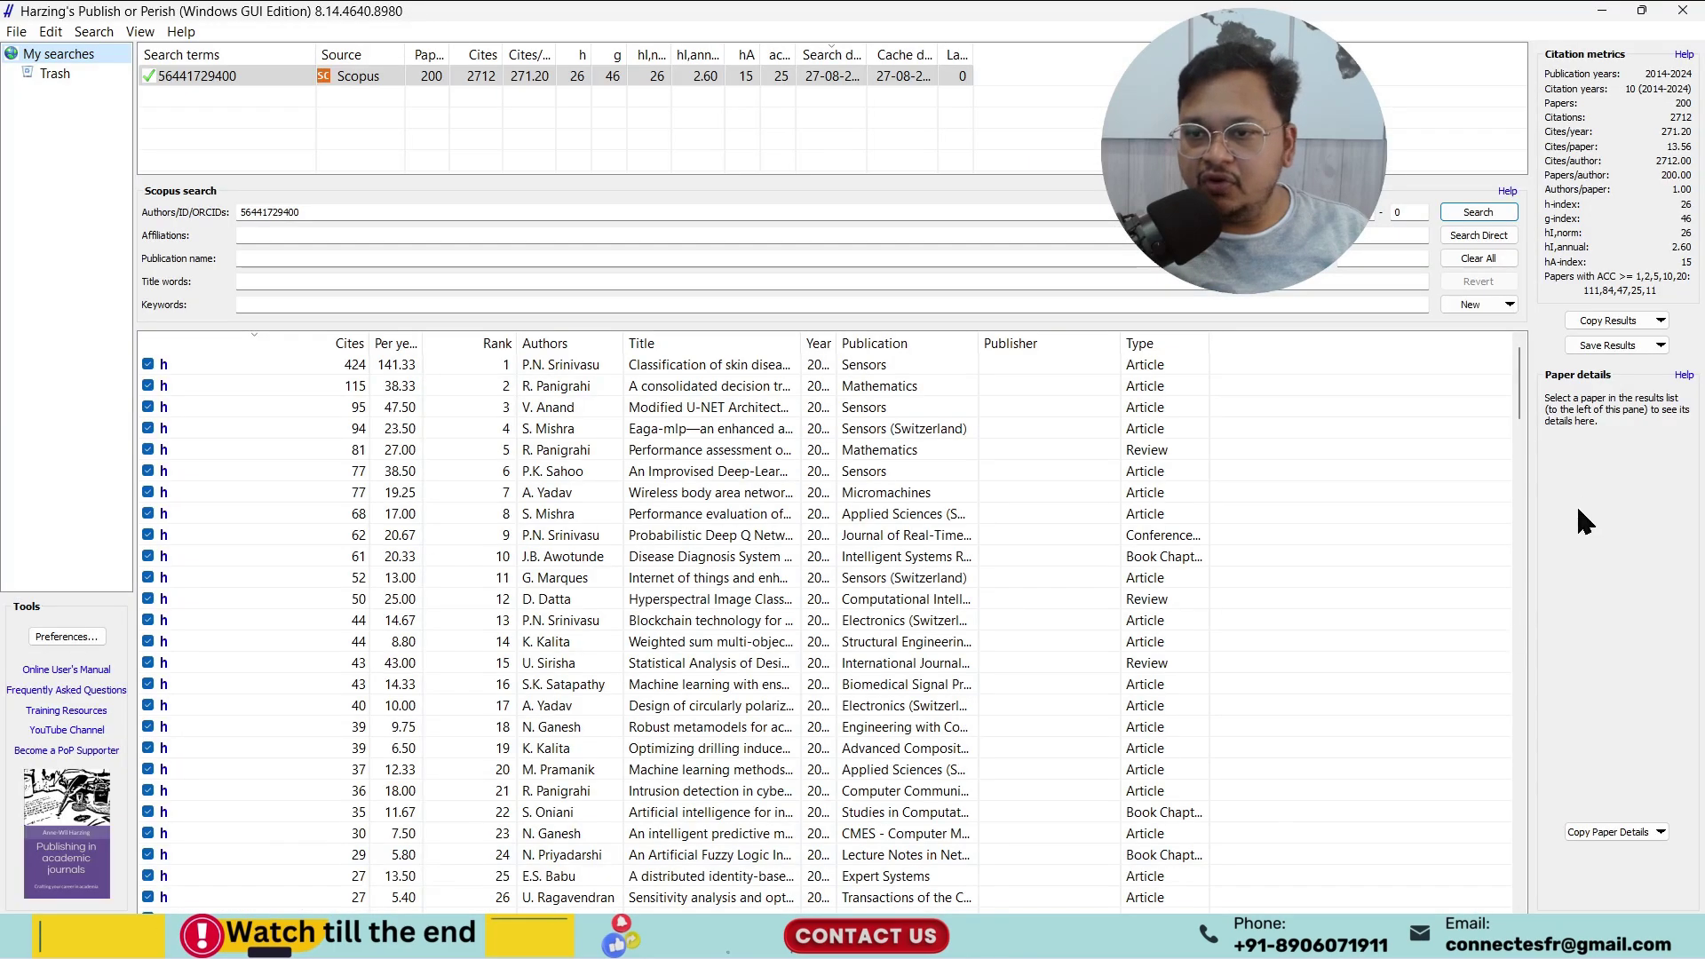
click(1612, 344)
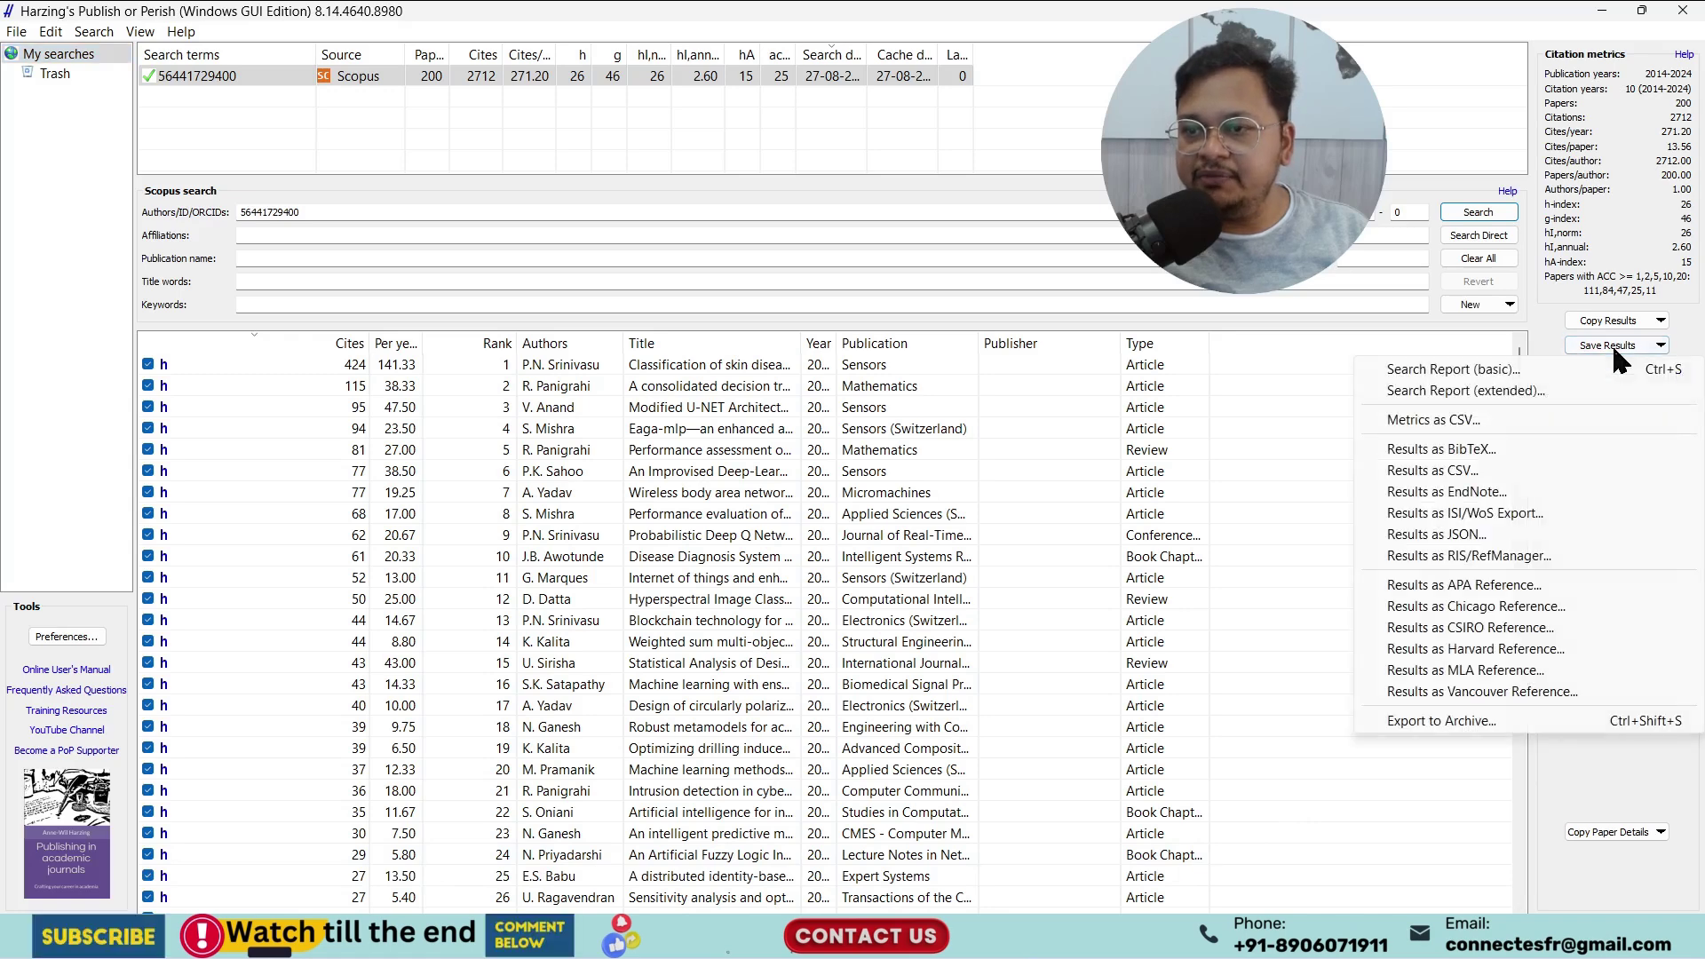
click(1410, 418)
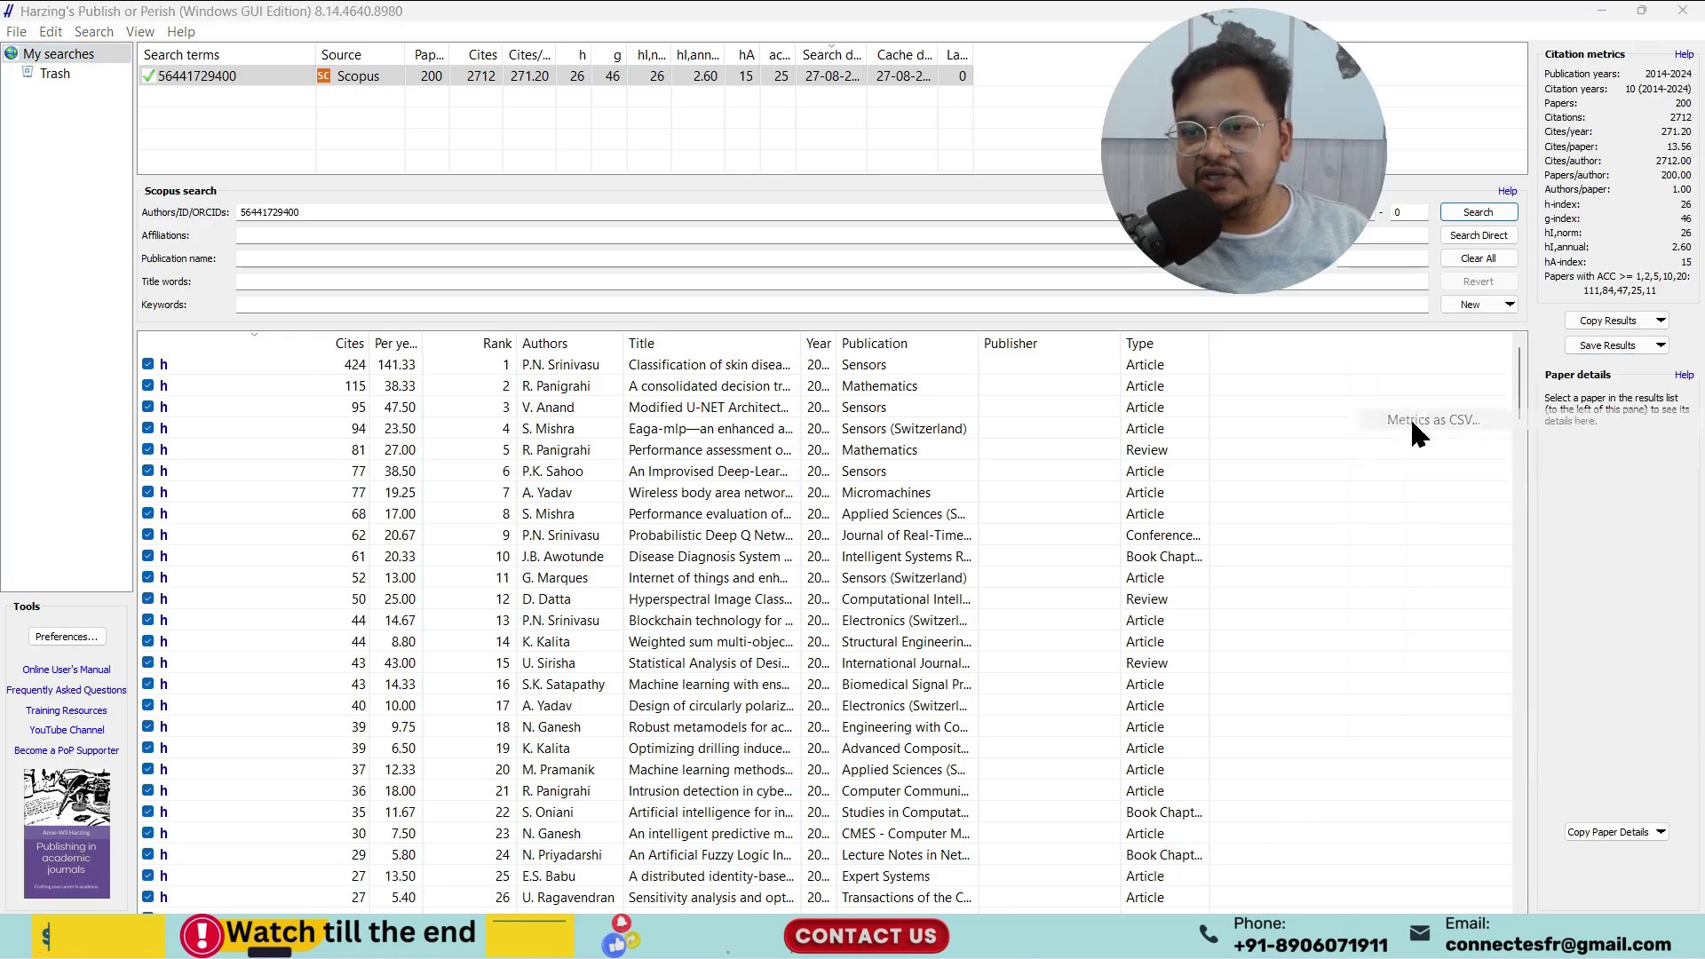
click(1044, 603)
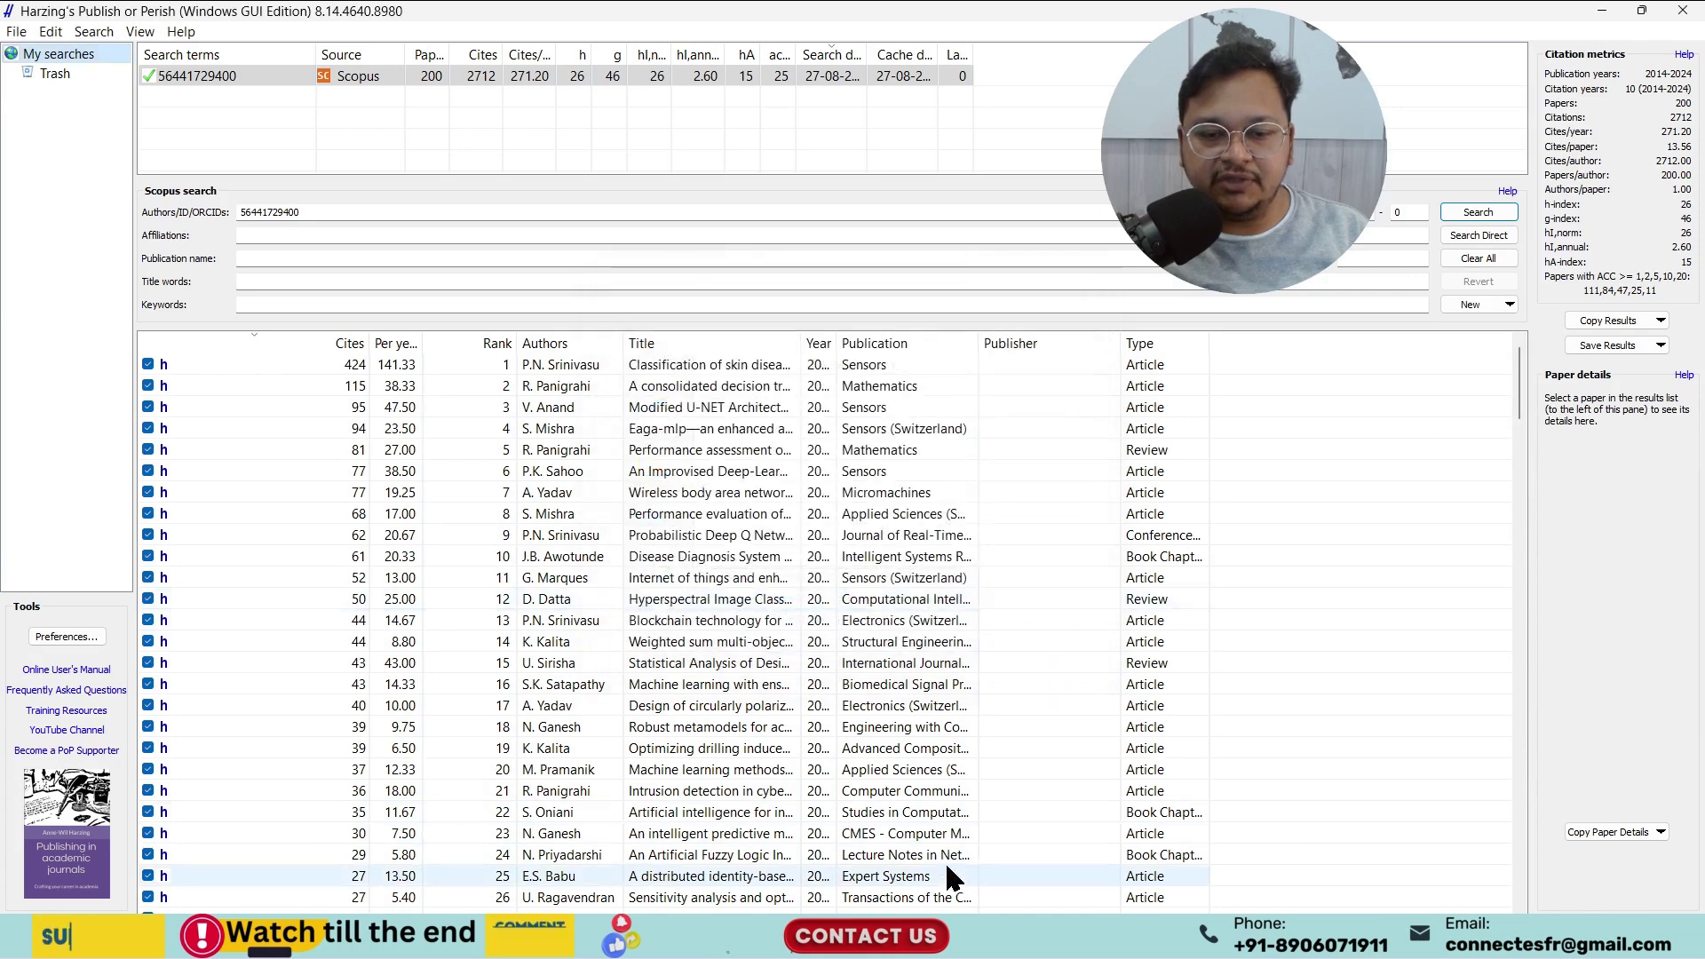
Open PoPMetrics.csv from the Downloads folder and examine the query, source, papers, citations and years values.
click(888, 937)
click(754, 327)
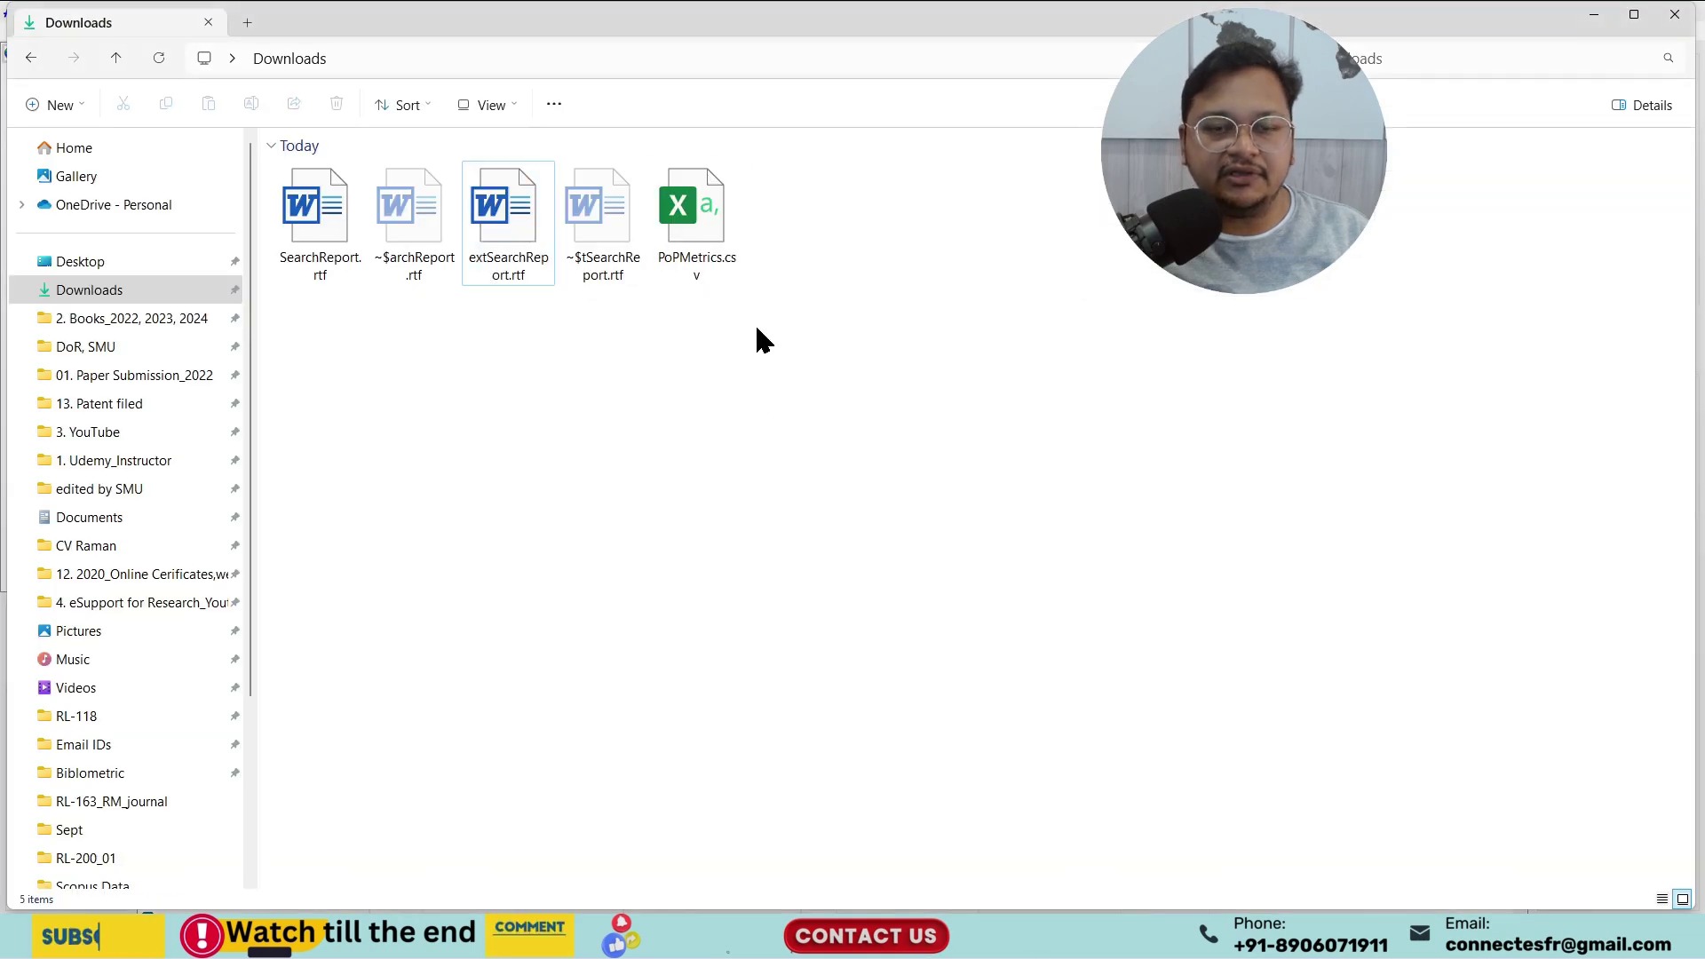
click(667, 192)
key(Return)
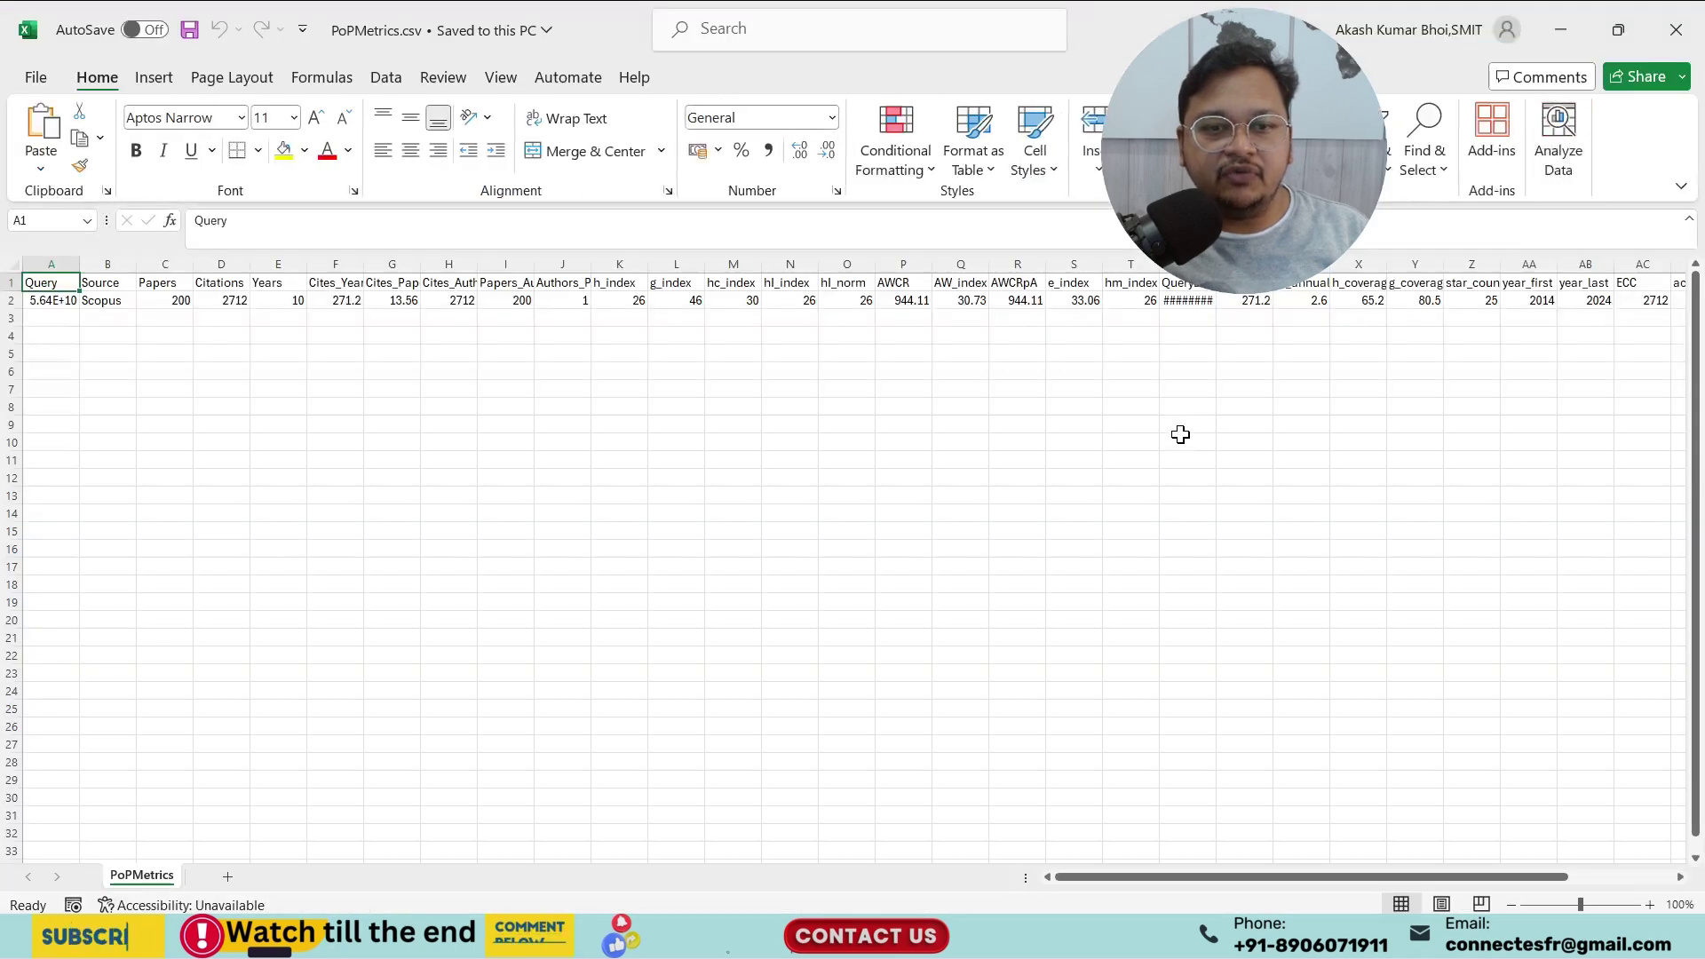
drag(44, 304, 234, 303)
click(342, 302)
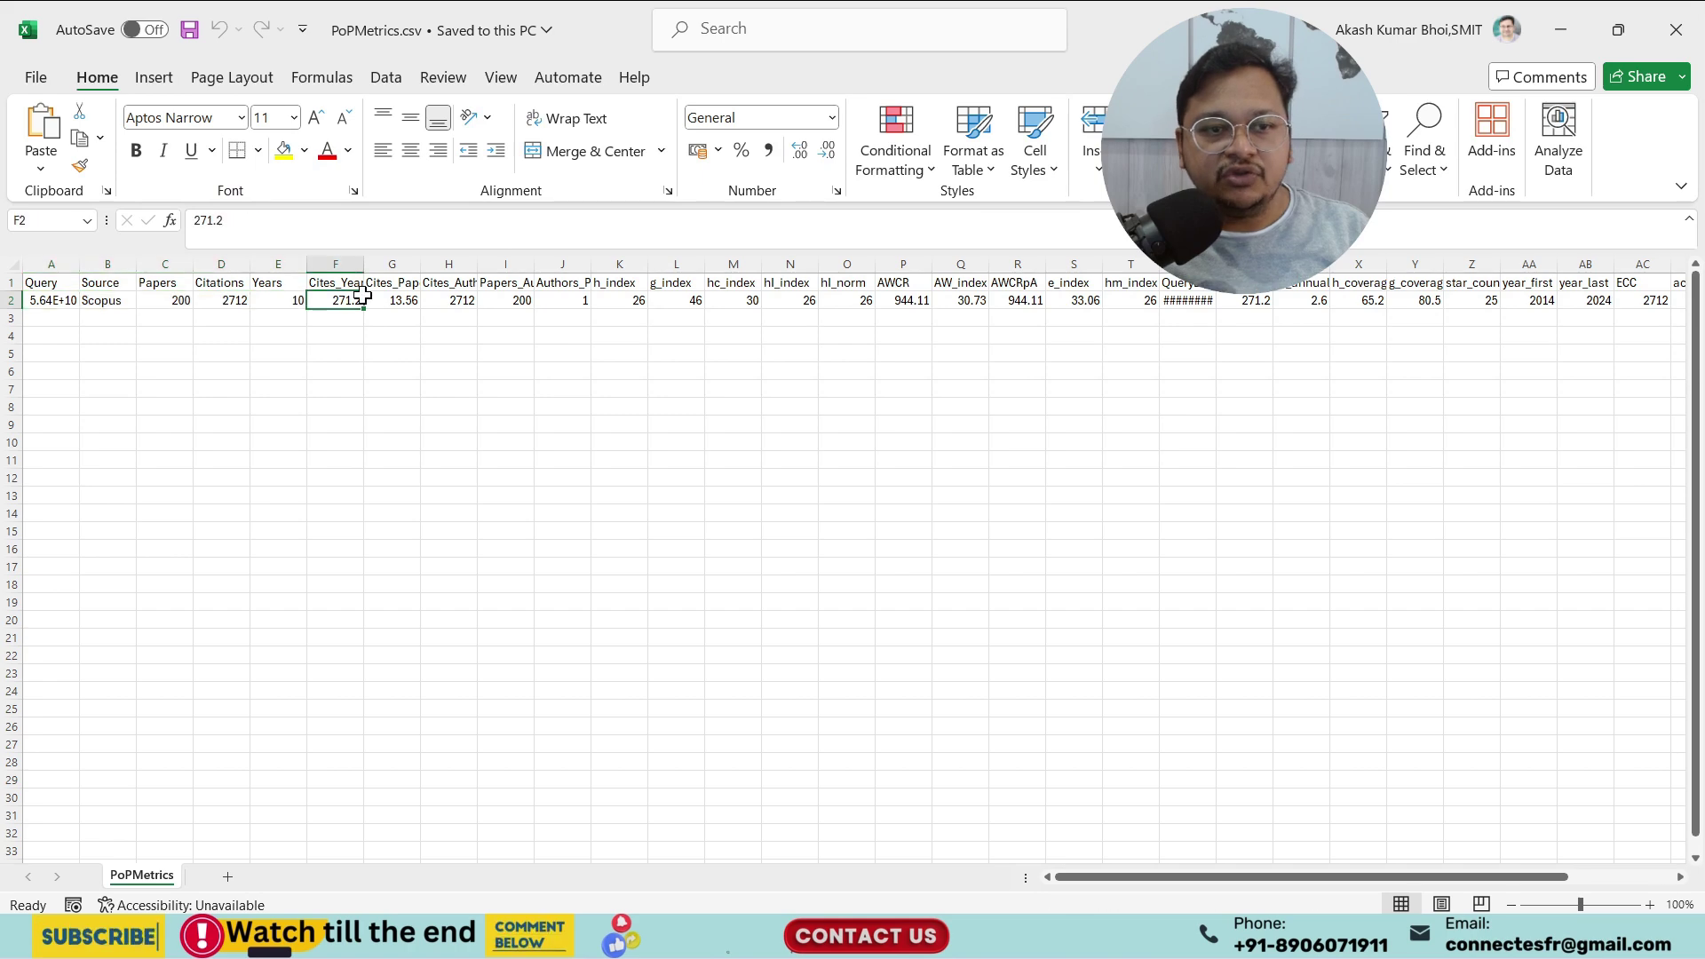
Widen the Cites_Year, Cites_Paper, Cites_Author and Papers_Author columns so their headers can be read in full.
drag(363, 264, 608, 263)
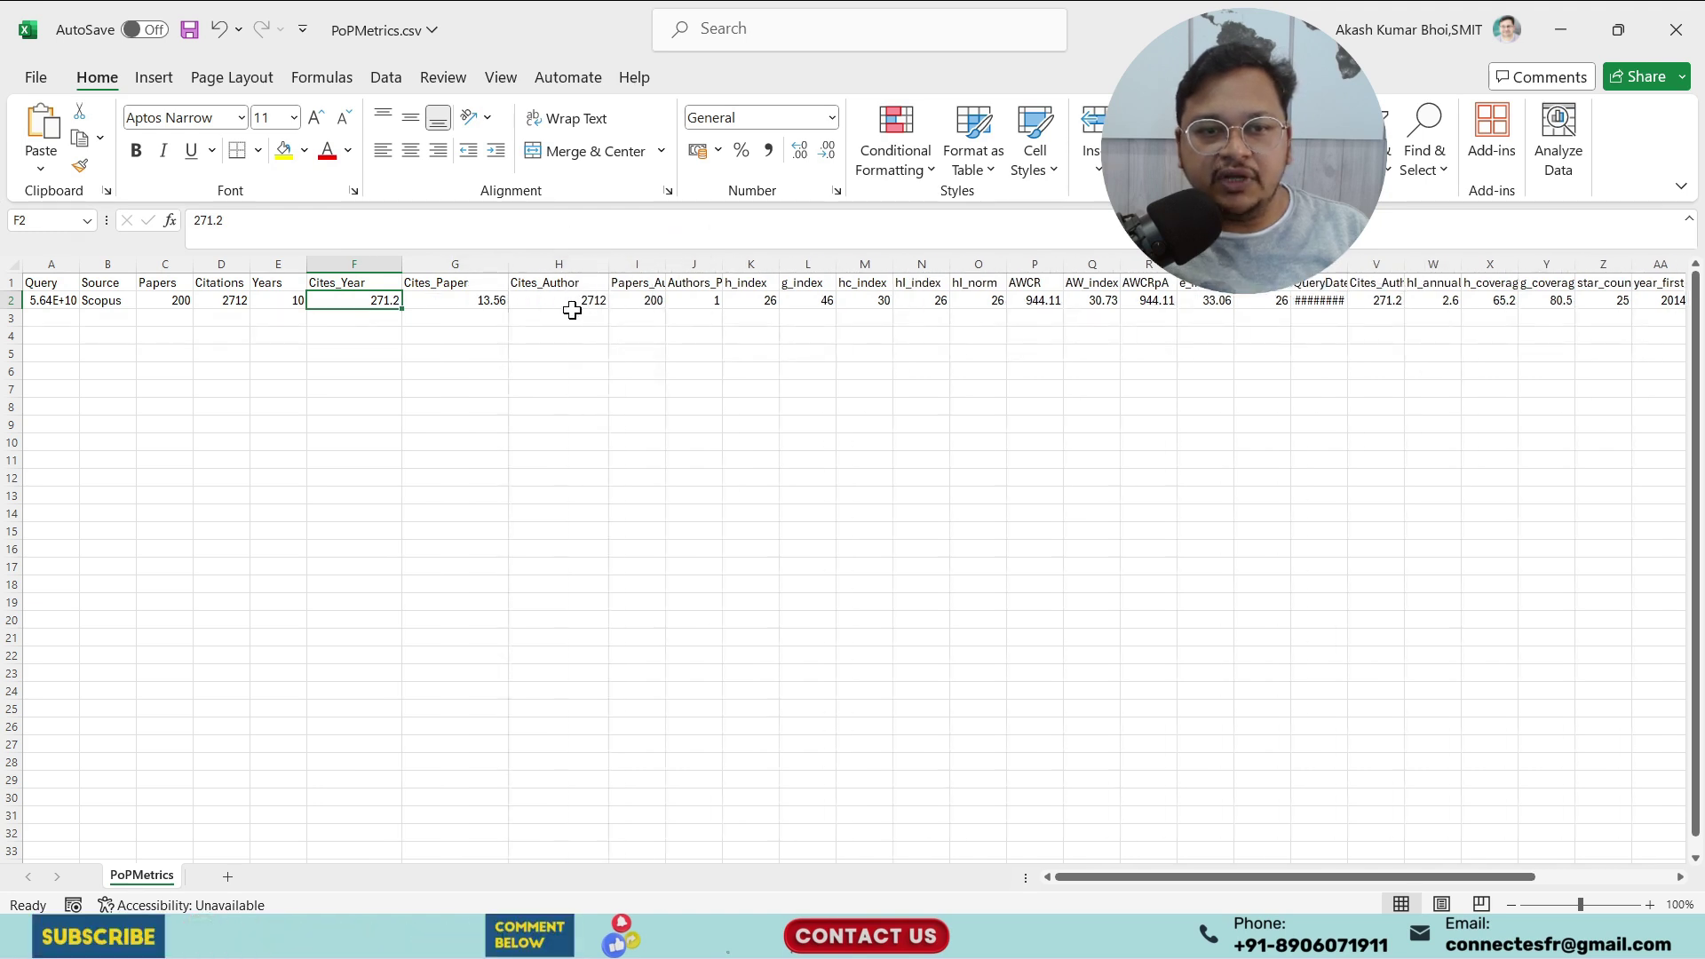
click(573, 302)
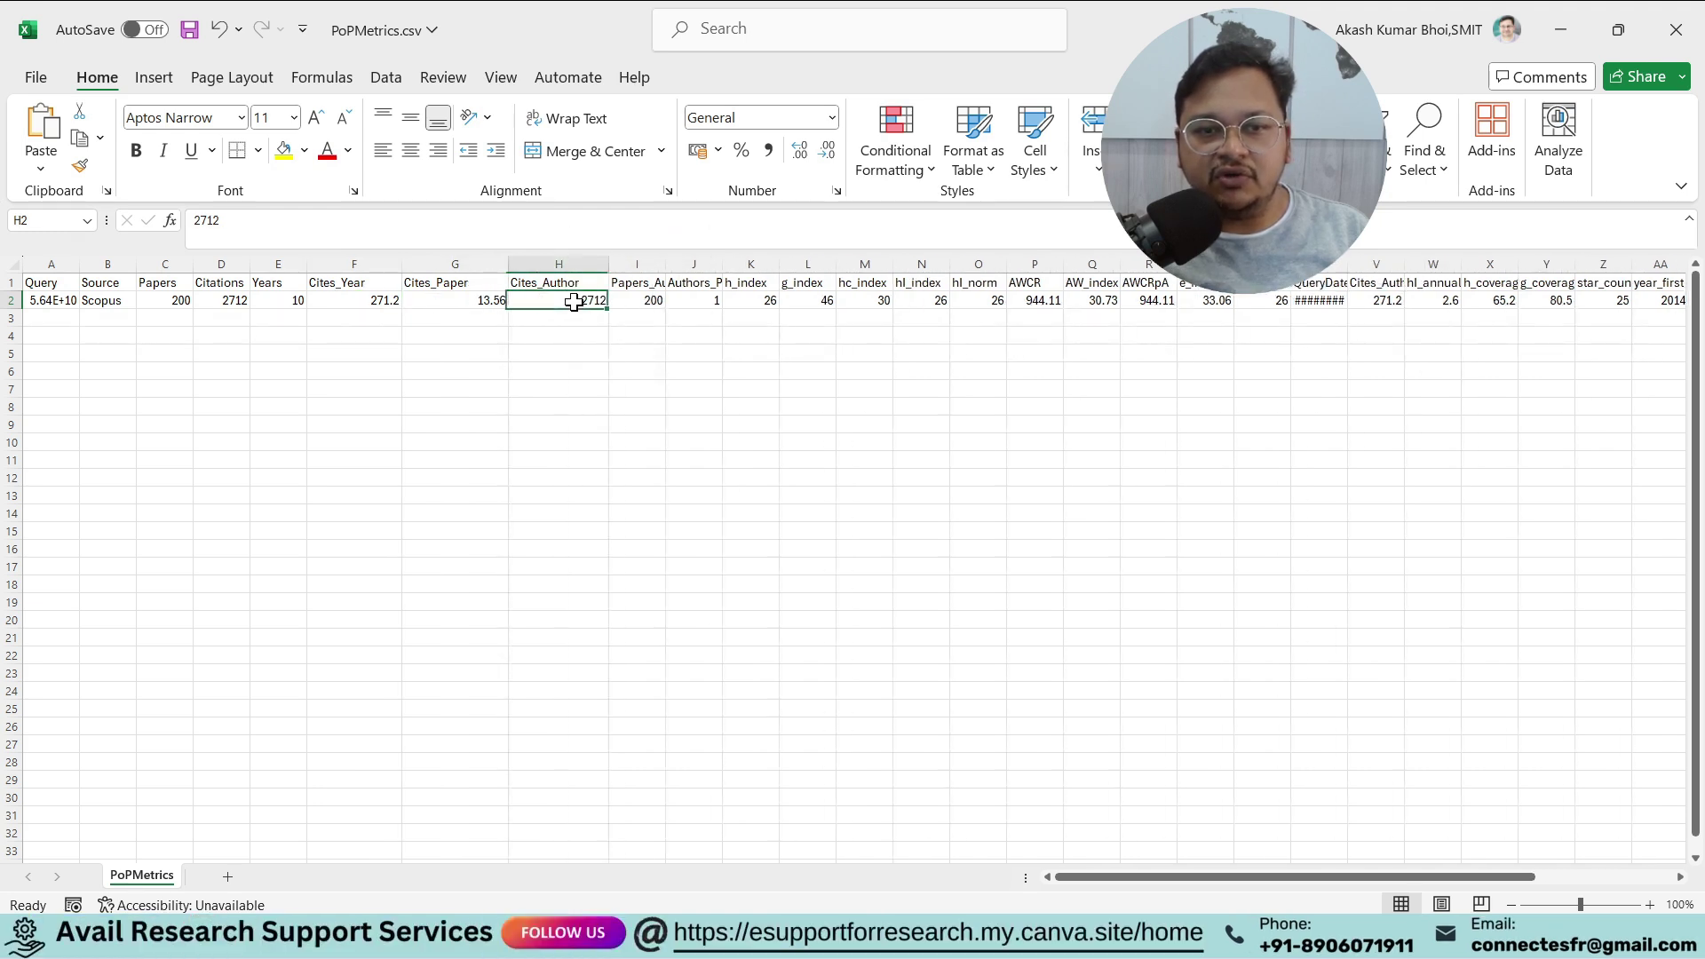
click(648, 301)
drag(665, 264, 703, 264)
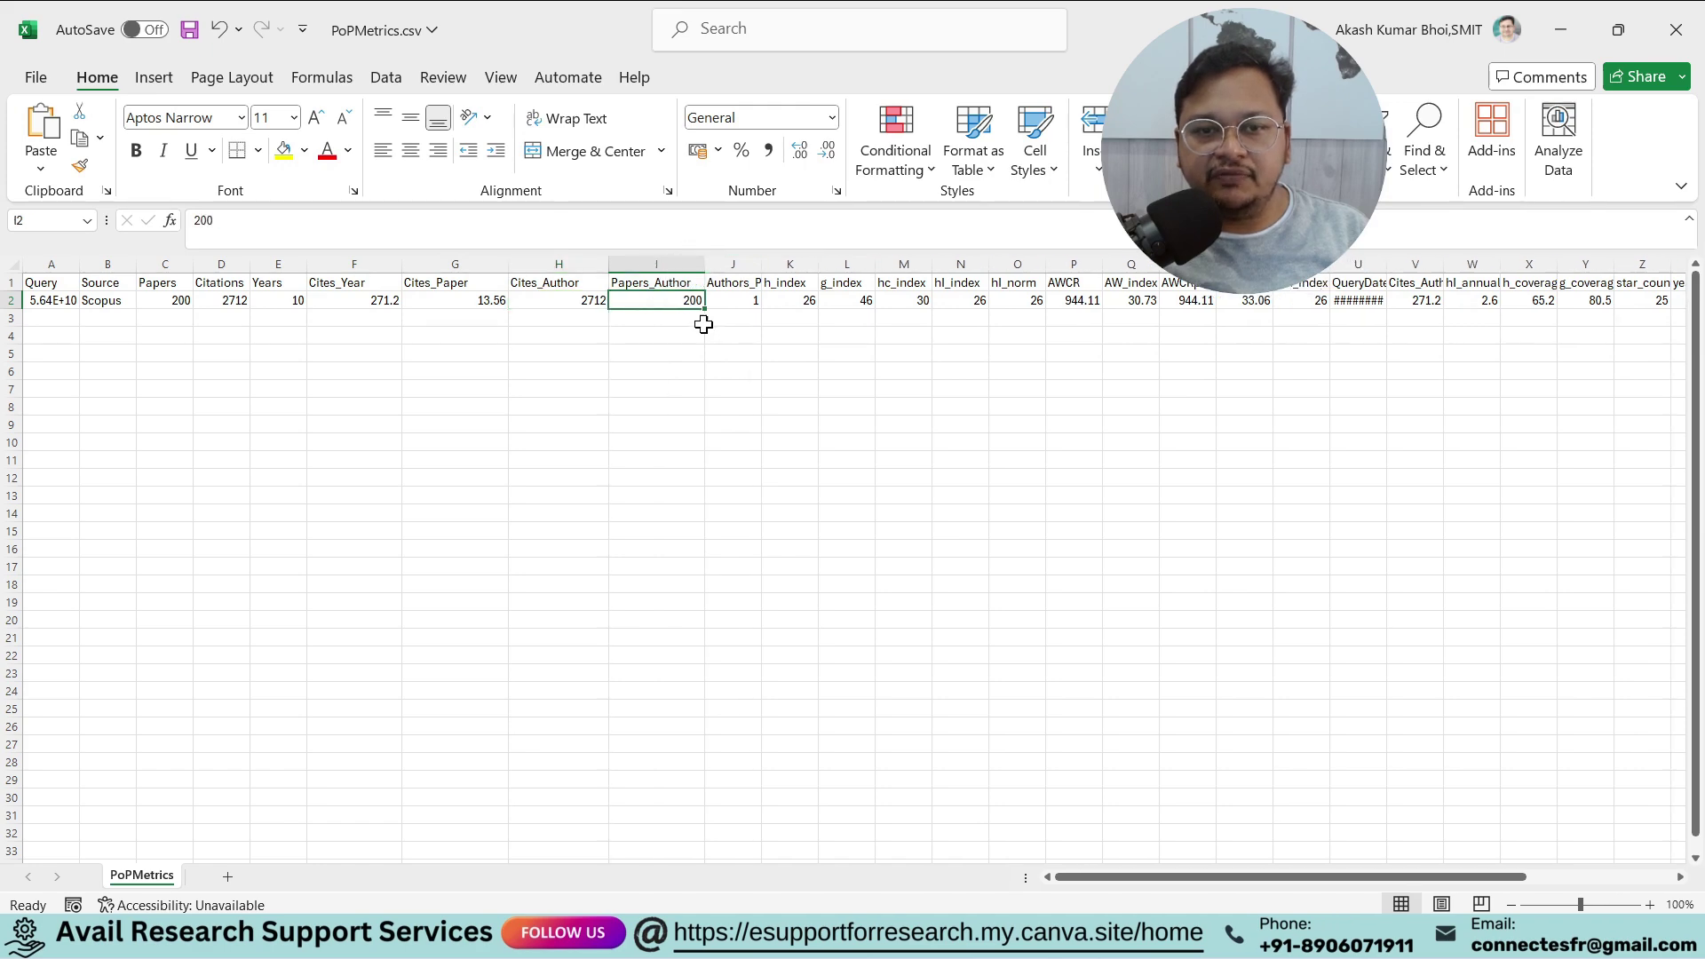
Examine the h_index and g_index values and the remaining metric columns through to hA.
click(842, 301)
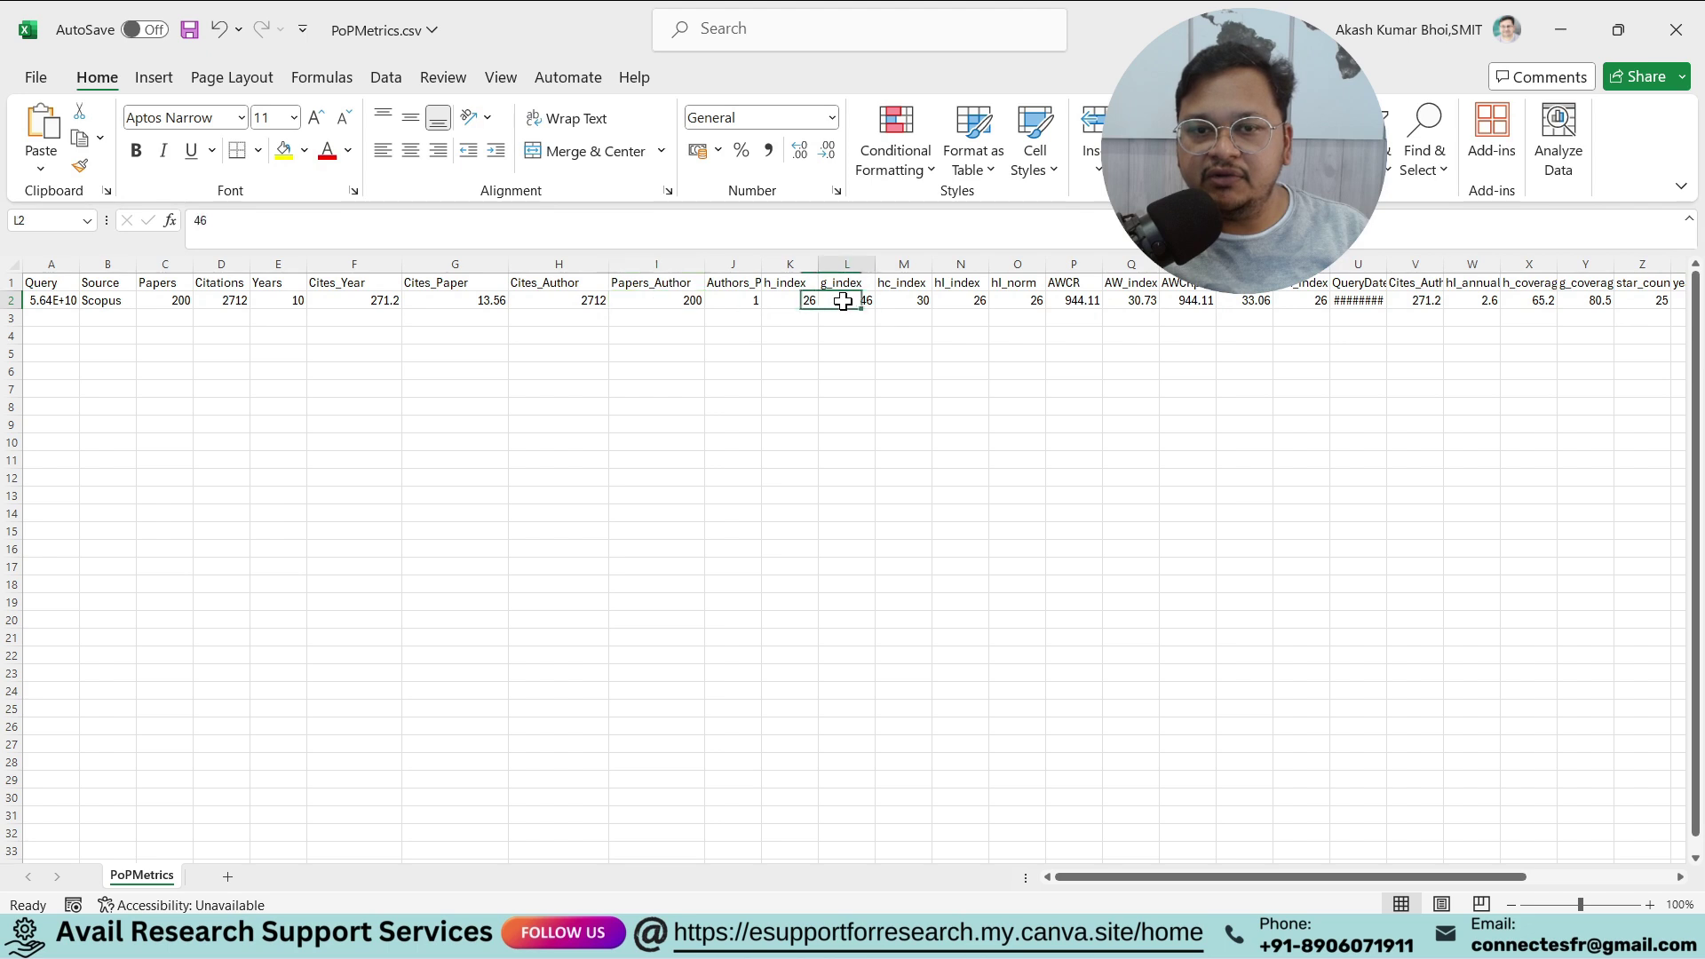
click(789, 303)
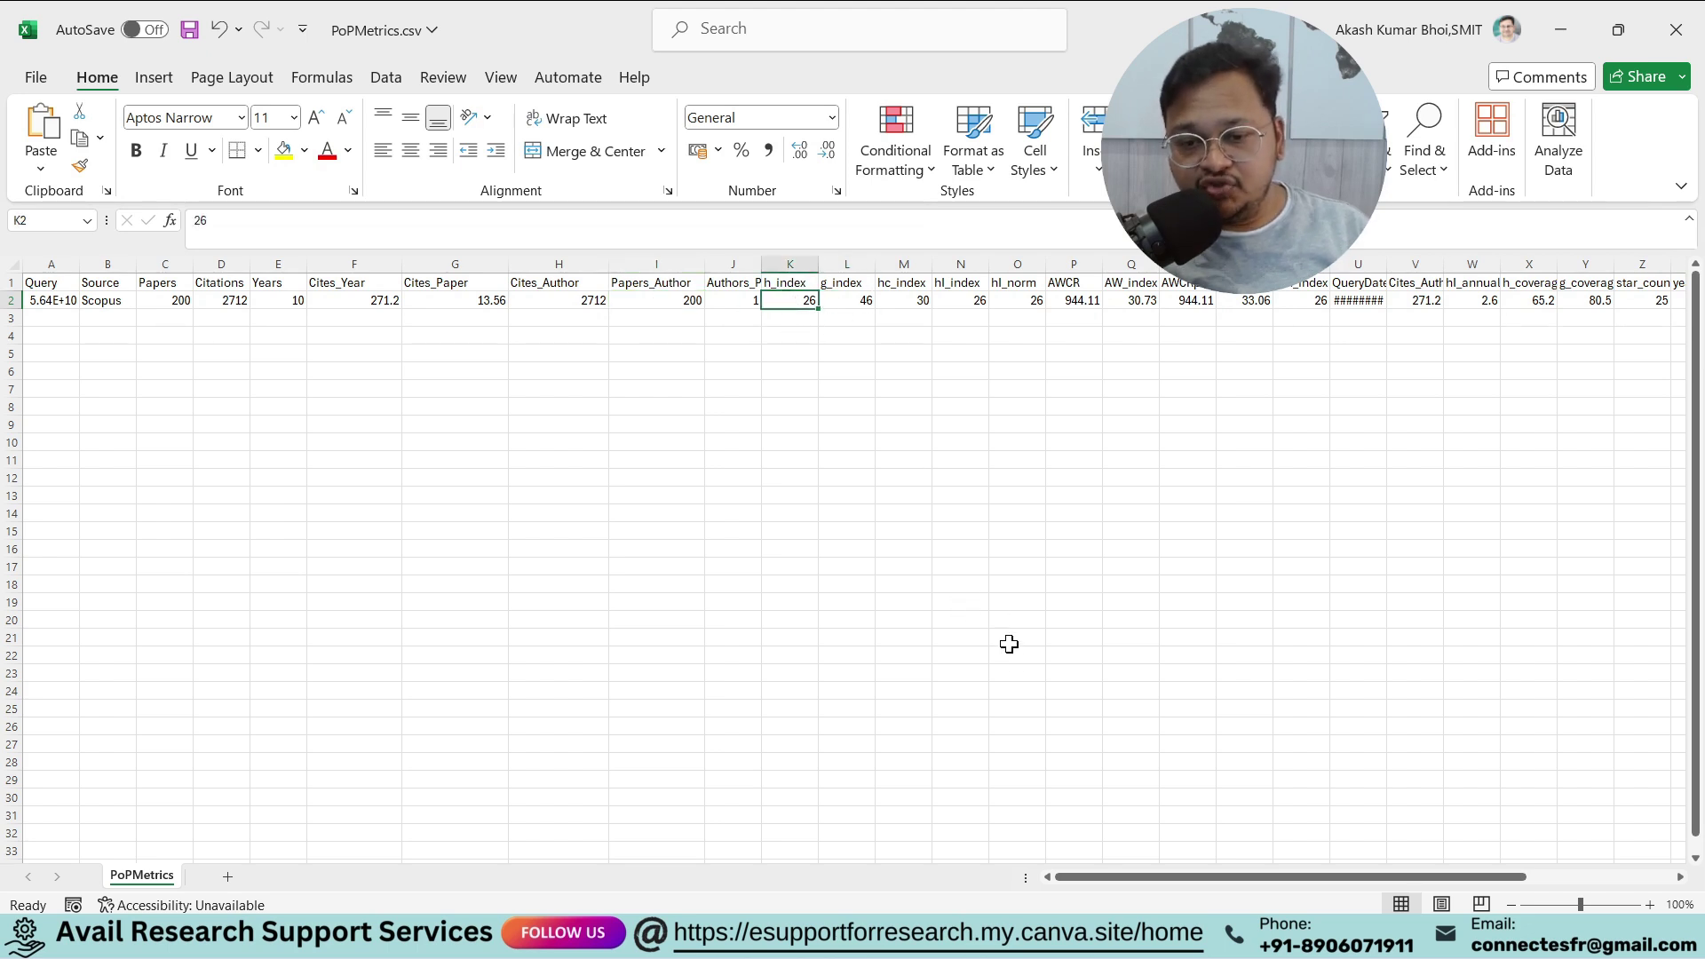
click(845, 301)
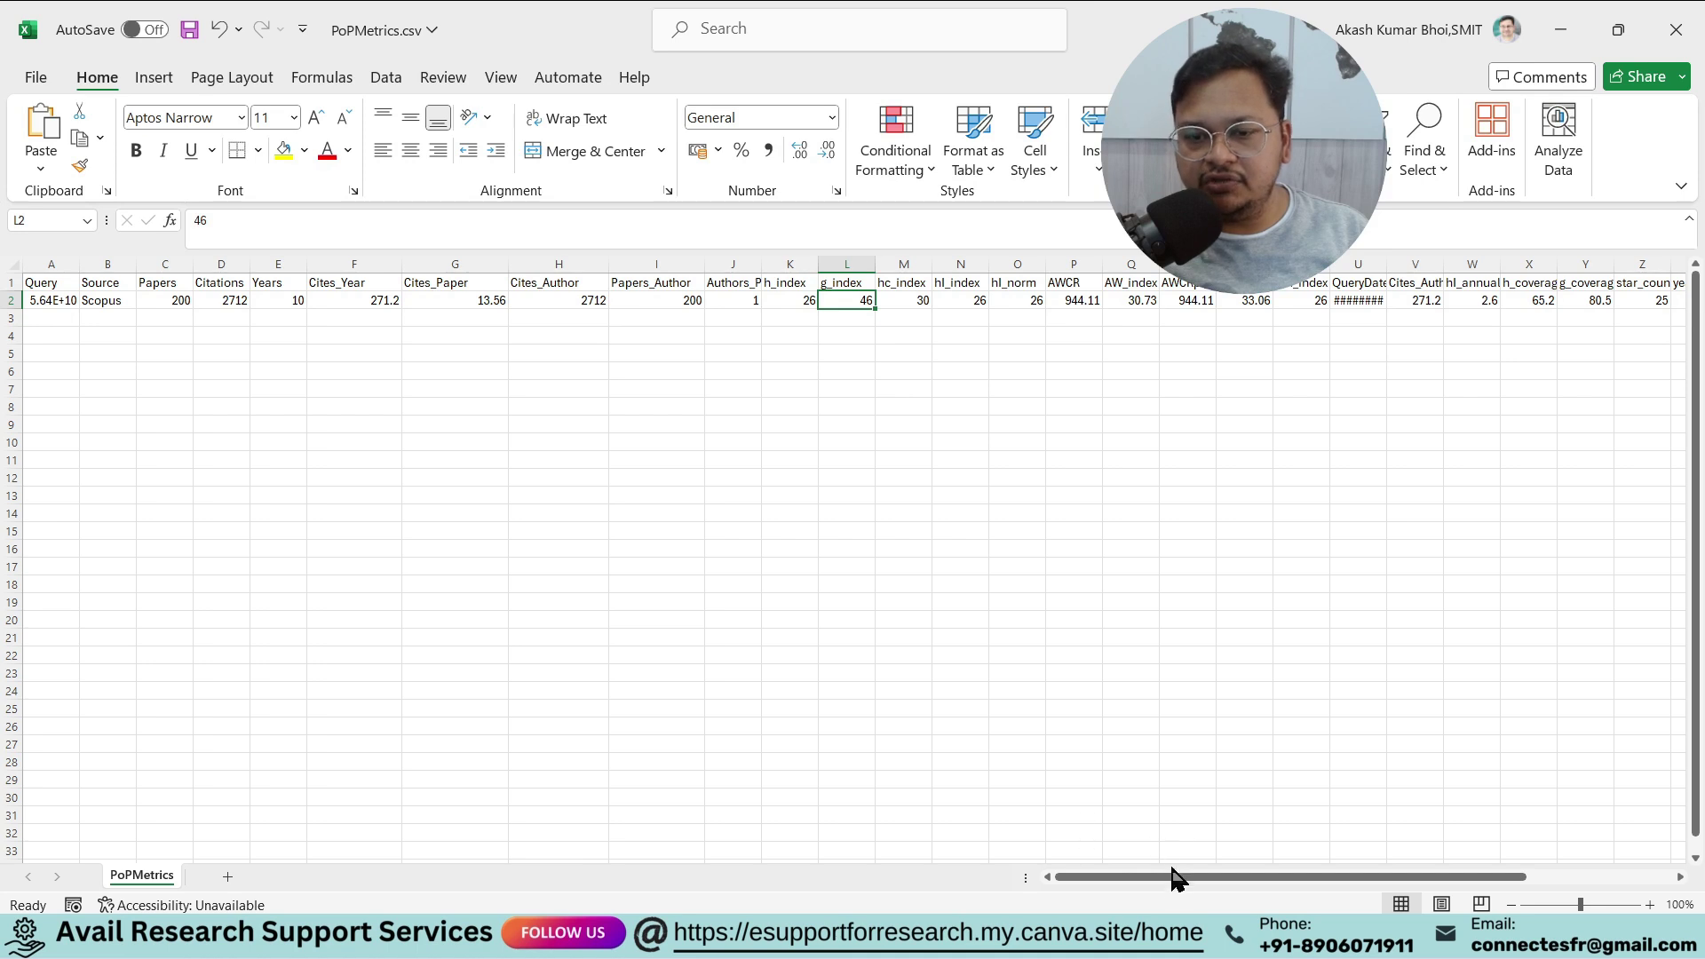
drag(1176, 879, 1379, 861)
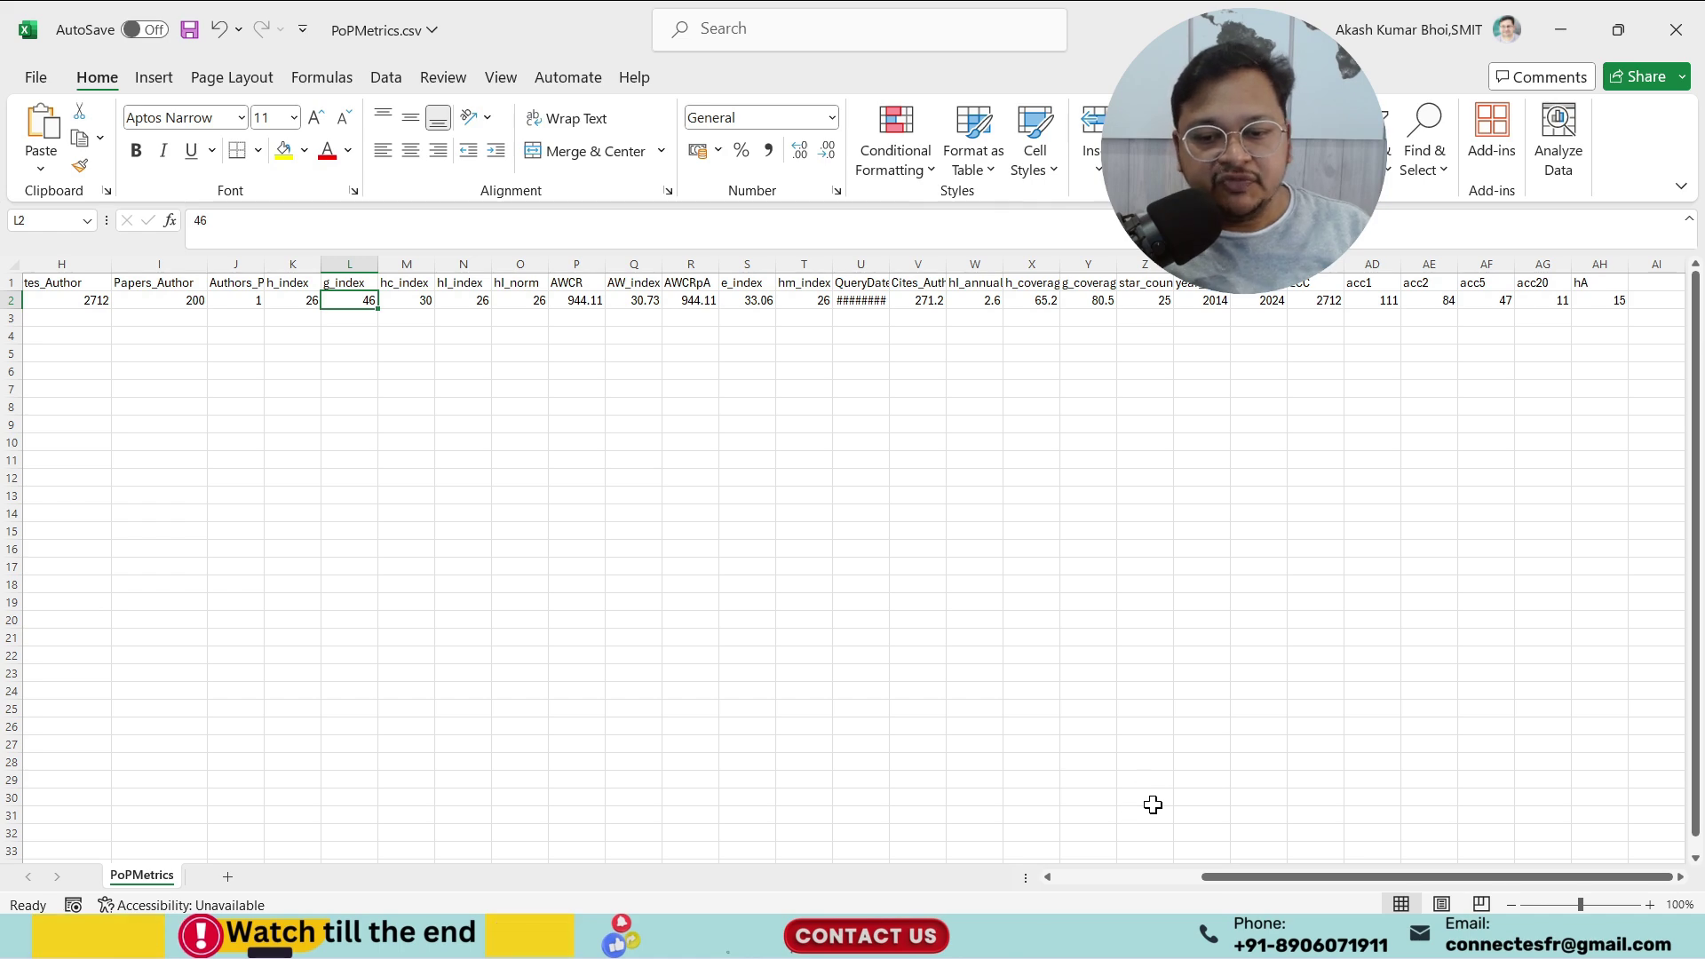
Switch to Publish or Perish and save the publication results in CSV format as PoPCites.csv in Downloads.
click(1092, 938)
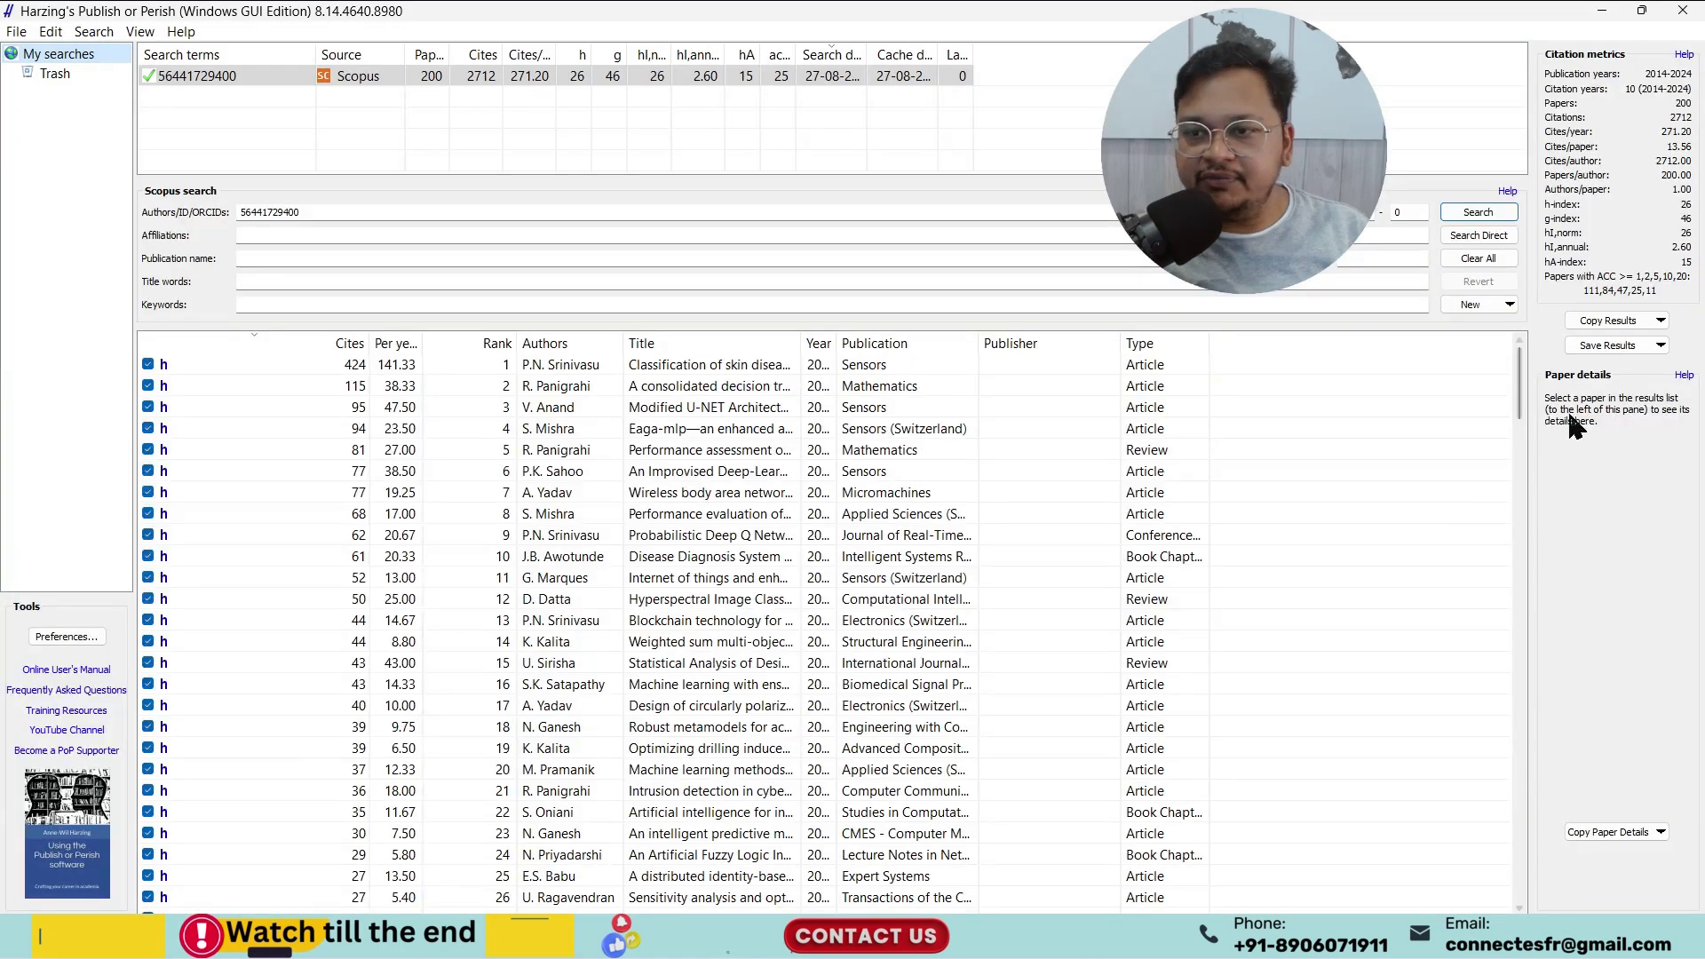
click(1605, 346)
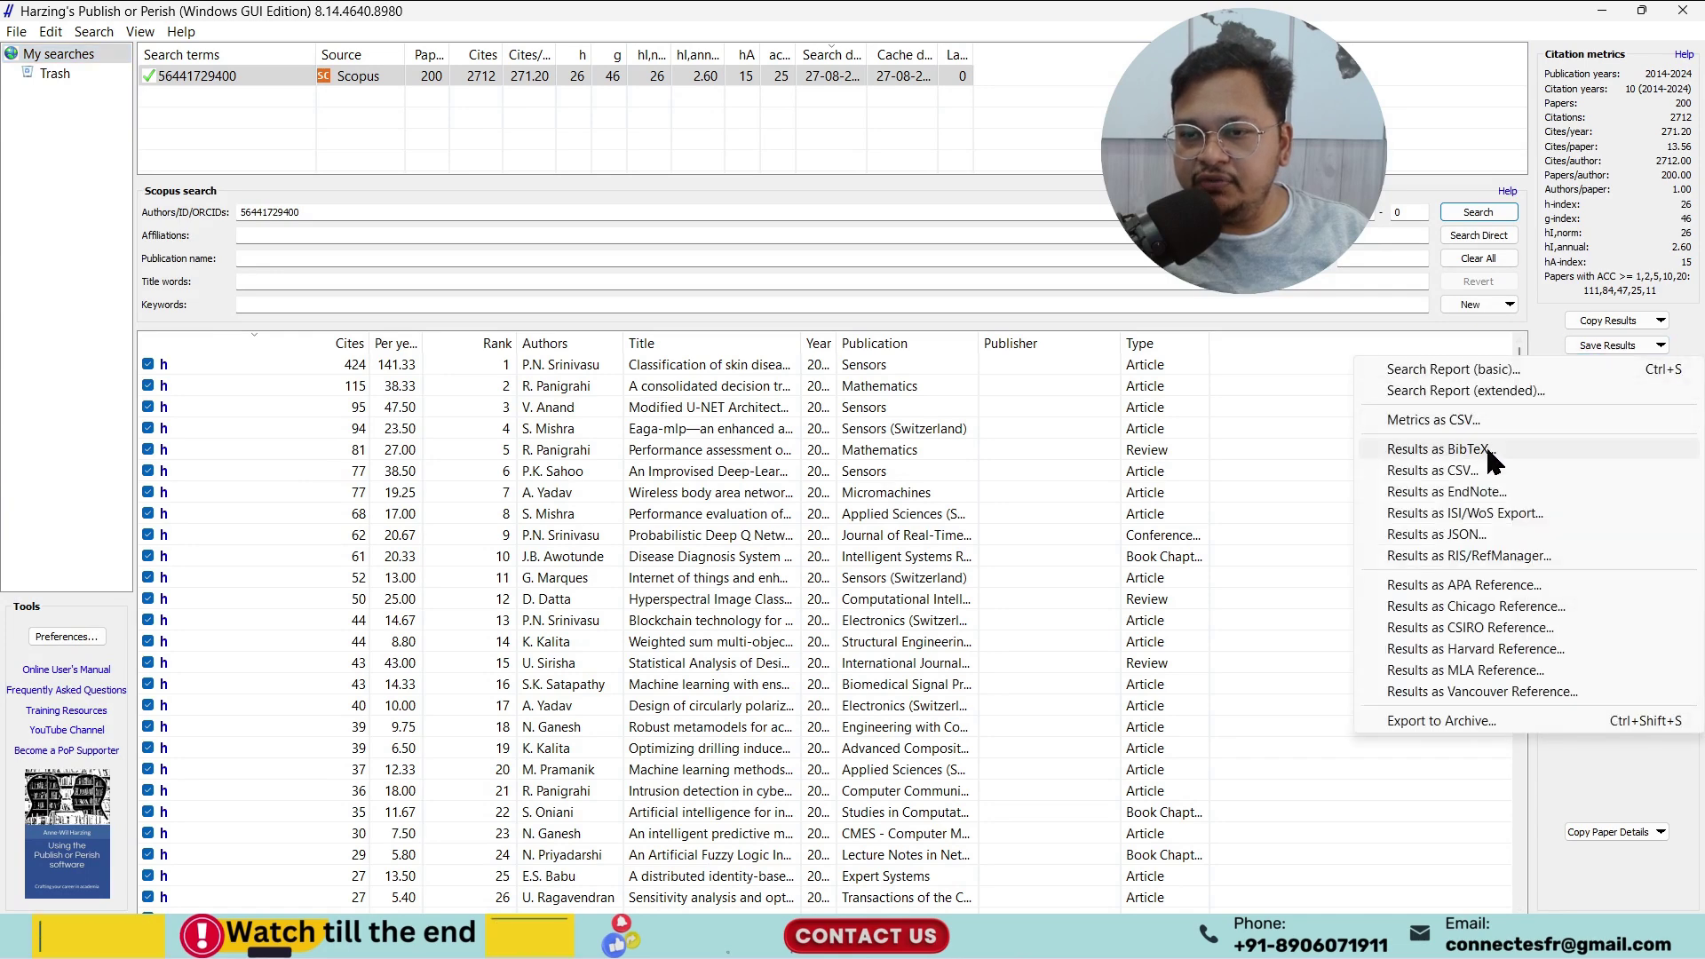
click(1434, 471)
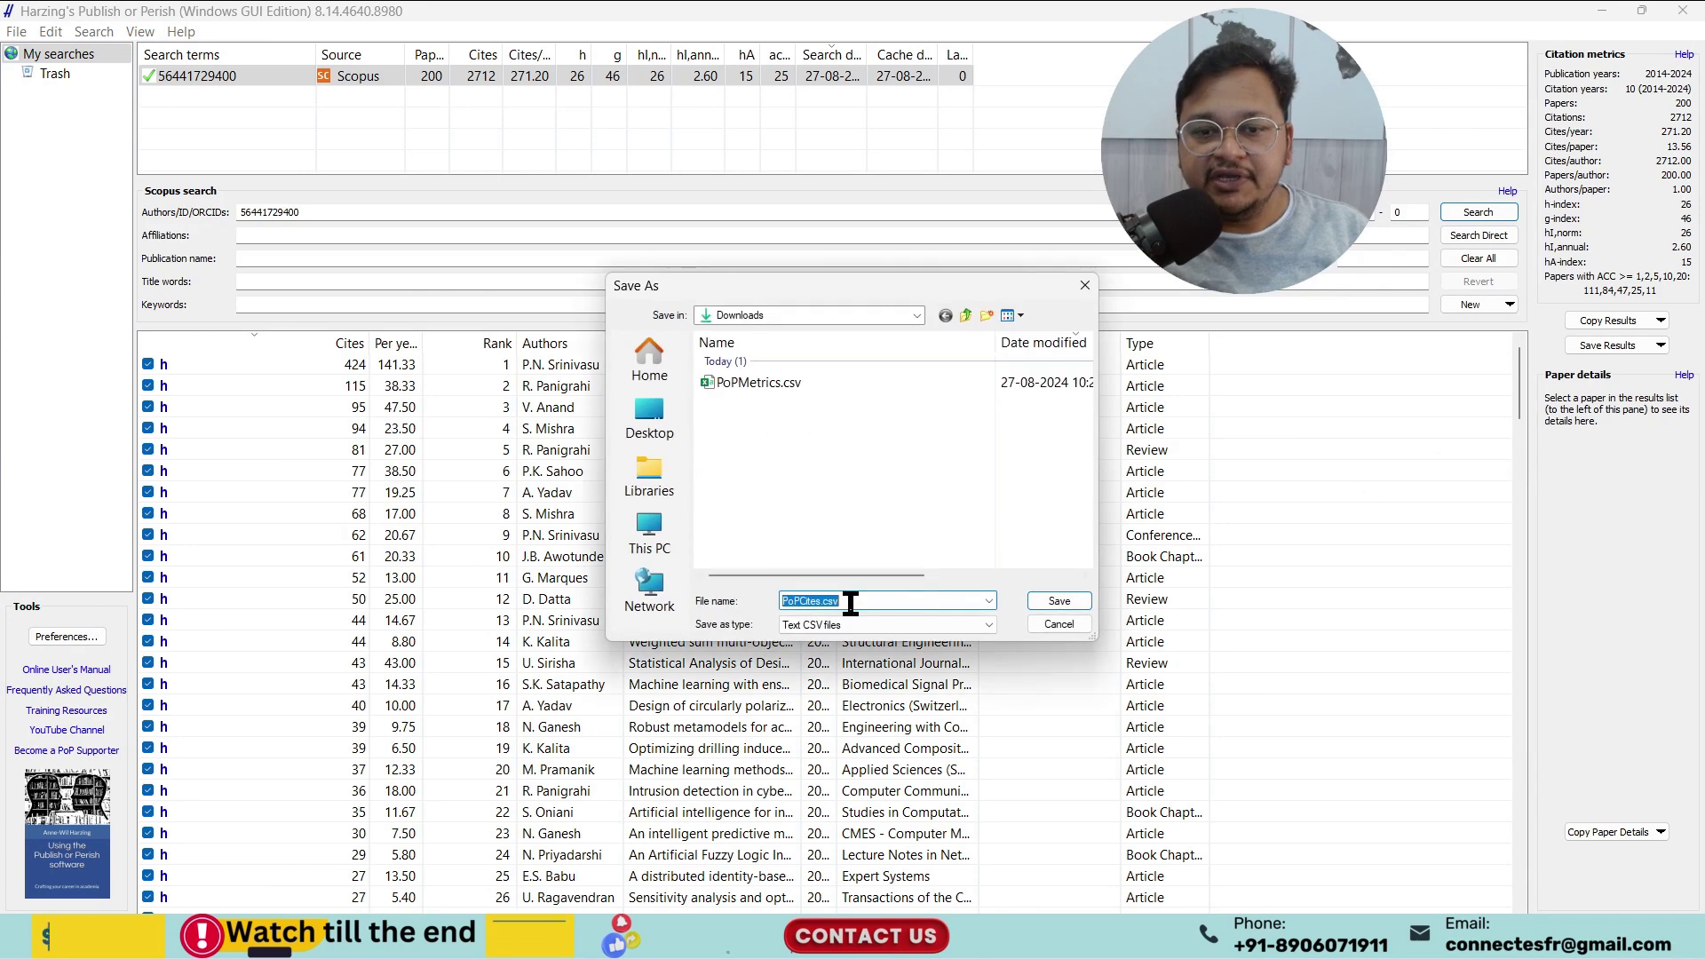
click(1054, 602)
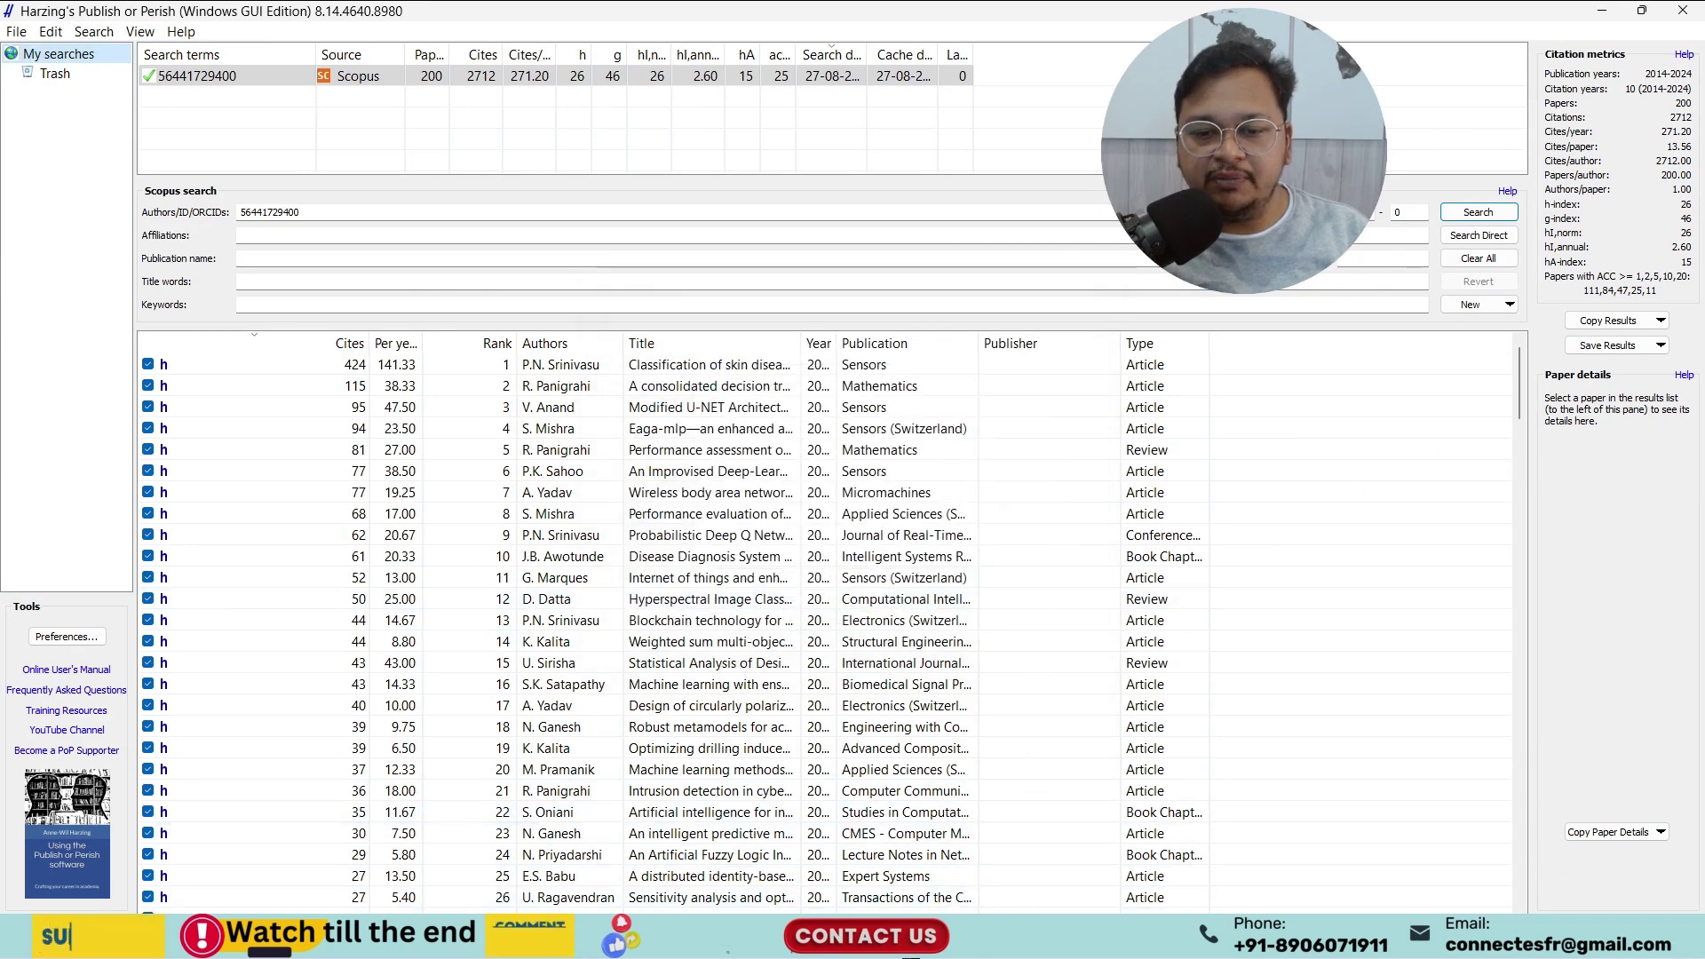
Open PoPCites.csv from the Downloads folder and examine its Authors, Title, Year and Source columns.
click(980, 936)
click(801, 208)
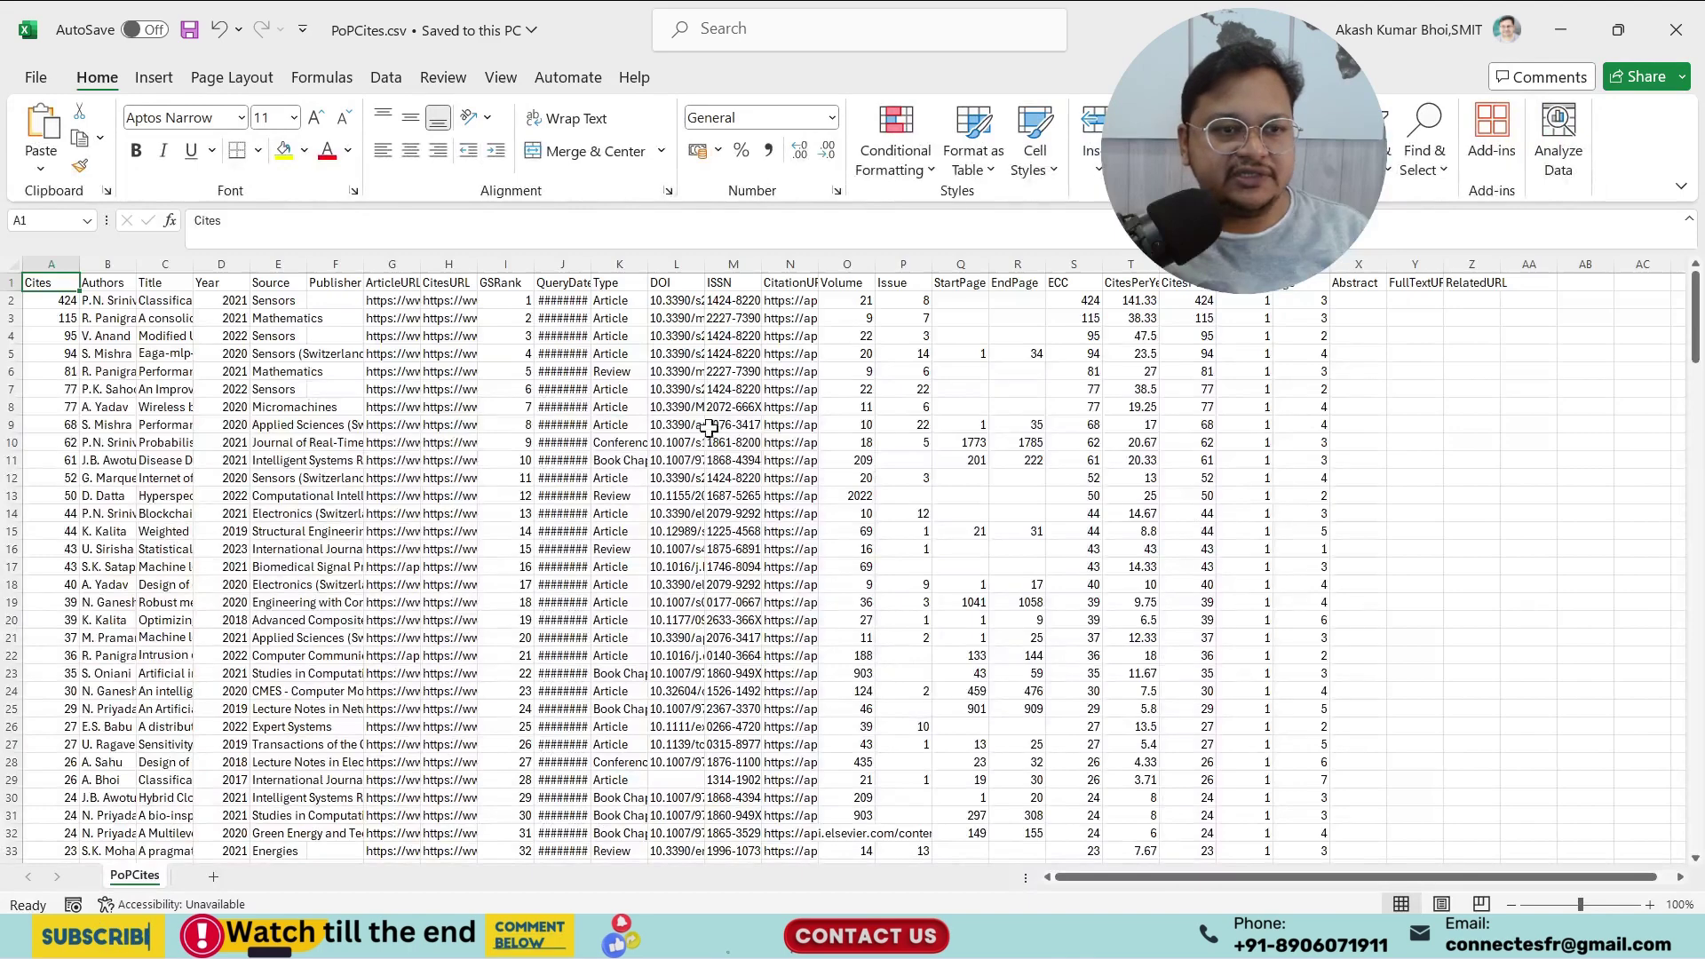
click(120, 262)
click(180, 263)
click(241, 277)
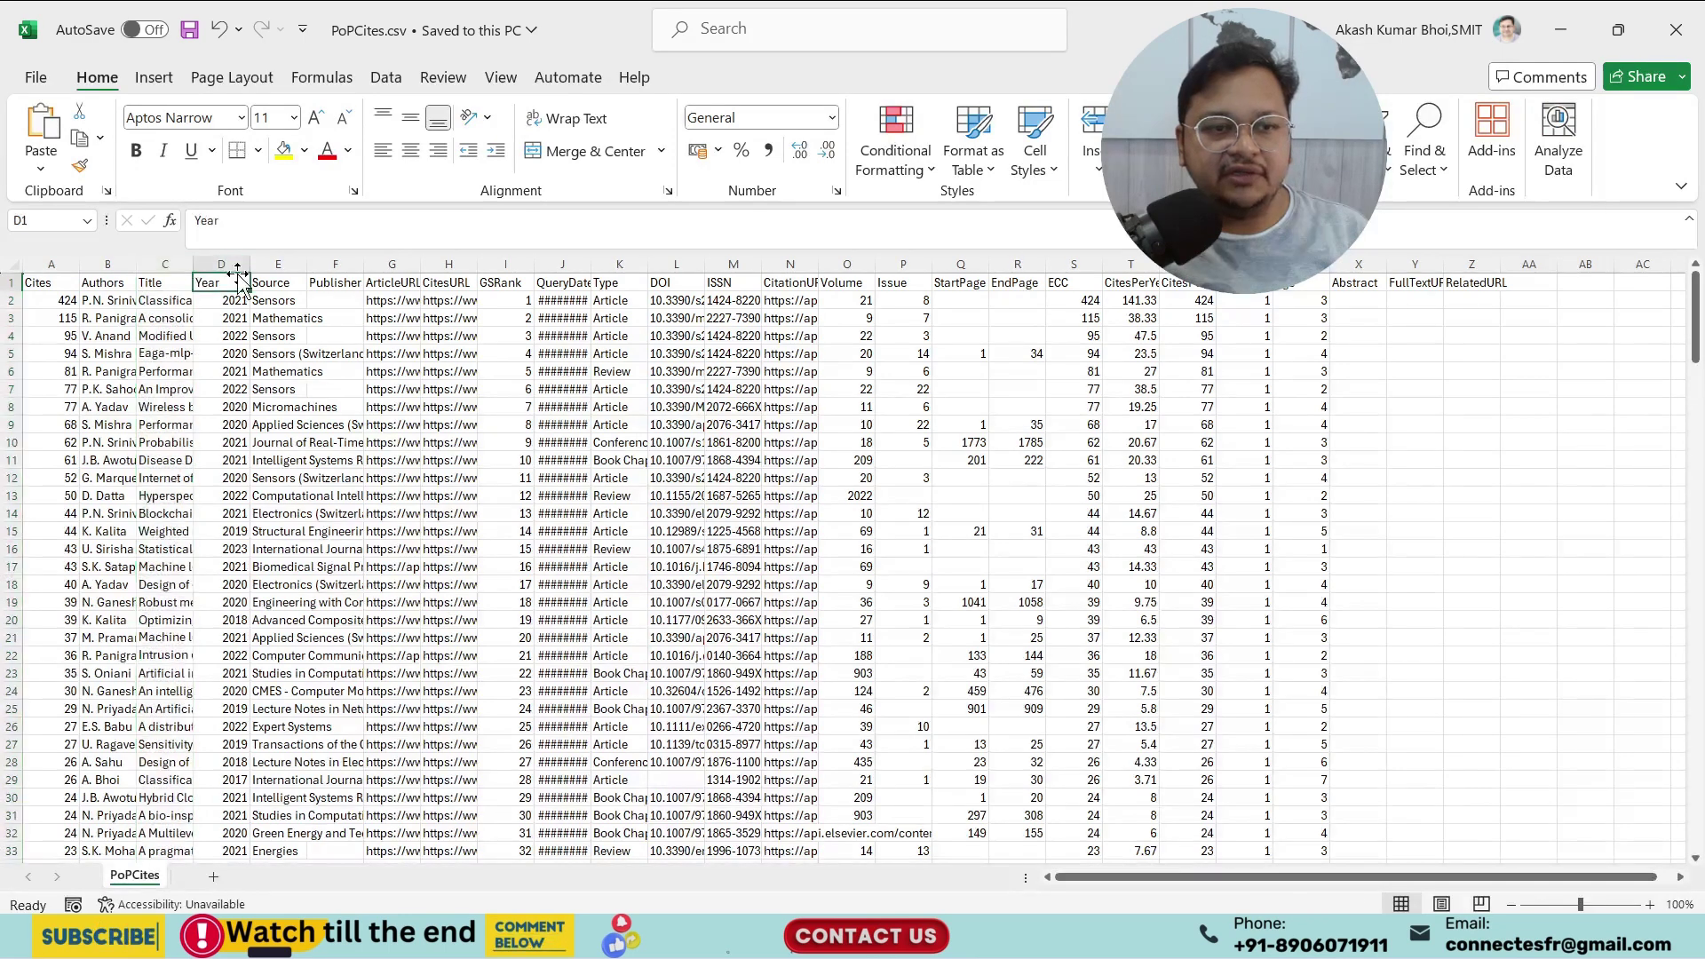
click(282, 264)
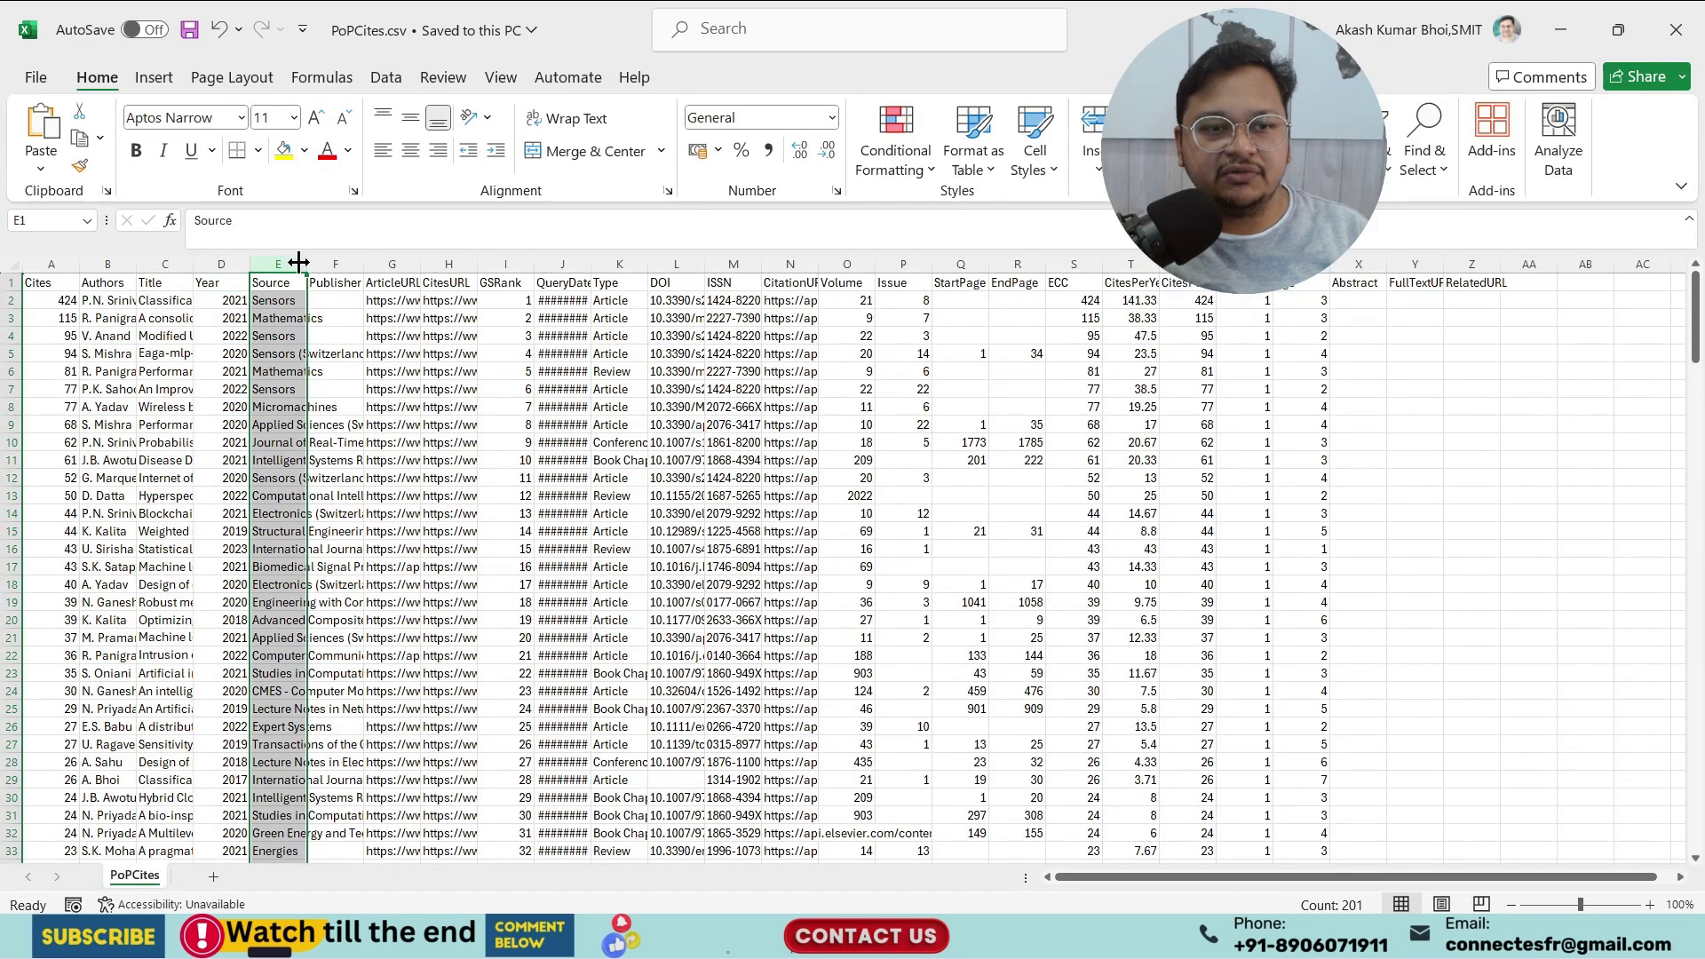
Widen the Source and ArticleURL columns to show more of the journal names and article links.
drag(307, 263, 364, 260)
click(394, 264)
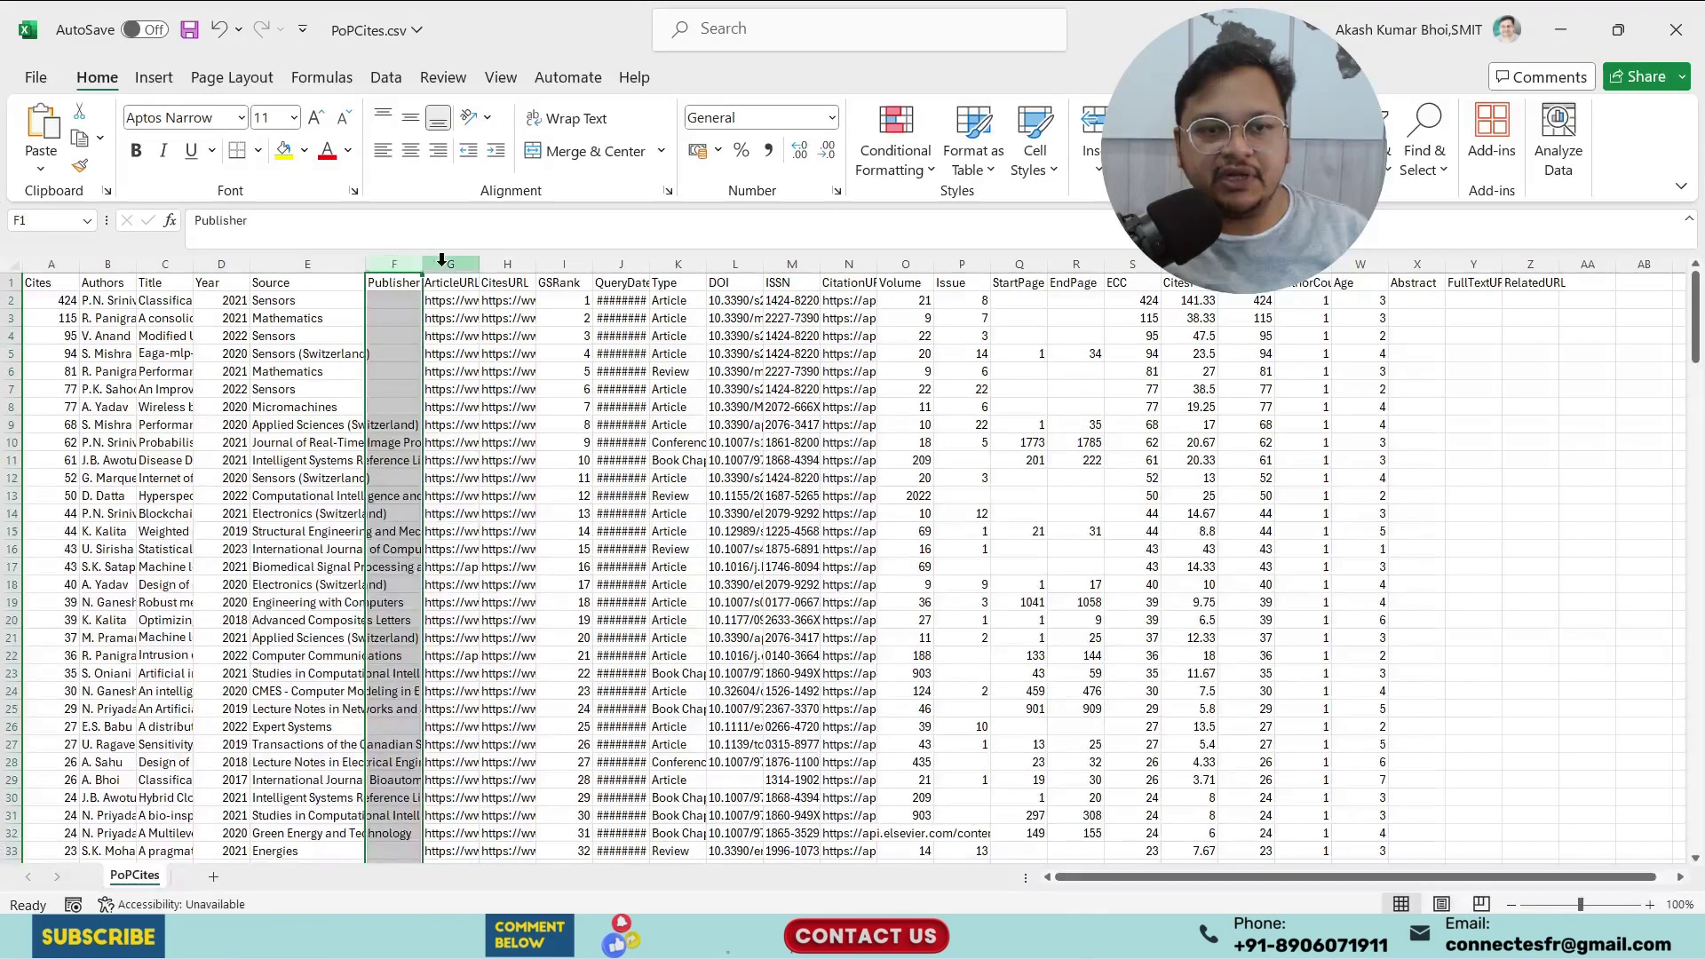
click(450, 263)
drag(480, 263, 625, 263)
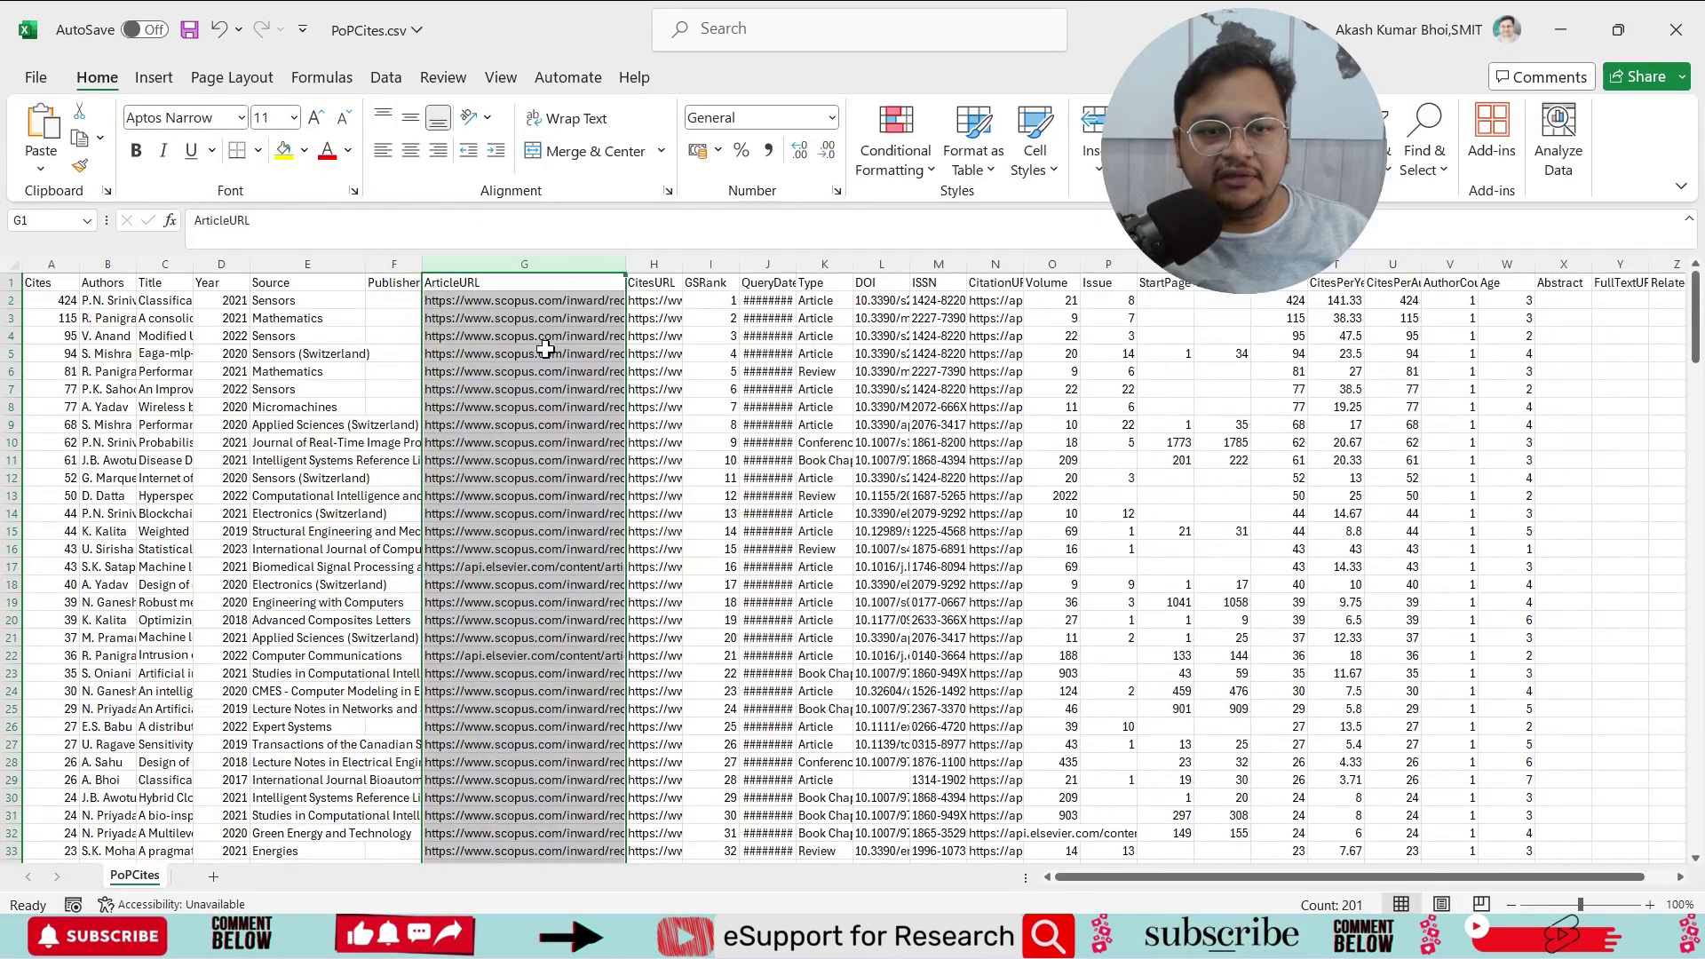
Examine the CitesURL, GSRank, QueryDate, DOI and ISSN columns and look through the listed publication rows.
click(673, 263)
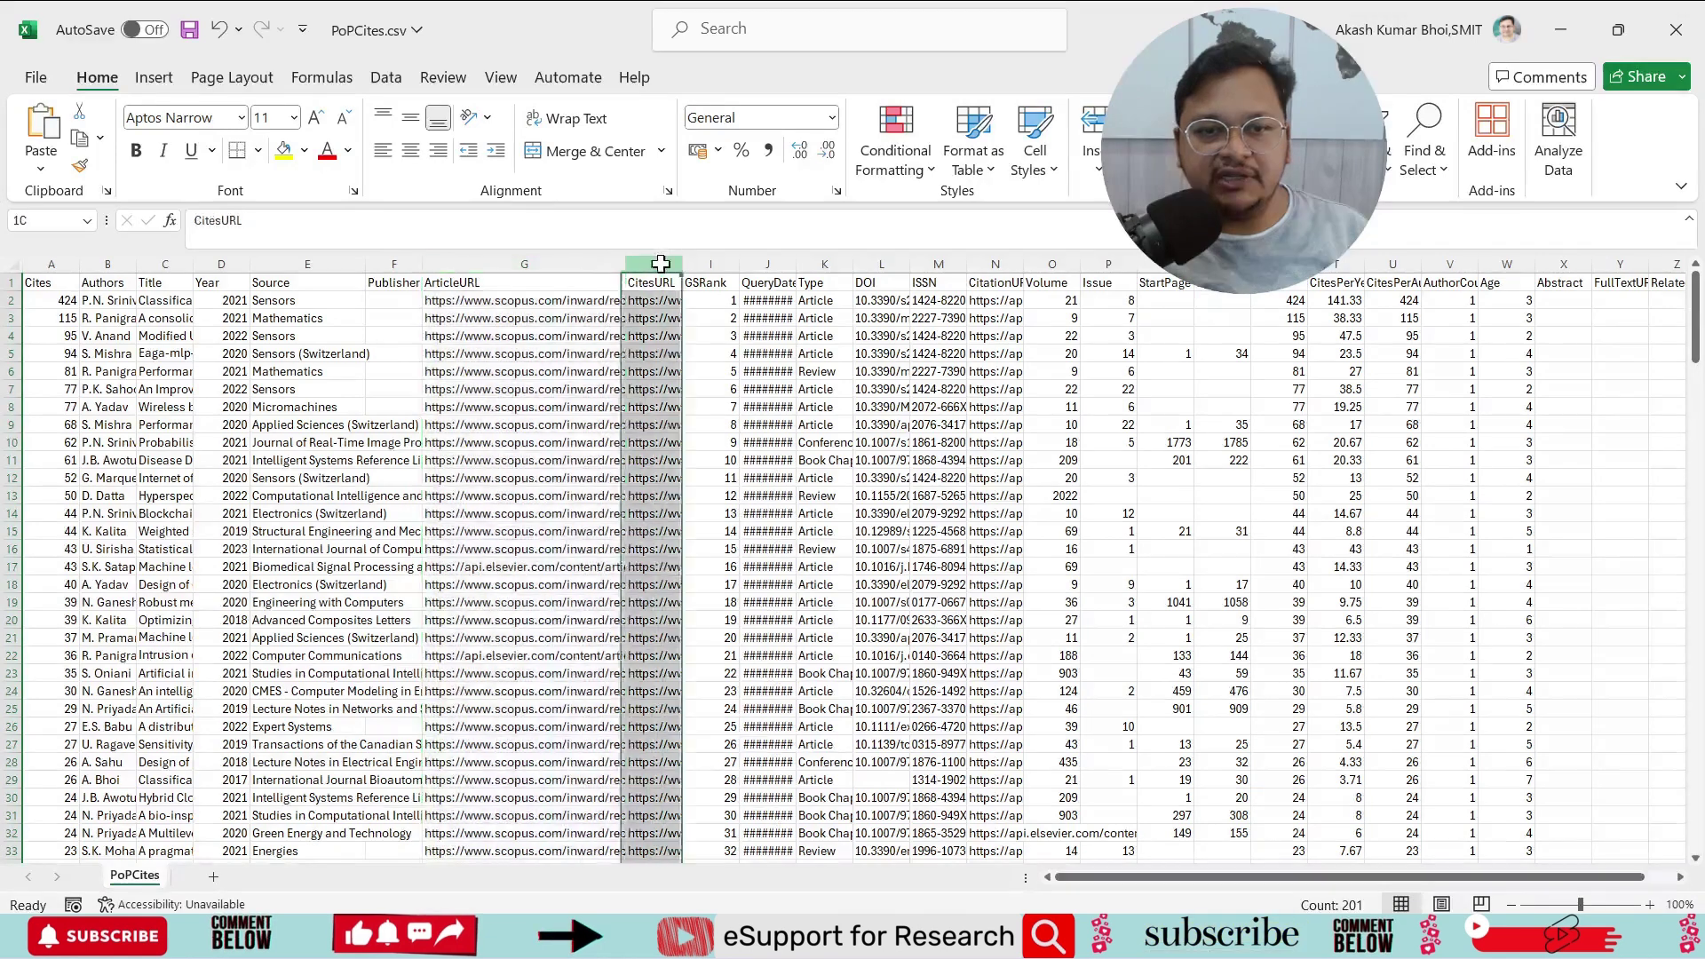
drag(710, 264, 767, 264)
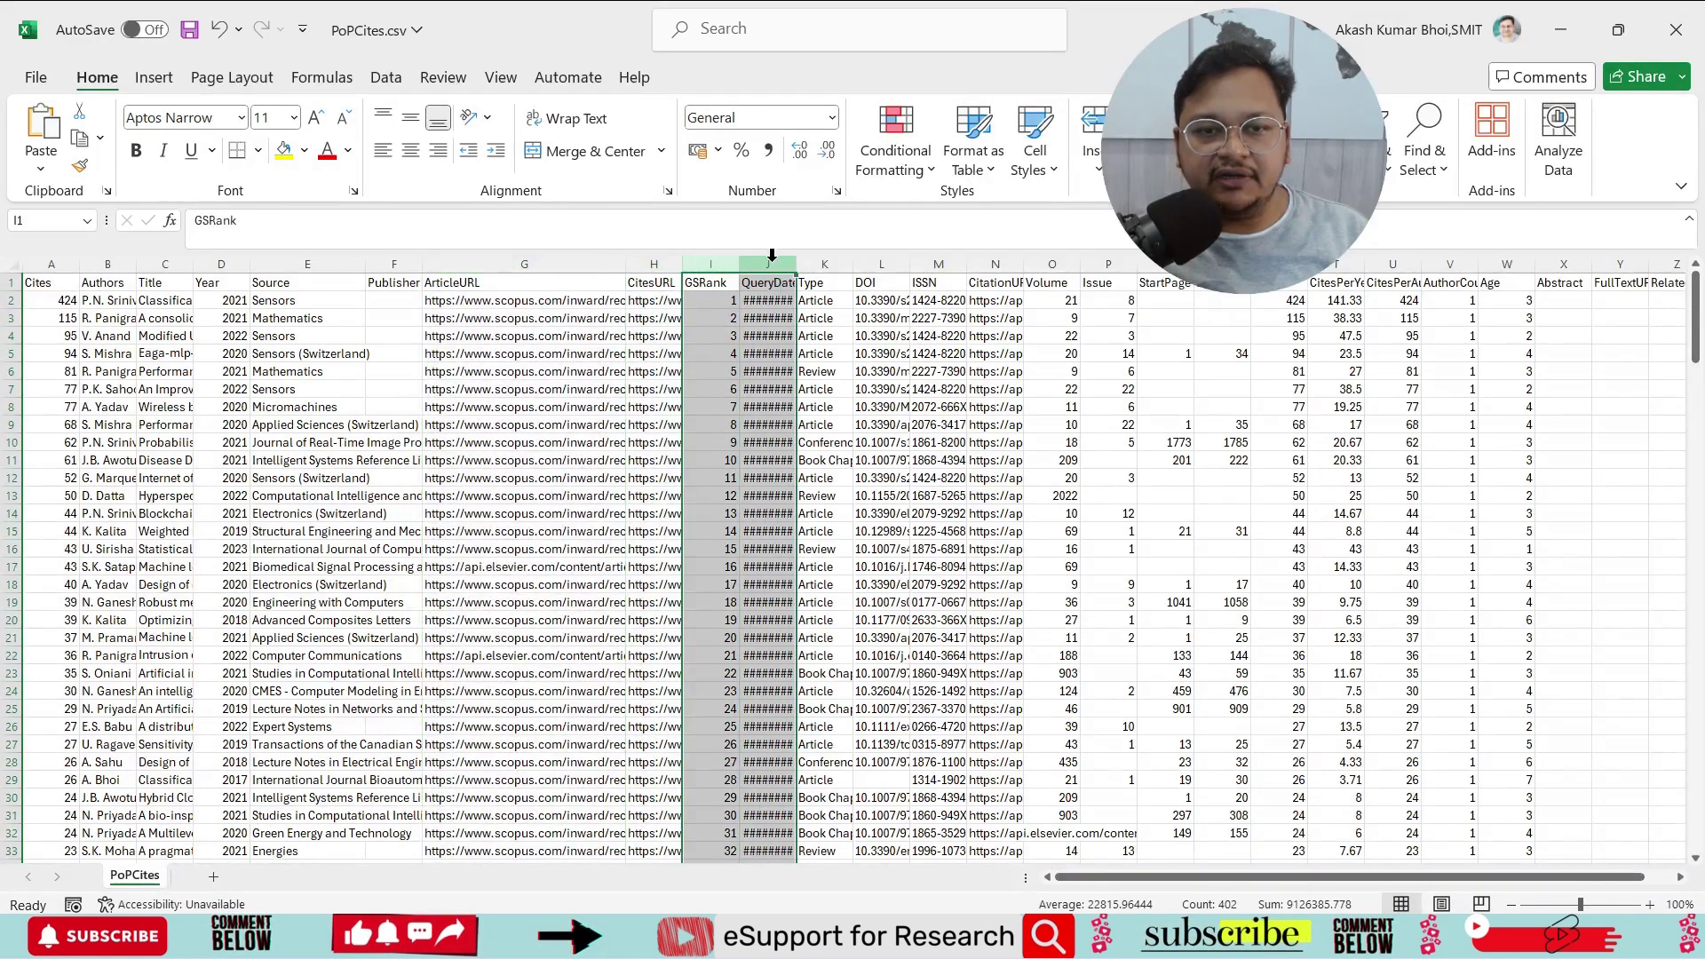
click(875, 282)
click(938, 264)
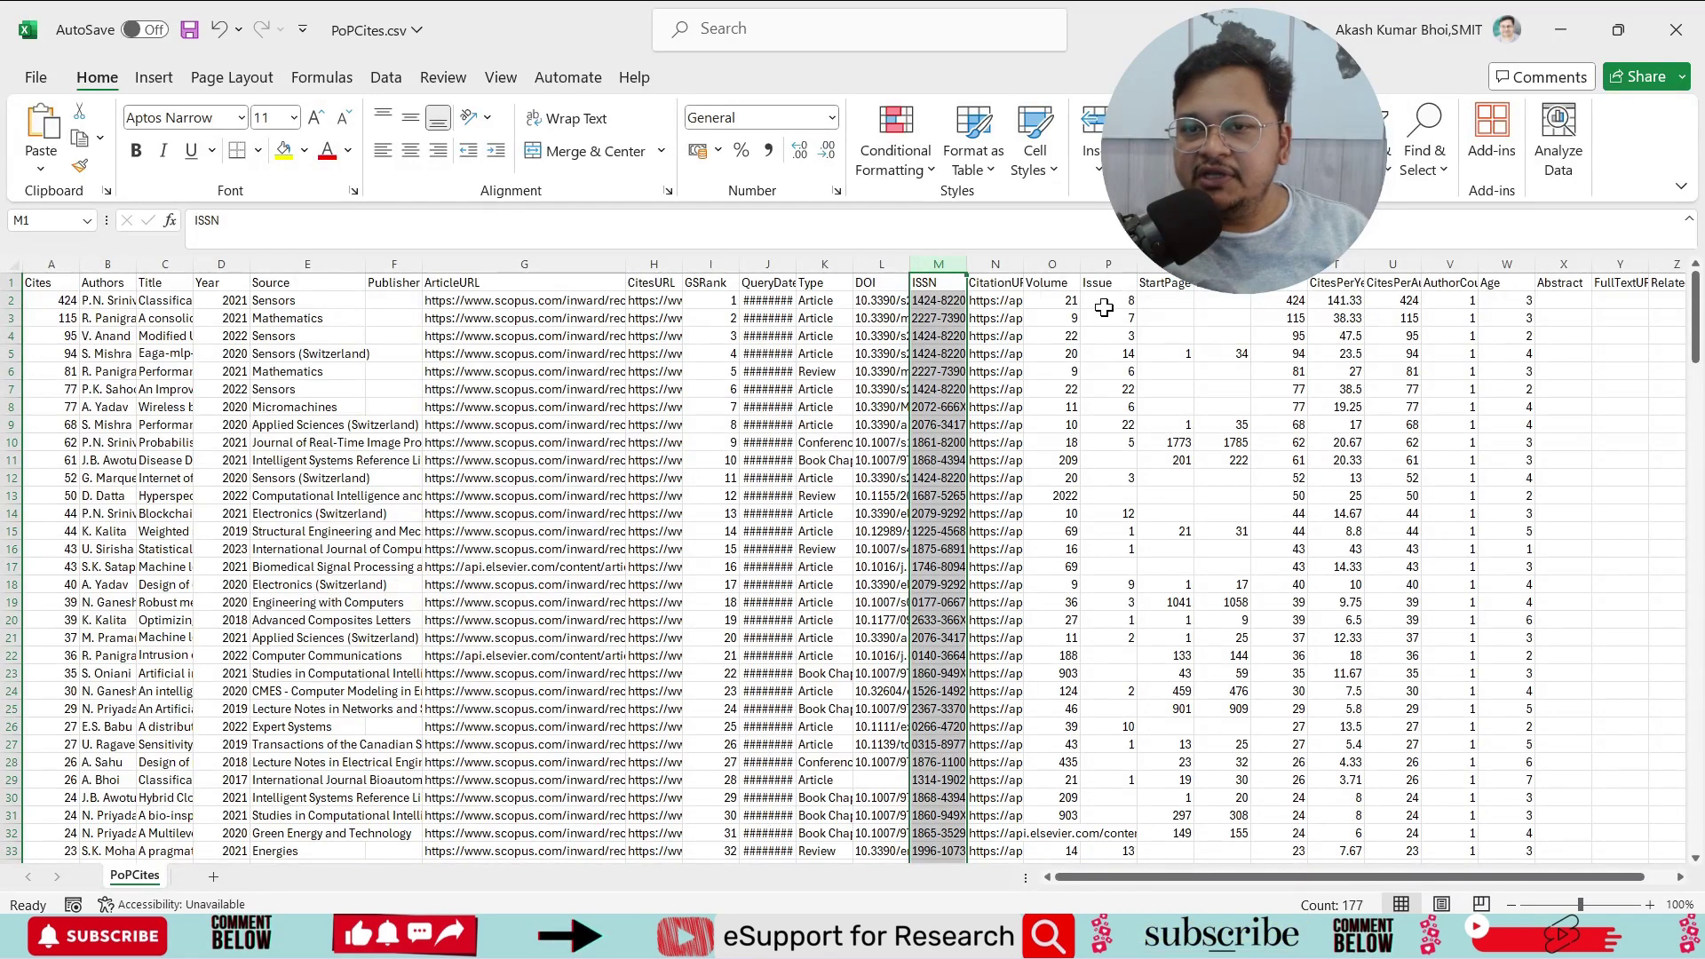
scroll(1348, 458, down, 4)
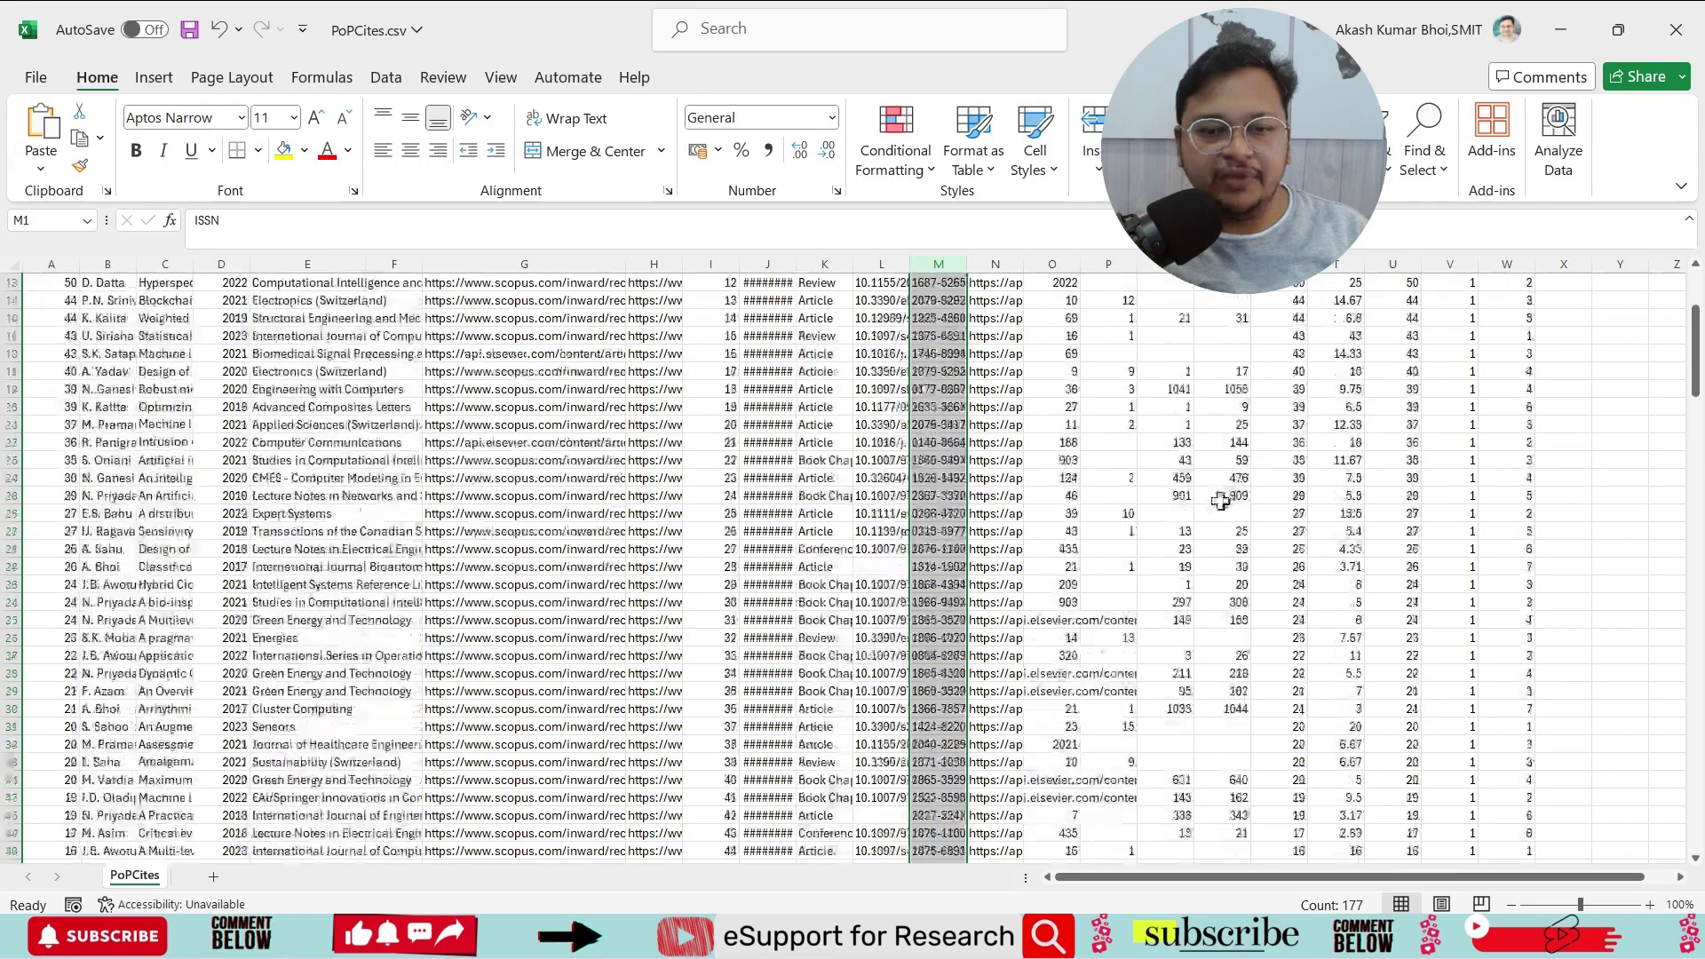
scroll(1701, 397, up, 4)
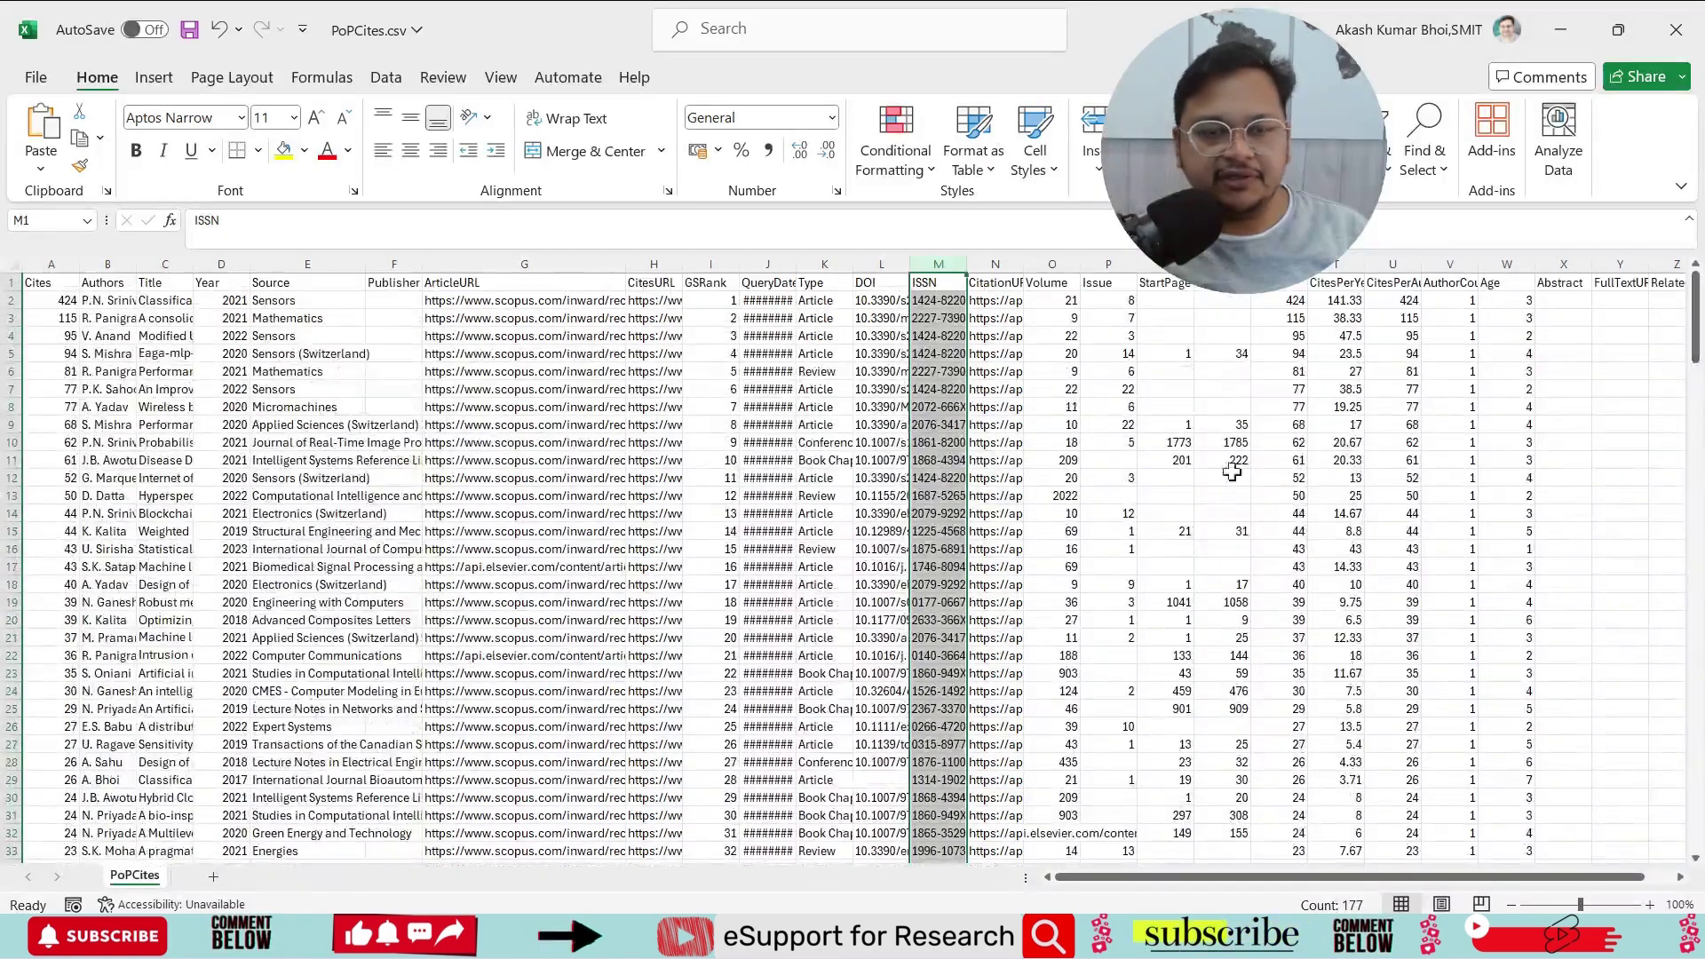
Look through the listed publication rows, and switch to Publish or Perish to review the available formats for saving results.
scroll(718, 636, down, 9)
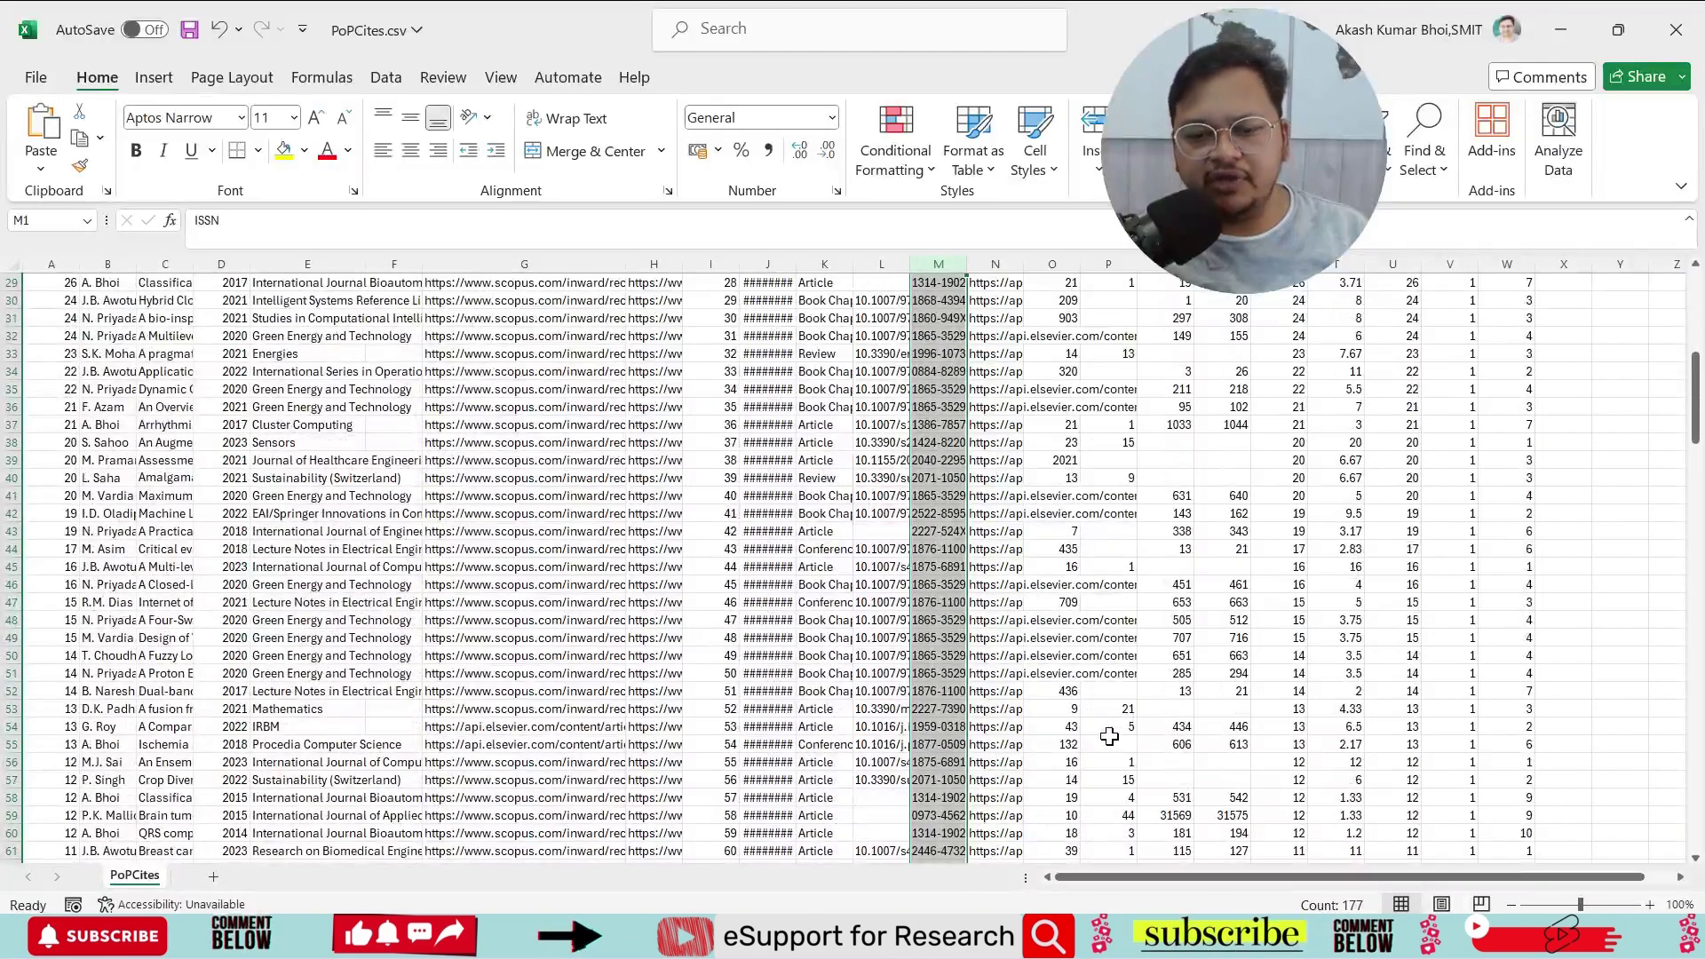
scroll(1277, 652, up, 9)
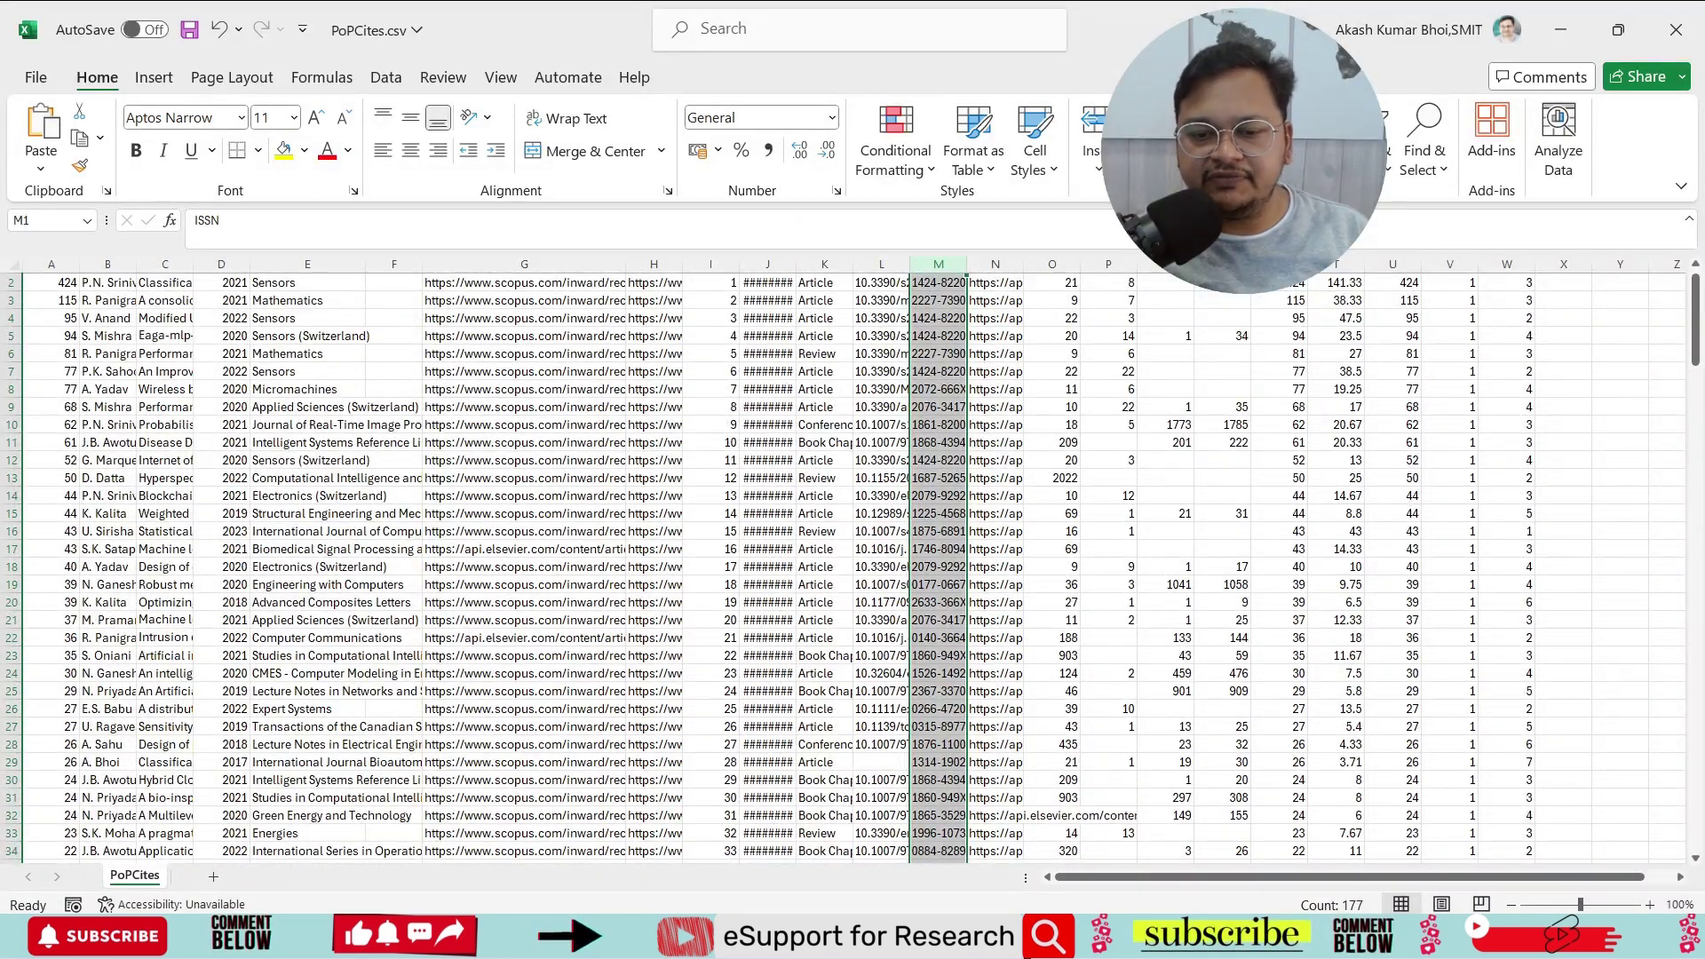
click(1030, 938)
click(1609, 347)
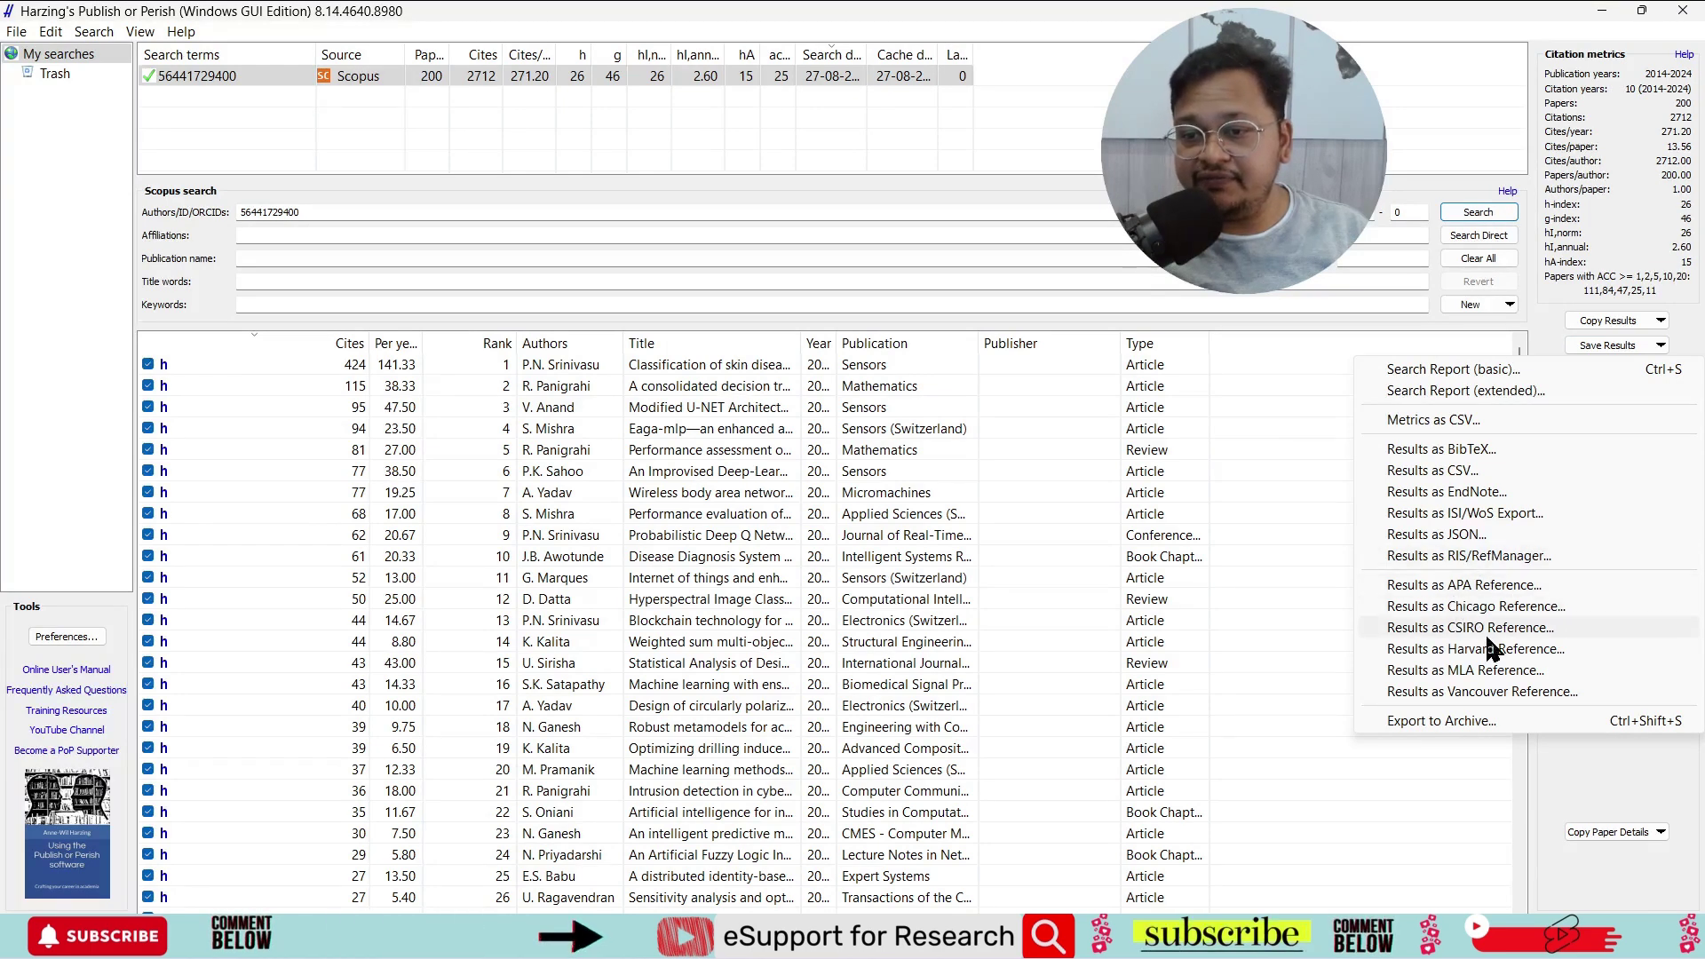
click(1204, 724)
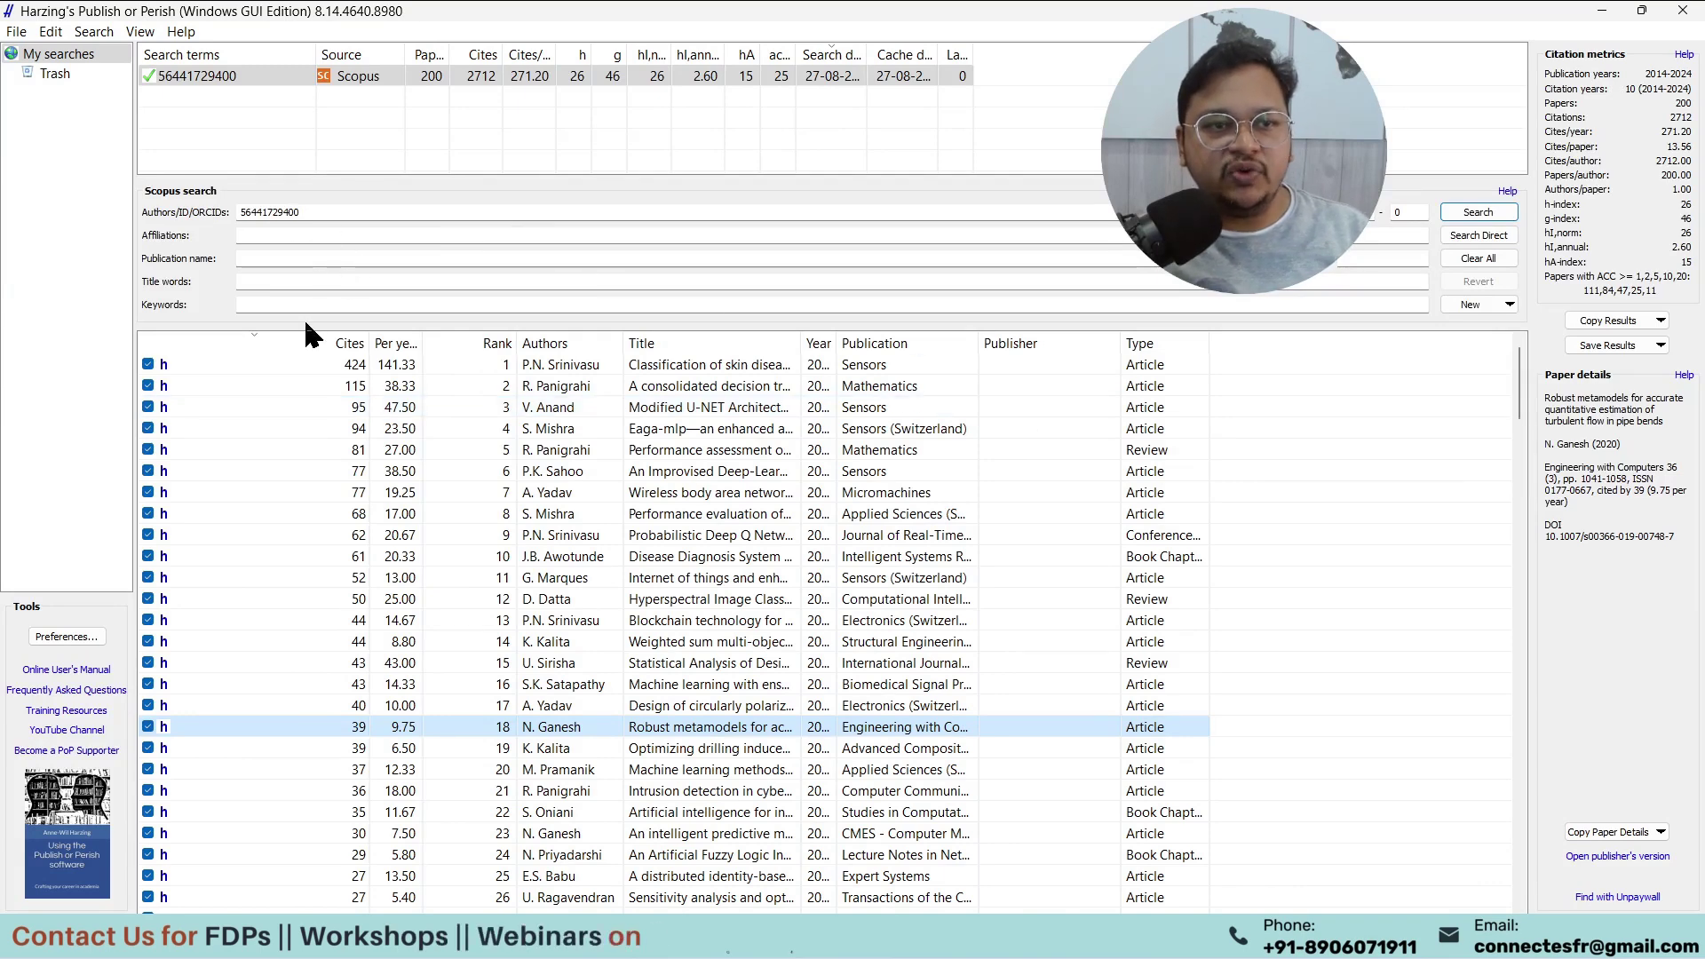
double_click(313, 213)
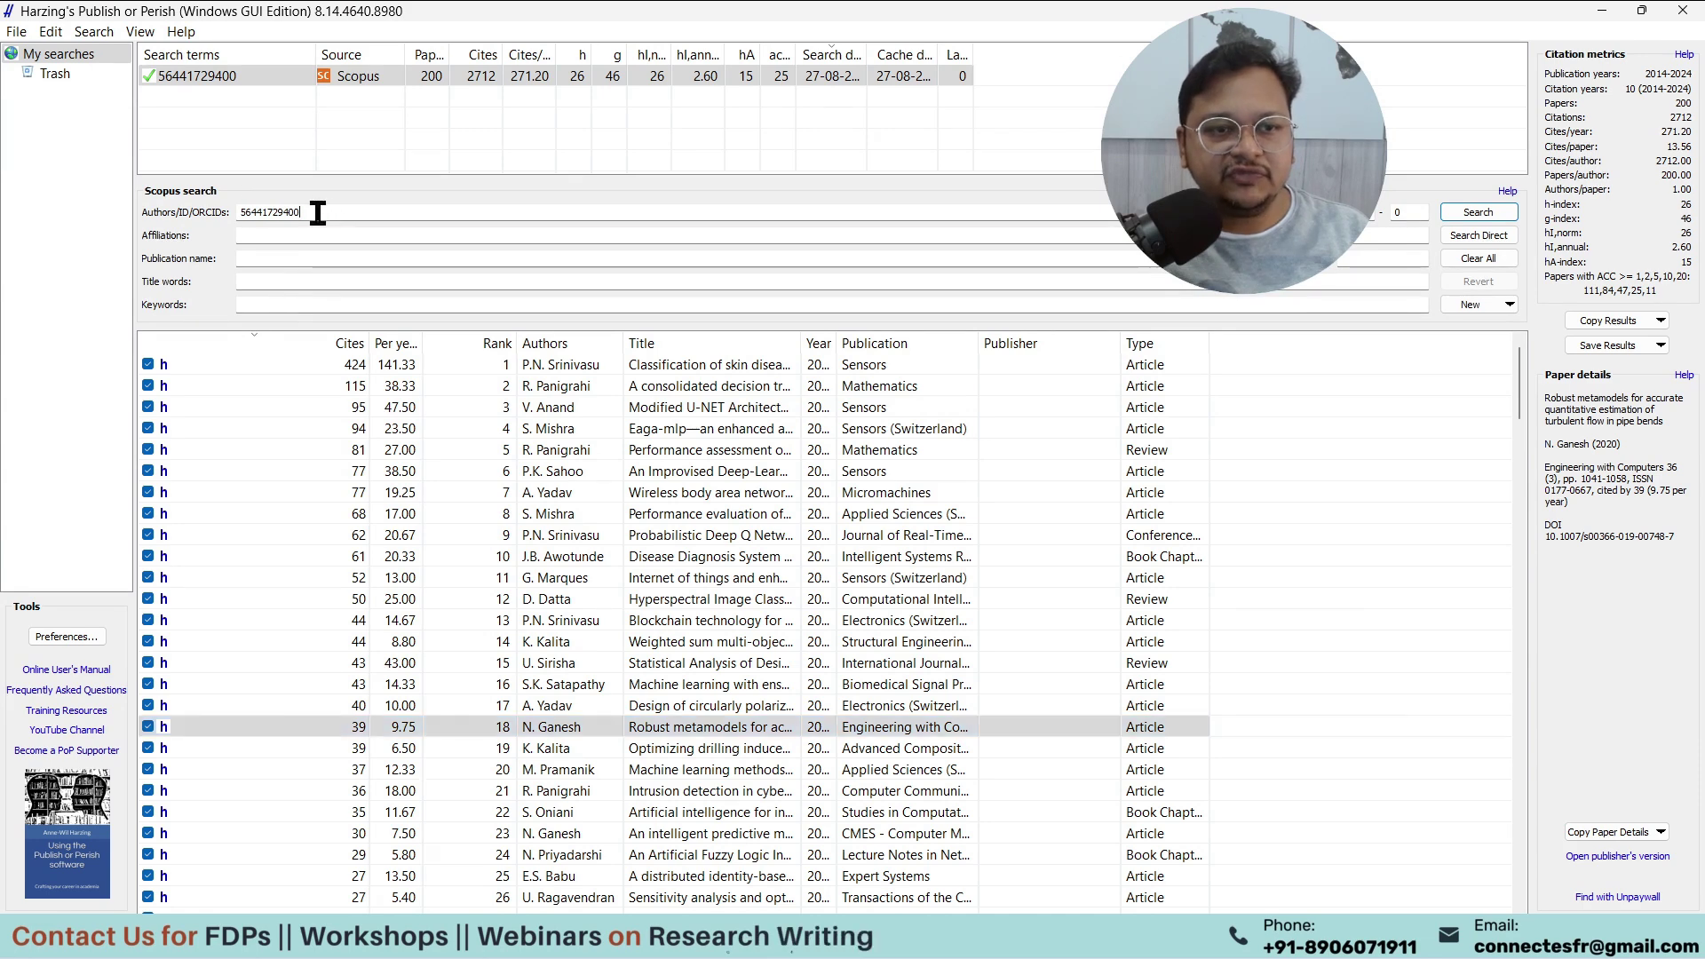
key(BackSpace)
click(280, 305)
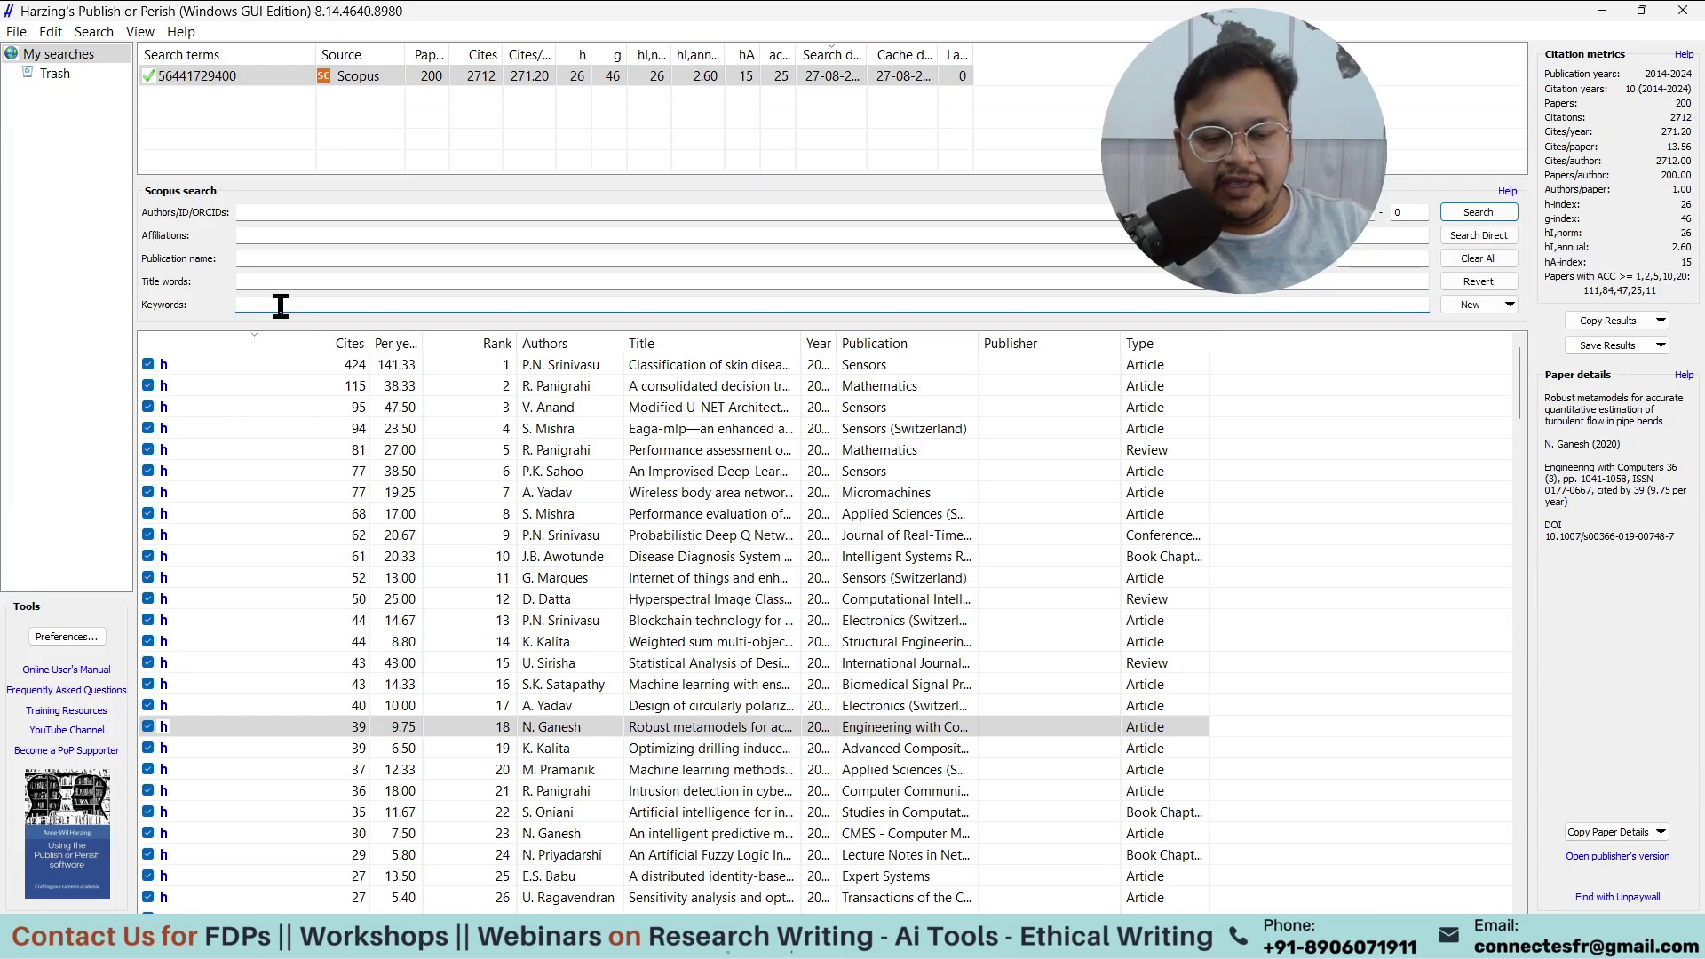
Create a new Scopus search, remove the author ID from it, and search for the keywords "ECG signal analysis".
click(1509, 305)
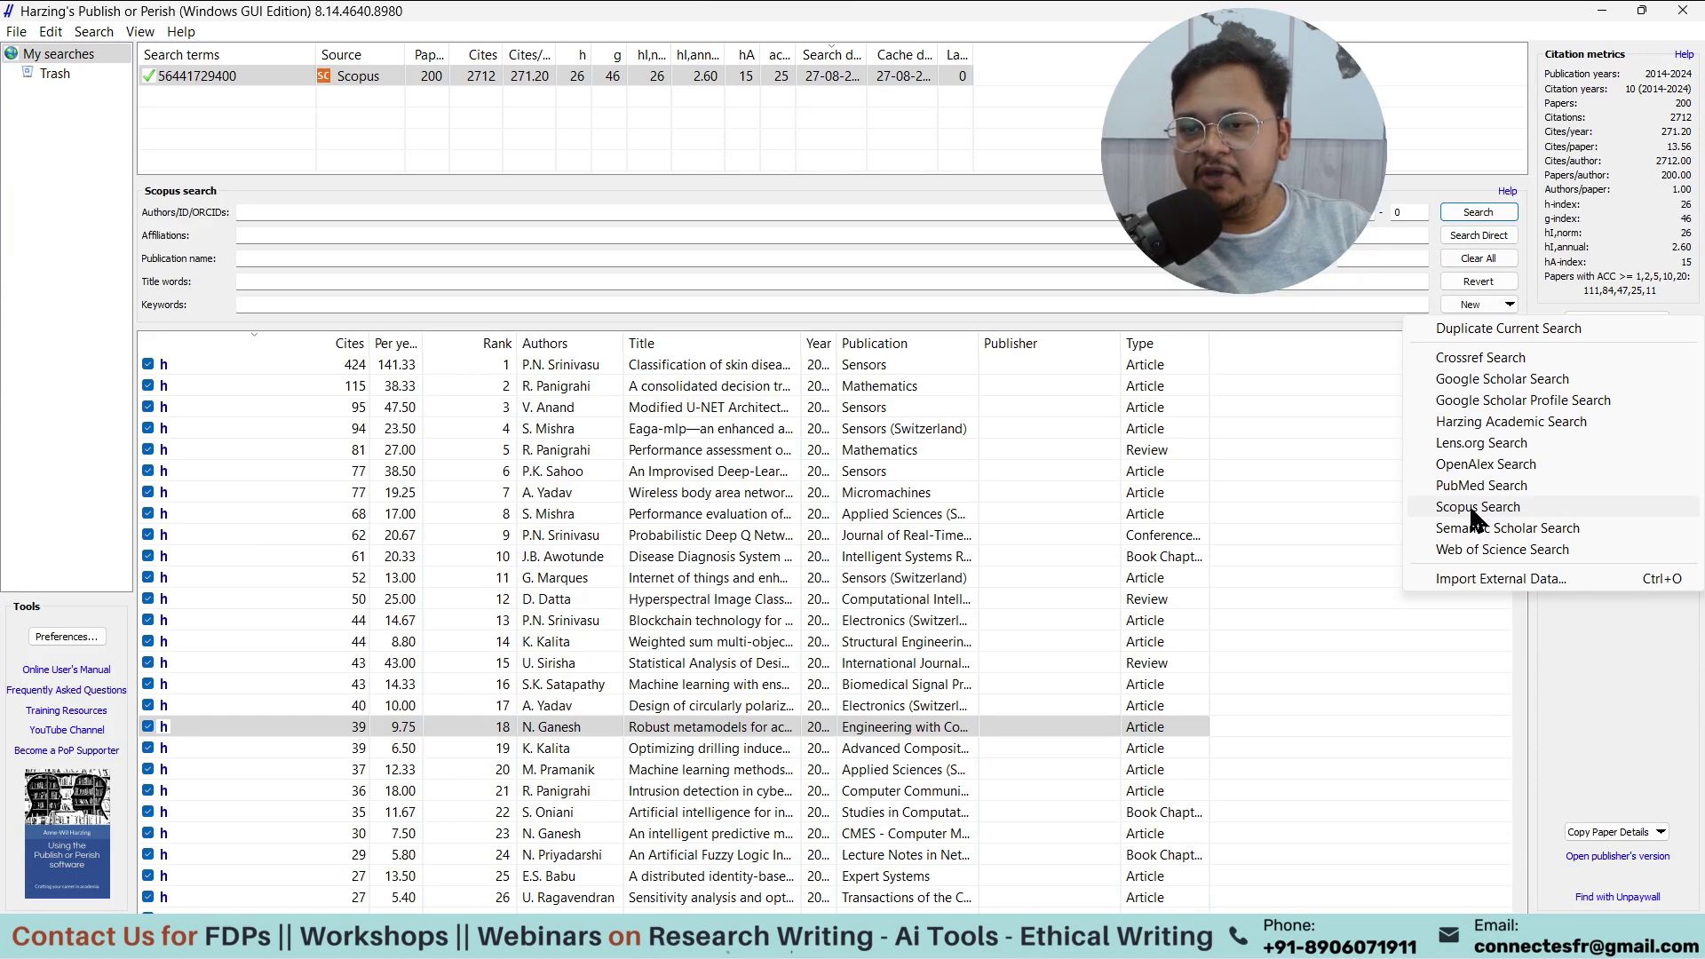
click(1476, 508)
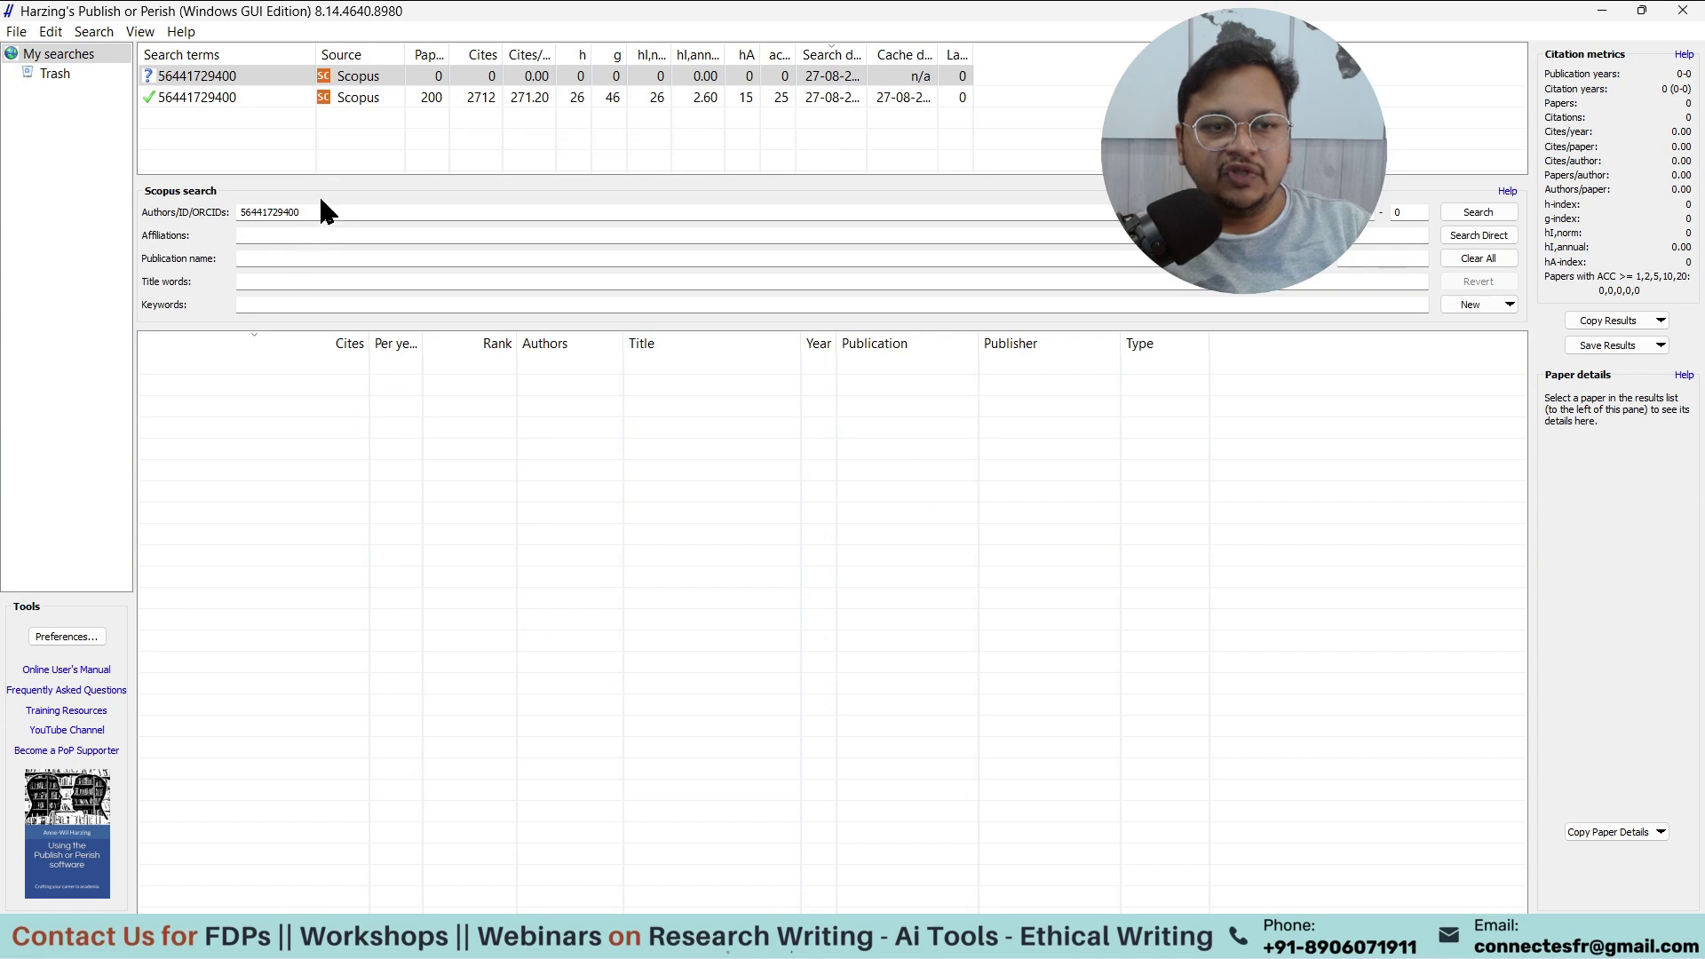
drag(324, 212, 168, 211)
key(BackSpace)
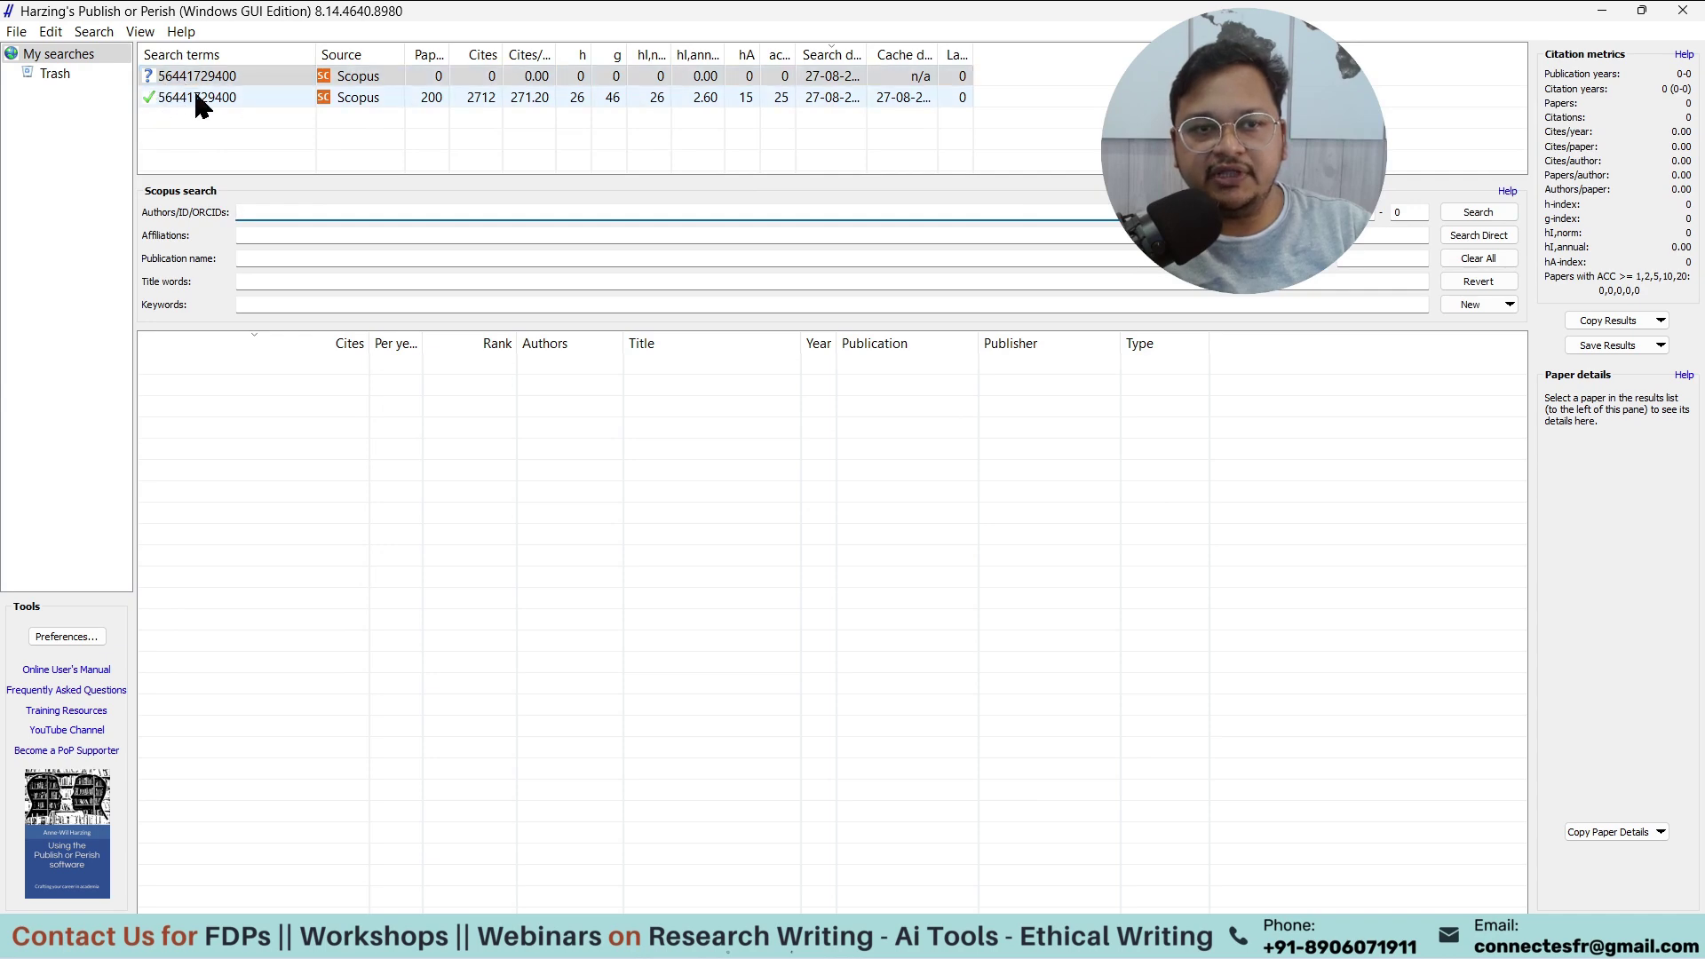
click(274, 304)
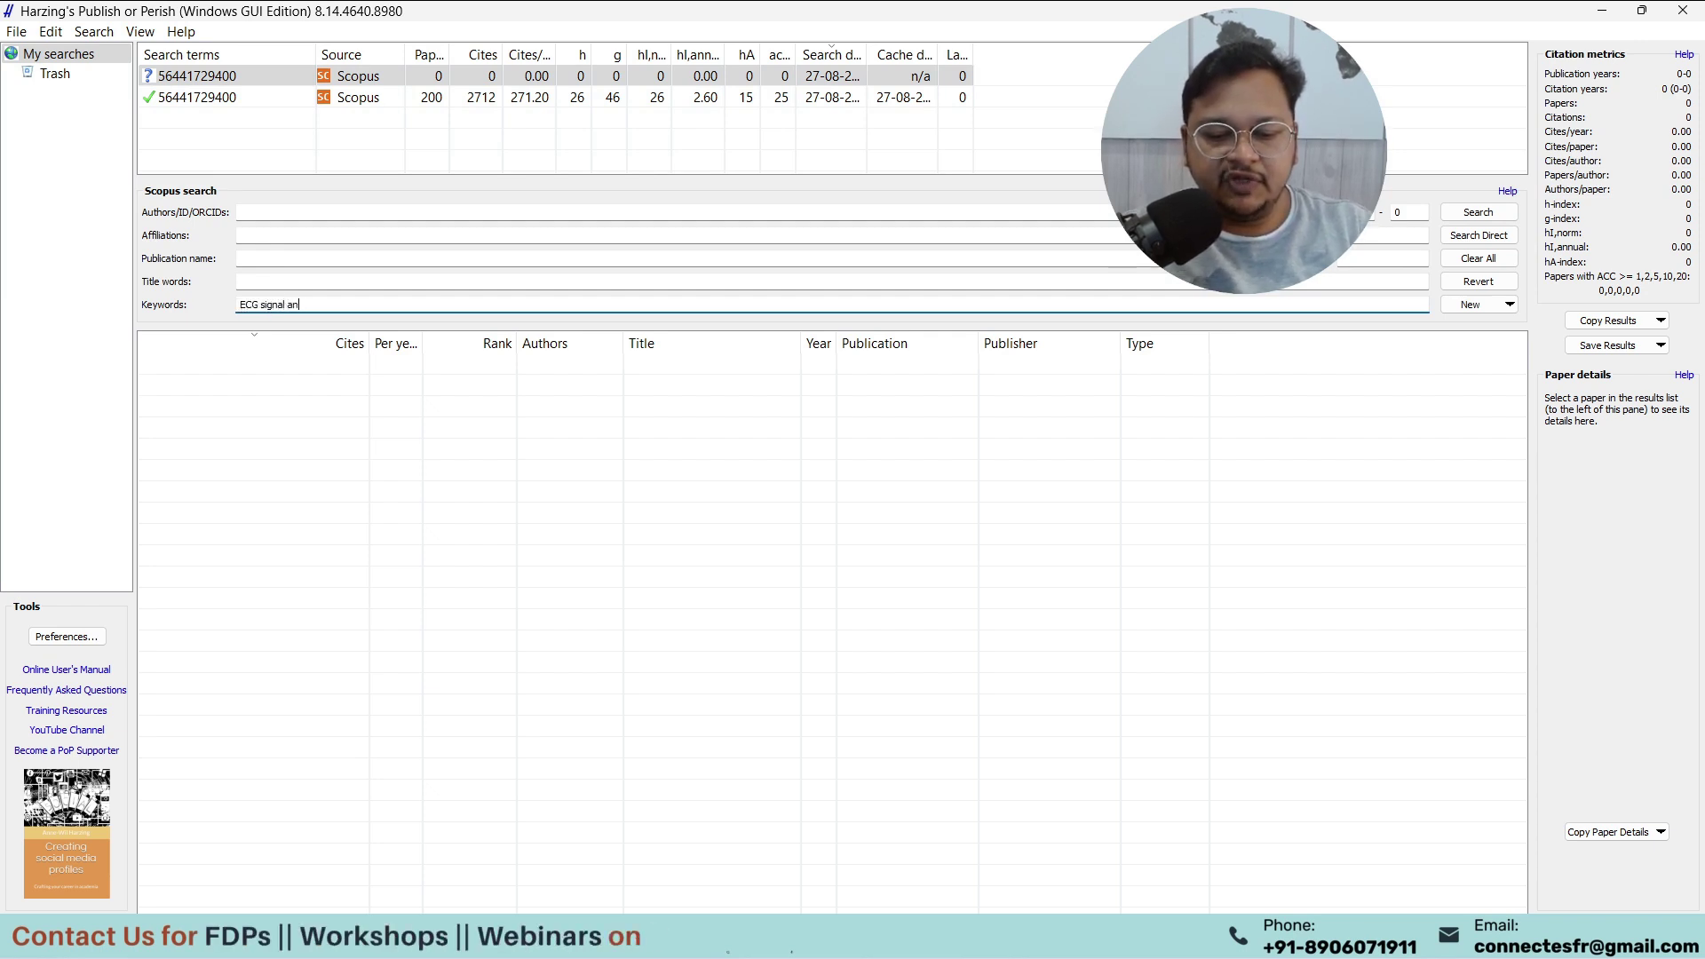
key(Return)
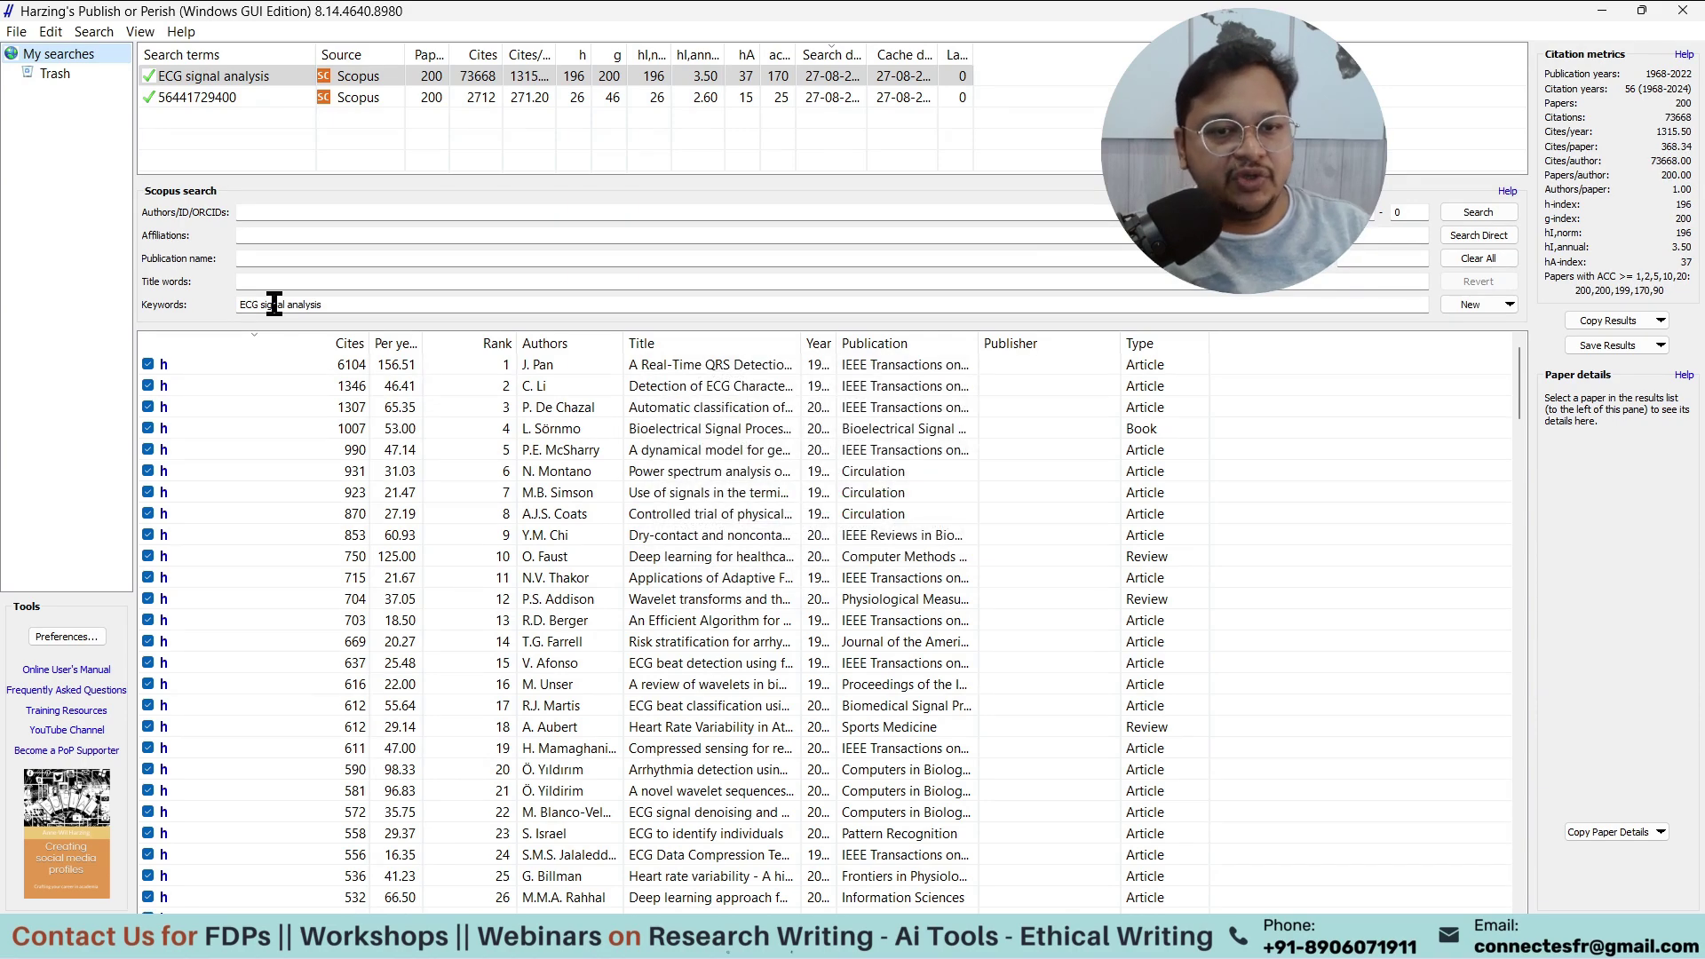
Look through the publications retrieved for the ECG signal analysis search and return to the first result.
scroll(1309, 559, down, 7)
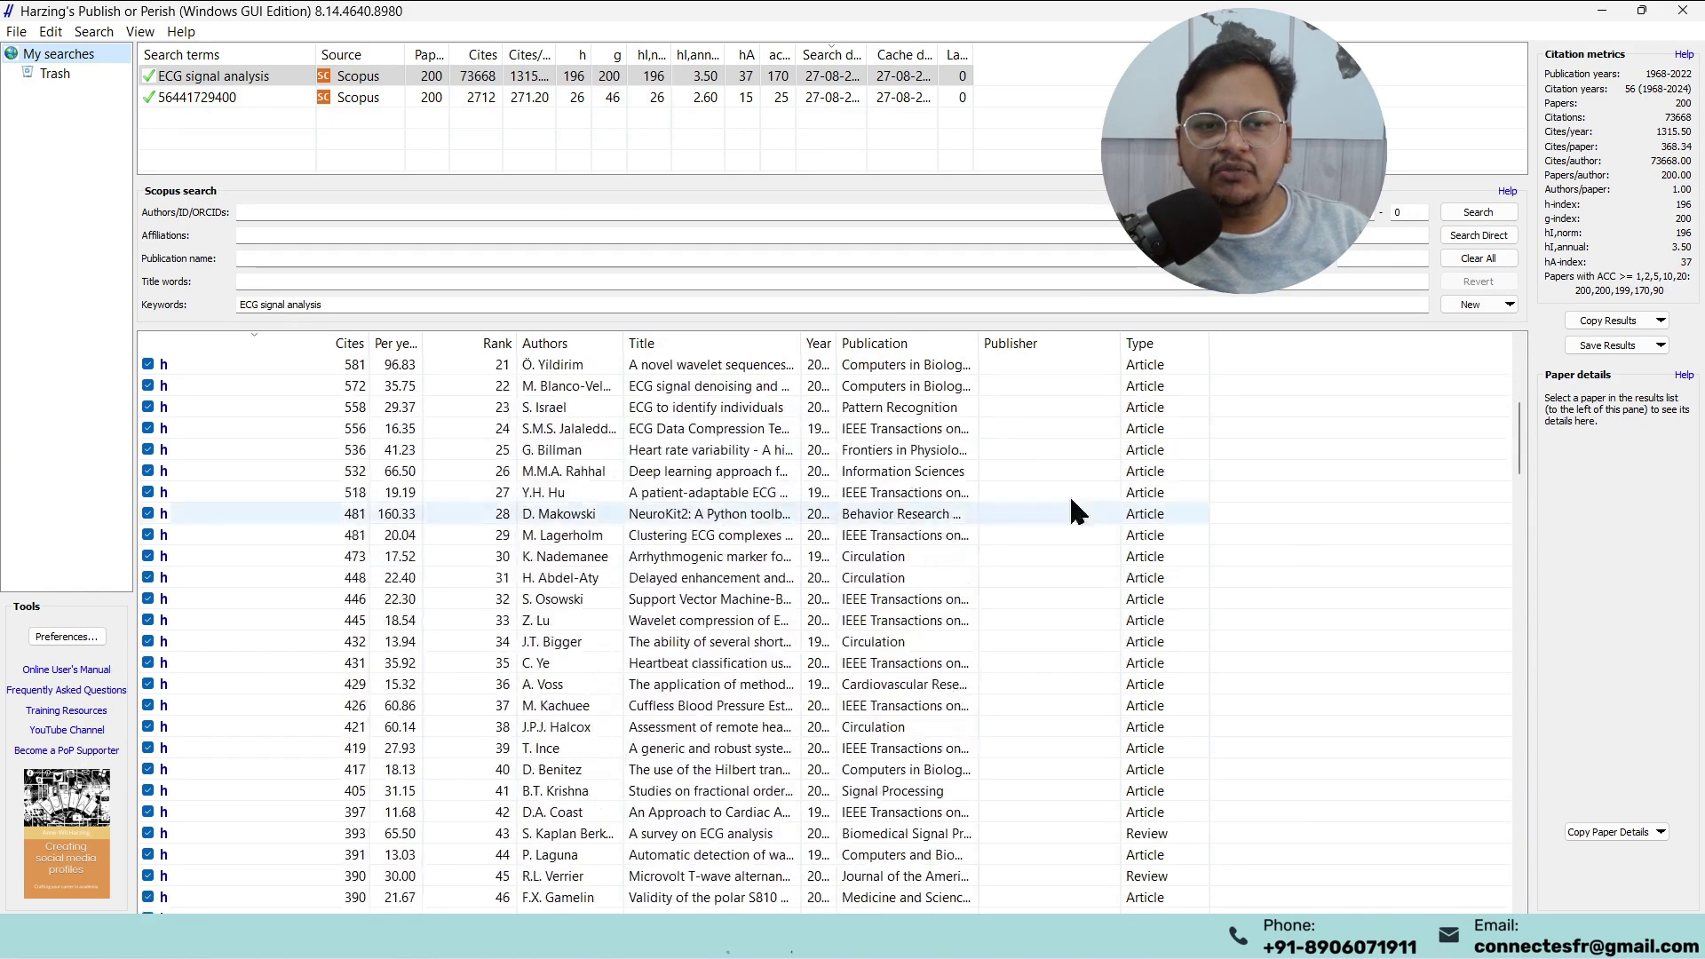
scroll(1254, 449, down, 11)
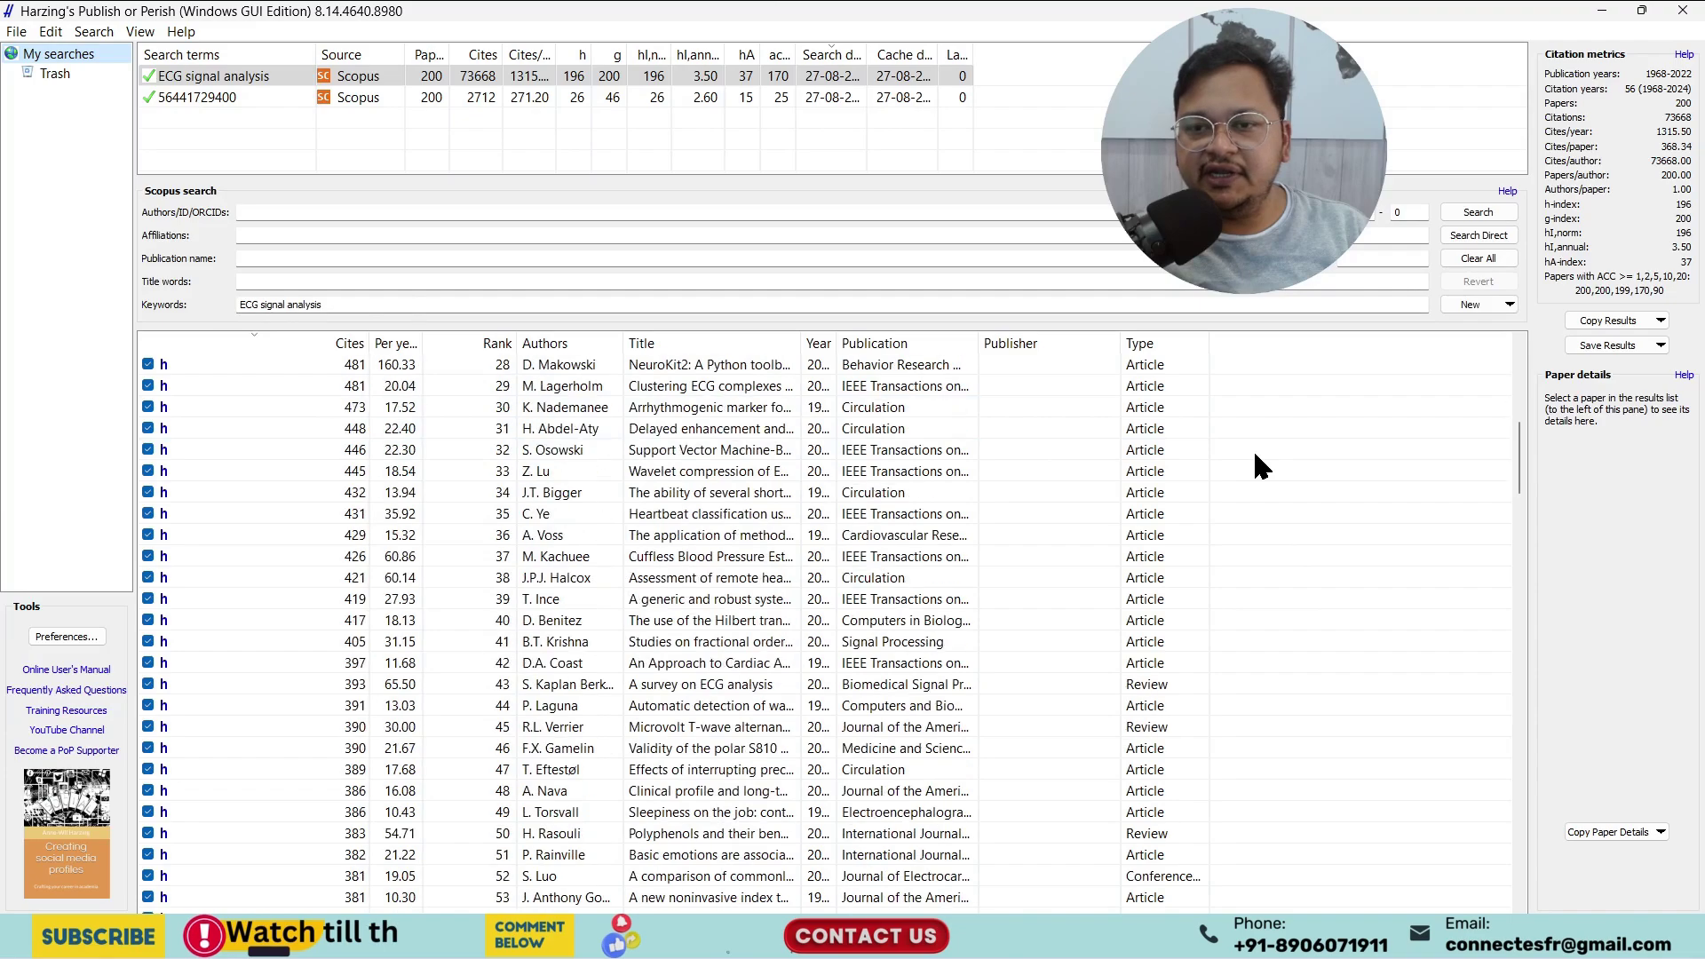
scroll(1299, 454, down, 10)
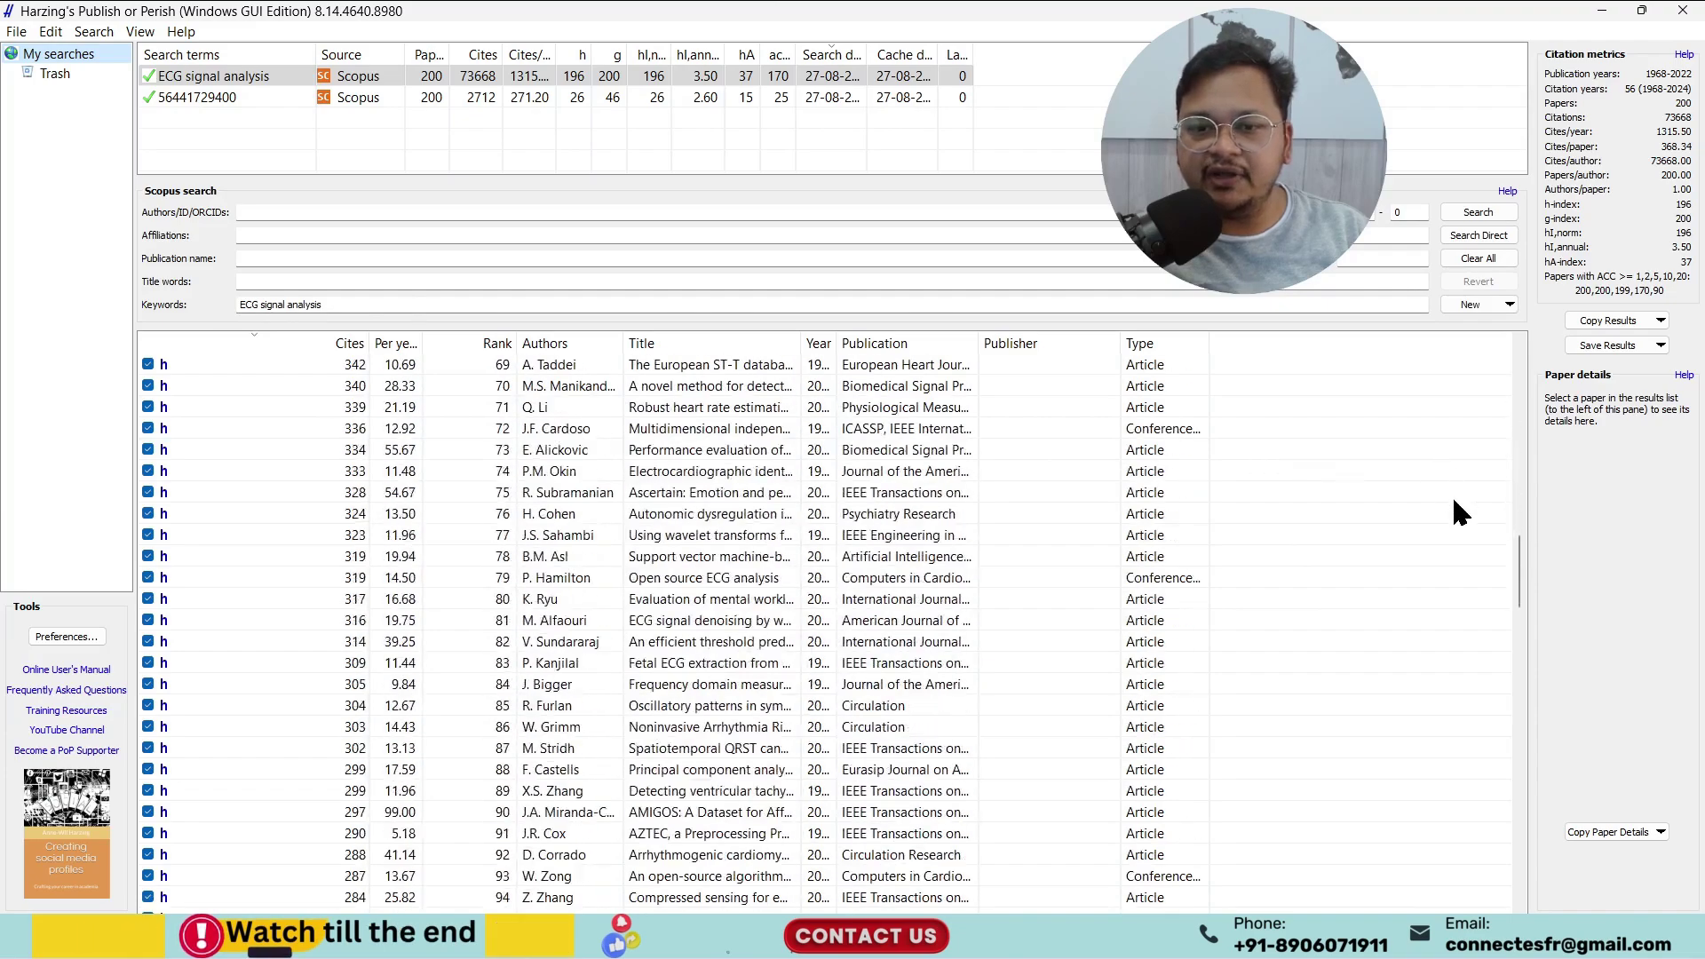
scroll(1401, 524, up, 13)
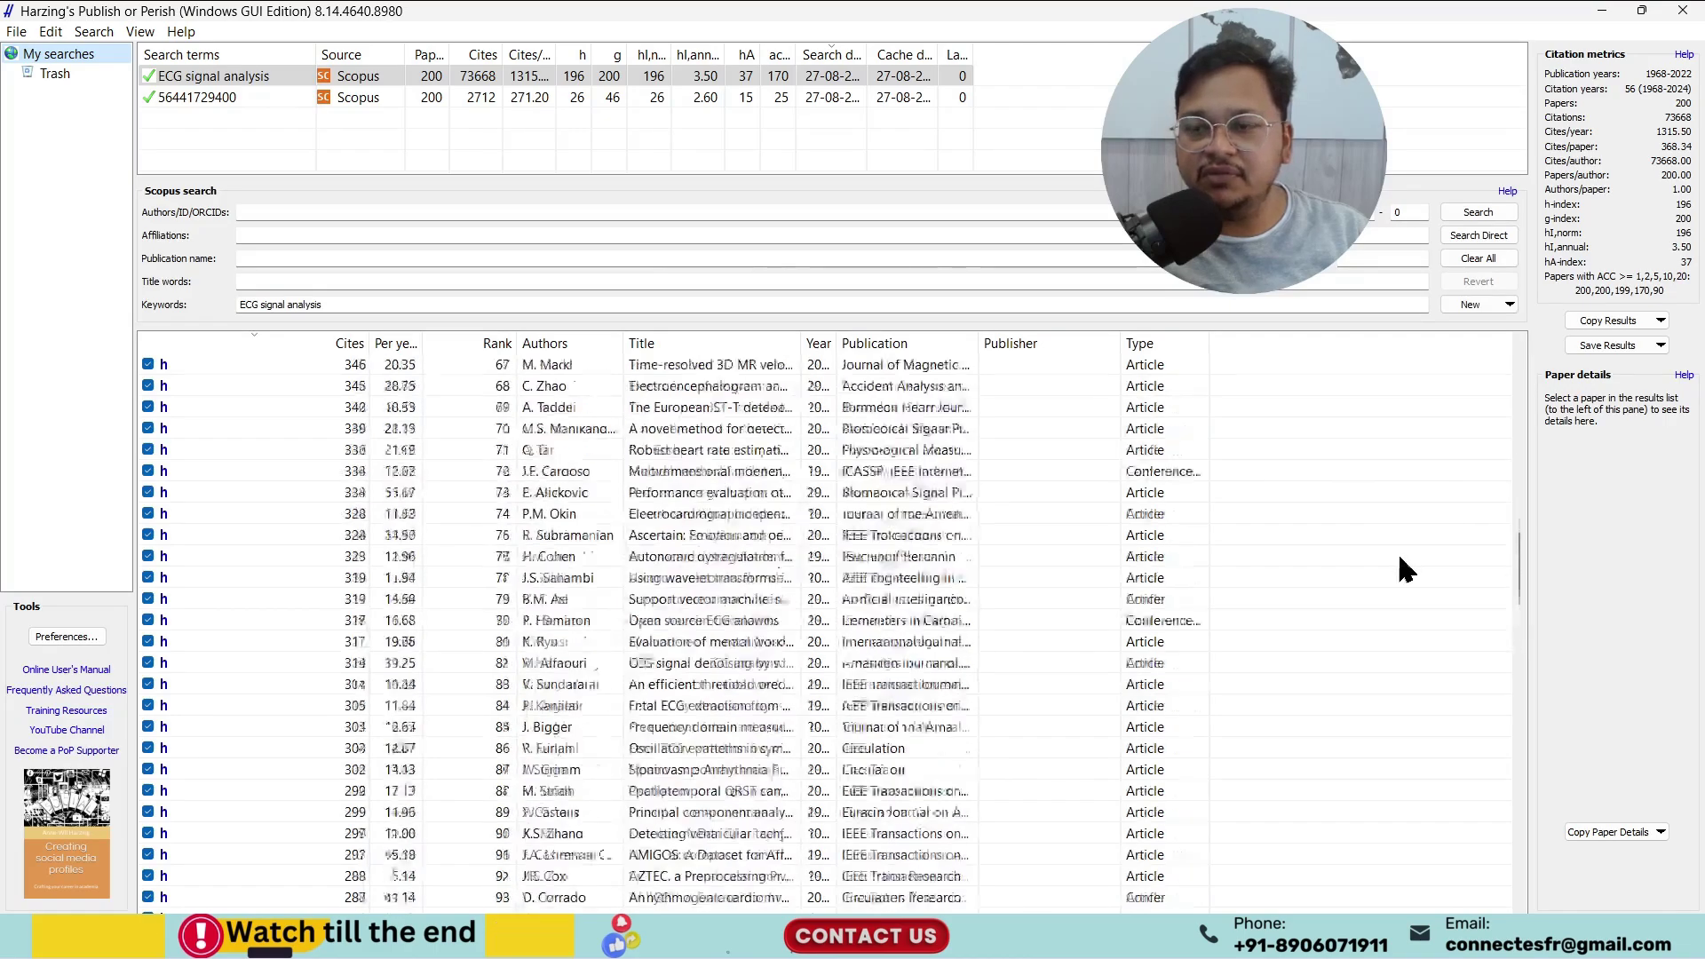
scroll(1392, 563, up, 13)
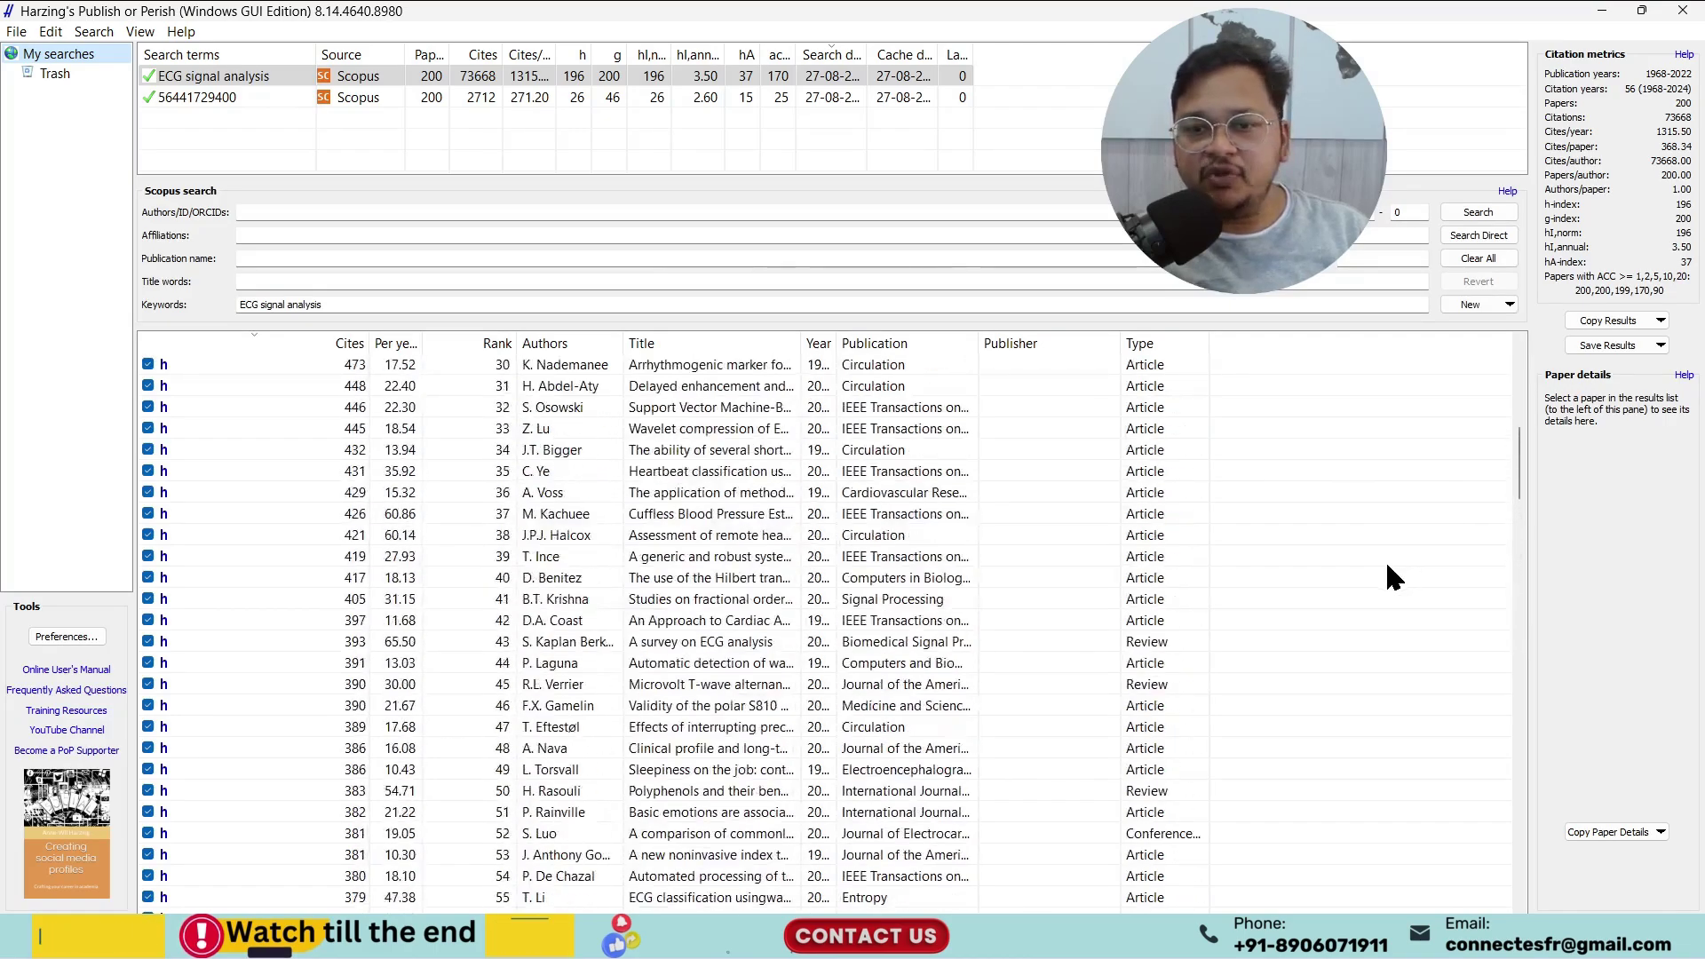
scroll(1390, 551, up, 2)
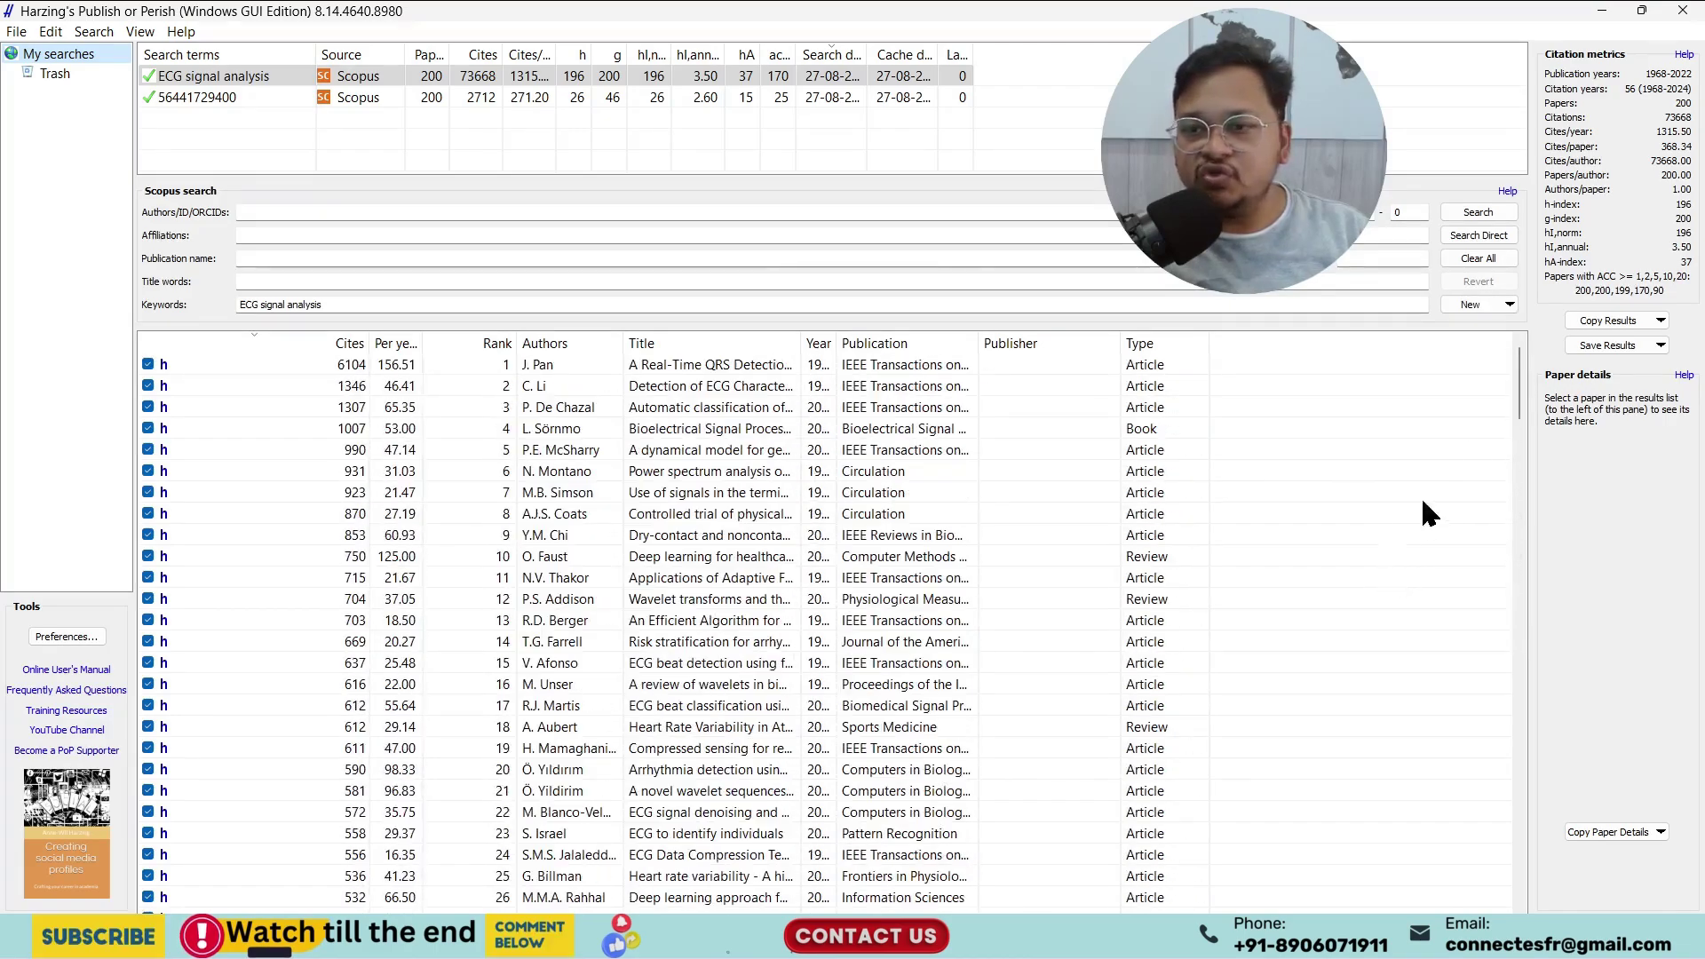
Save the ECG signal analysis results in CSV format as ecgPoPCites.csv in Downloads.
click(1598, 346)
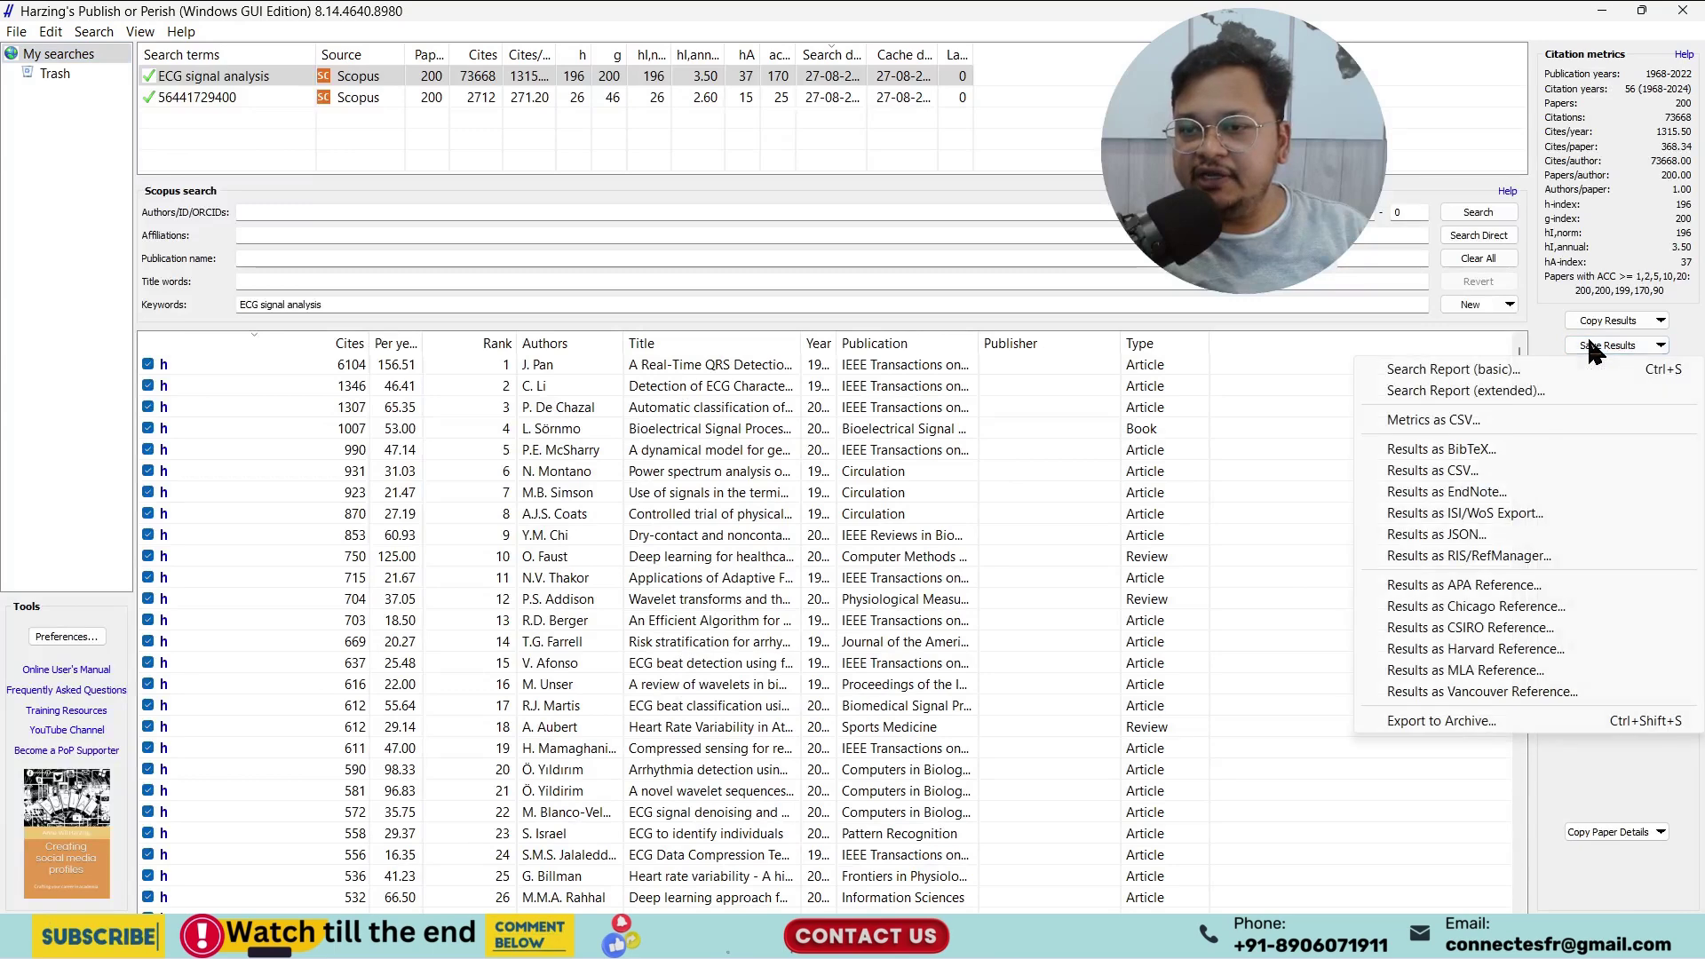
click(1457, 473)
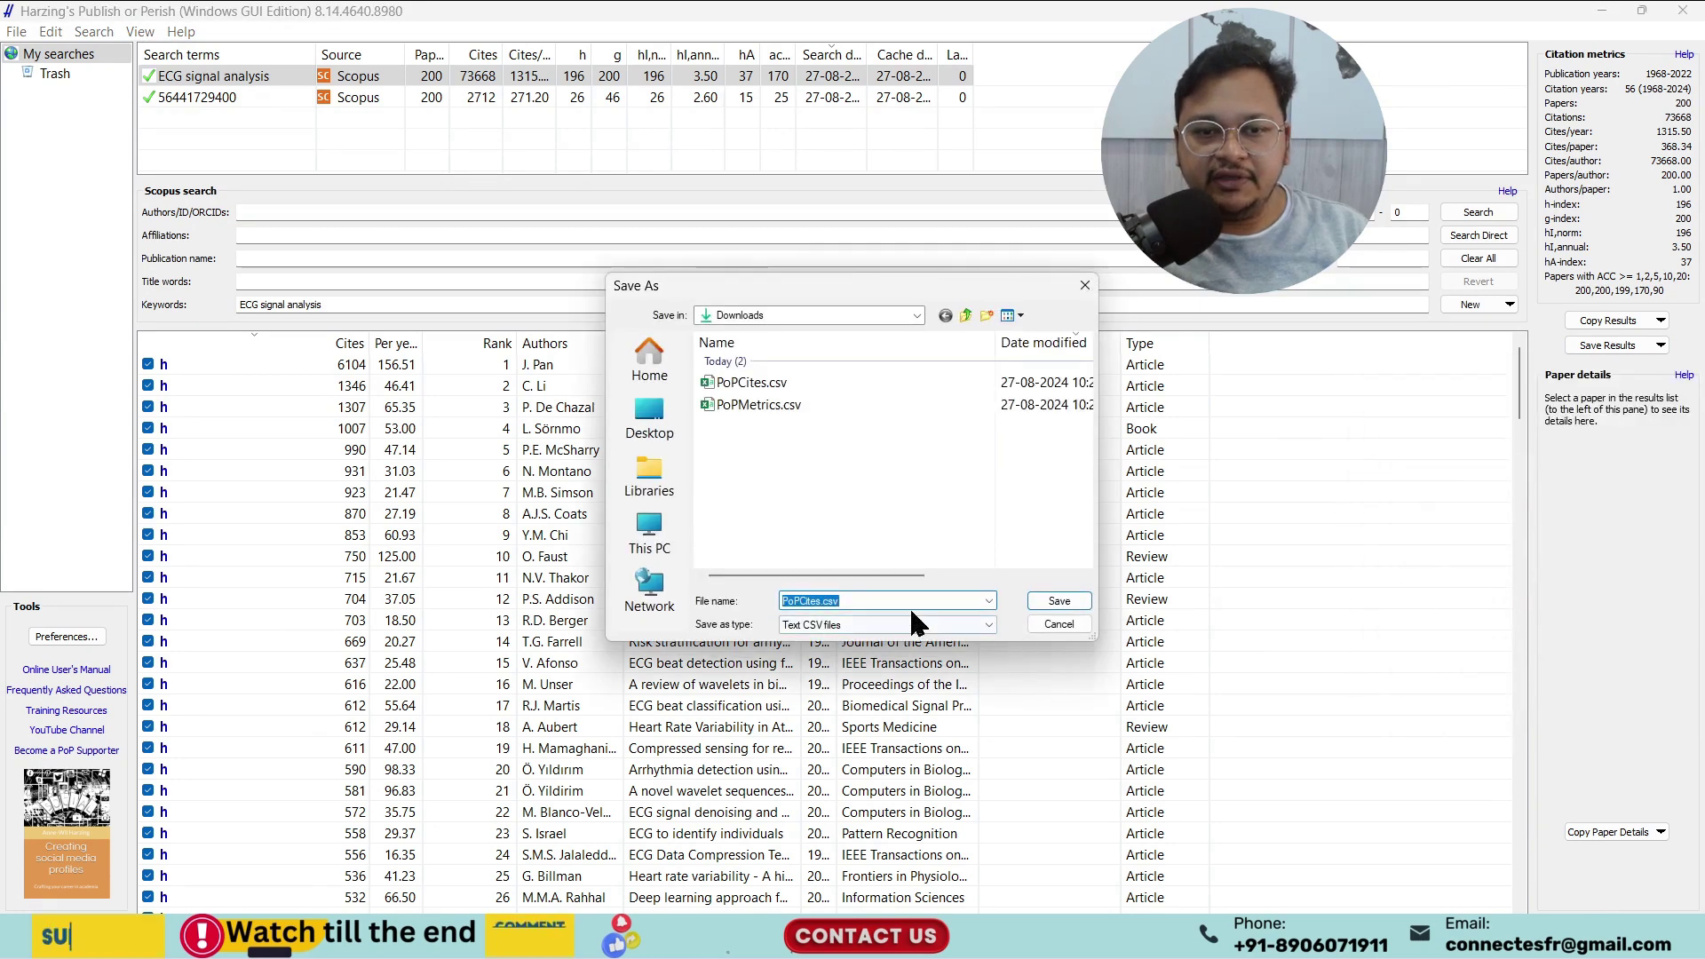
click(782, 601)
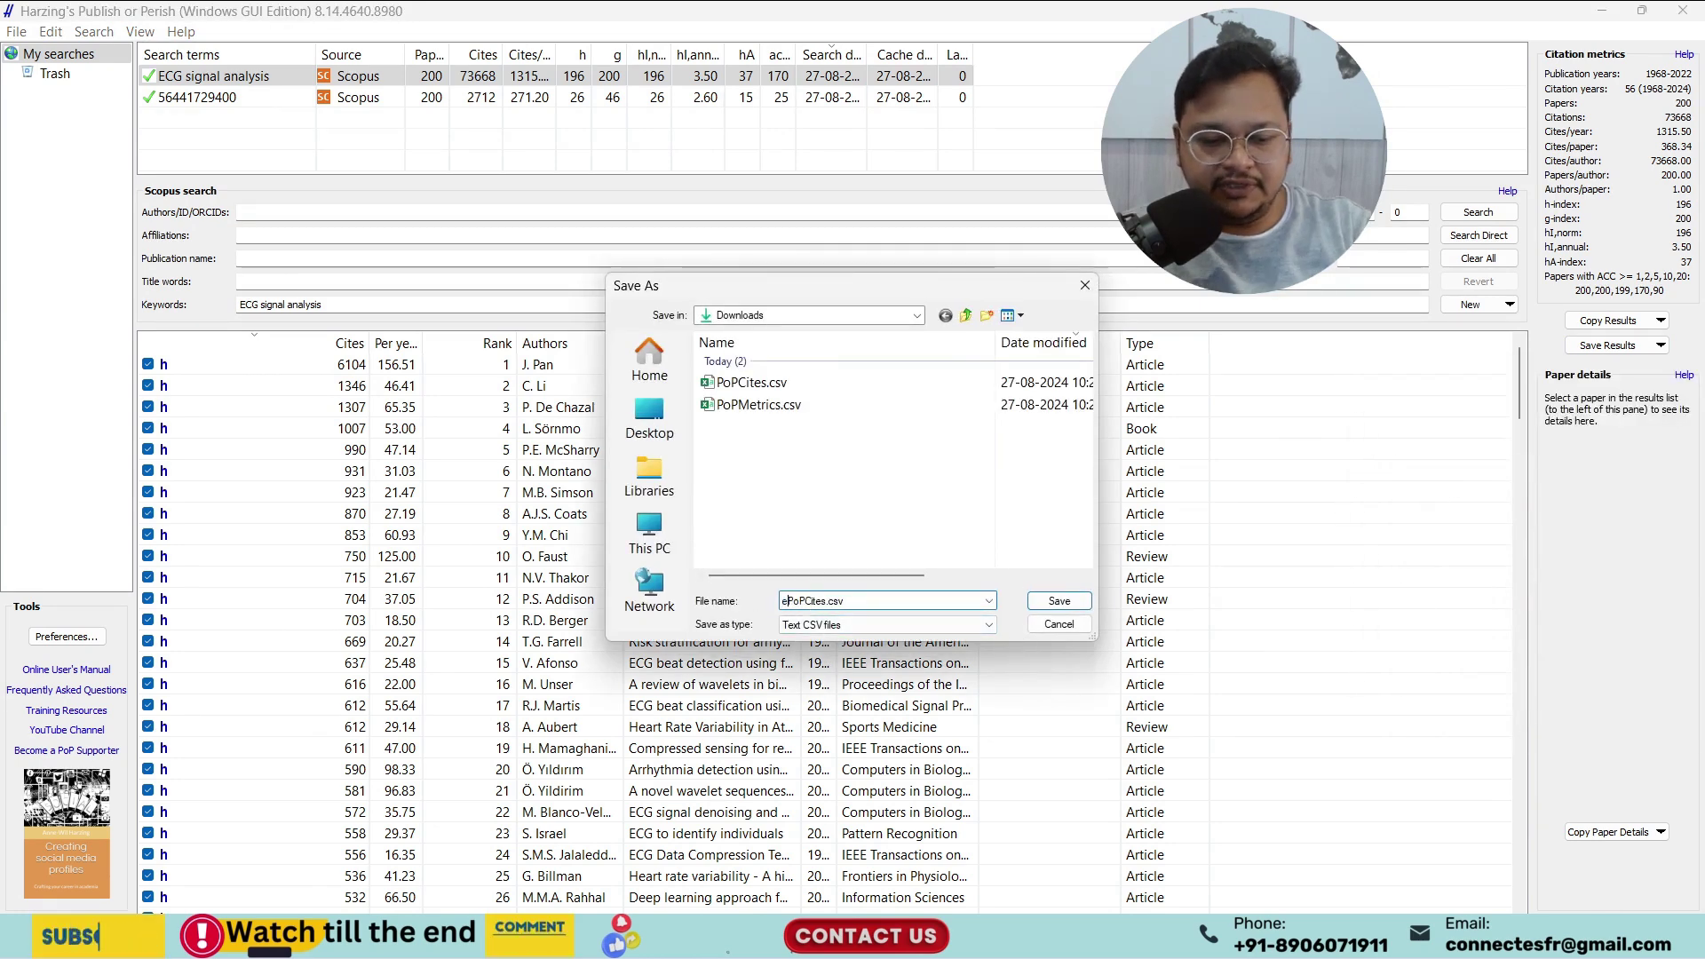
text(ecg)
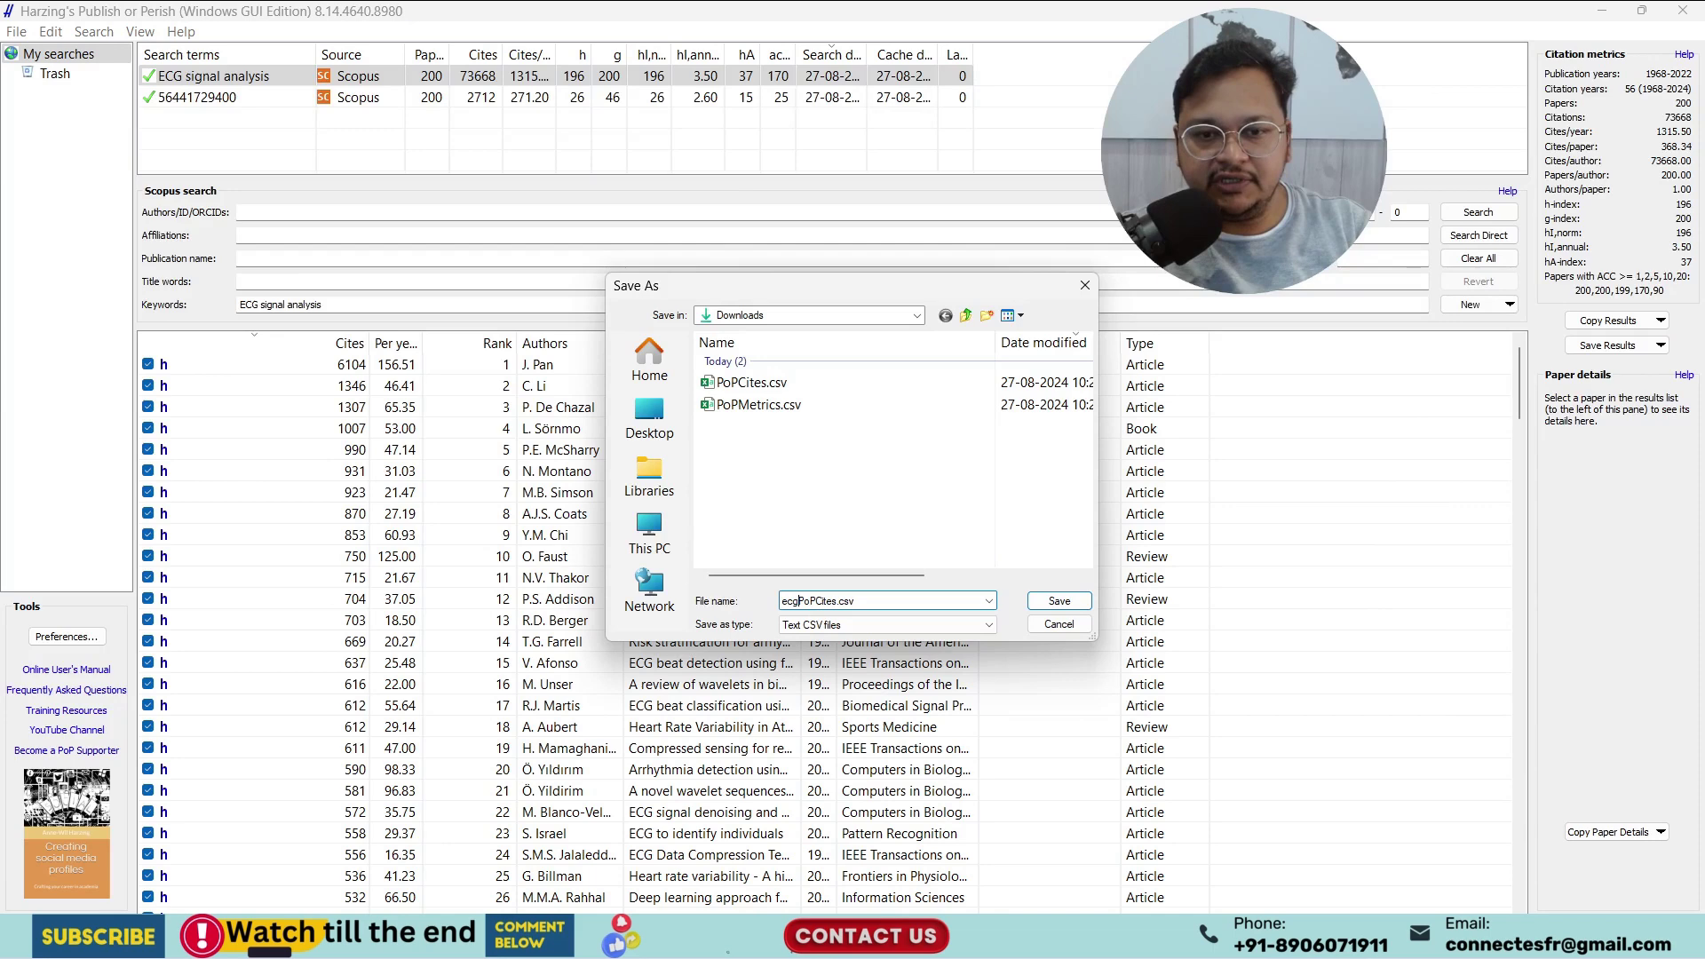
click(1070, 604)
Open ecgPoPCites.csv from the Downloads folder and check the Abstract and RelatedURL columns.
click(932, 937)
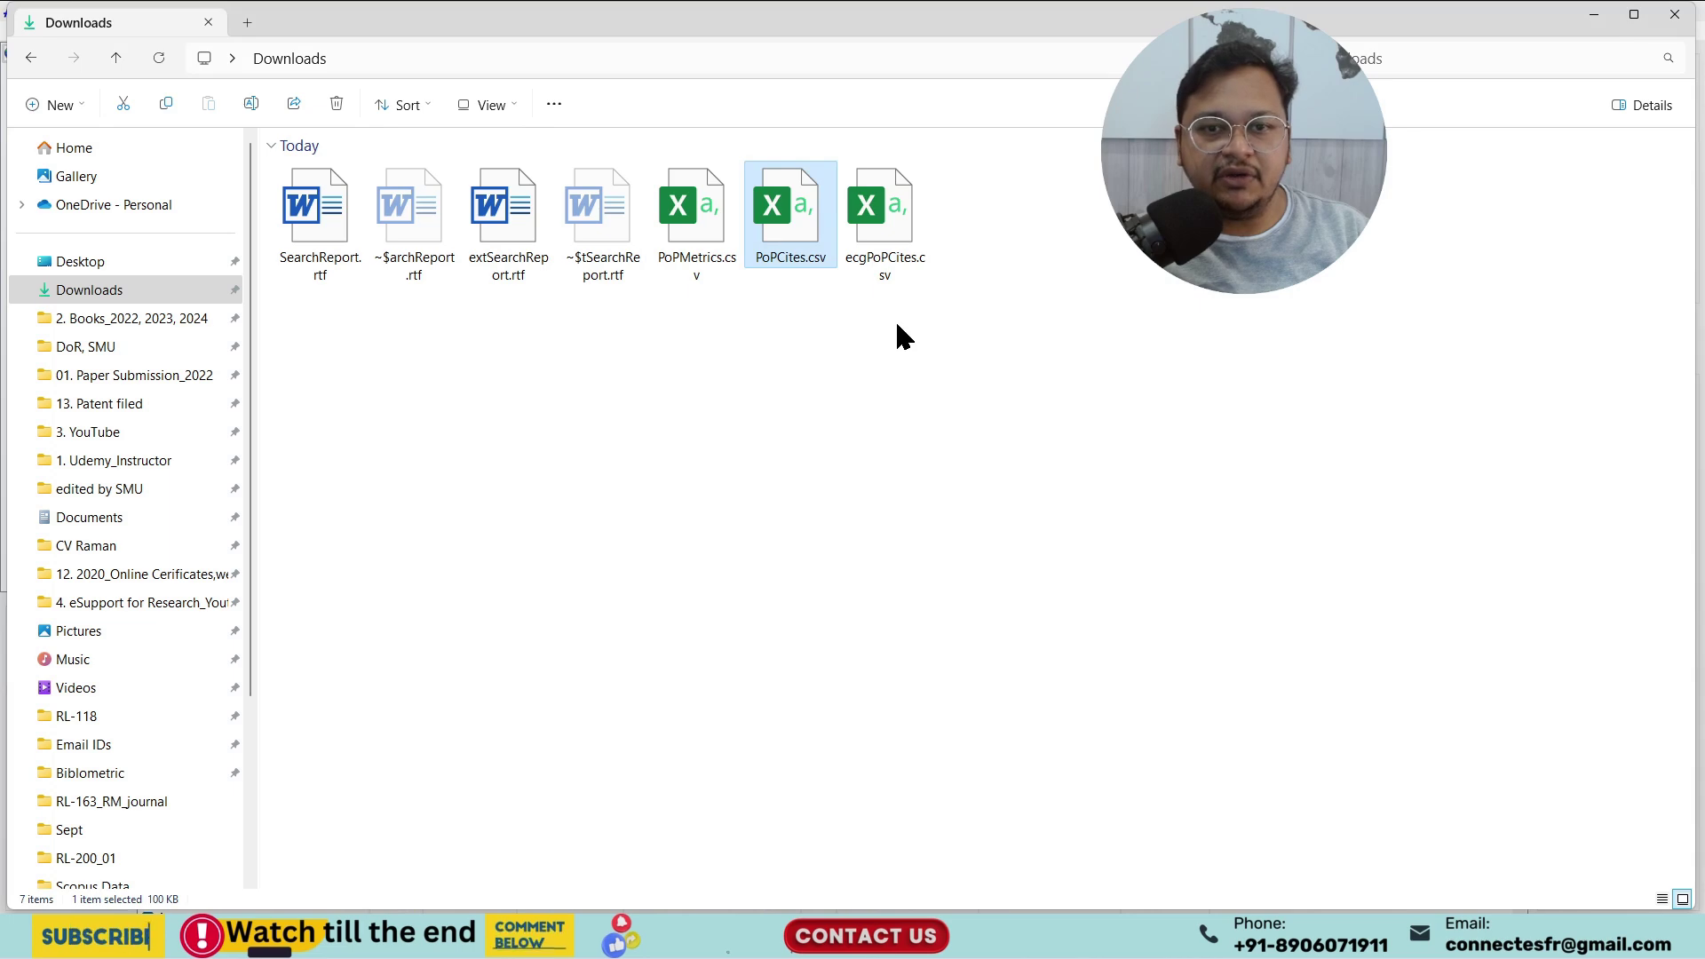
click(884, 226)
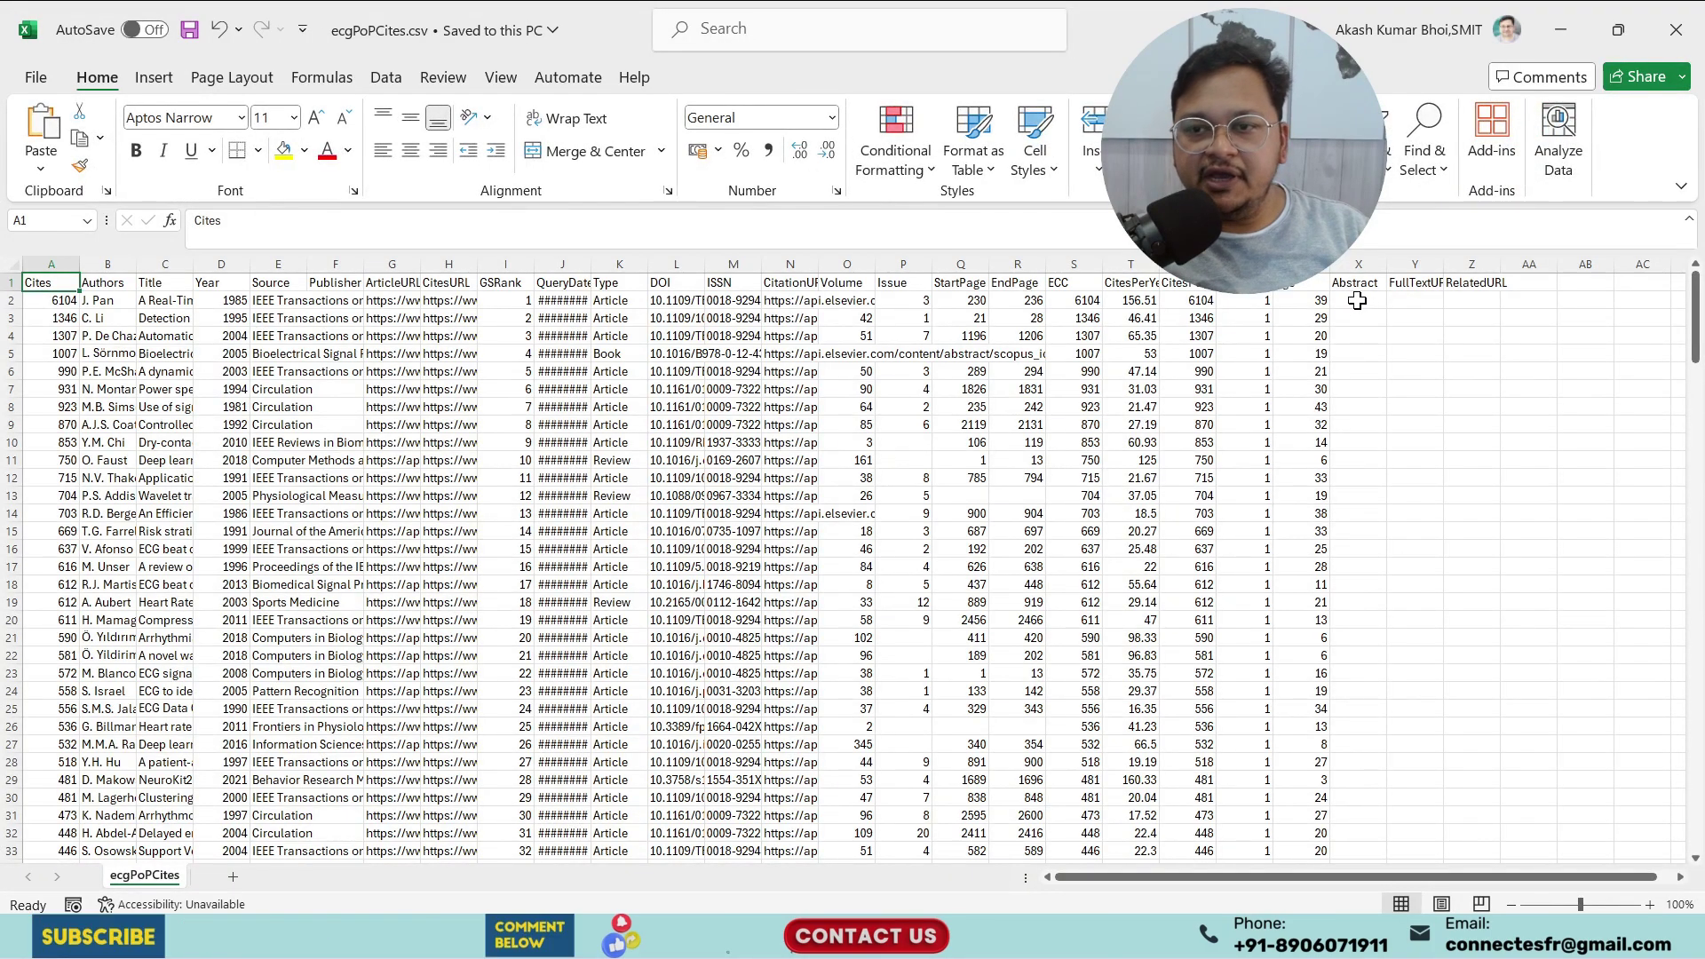
click(1477, 300)
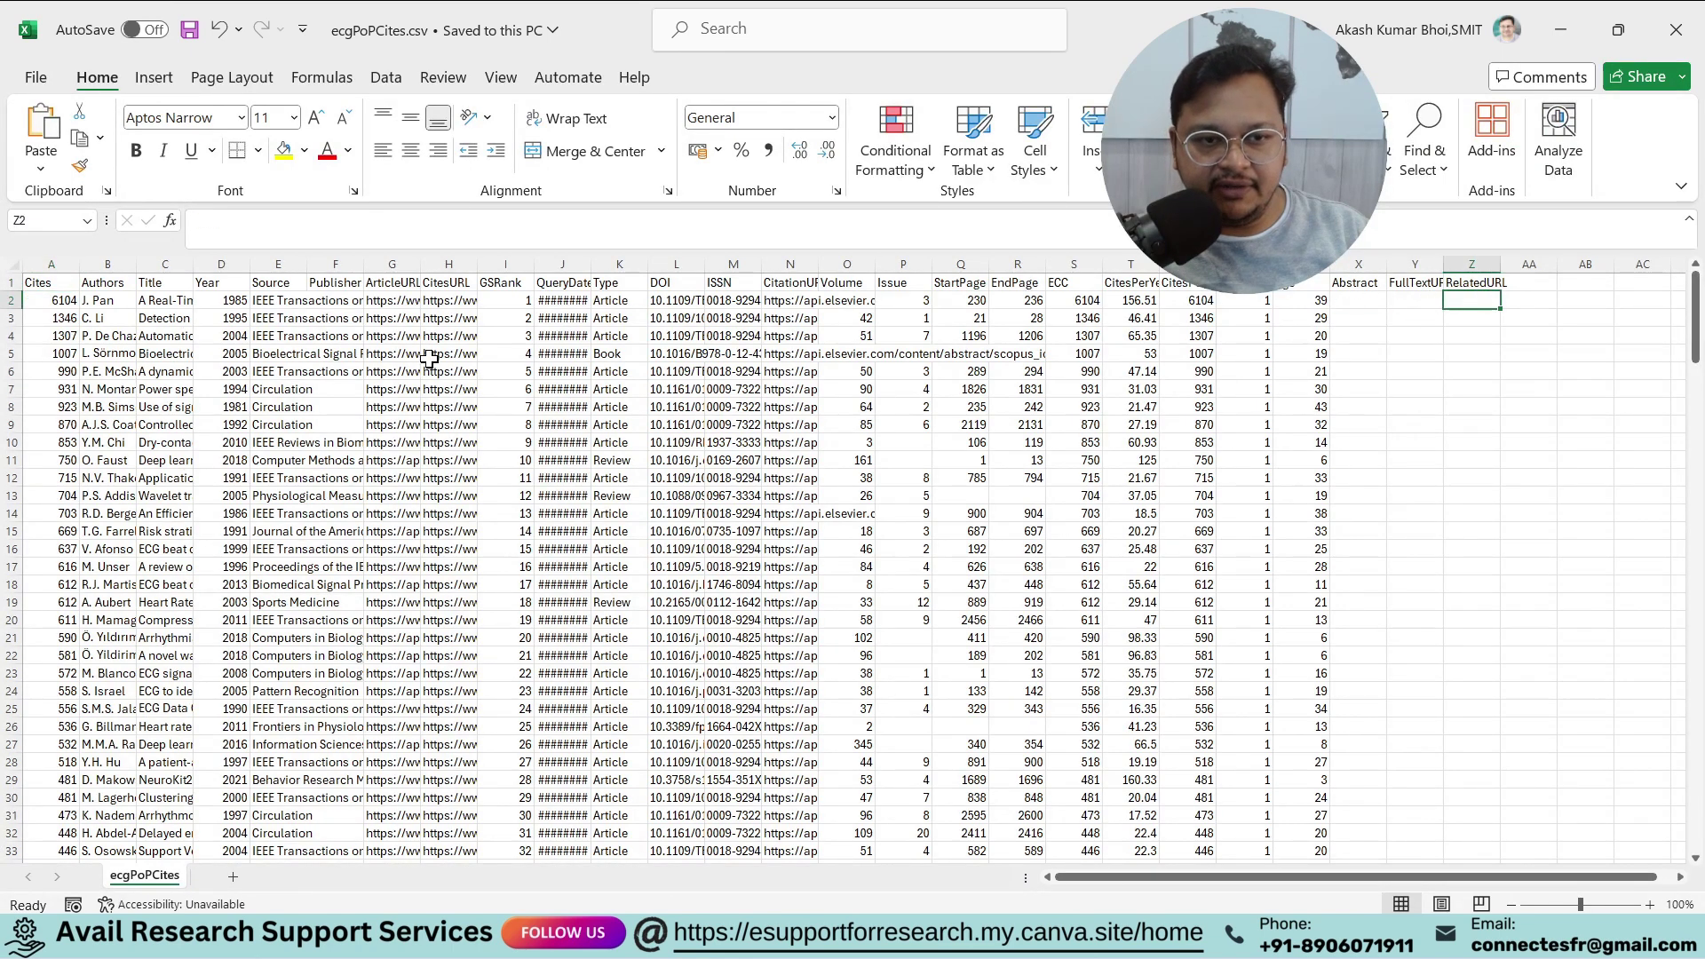
Select the publication data from the Cites to the Age column for review, and widen the ArticleURL column.
drag(39, 301, 1298, 728)
drag(1696, 613, 1696, 321)
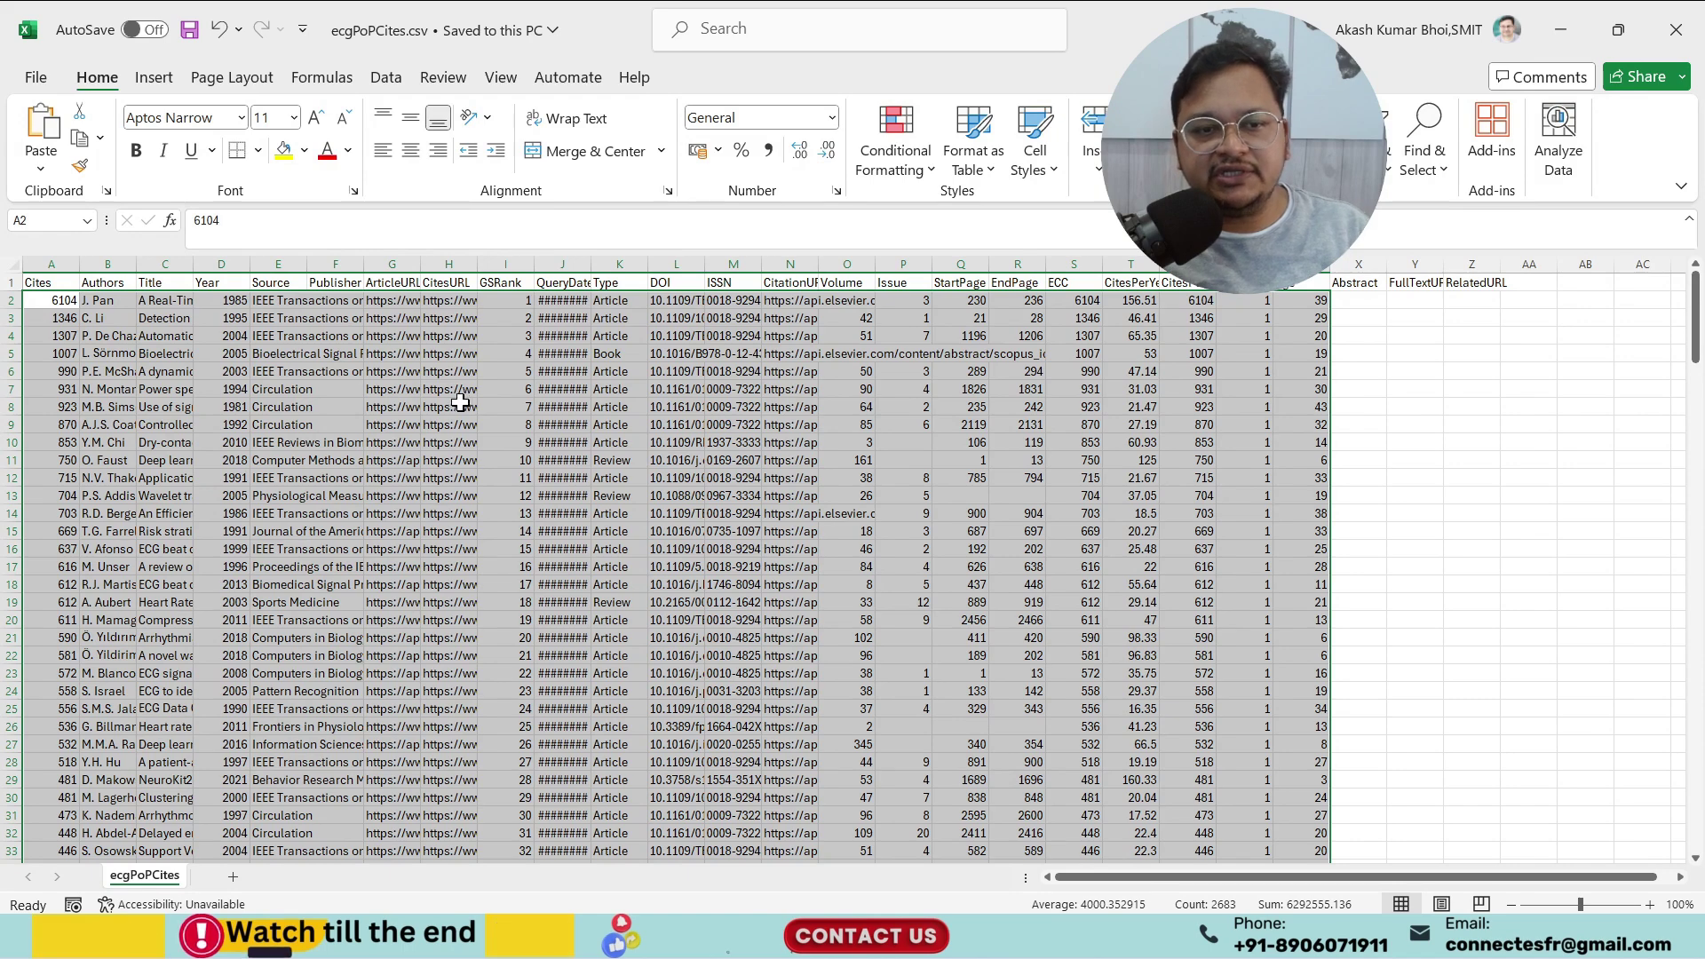
click(460, 404)
drag(420, 260, 502, 260)
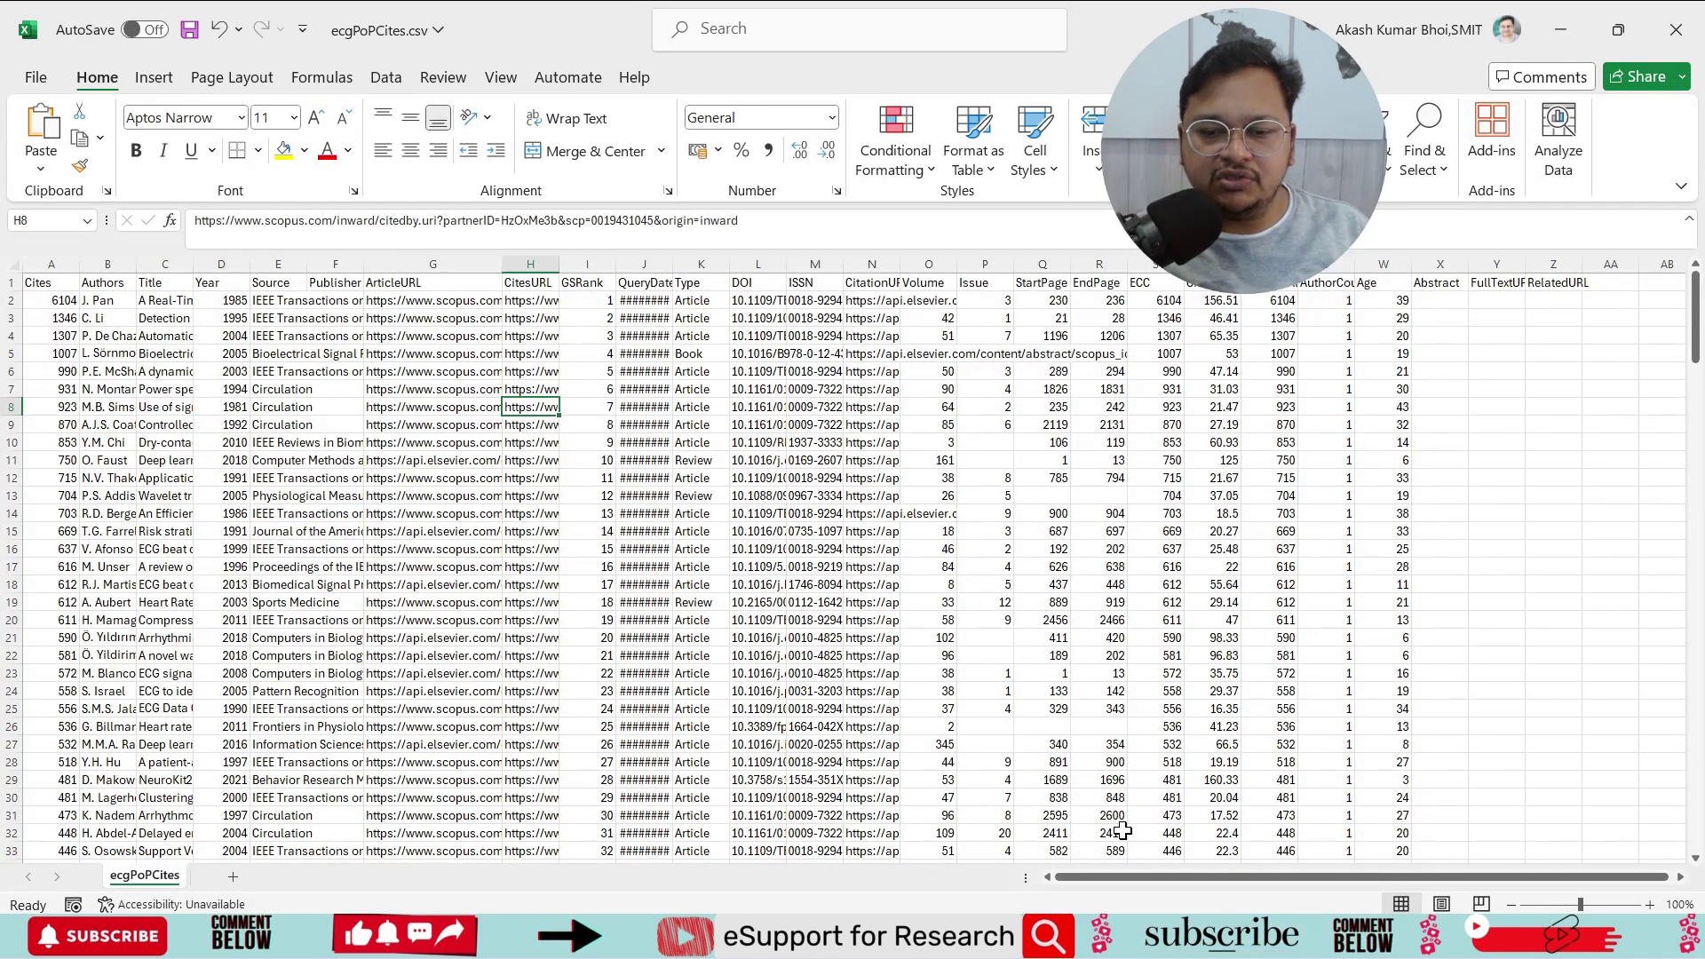
Switch to Publish or Perish and review the API key preferences for Scopus, Semantic Scholar and Web of Science, leaving them unchanged.
click(1007, 937)
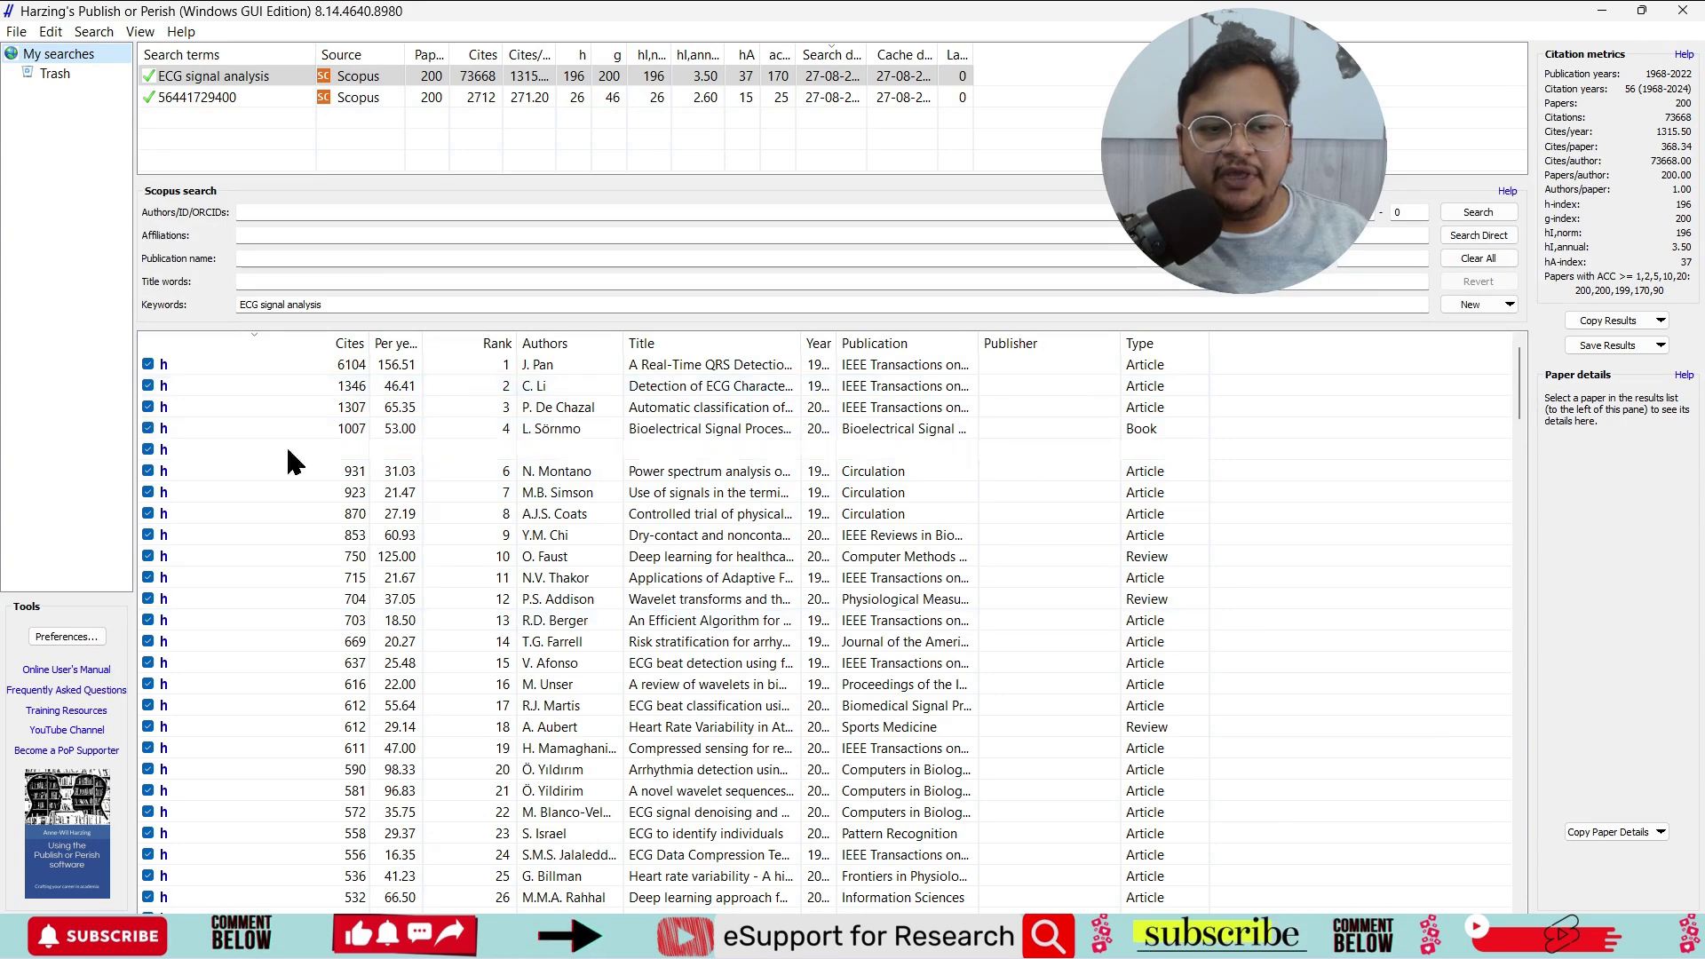
click(66, 638)
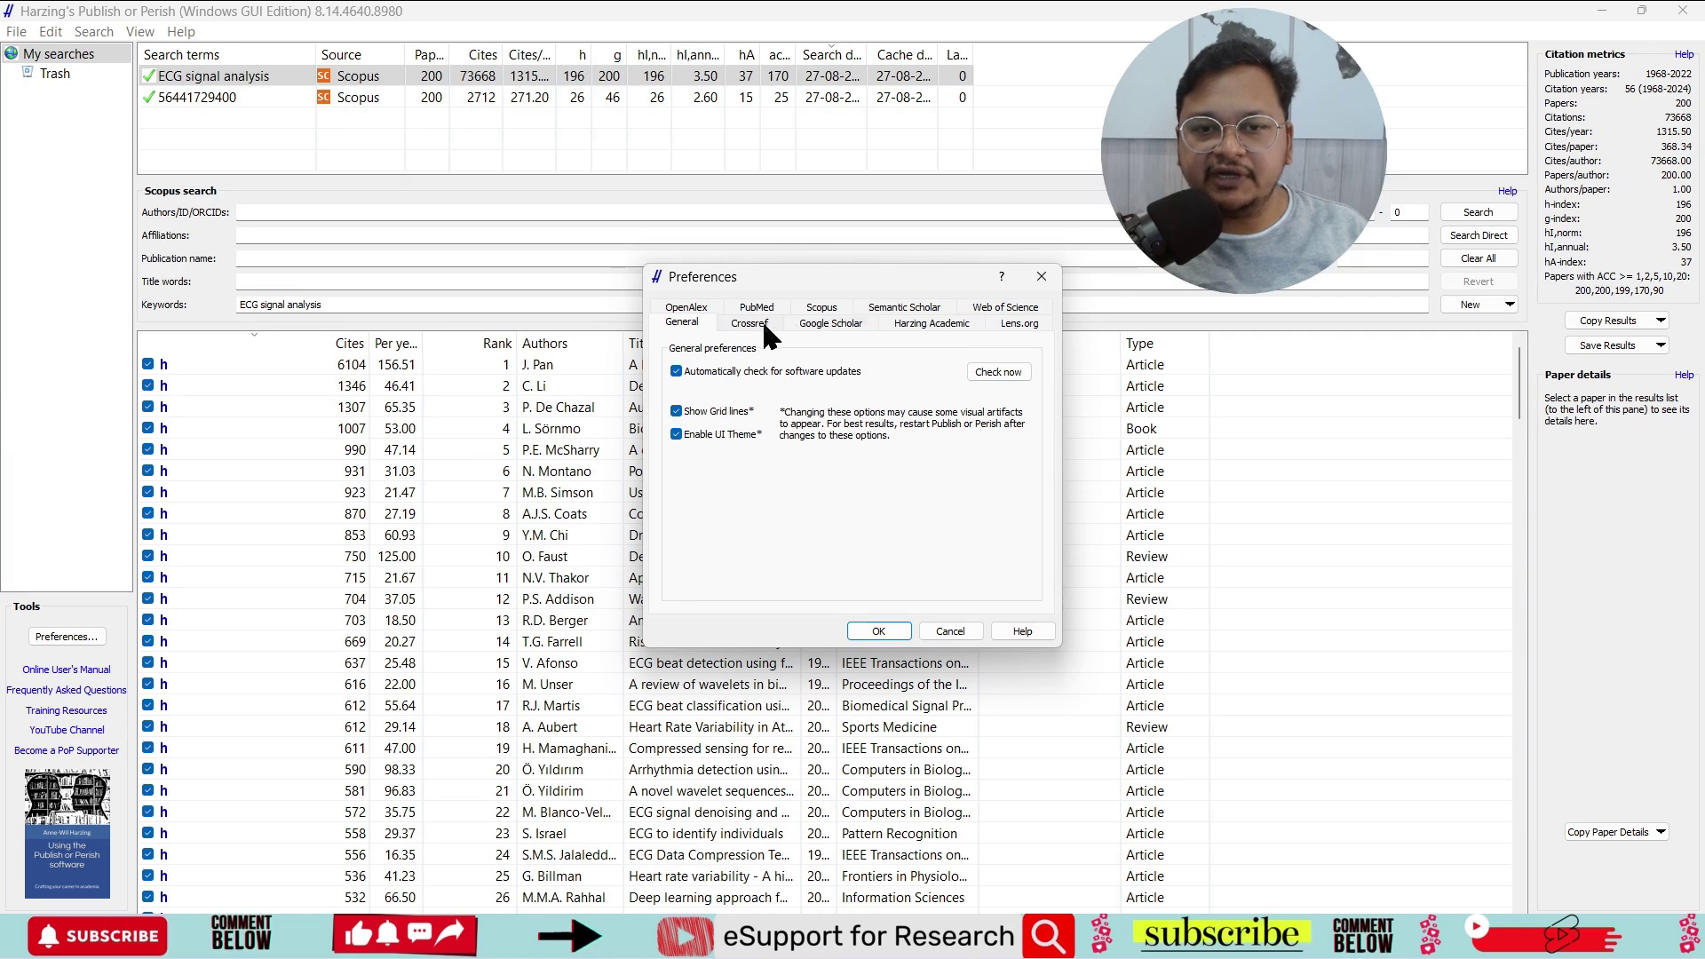
click(821, 308)
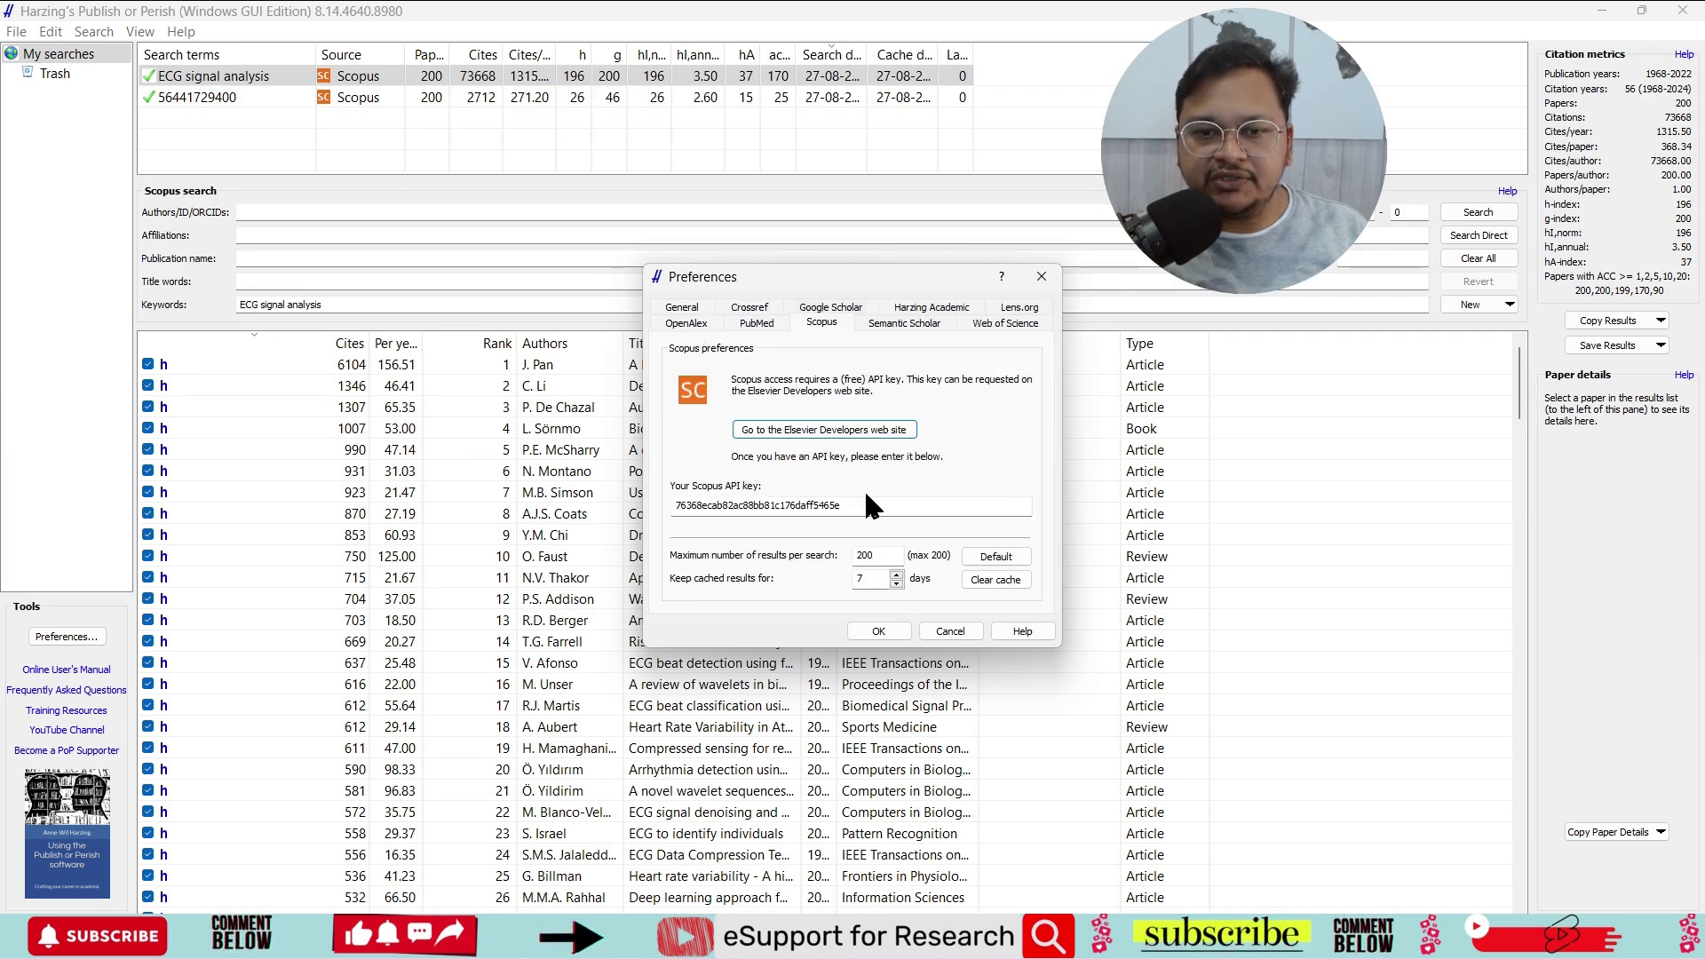
drag(694, 504, 838, 503)
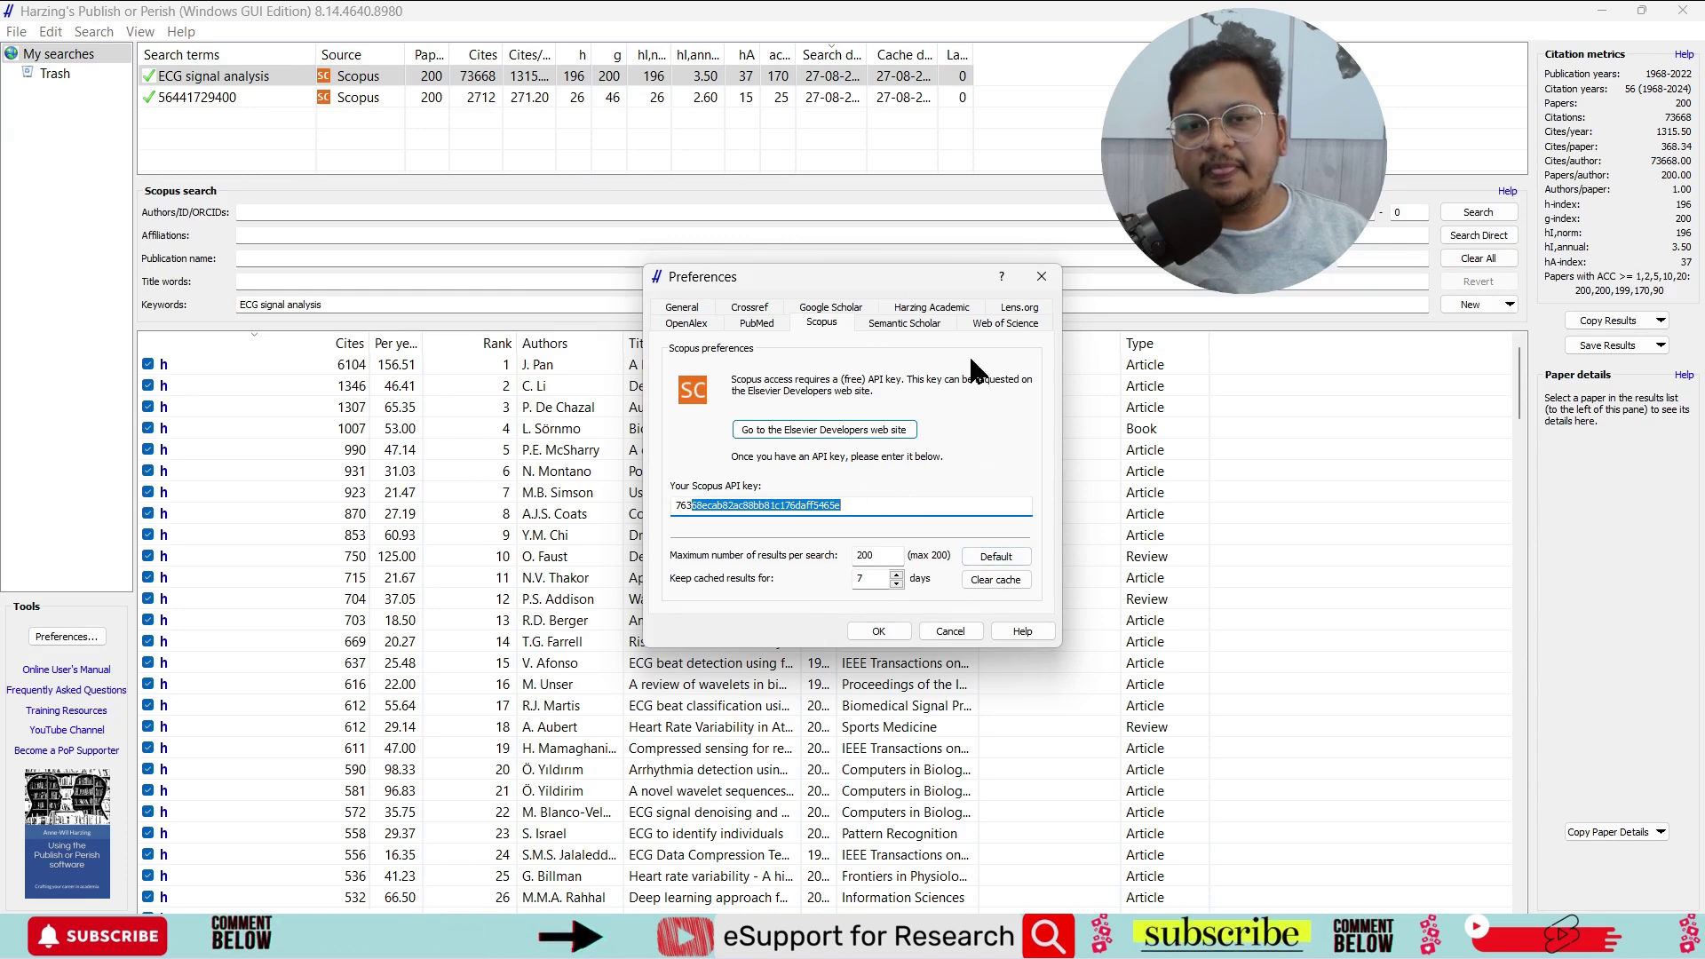
click(925, 322)
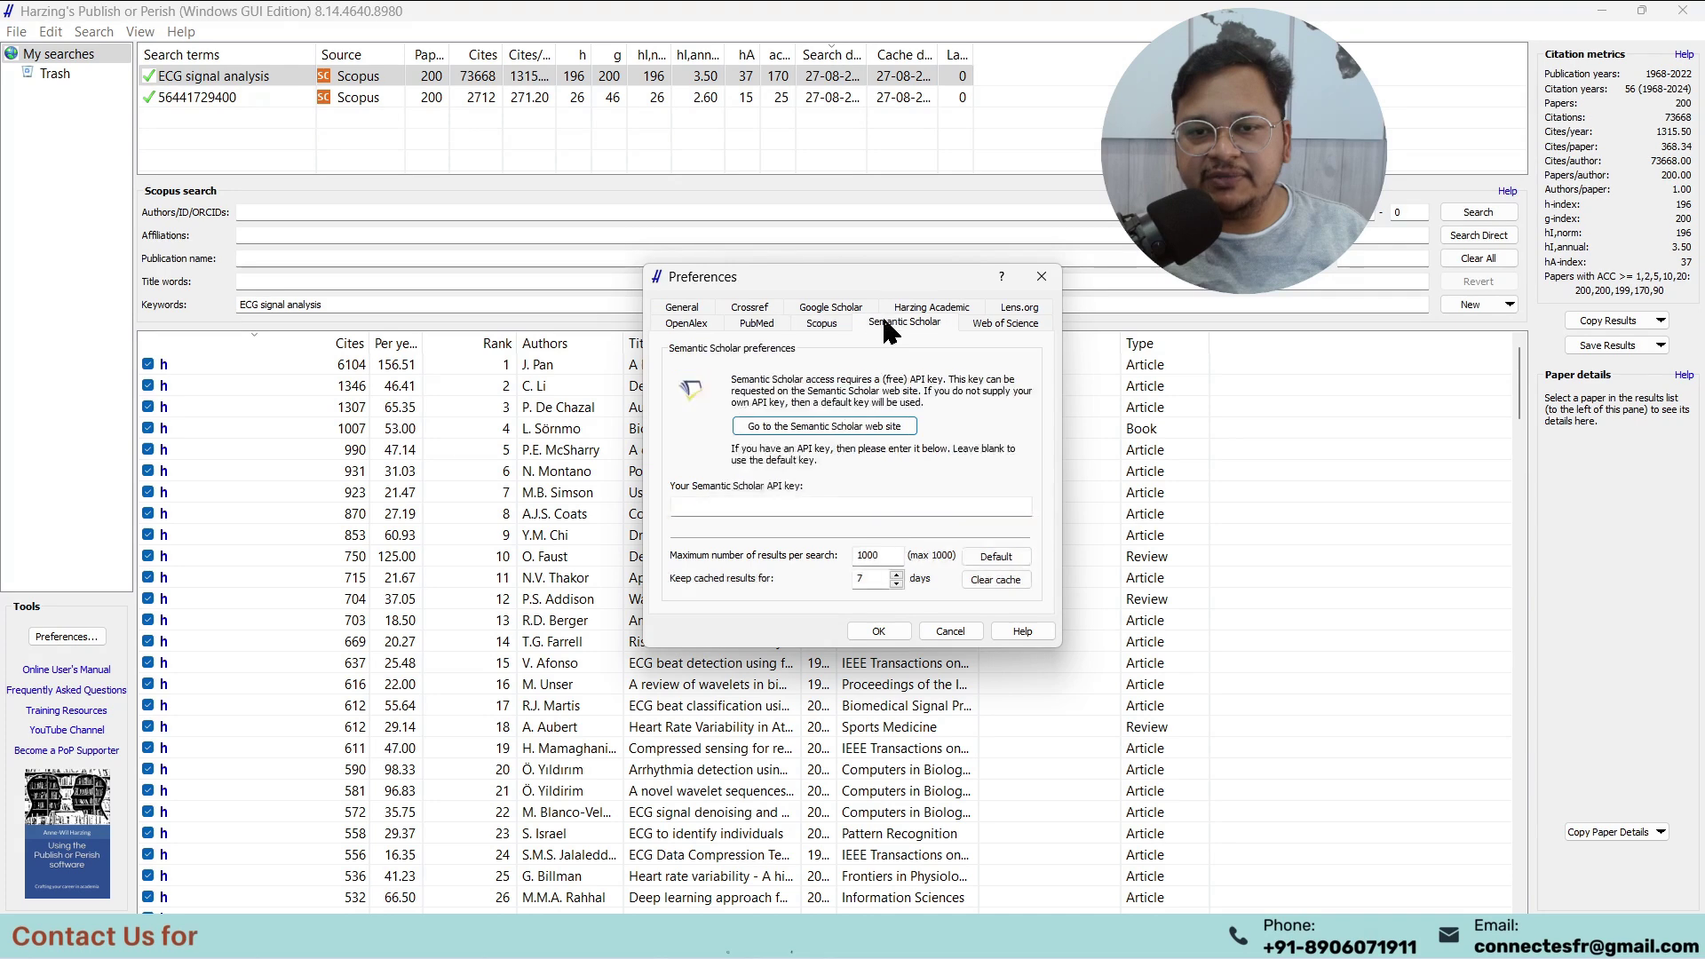
click(993, 323)
click(1041, 276)
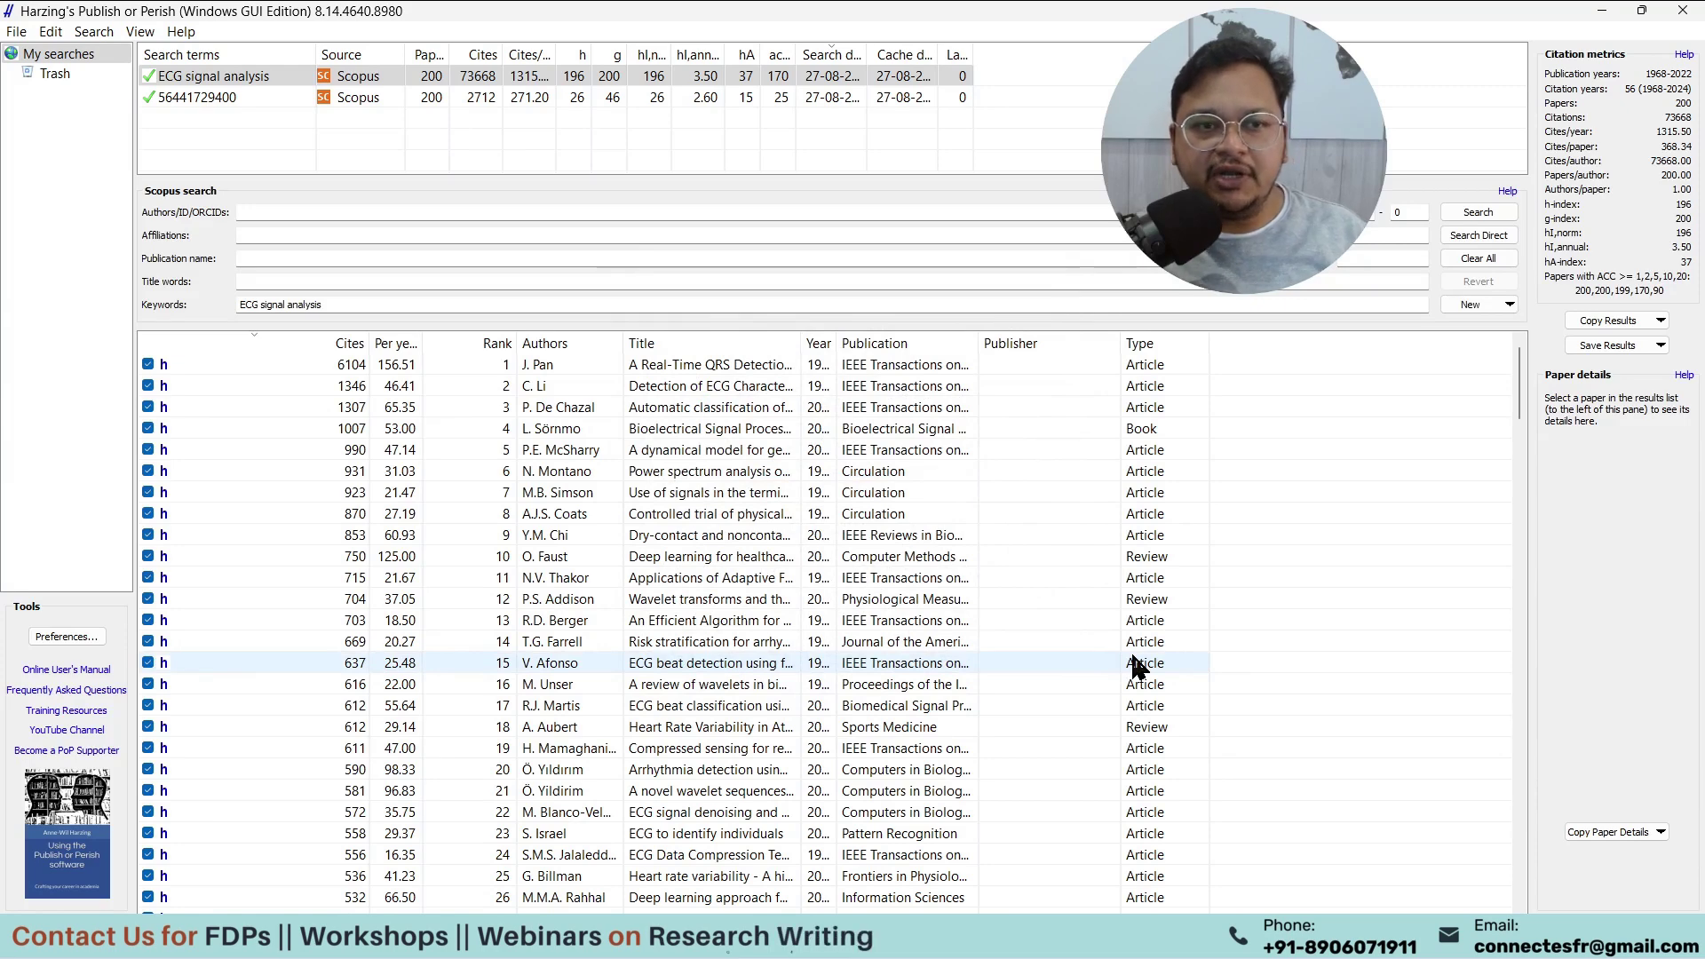
Go through the Affiliations, Publication name and Title words fields of the Scopus search.
click(244, 238)
click(263, 259)
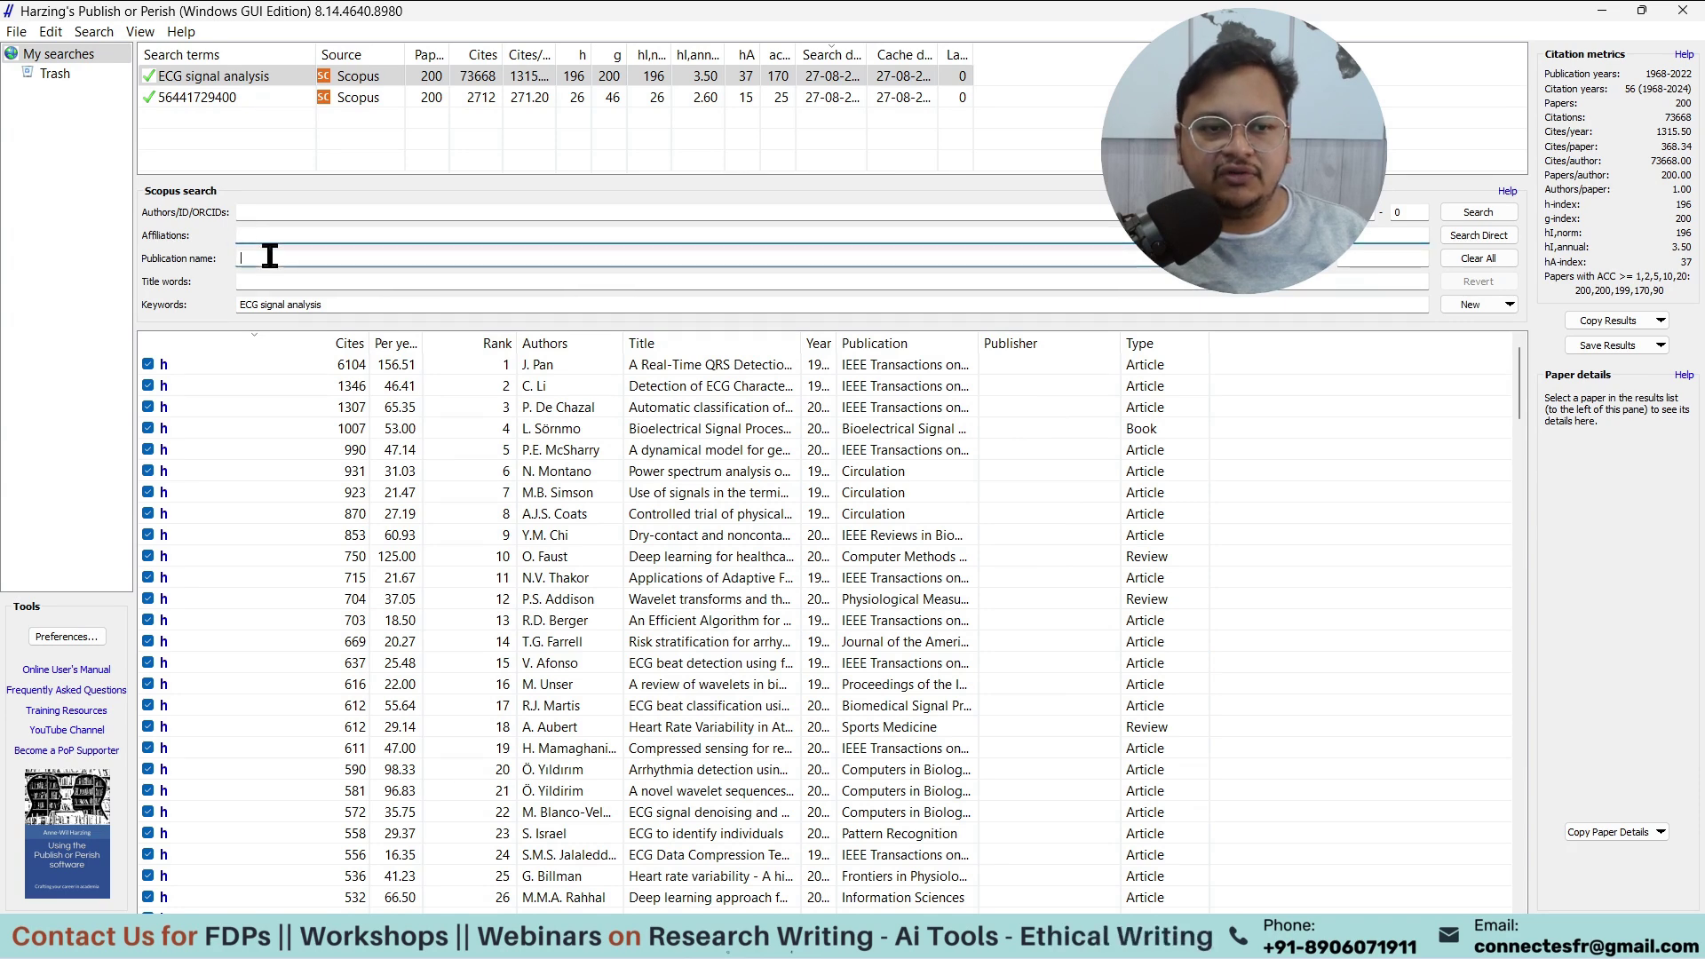
click(259, 281)
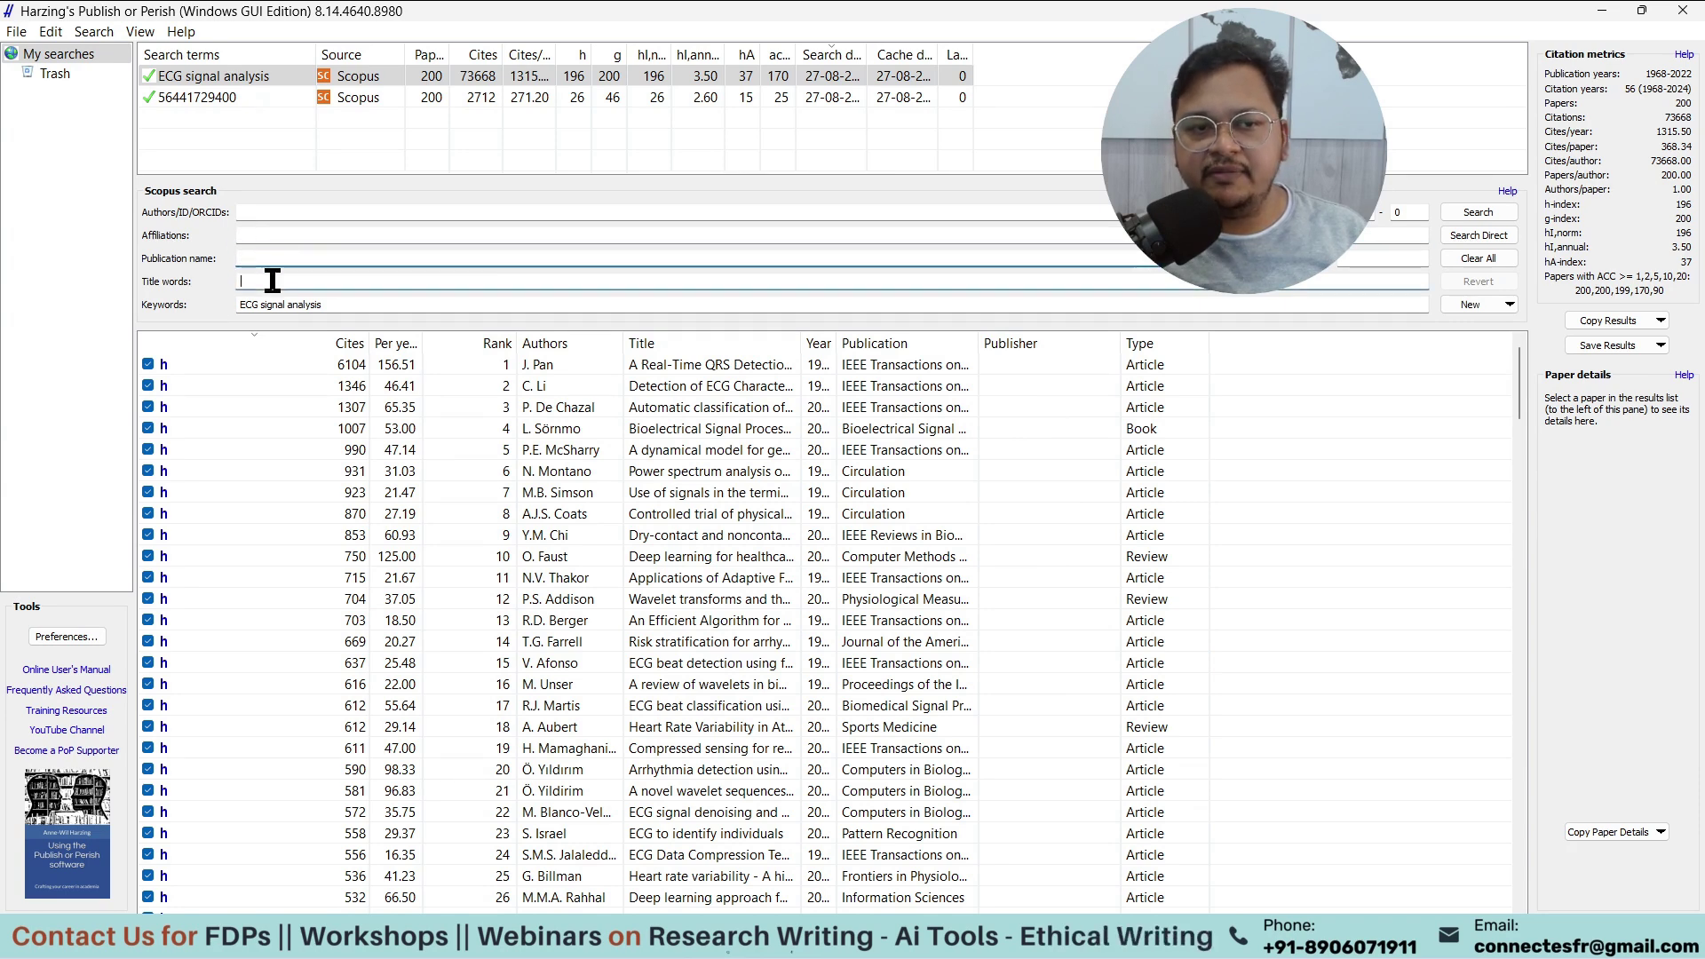